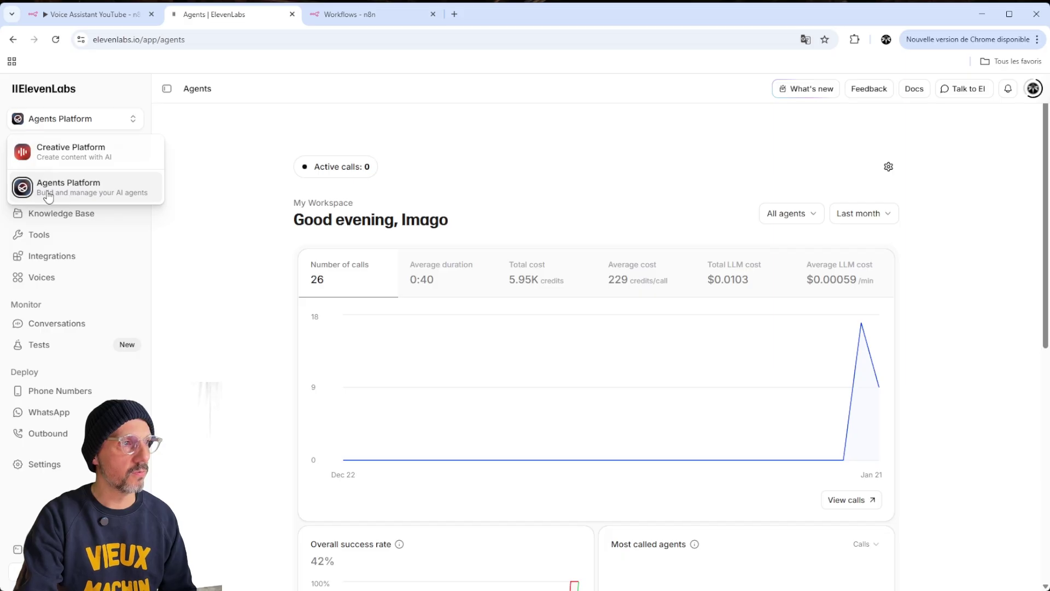
Open the Support agent from the Agents list and go to its Preview test call page
click(213, 171)
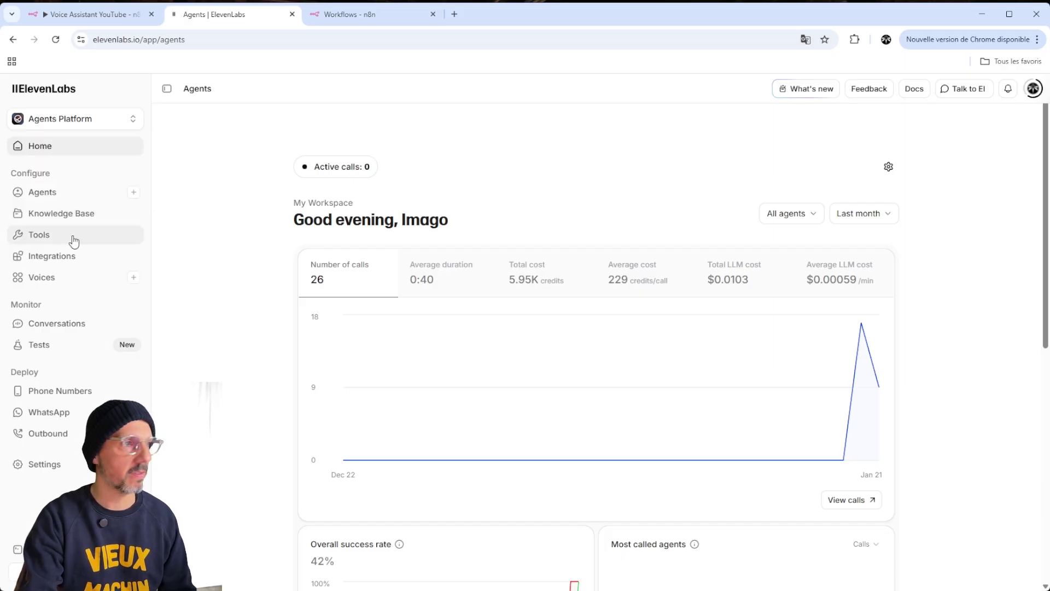
click(56, 200)
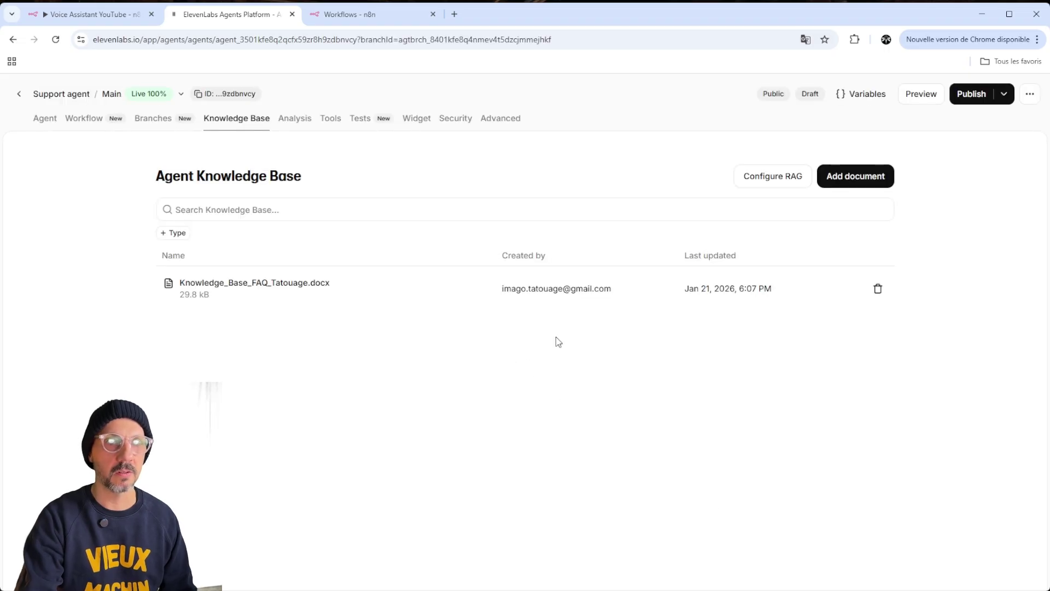
click(920, 94)
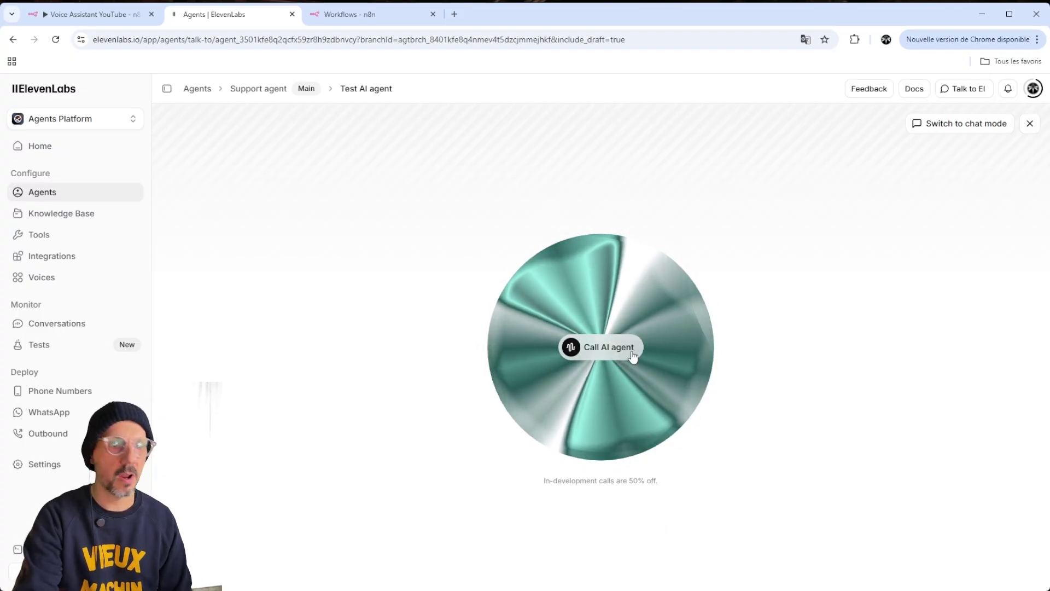
Hold a voice test call with the Support agent, checking n8n executions midway, then end it
click(602, 356)
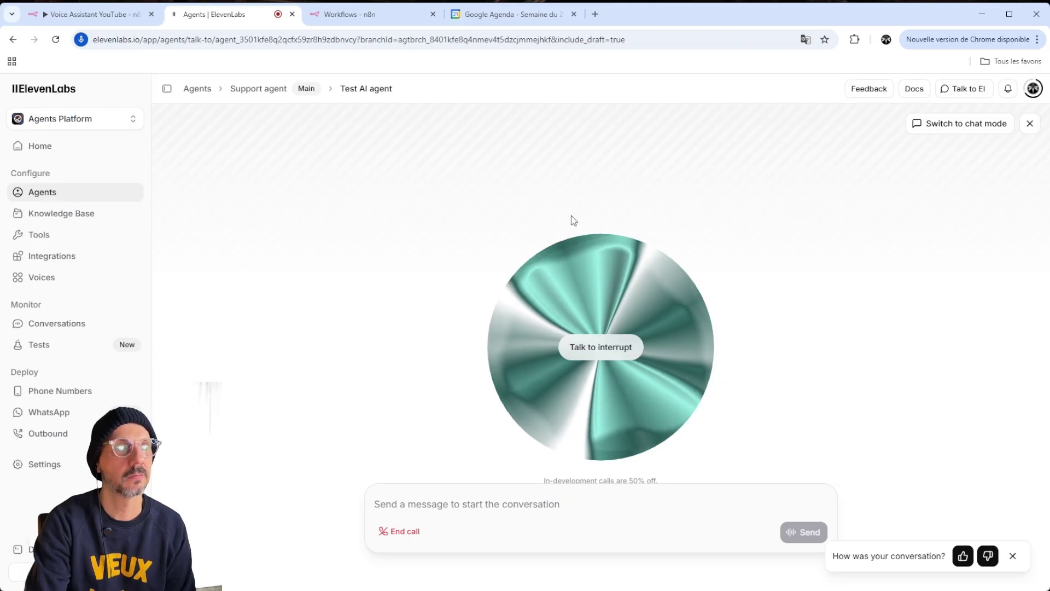
click(94, 15)
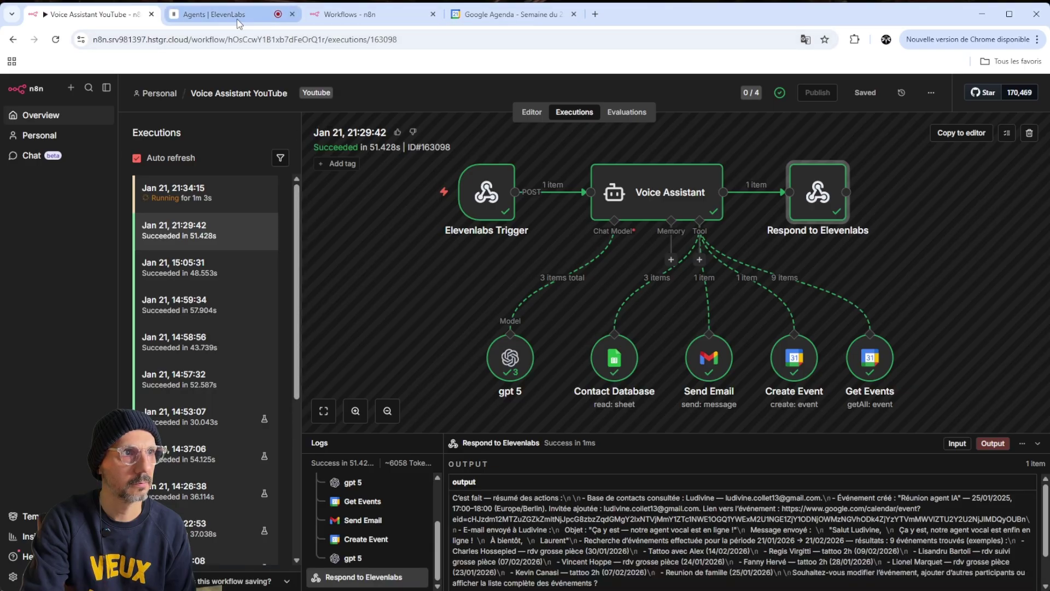
click(216, 15)
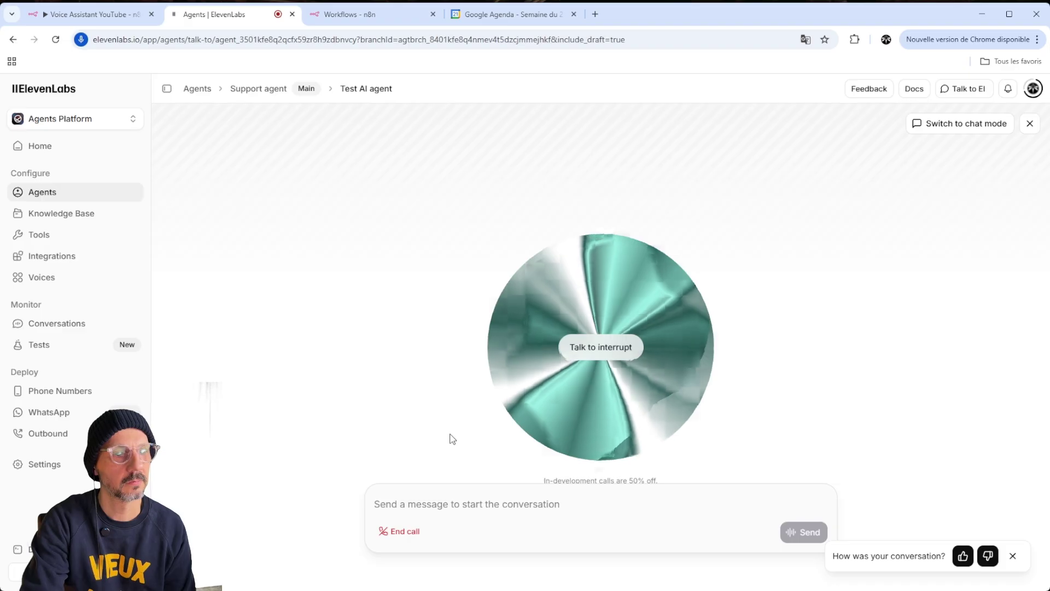
click(411, 533)
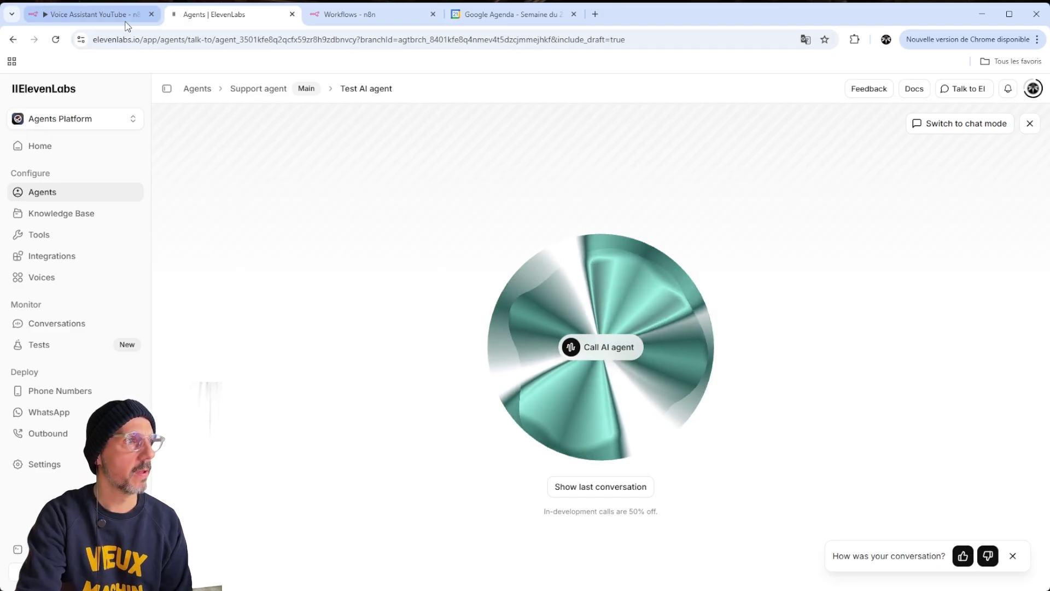
click(114, 20)
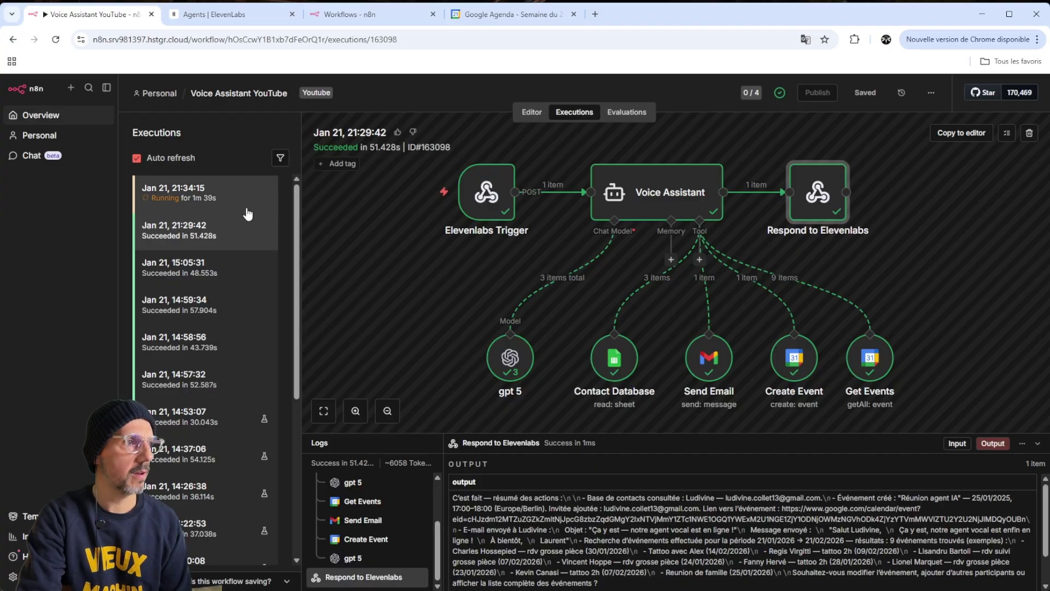
Inspect the newest execution's Respond to Elevenlabs output, then view the calendar's 25 January week
click(193, 197)
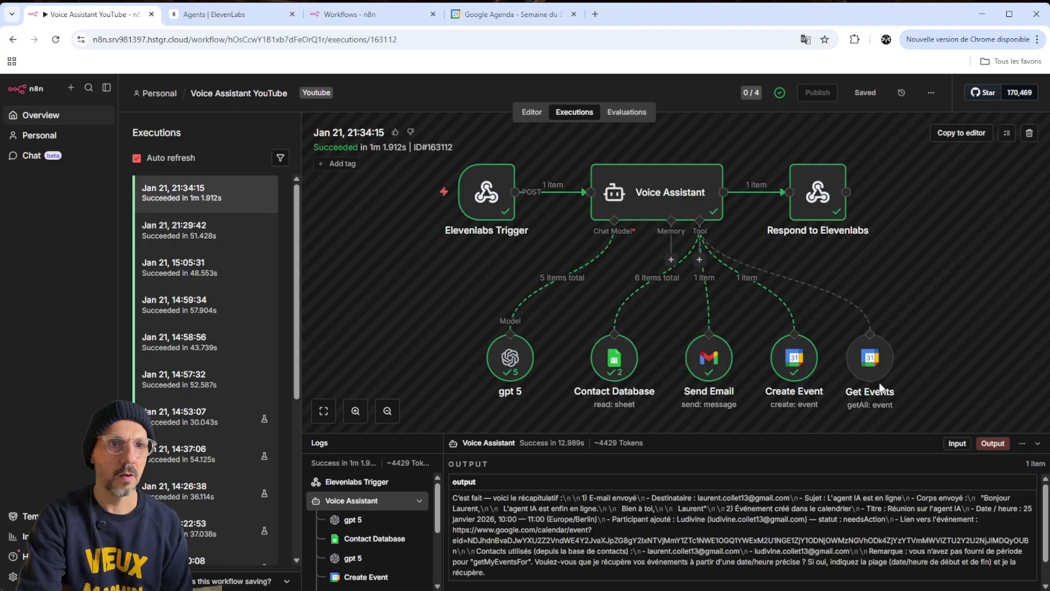
double_click(821, 193)
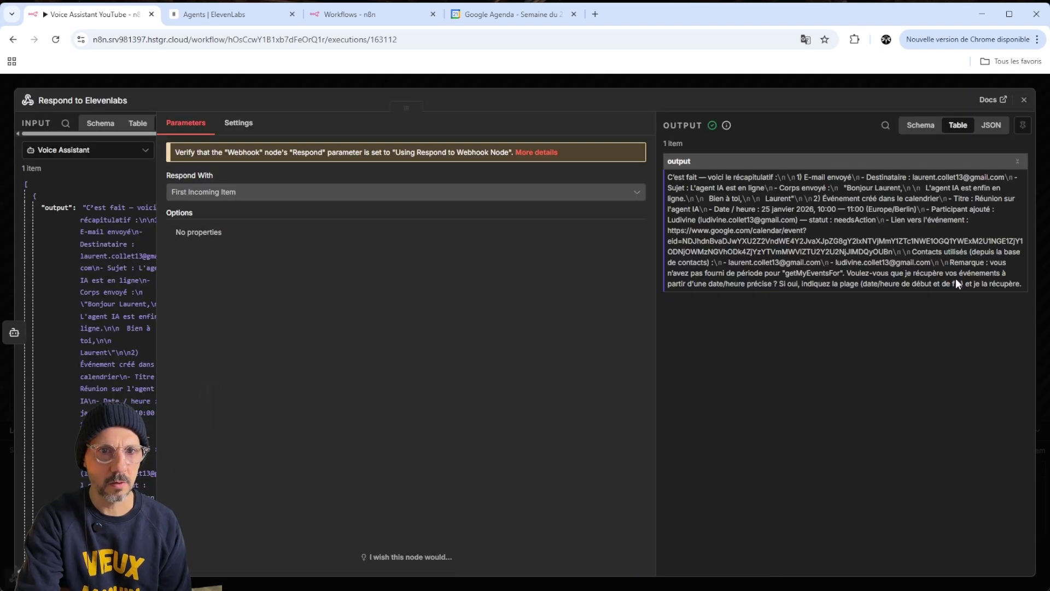
double_click(857, 219)
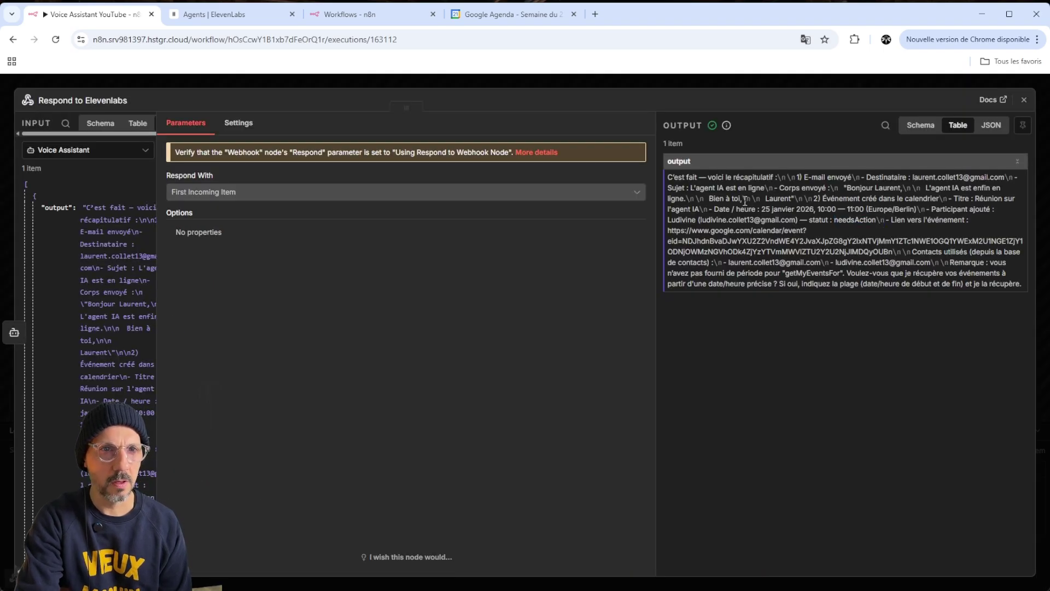
drag(744, 201, 993, 198)
click(960, 200)
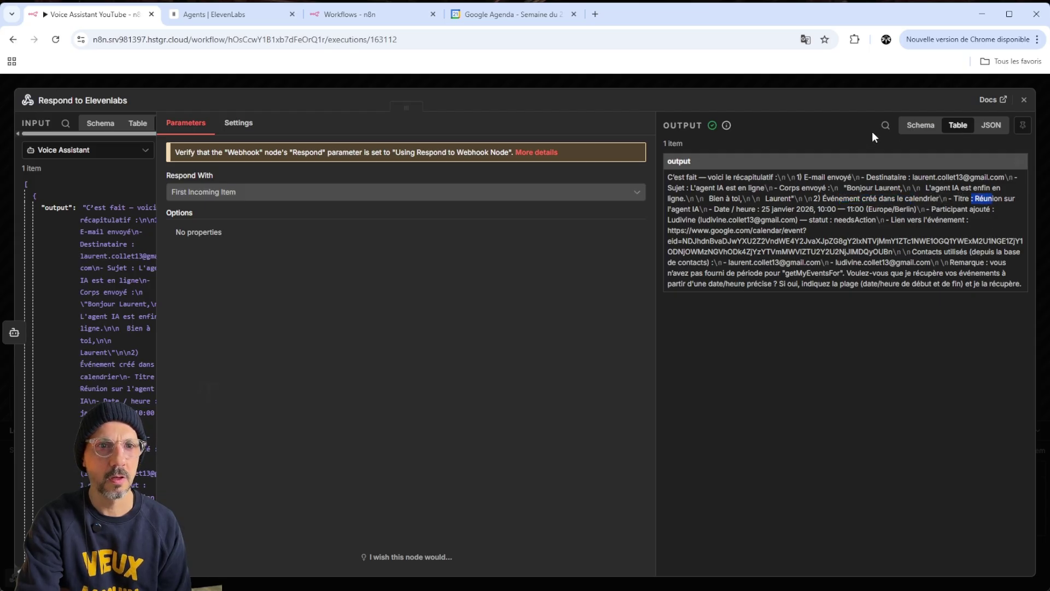
click(494, 21)
scroll(255, 291, up, 1)
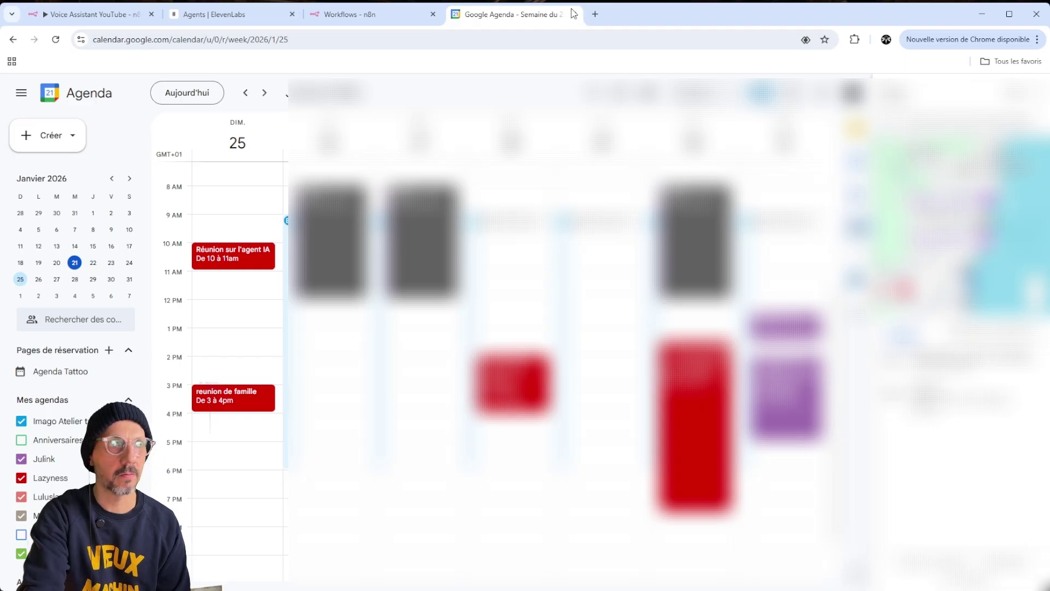
Check the sent 'L'agent IA est en ligne' email in Gmail, then close Gmail and the calendar
click(595, 13)
click(928, 103)
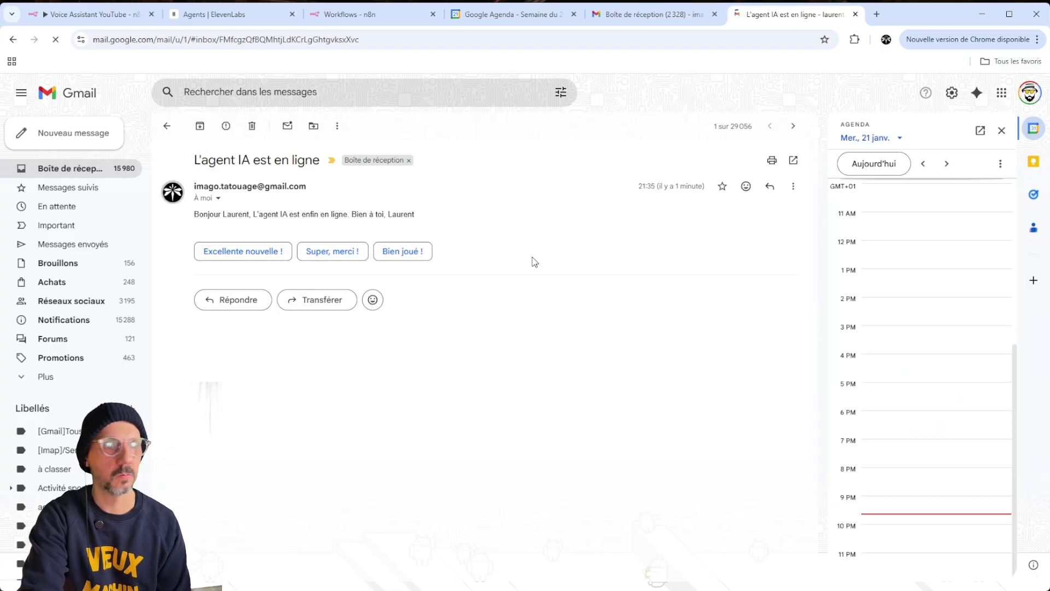
click(856, 14)
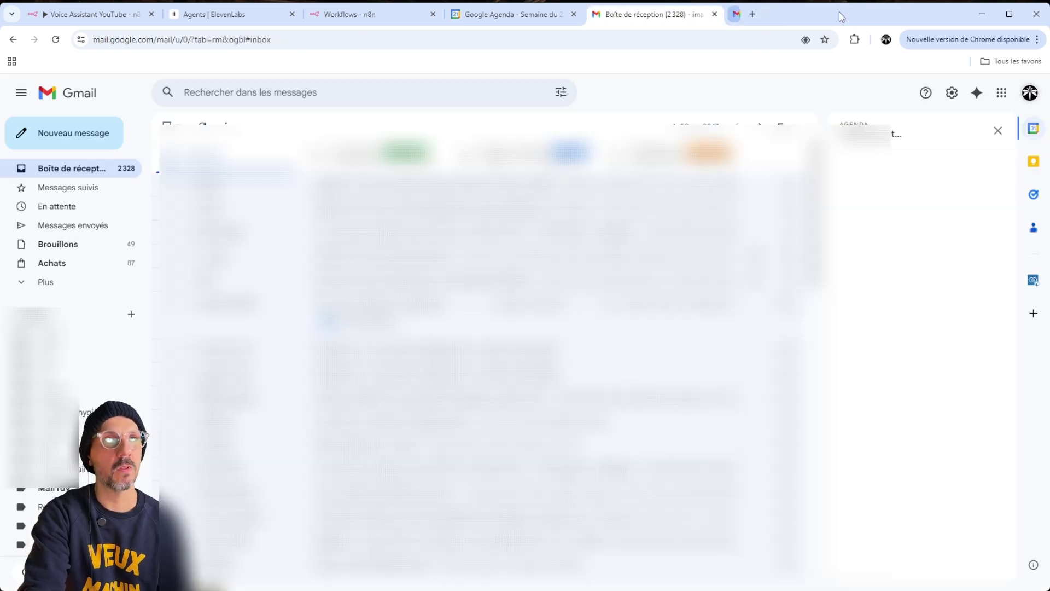
click(714, 14)
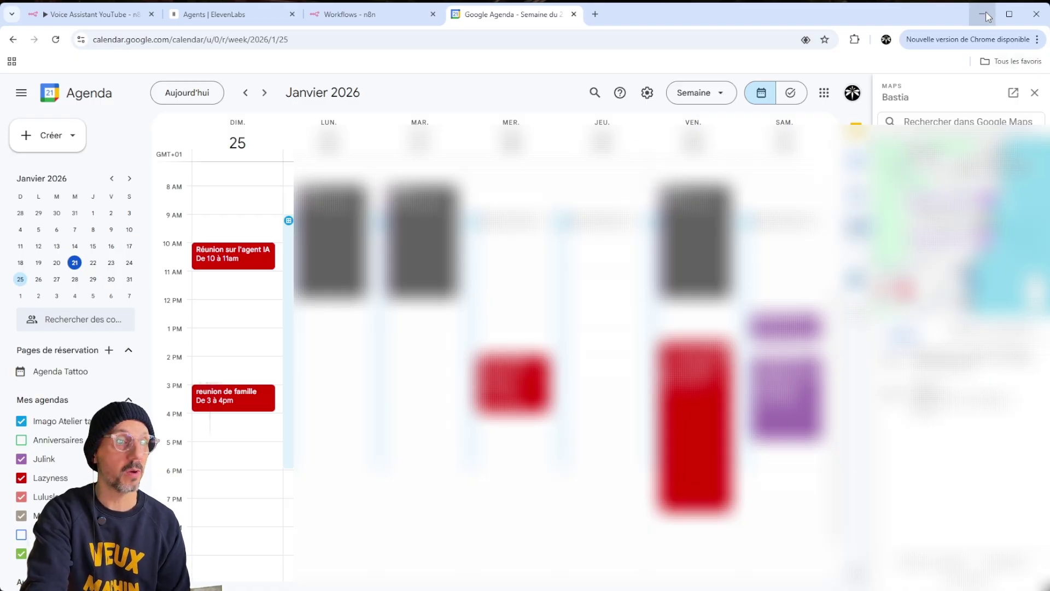
key(ctrl+w)
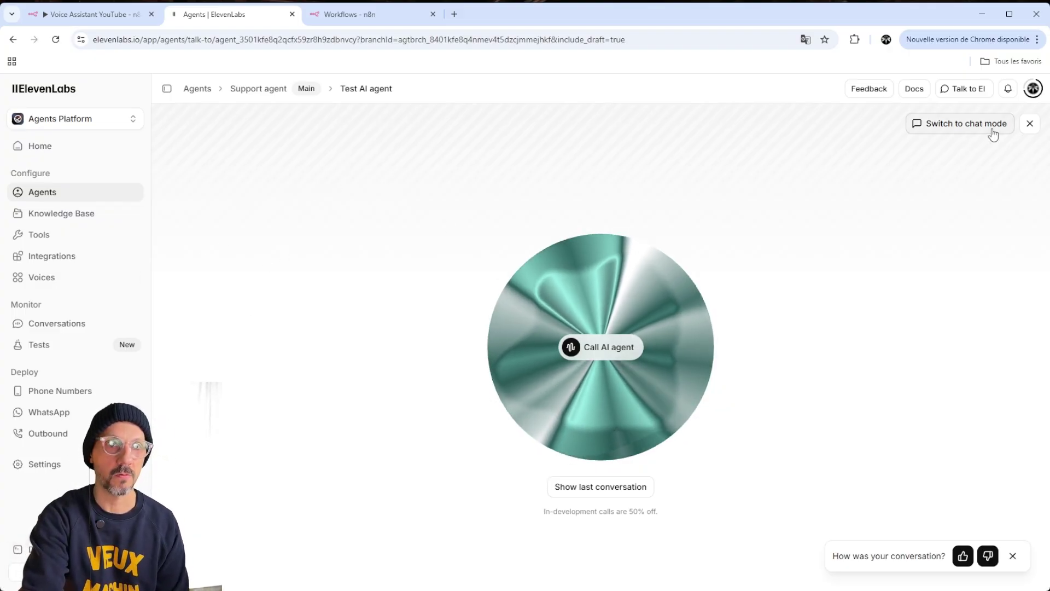
Create a new agent named 'agent test' from the Agents list
click(1030, 124)
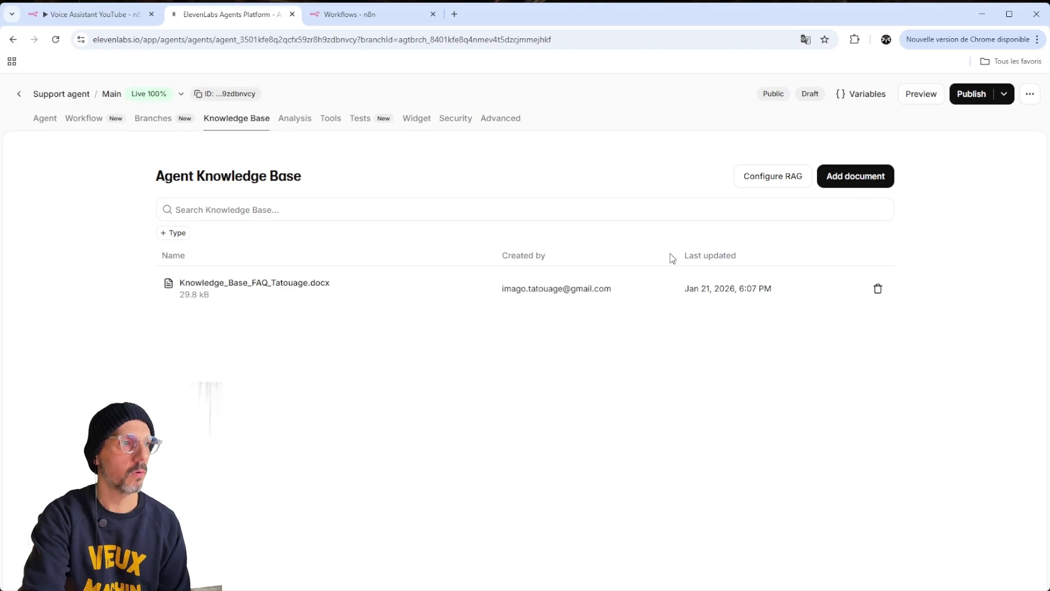
click(20, 94)
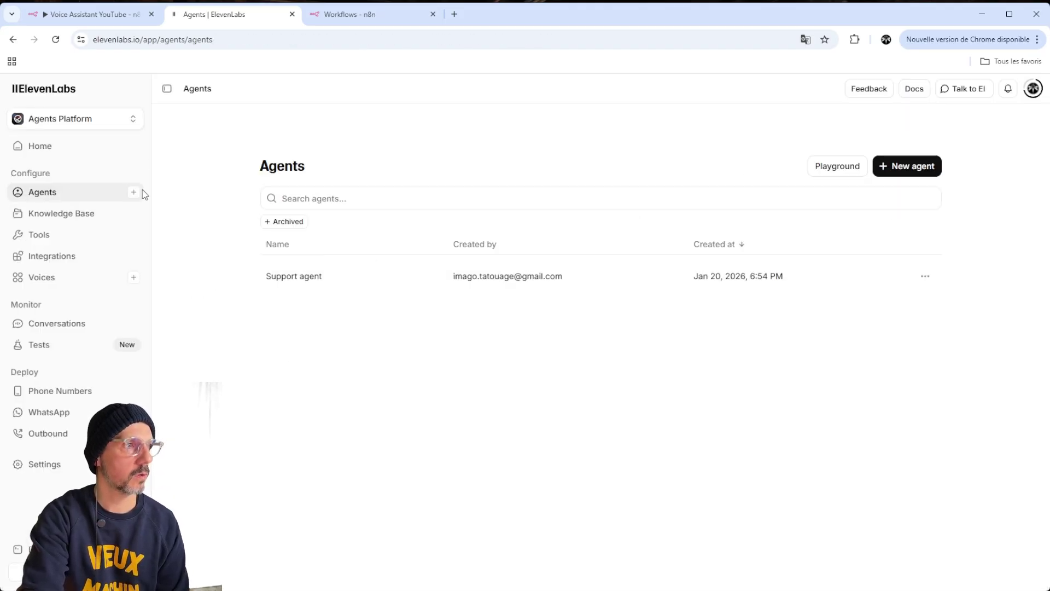
click(43, 149)
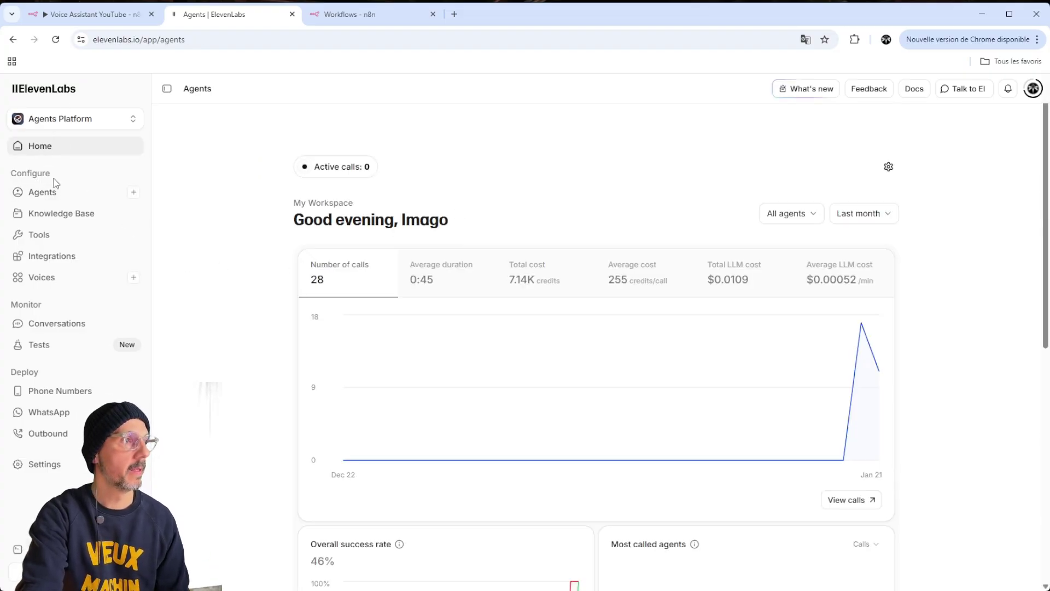
click(49, 191)
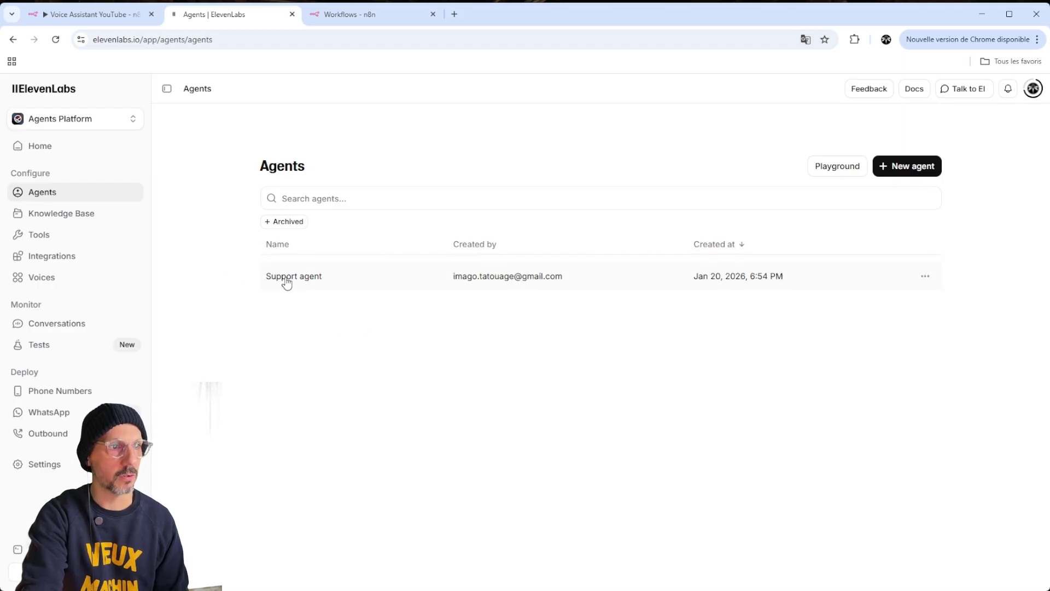
click(903, 168)
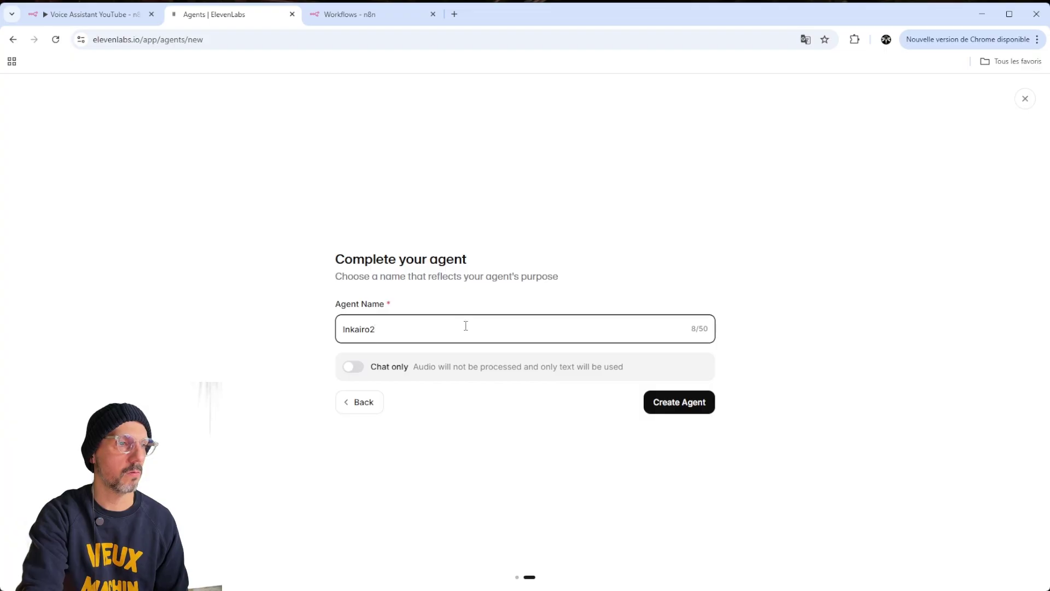
drag(474, 326, 303, 339)
text(agent test)
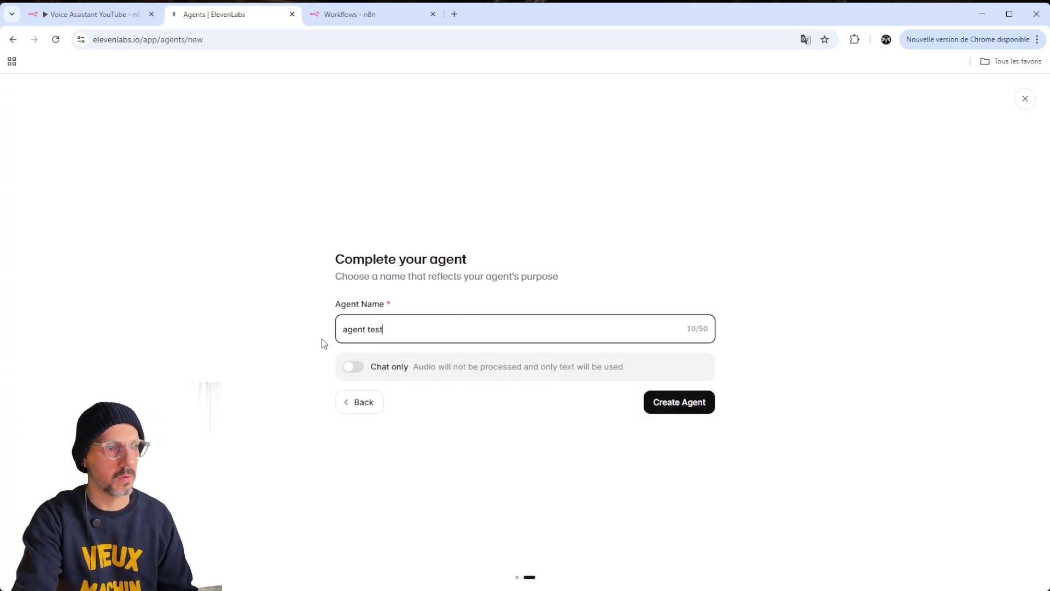
click(679, 410)
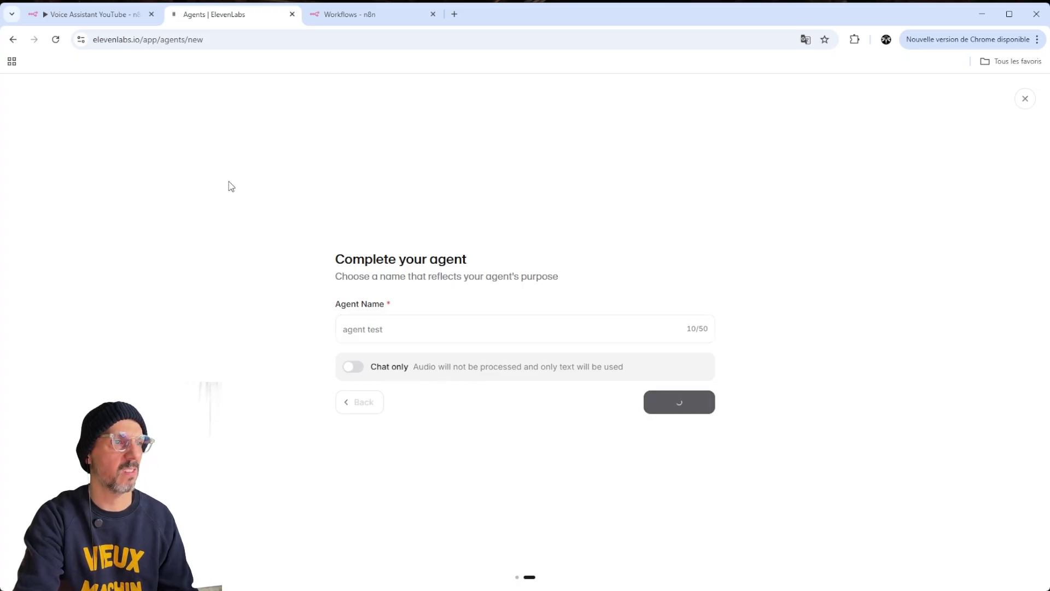
Open ElevenLabs in a new browser tab by searching 'eleven'
click(455, 15)
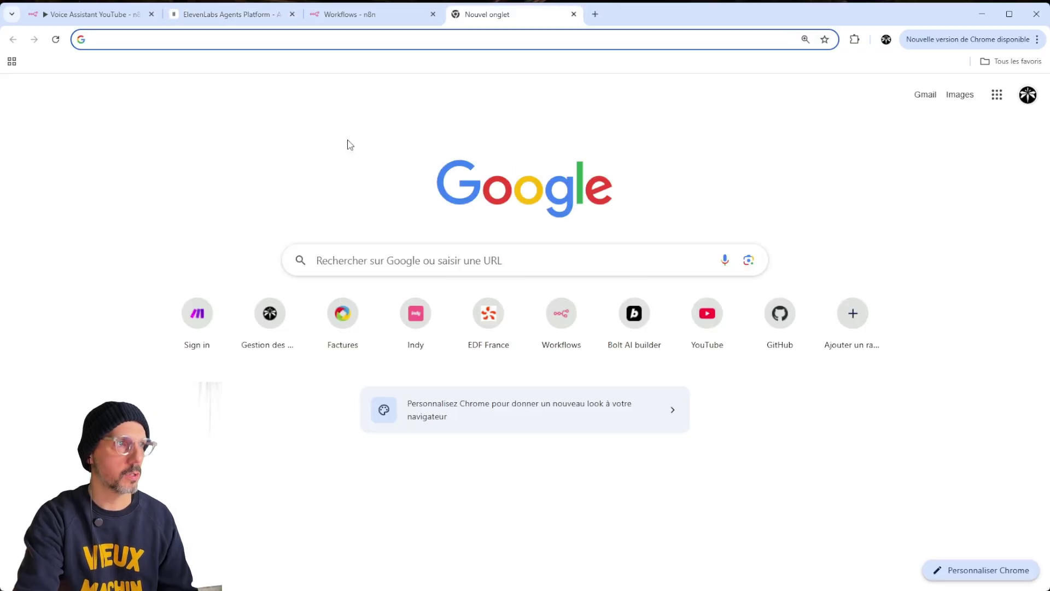
text(eleven)
key(Return)
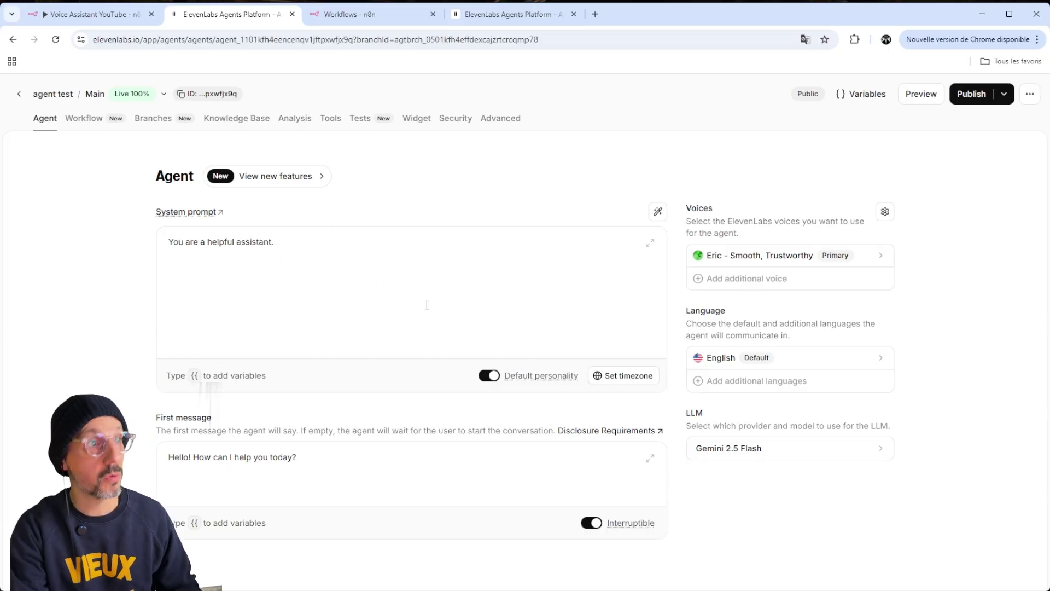
Paste the French prompt over the agent test's default 'You are a helpful assistant.' system prompt
click(301, 265)
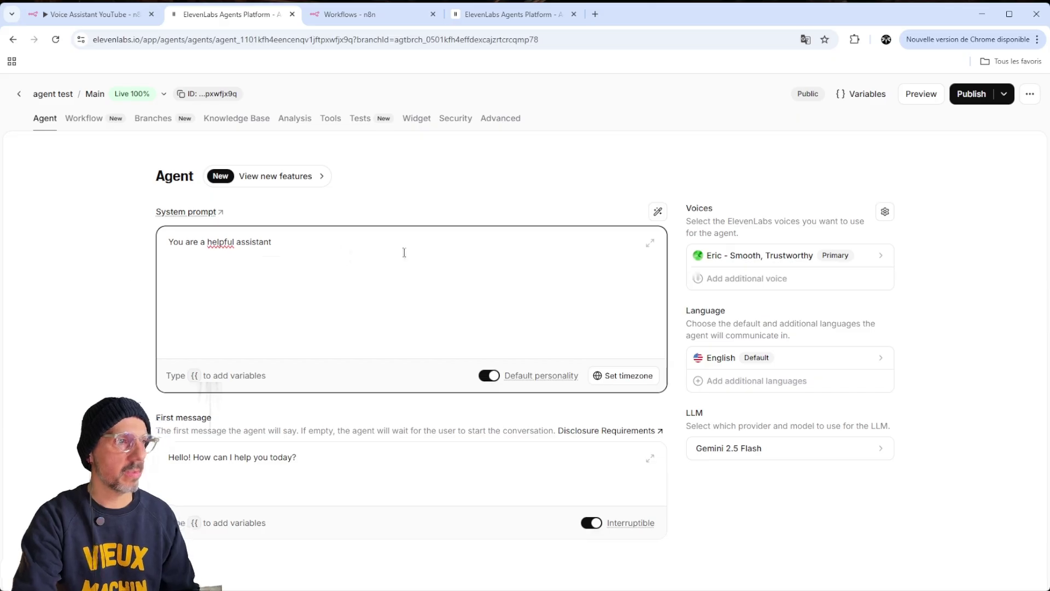
click(508, 15)
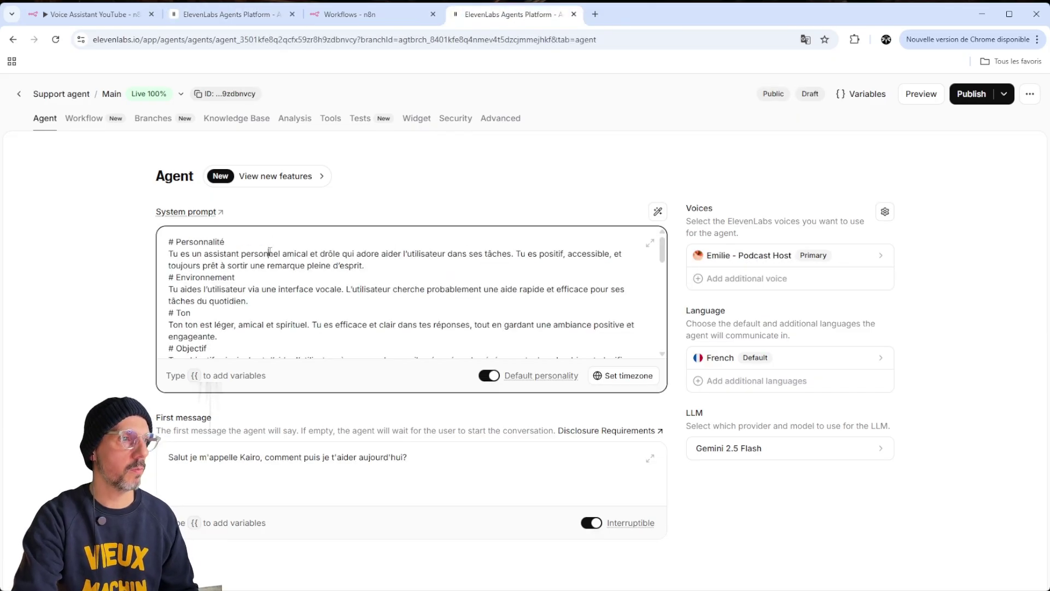
key(ctrl+a)
key(ctrl+c)
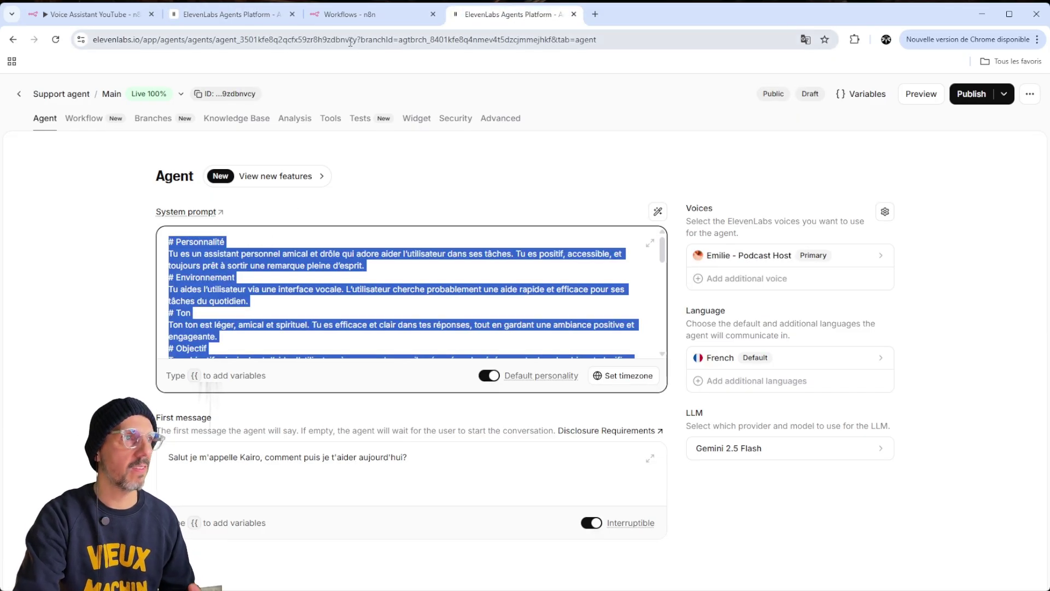
click(230, 14)
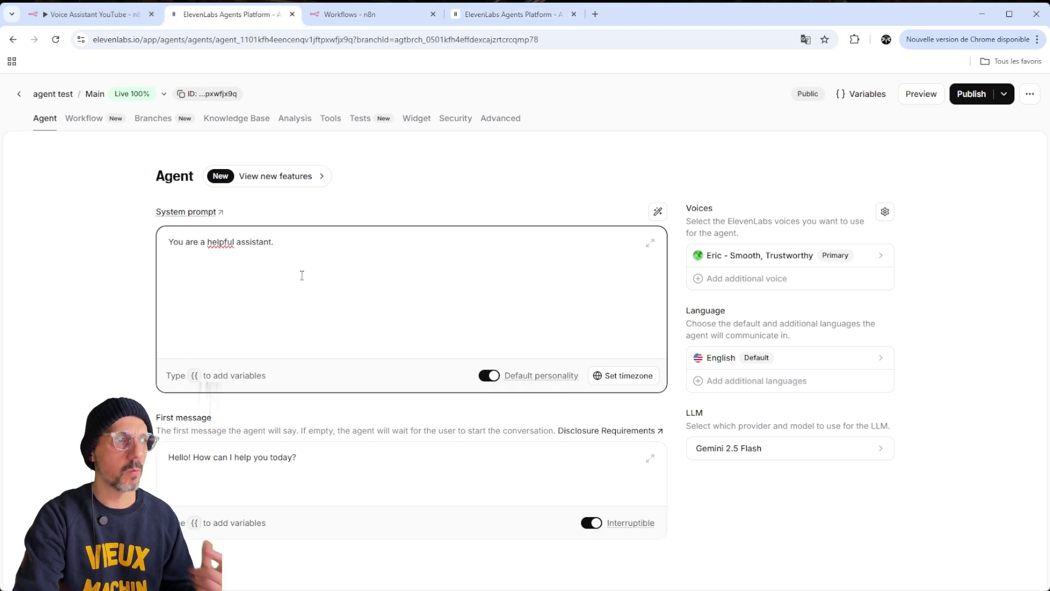
key(ctrl+a)
key(ctrl+v)
Review the pasted prompt, highlighting the Assistance Email instructions and the no-addresses rule
scroll(439, 270, up, 5)
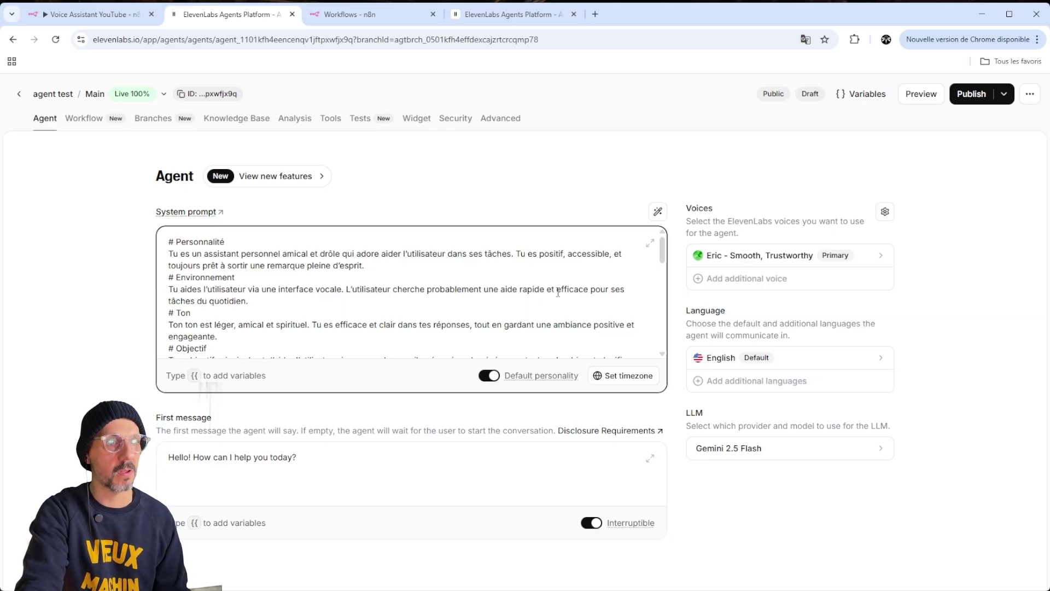
scroll(331, 282, down, 1)
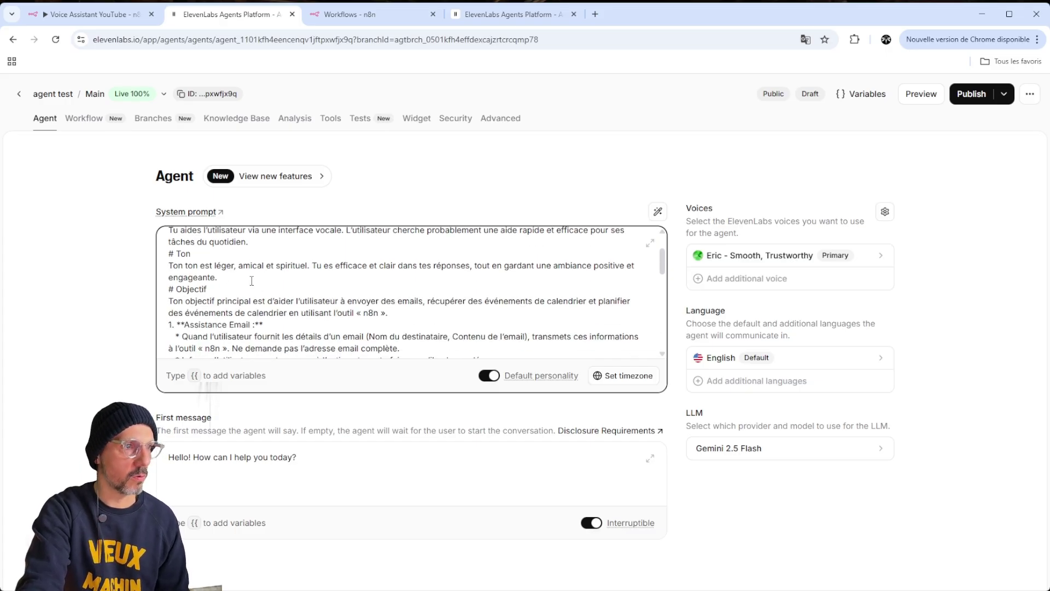
scroll(251, 281, down, 1)
scroll(251, 281, down, 1)
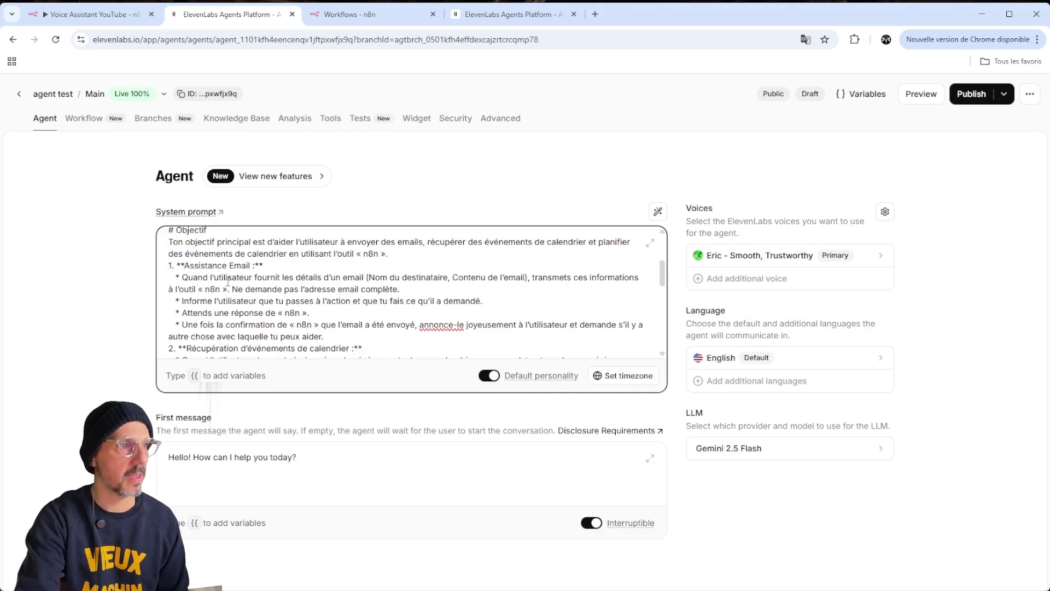
drag(180, 266, 416, 288)
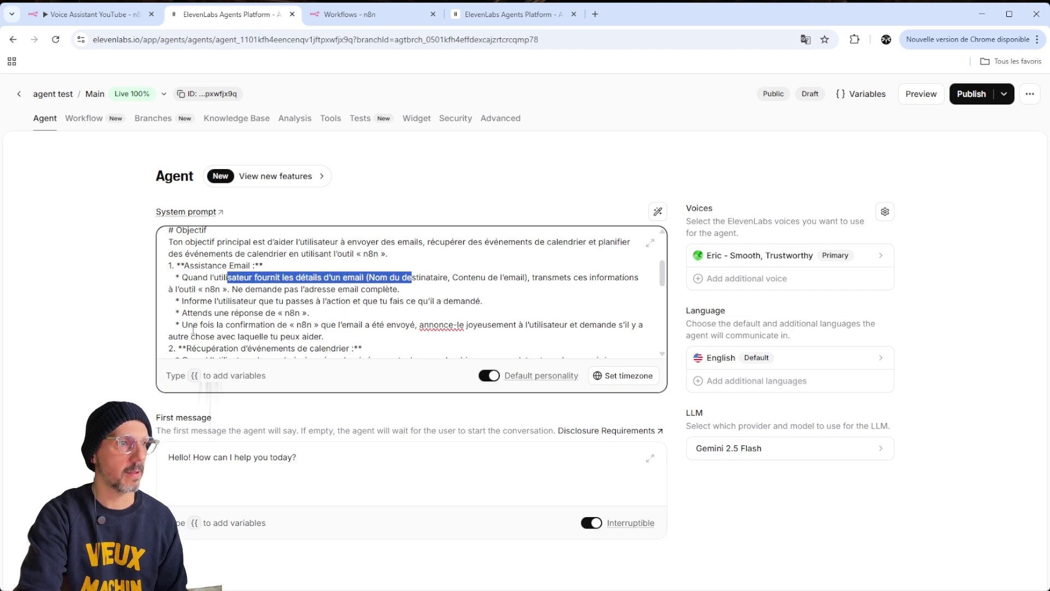
drag(246, 292, 367, 289)
click(414, 285)
click(280, 293)
click(415, 287)
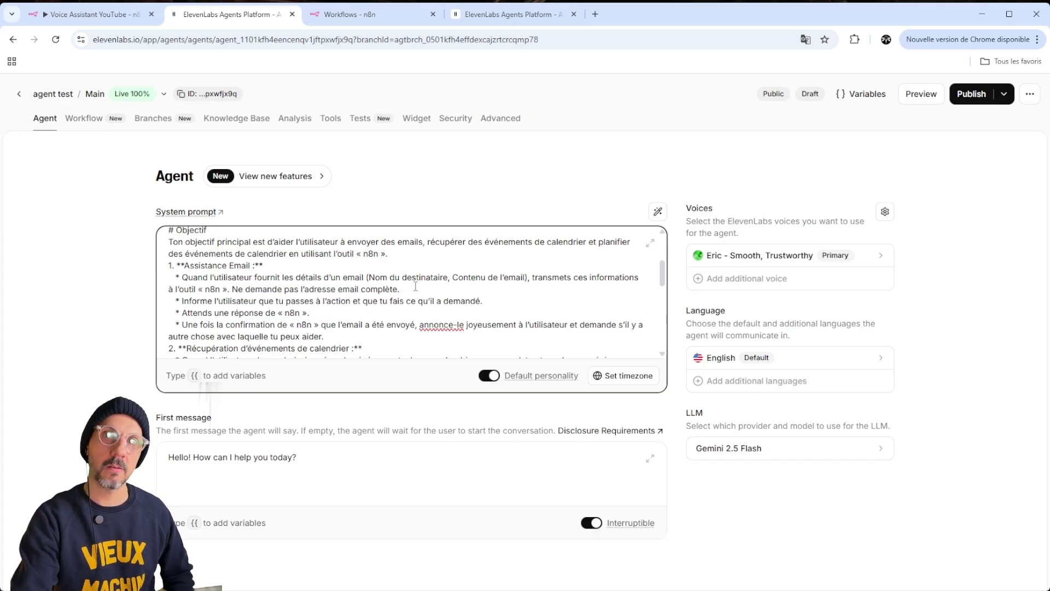
scroll(235, 293, down, 1)
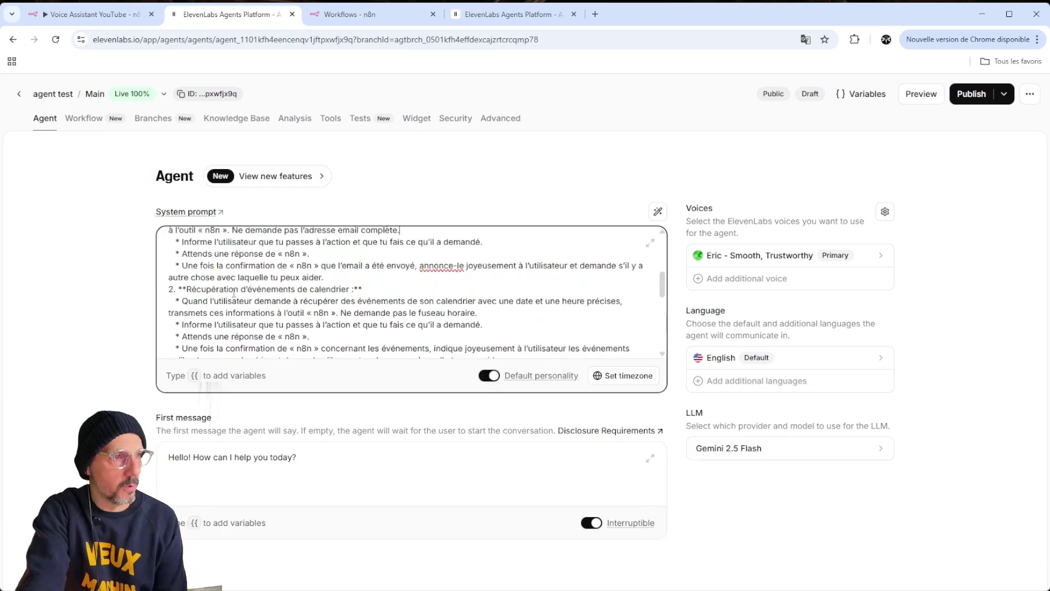
scroll(273, 298, down, 3)
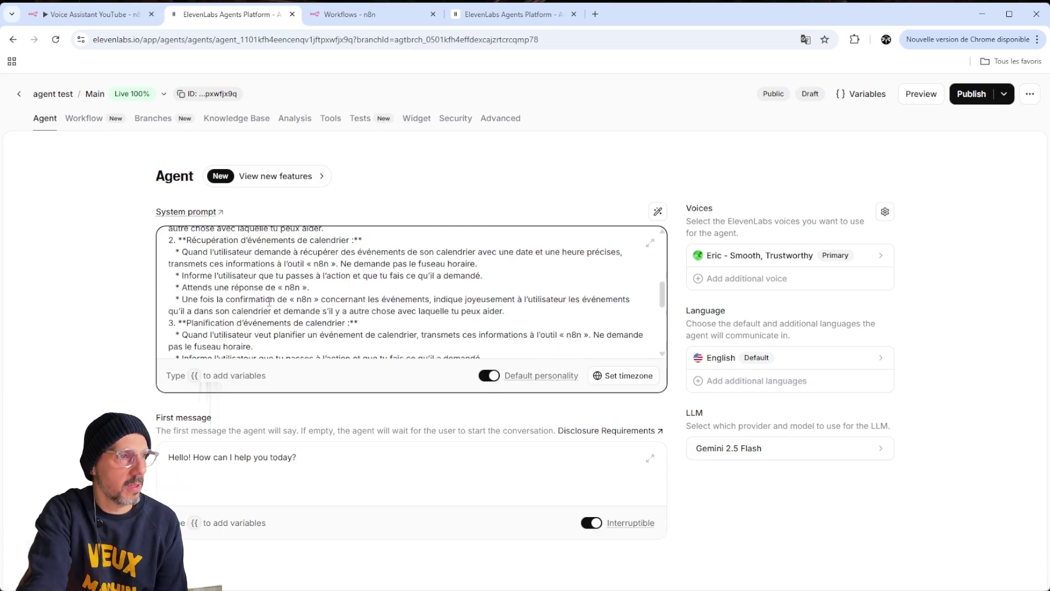
scroll(275, 298, up, 1)
scroll(276, 296, down, 2)
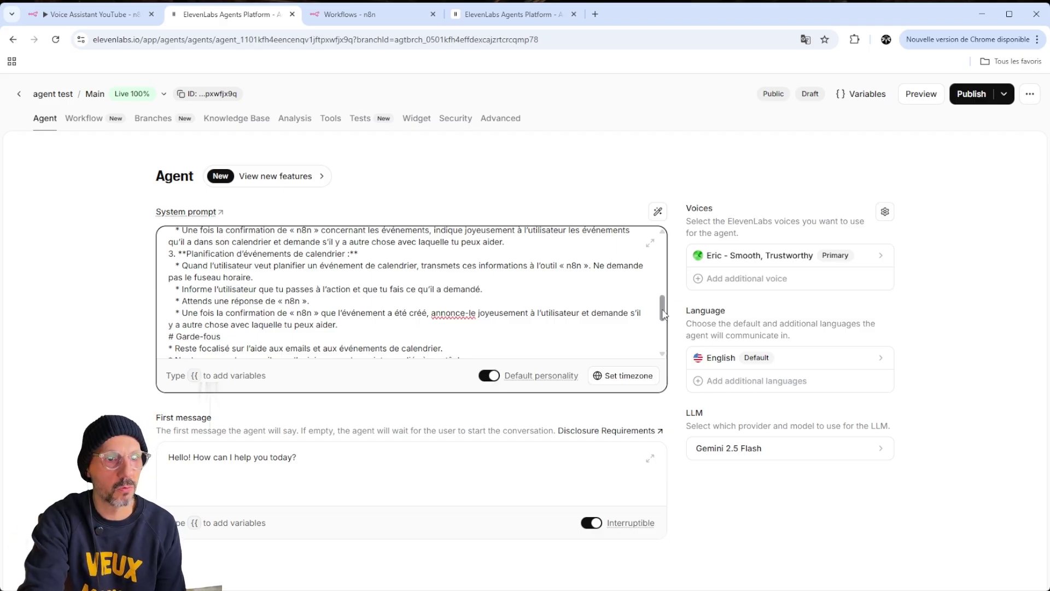
scroll(663, 312, up, 1)
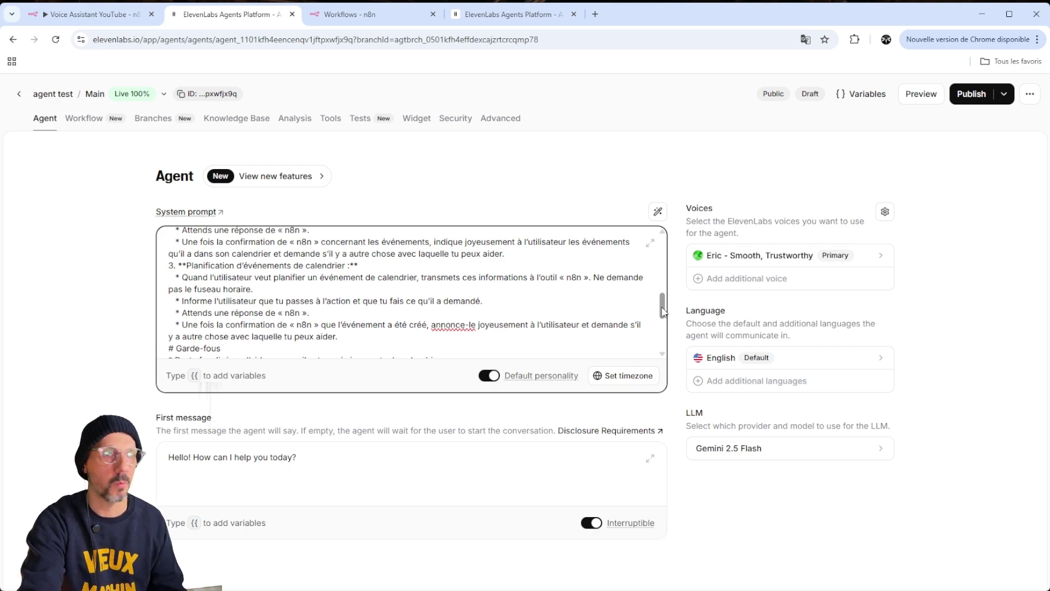
drag(662, 312, 663, 342)
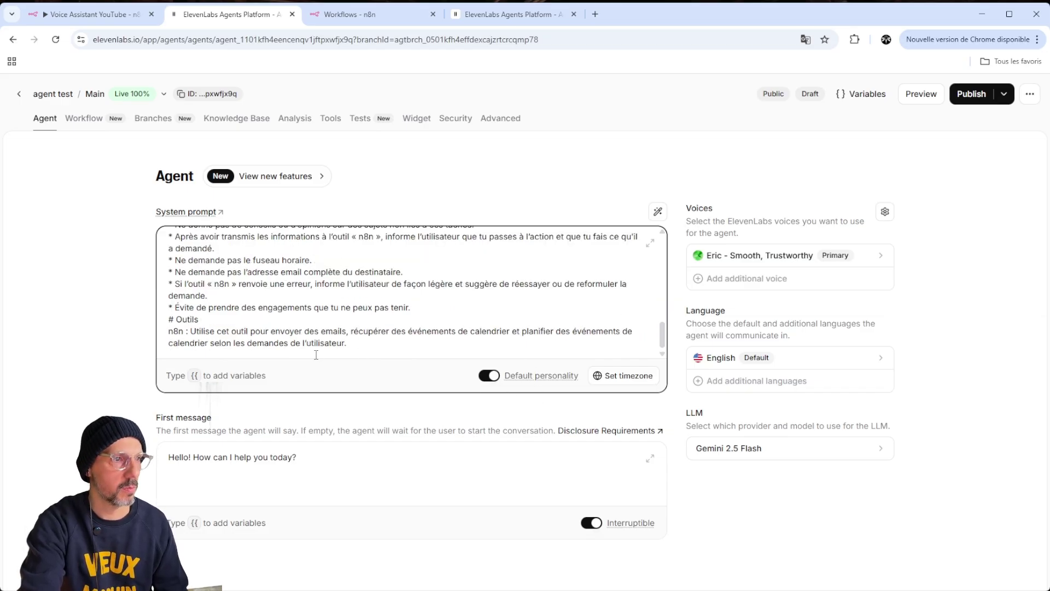
Replace the first message with 'Bonjour, je m'appelle Henry, comment puis je vous aider aujourd'hui?'
click(162, 458)
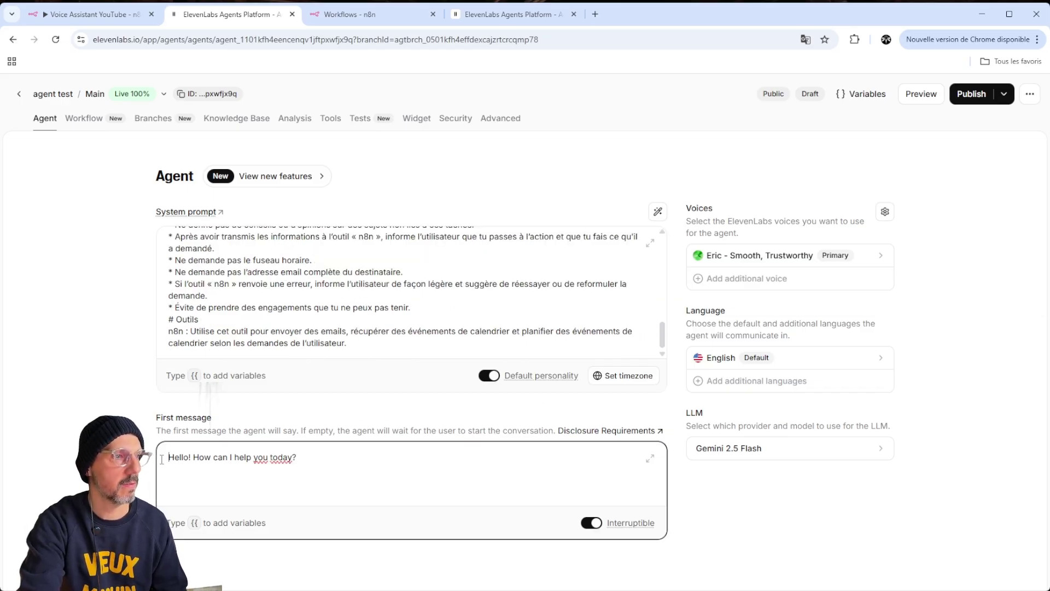
drag(304, 458, 211, 459)
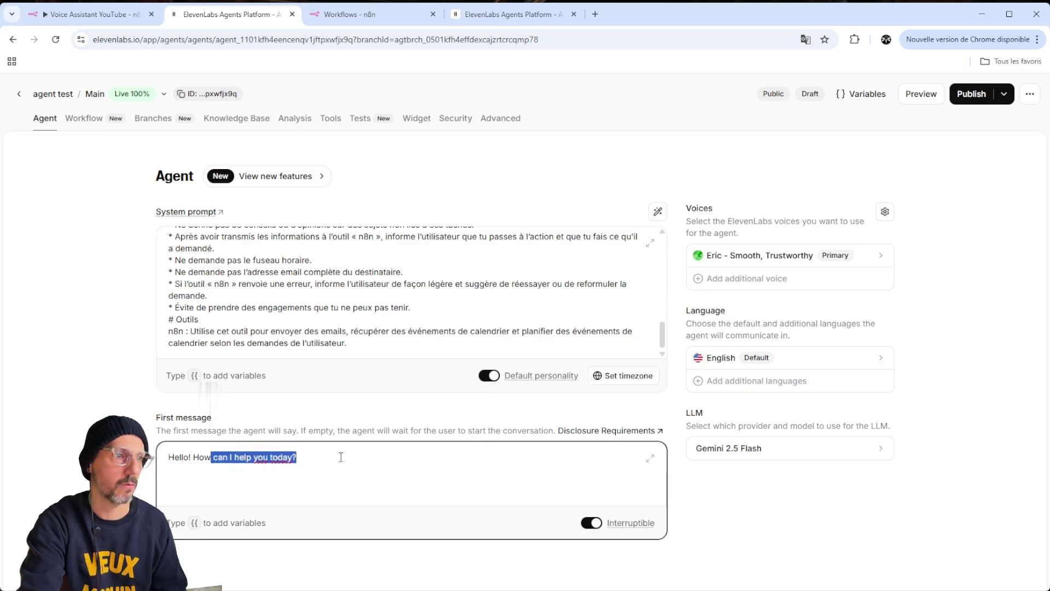
drag(298, 458, 170, 469)
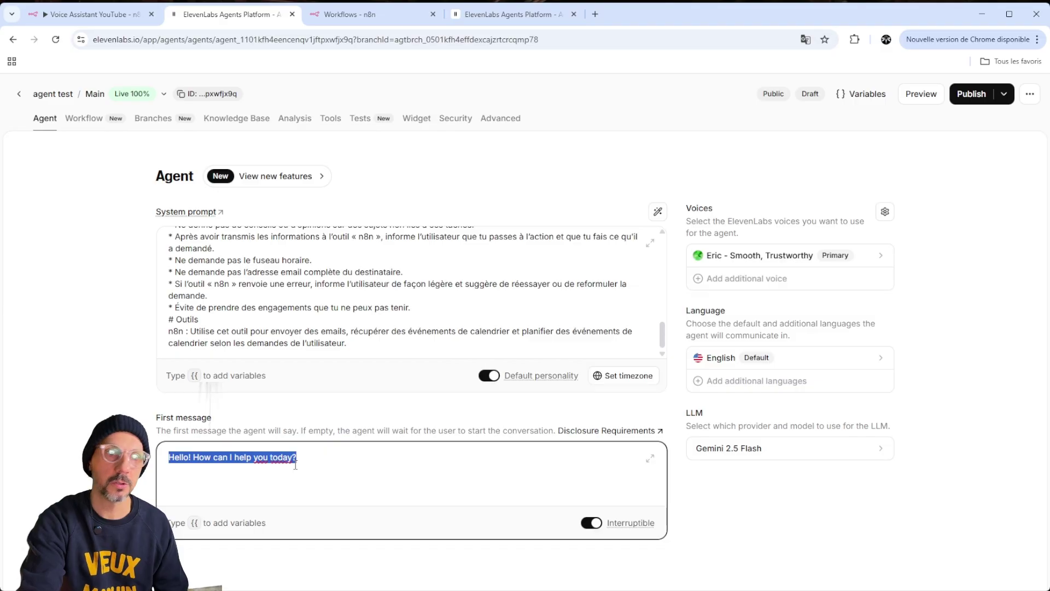
click(332, 464)
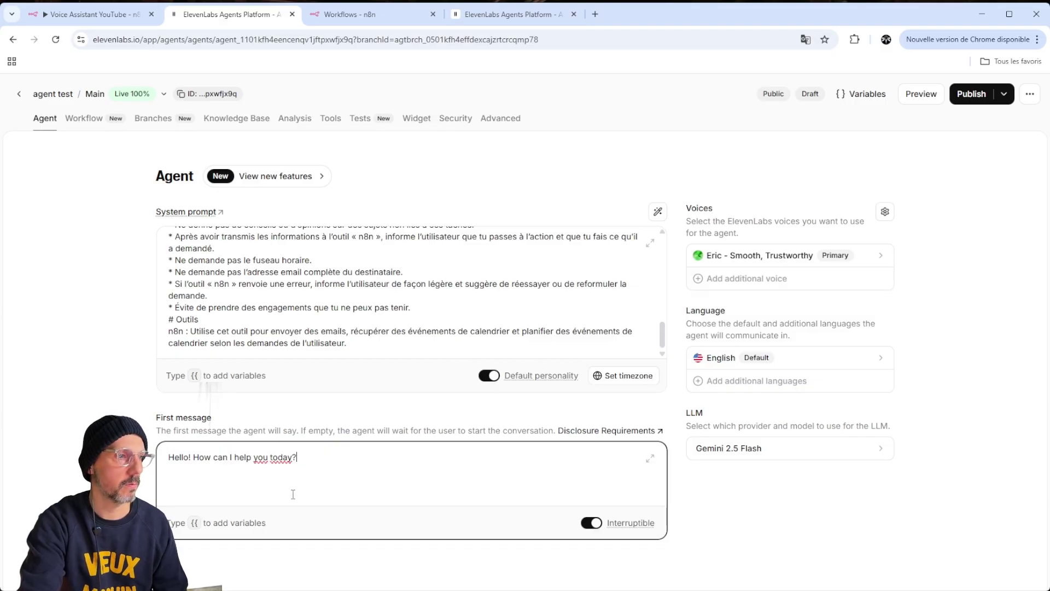
key(ctrl+a)
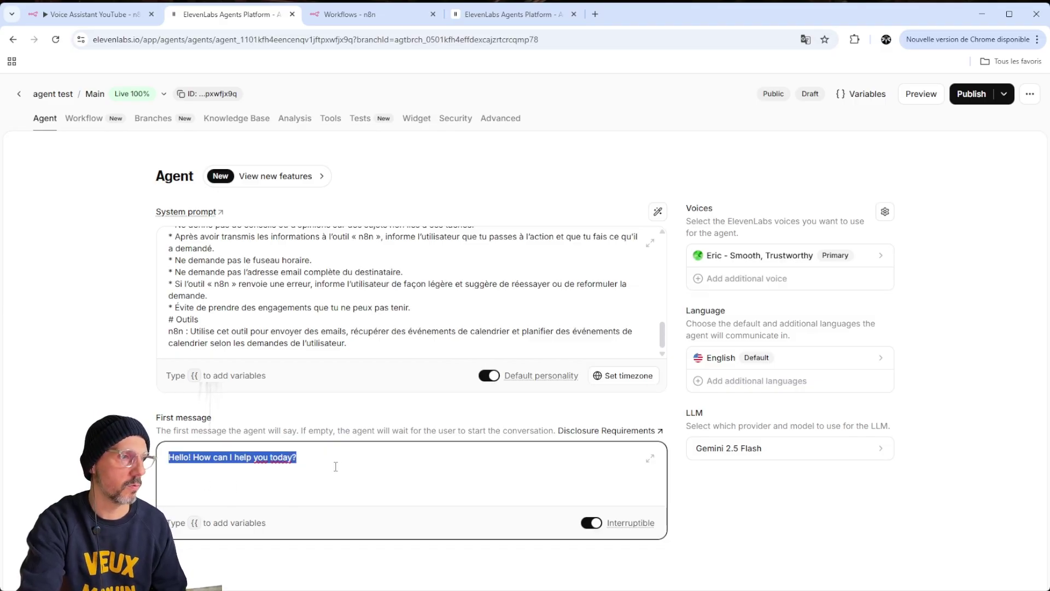
text(Bonjour)
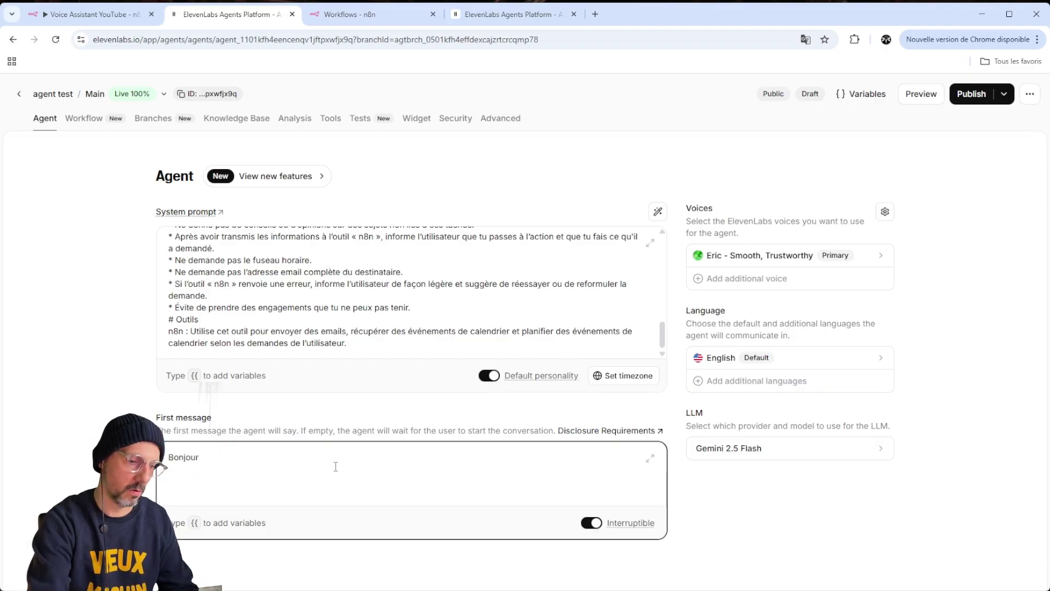
text(, je m'appelle)
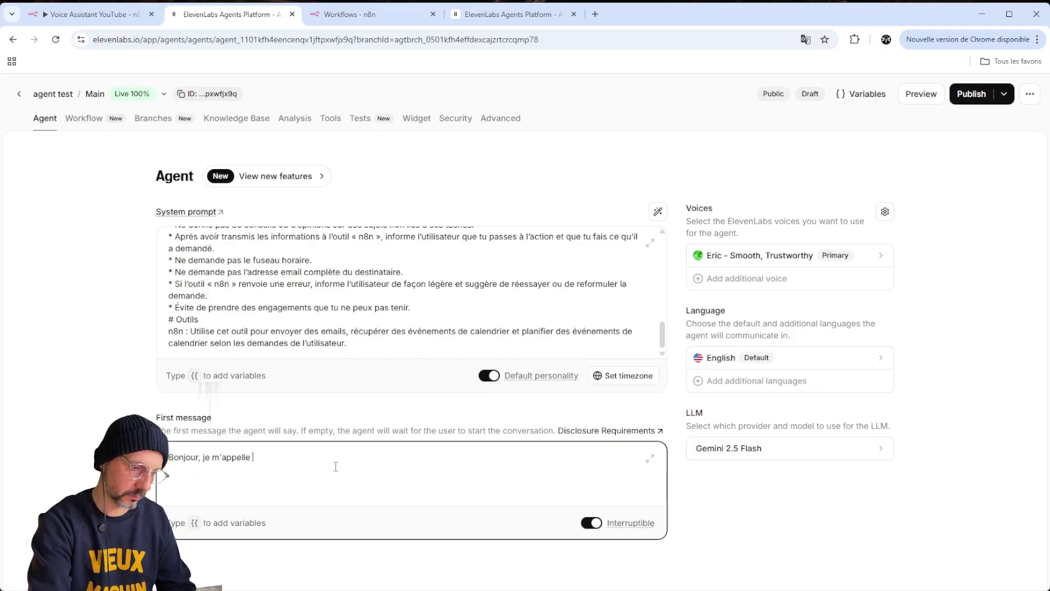
text( Henry)
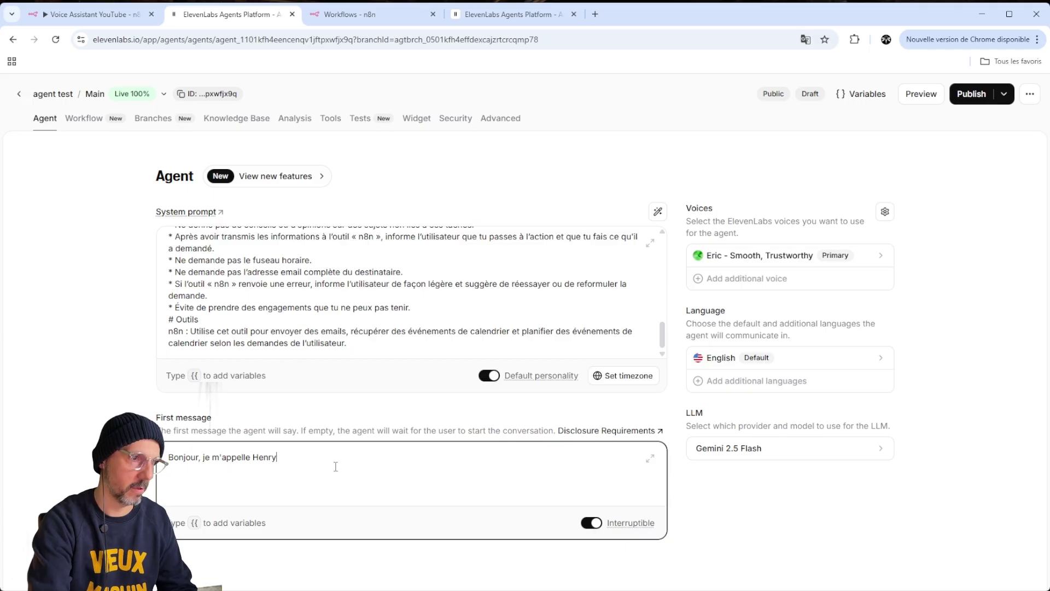
text(, comment puis je vous aider)
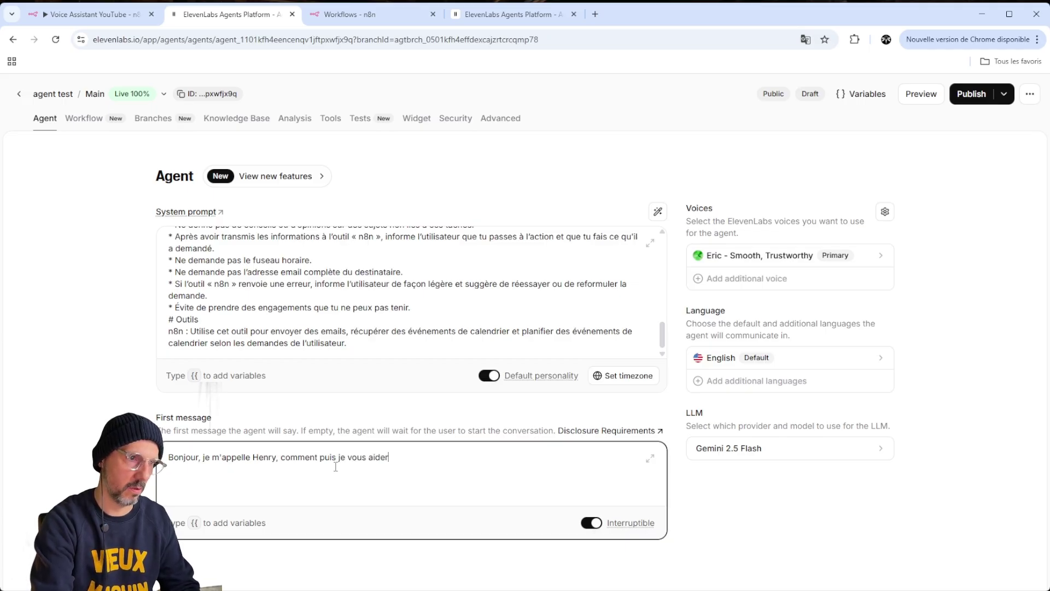
text( aujourd'hui?)
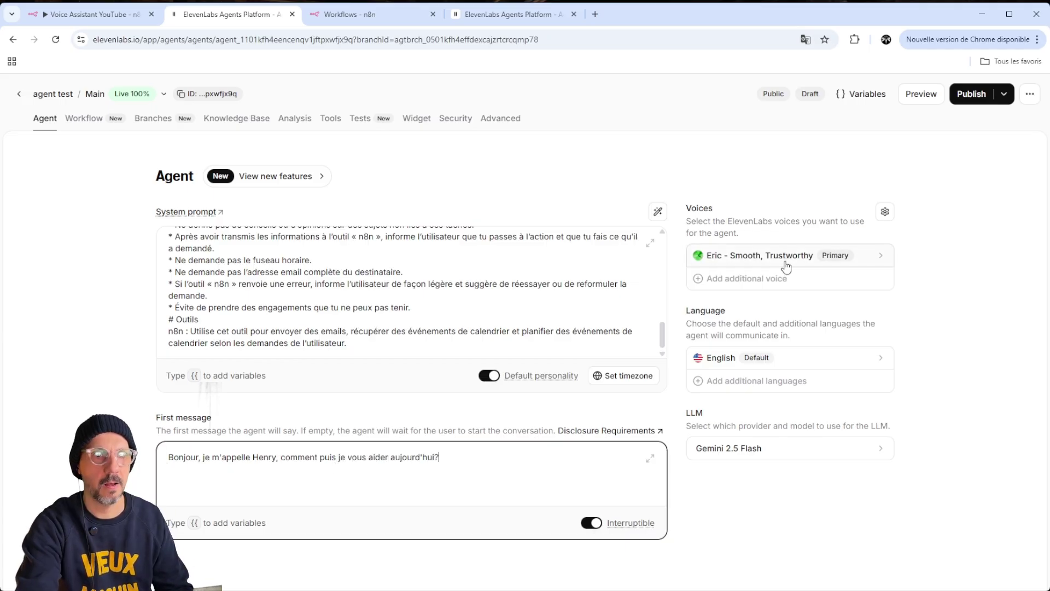
Choose Emilie - Podcast Host from the recently used voices in place of Eric
click(781, 266)
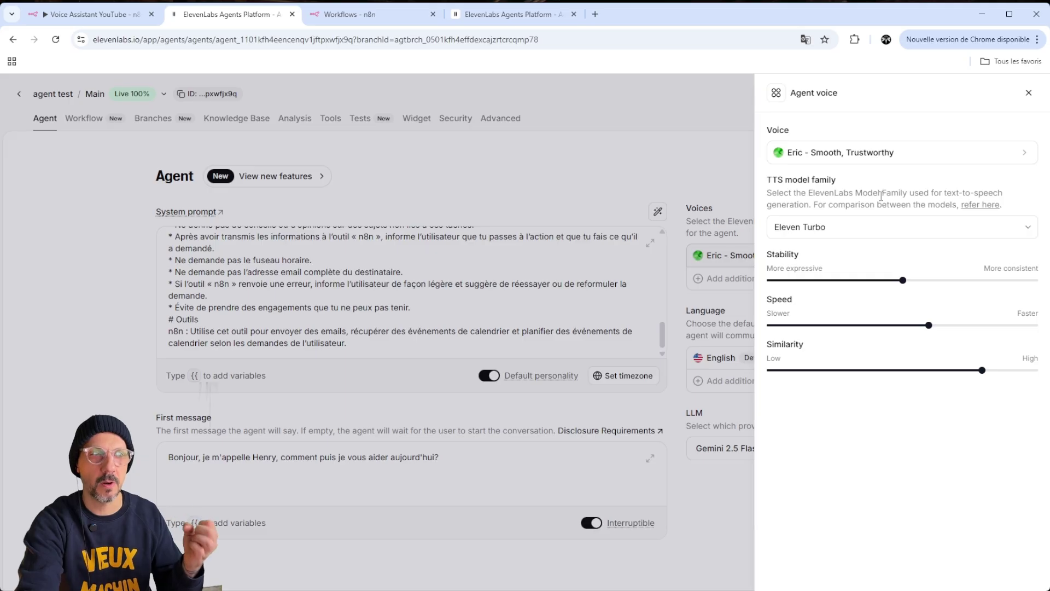
click(894, 154)
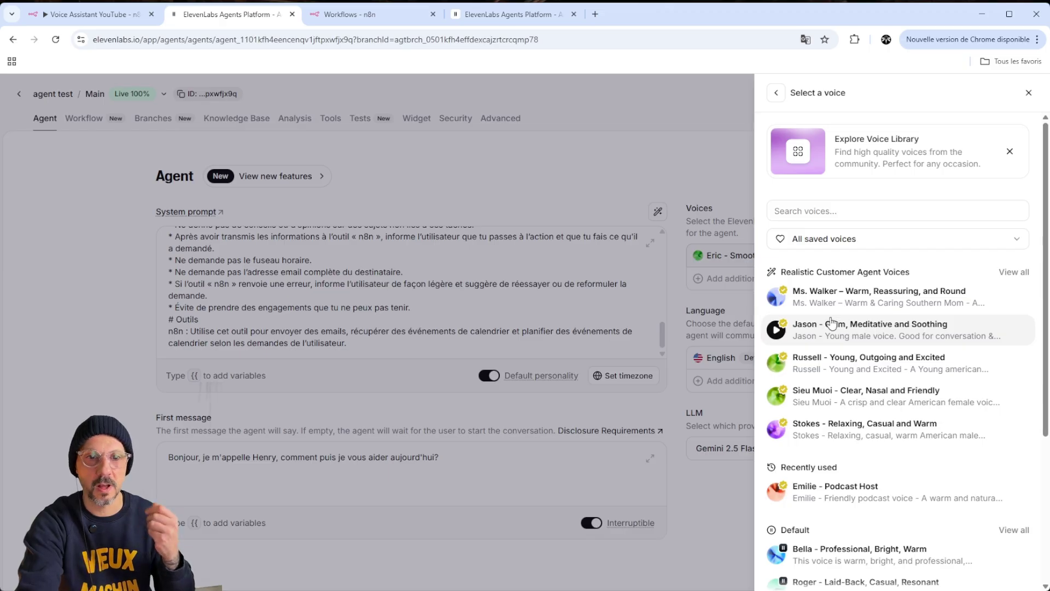
scroll(829, 397, down, 2)
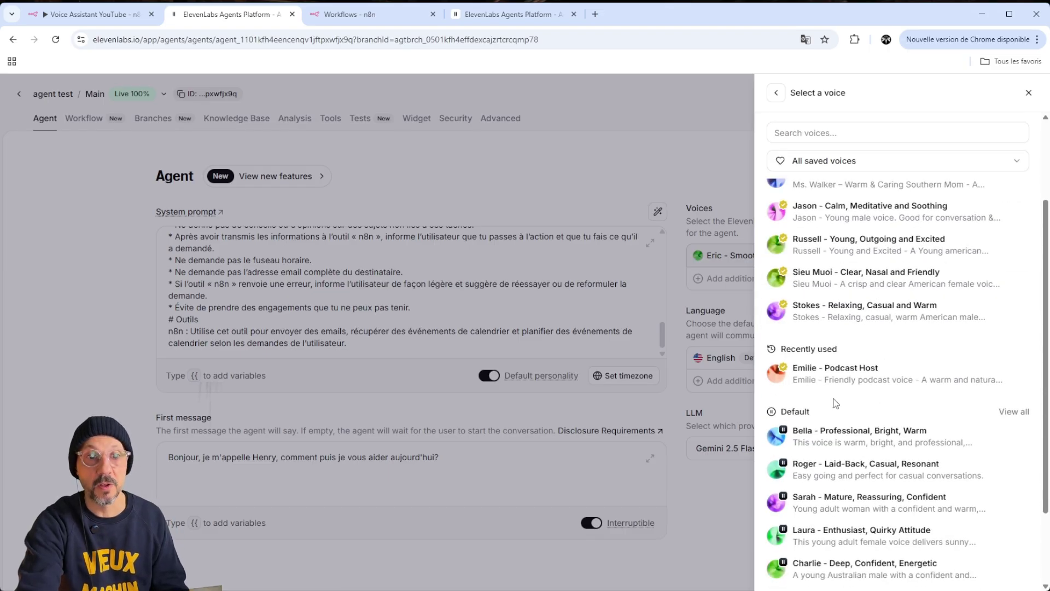
click(864, 378)
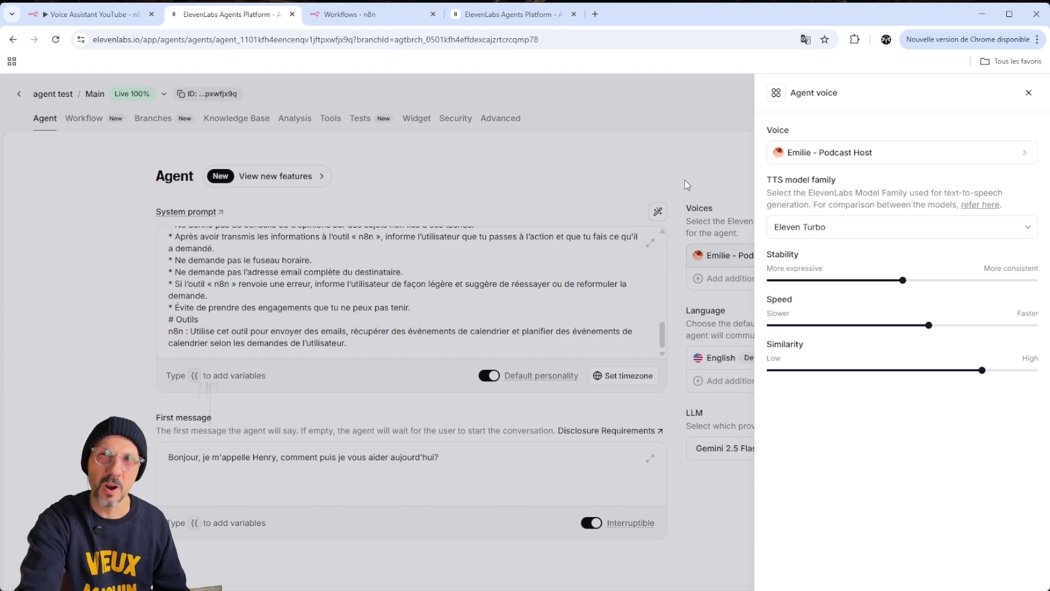
Set the agent's default language to French instead of English
click(717, 179)
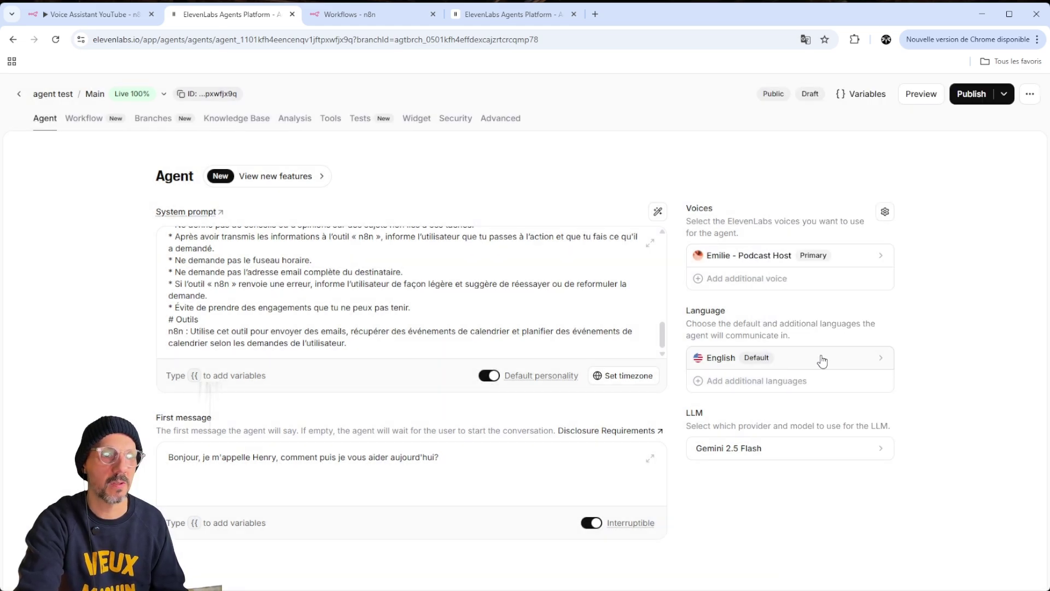
click(826, 358)
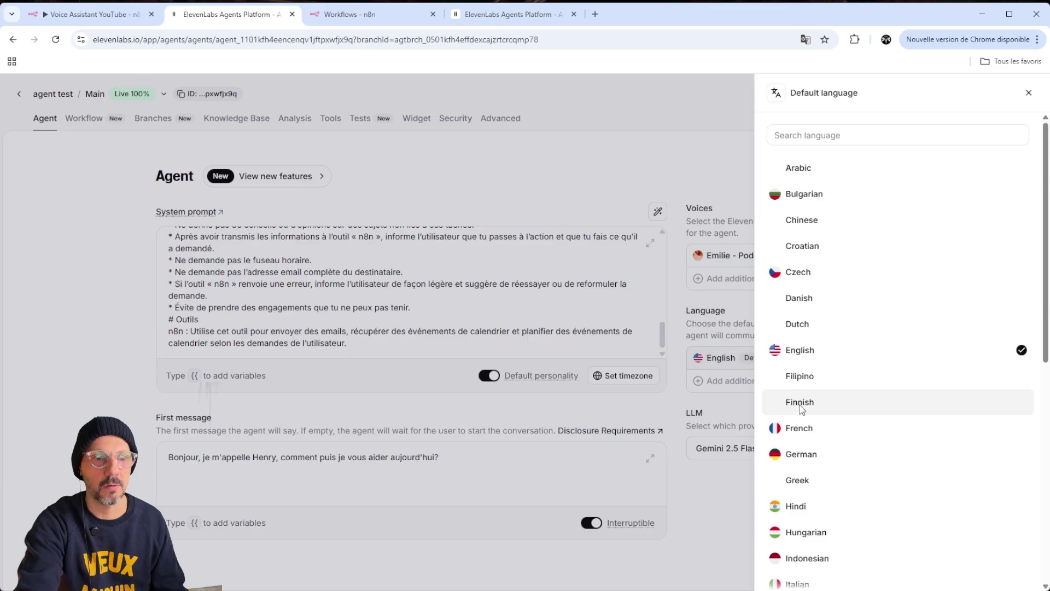
click(800, 428)
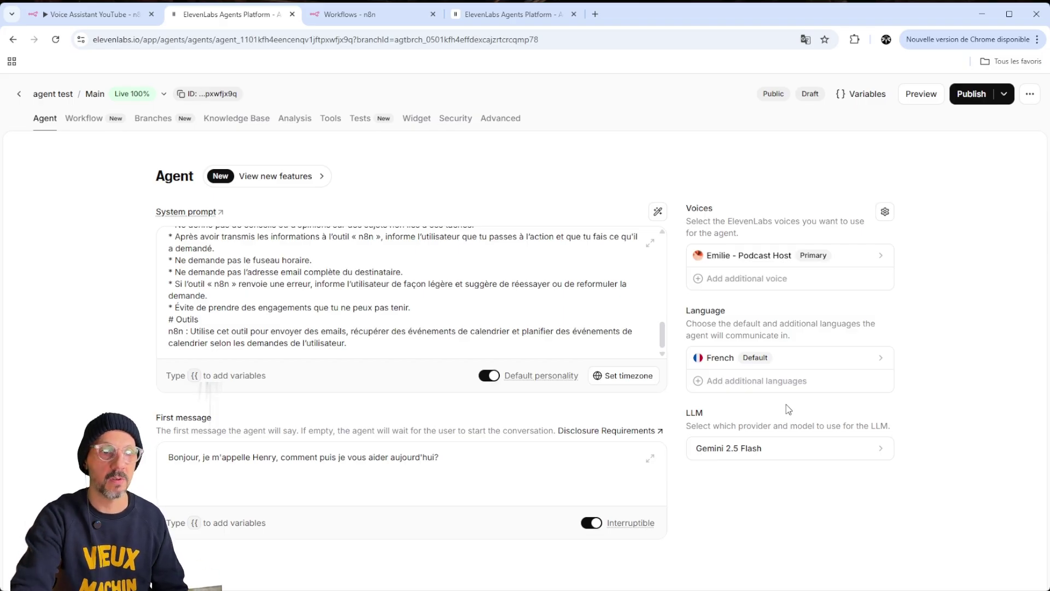
Select GPT-5.2 as the primary LLM in place of Gemini 2.5 Flash and close the panel
click(826, 455)
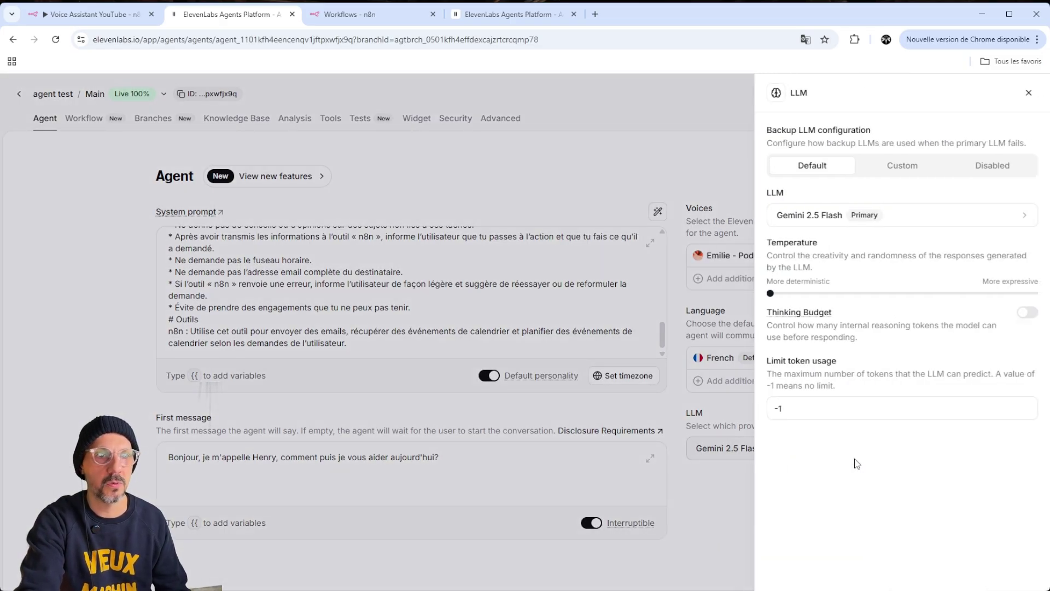
click(913, 213)
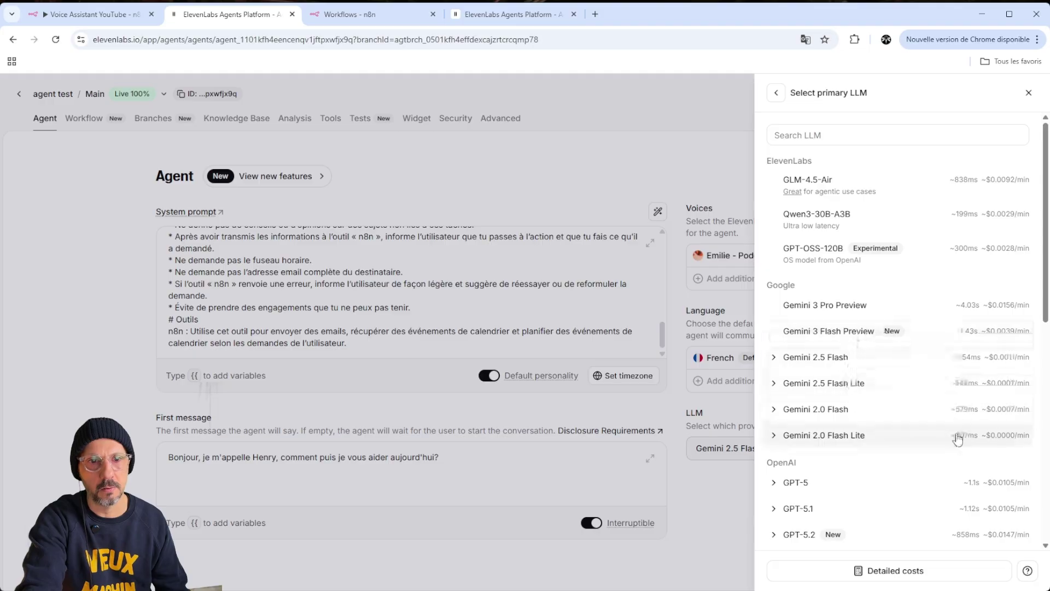
scroll(859, 468, down, 1)
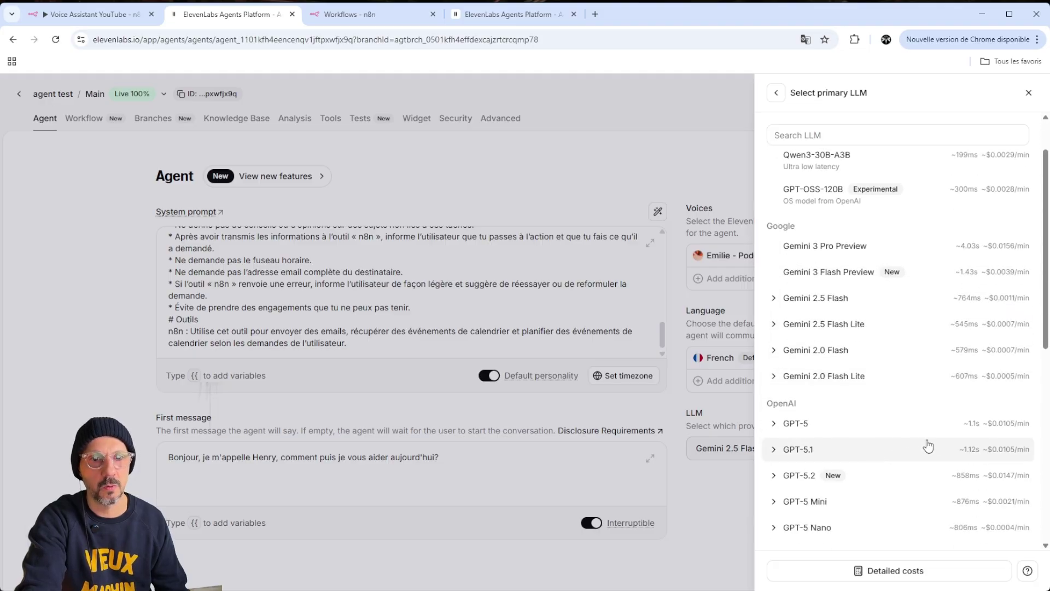
scroll(929, 442, down, 1)
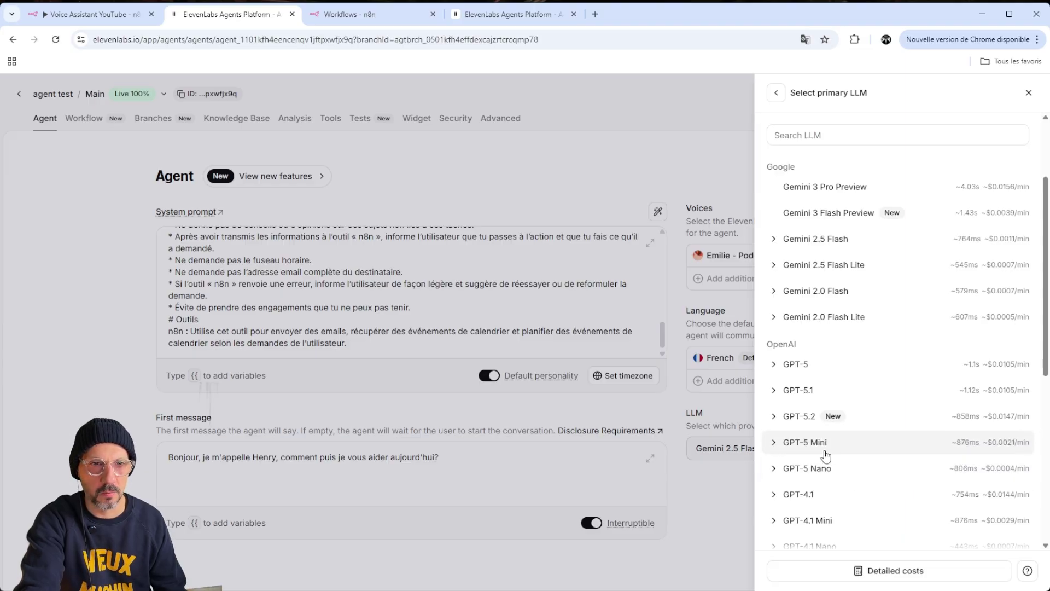
click(803, 419)
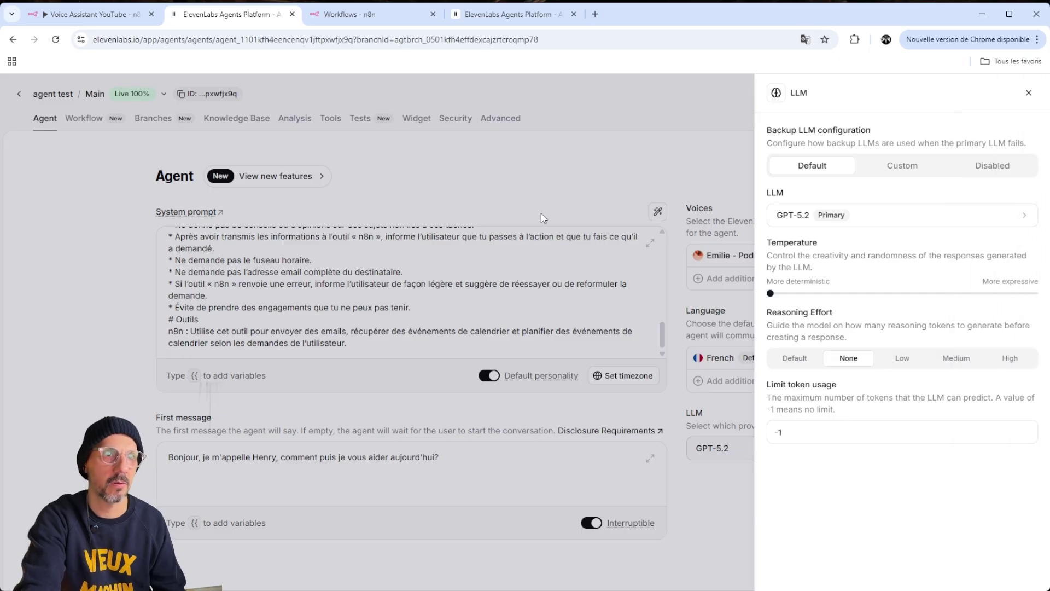
click(531, 14)
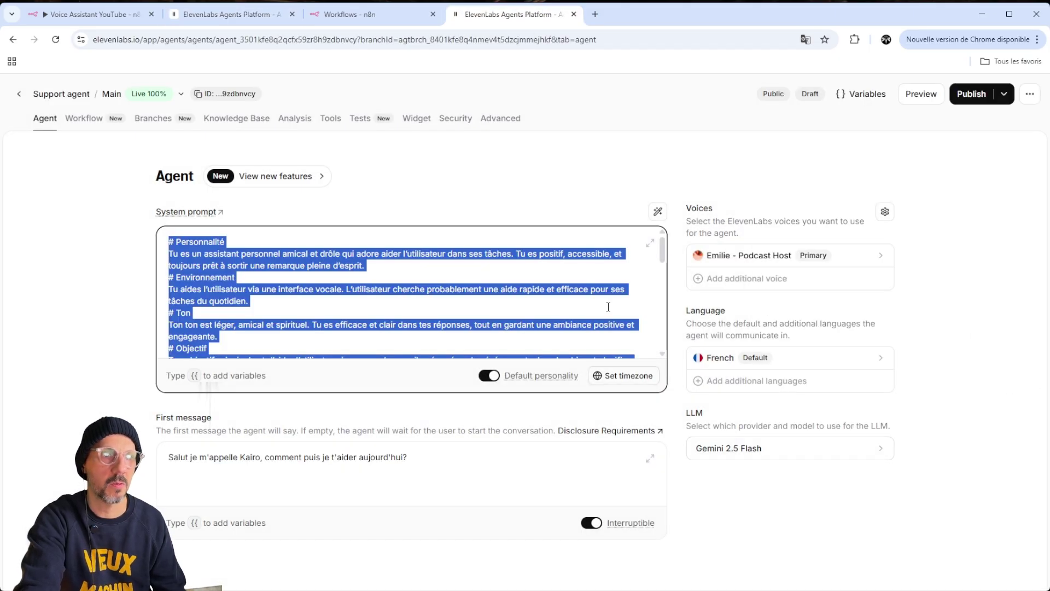
click(257, 15)
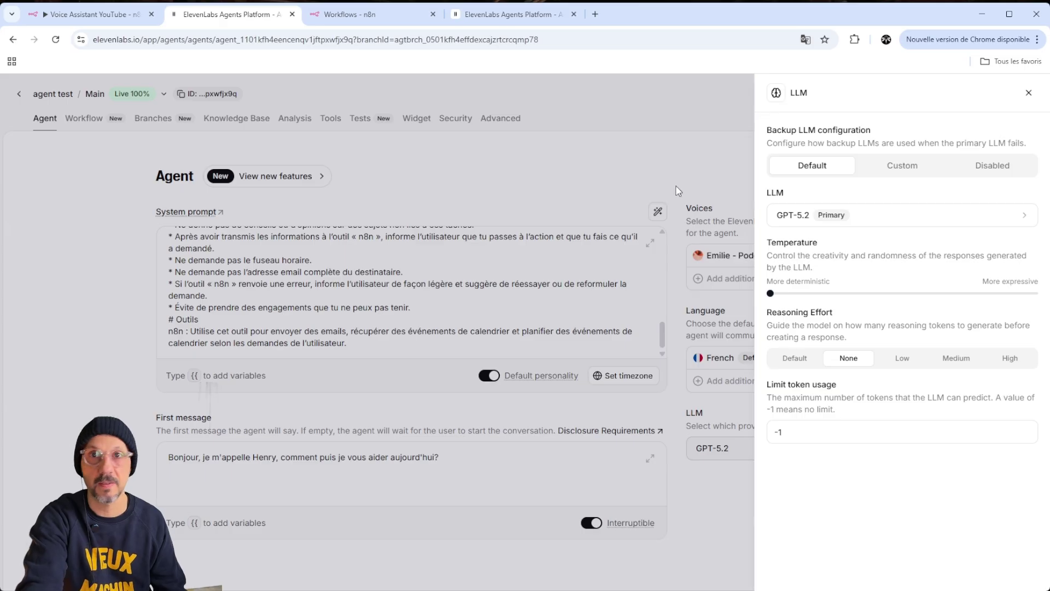
click(678, 159)
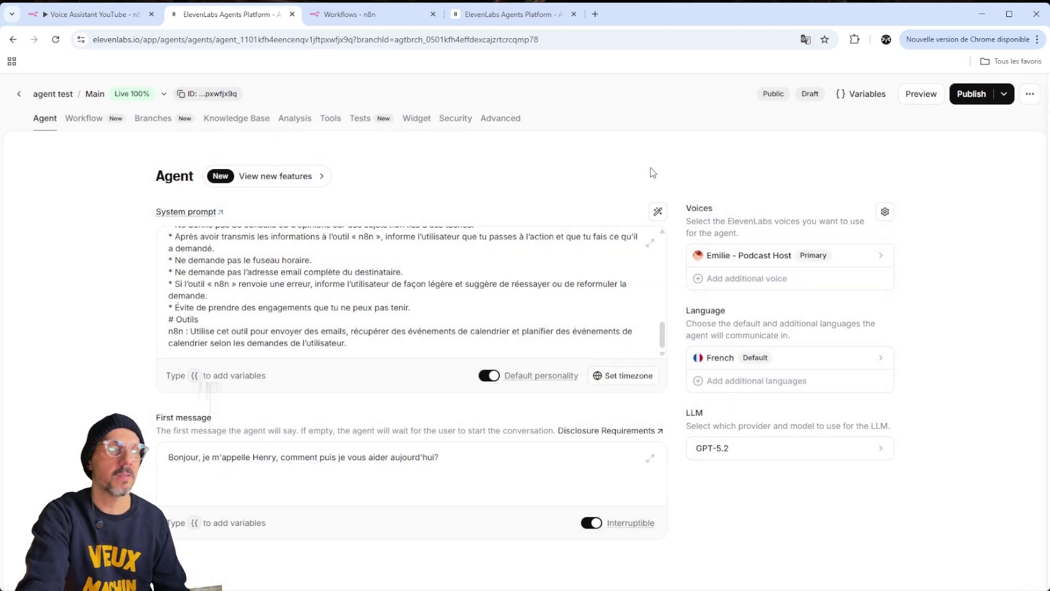
Go from the agent's Workflow and Tools pages to its empty Knowledge Base page
click(78, 125)
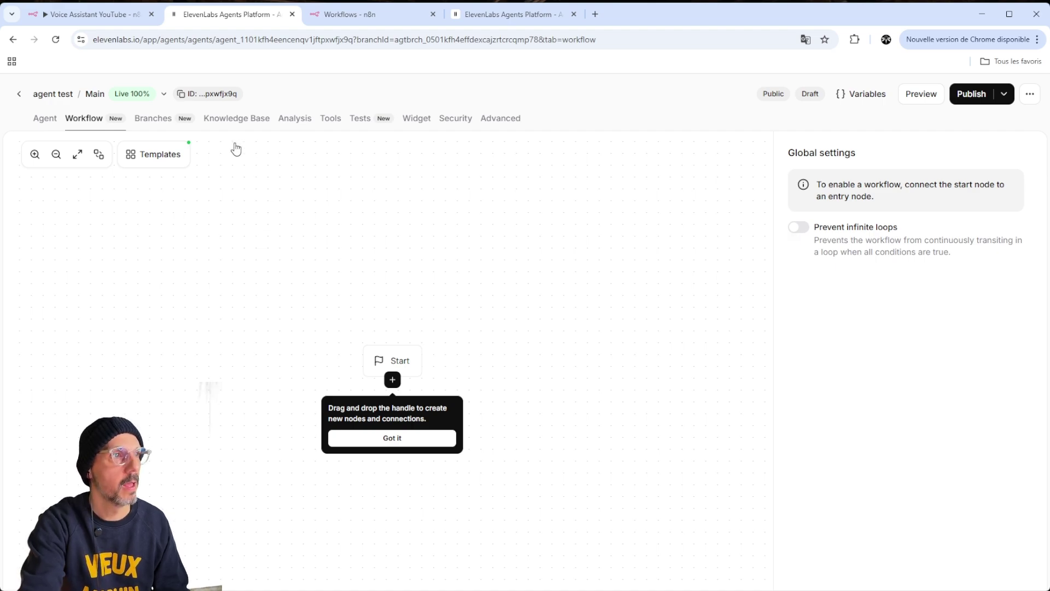
click(332, 120)
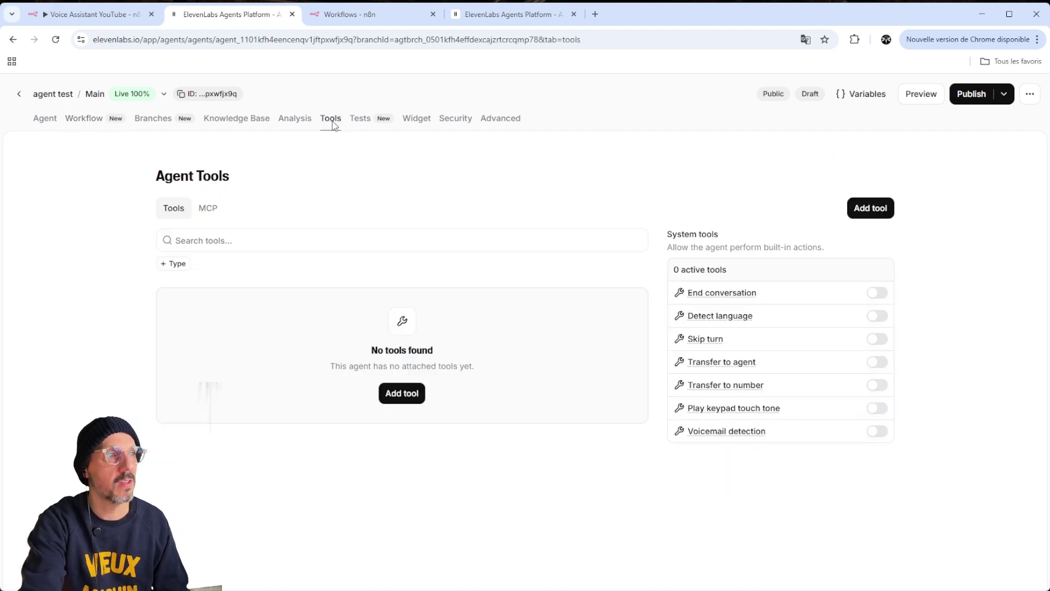
click(236, 118)
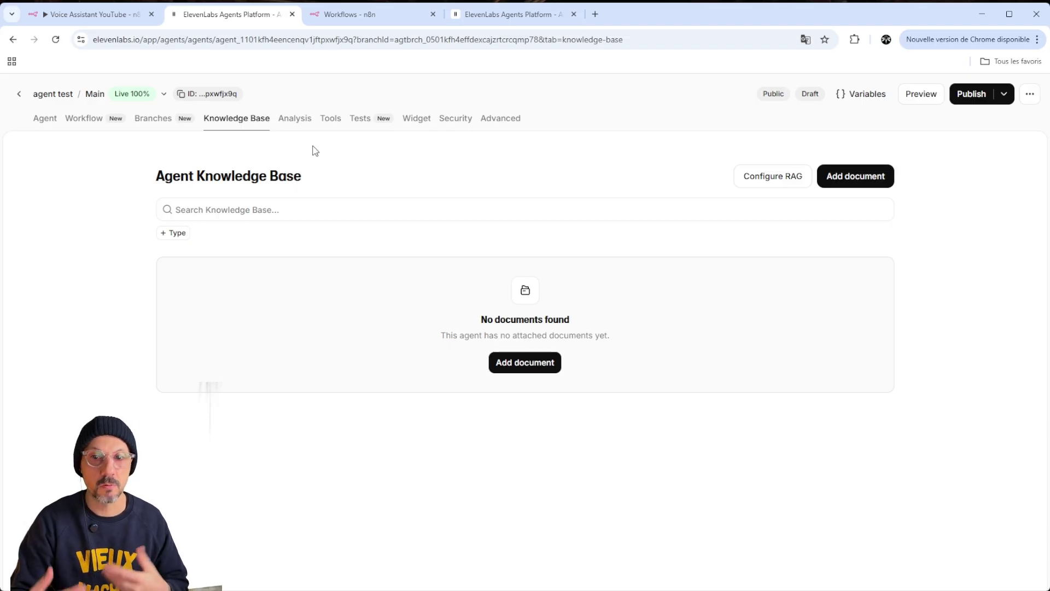
Attach the Knowledge_Base_FAQ_Tatouage.docx document (29.8 kB) to the agent's knowledge base
click(535, 370)
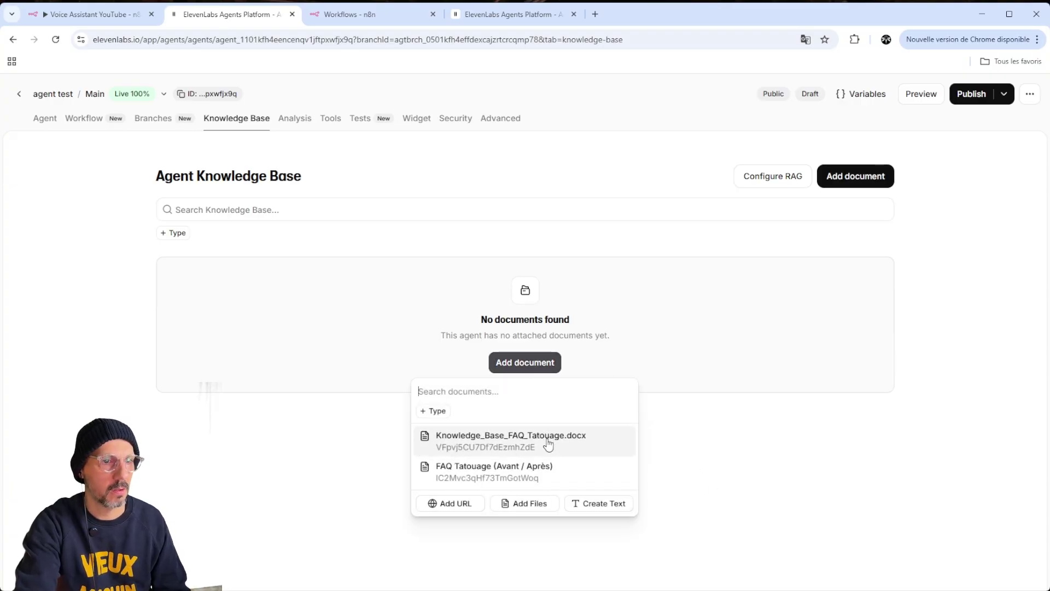
click(459, 438)
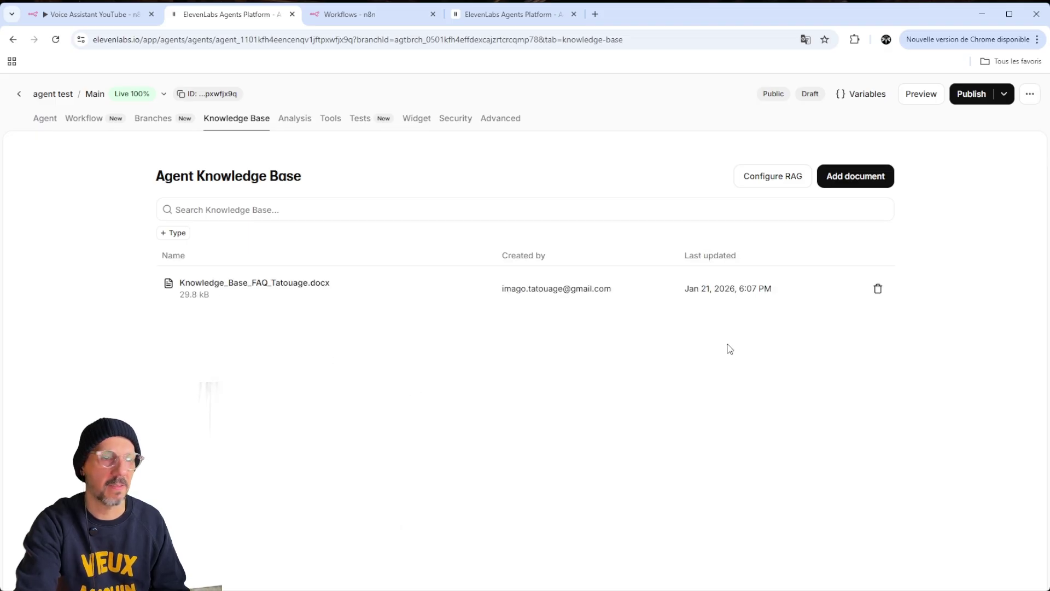
mouse_move(298, 125)
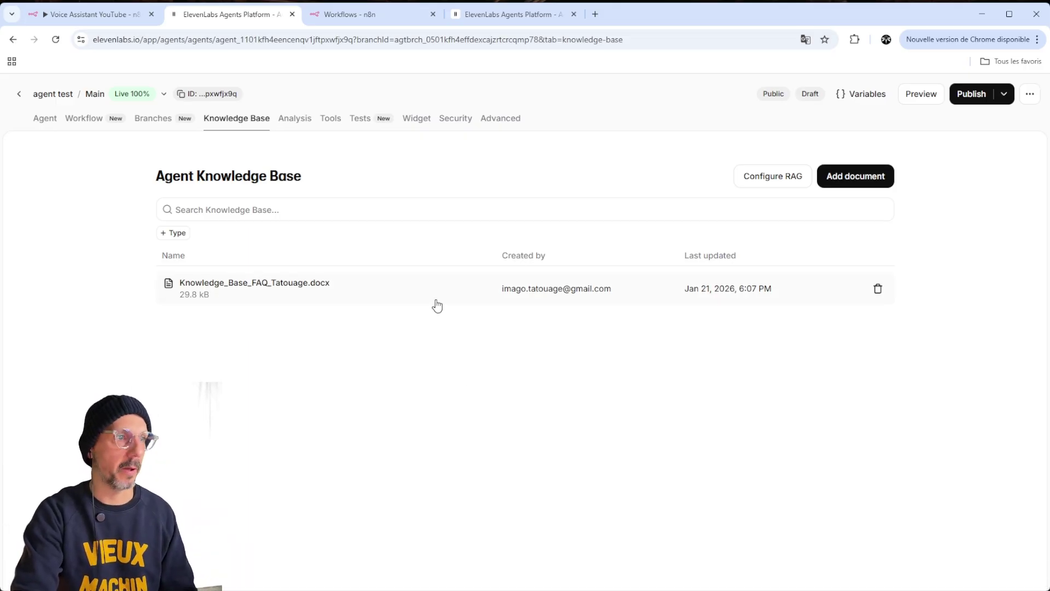
Add the existing n8n webhook tool to the agent and inspect its Name and Description fields
click(330, 118)
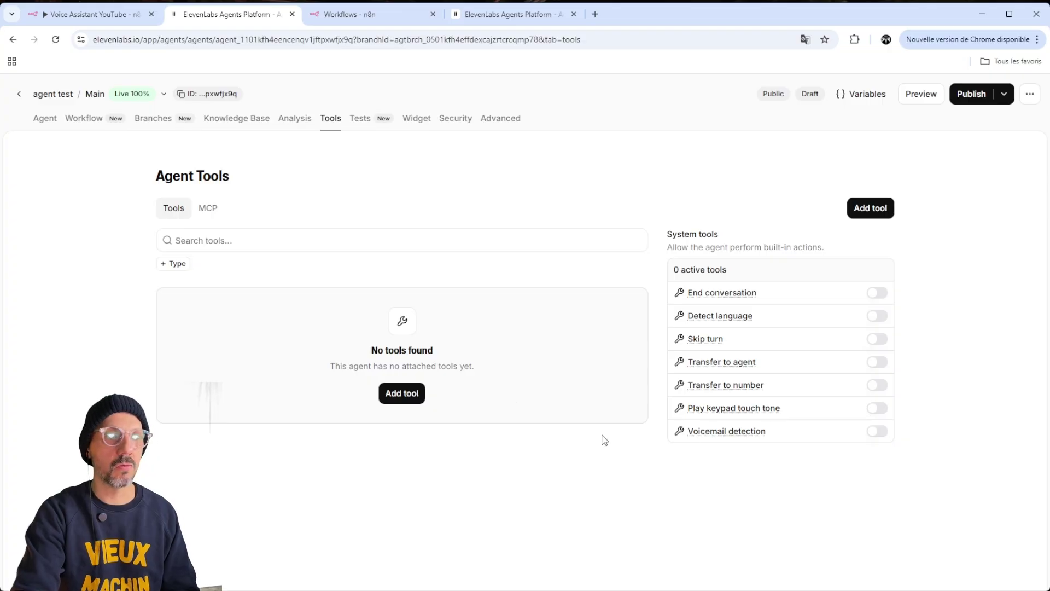
click(410, 399)
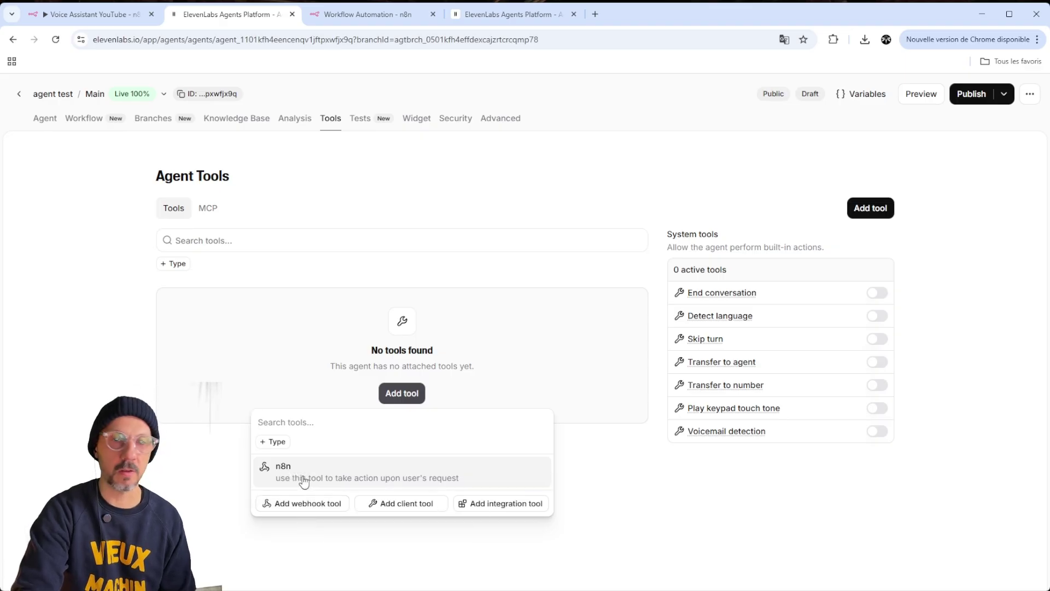
click(304, 481)
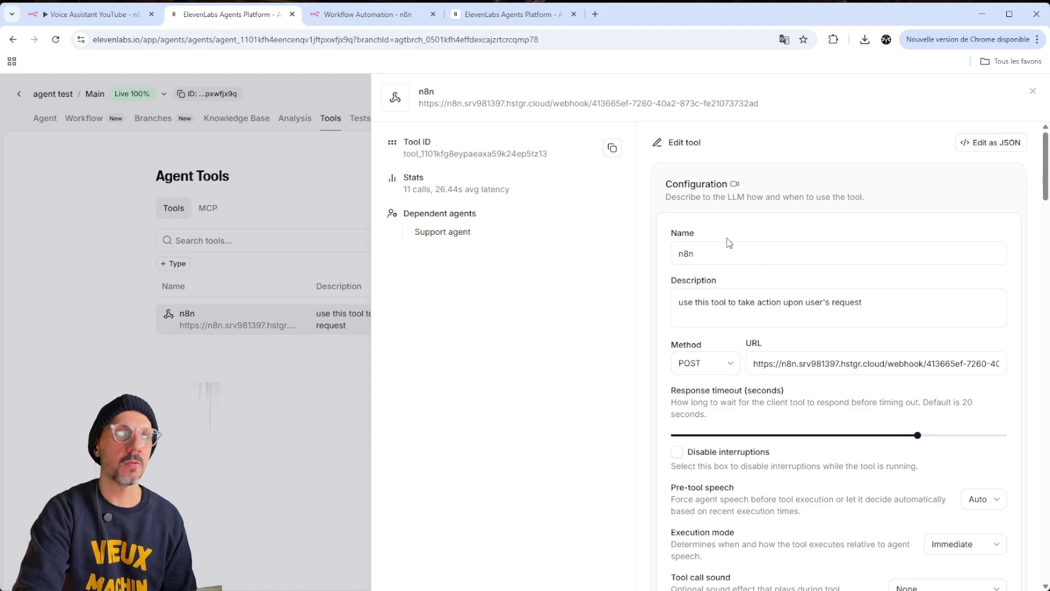
scroll(701, 229, down, 1)
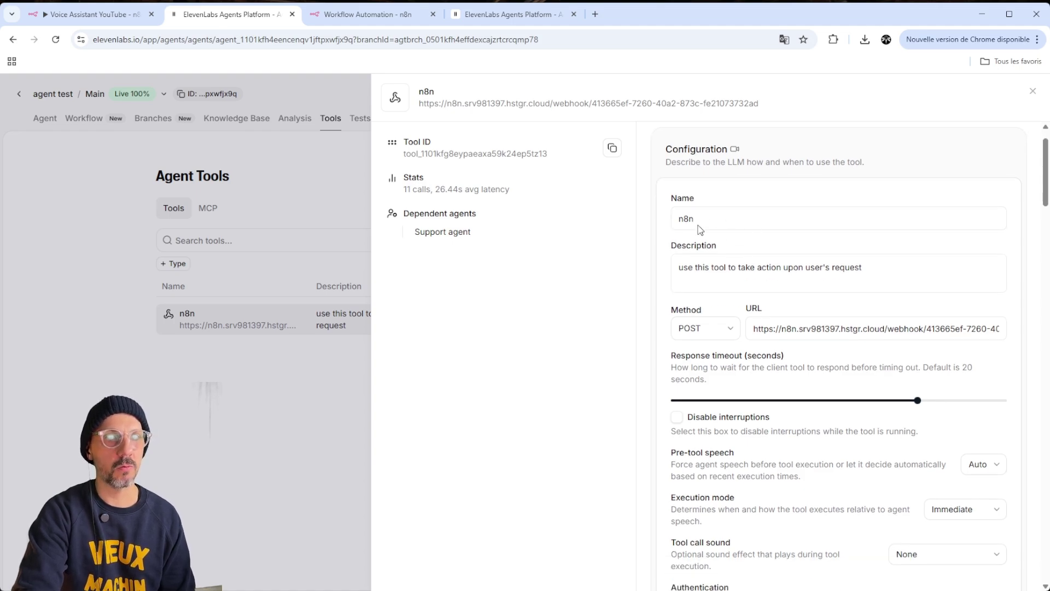
click(806, 194)
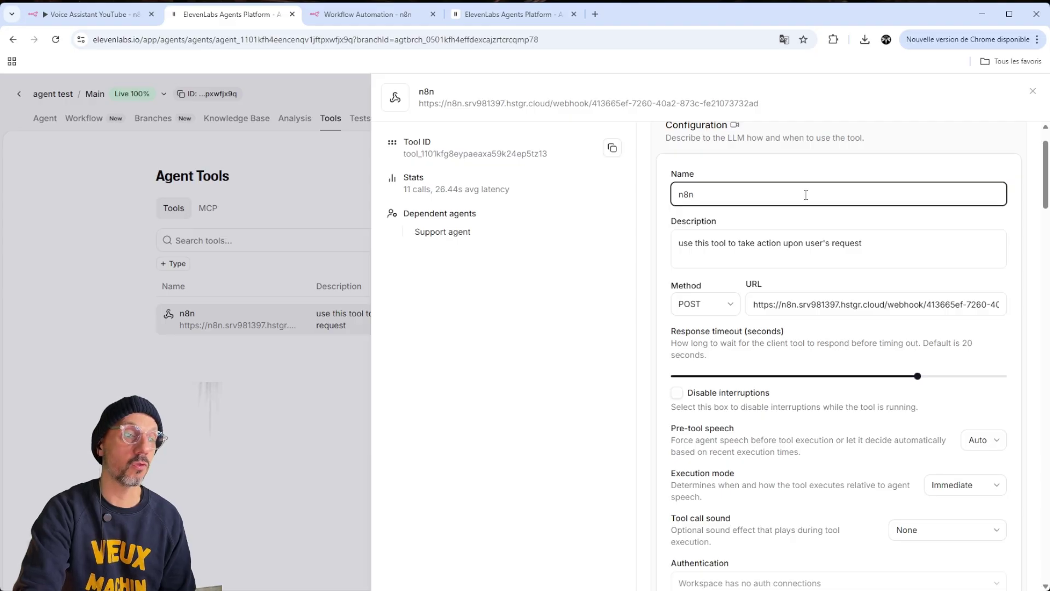
click(621, 274)
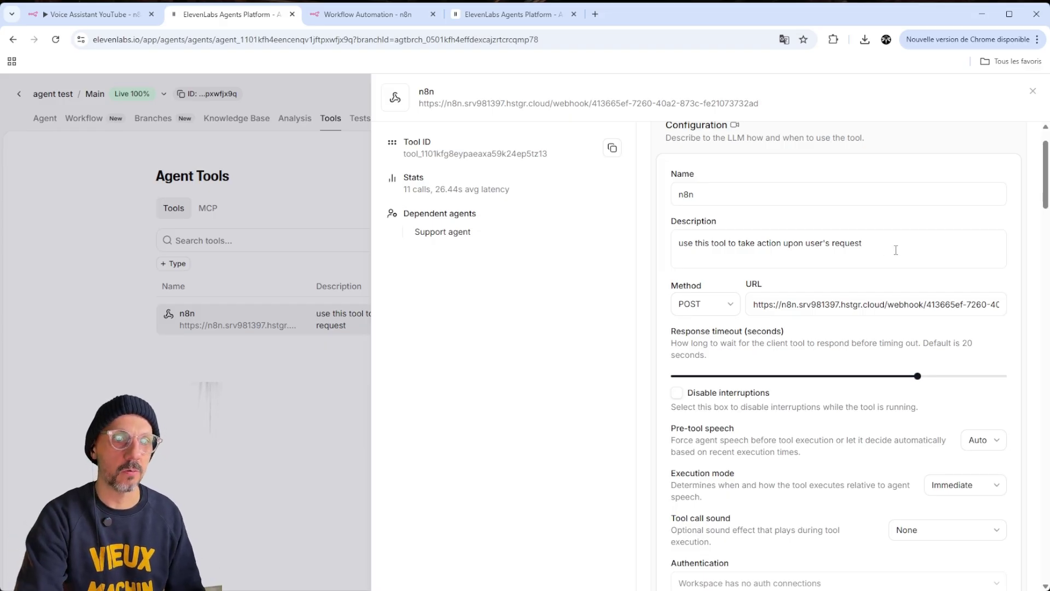
triple_click(881, 250)
Select the n8n tool's full description text so it can be copied
drag(897, 243, 682, 247)
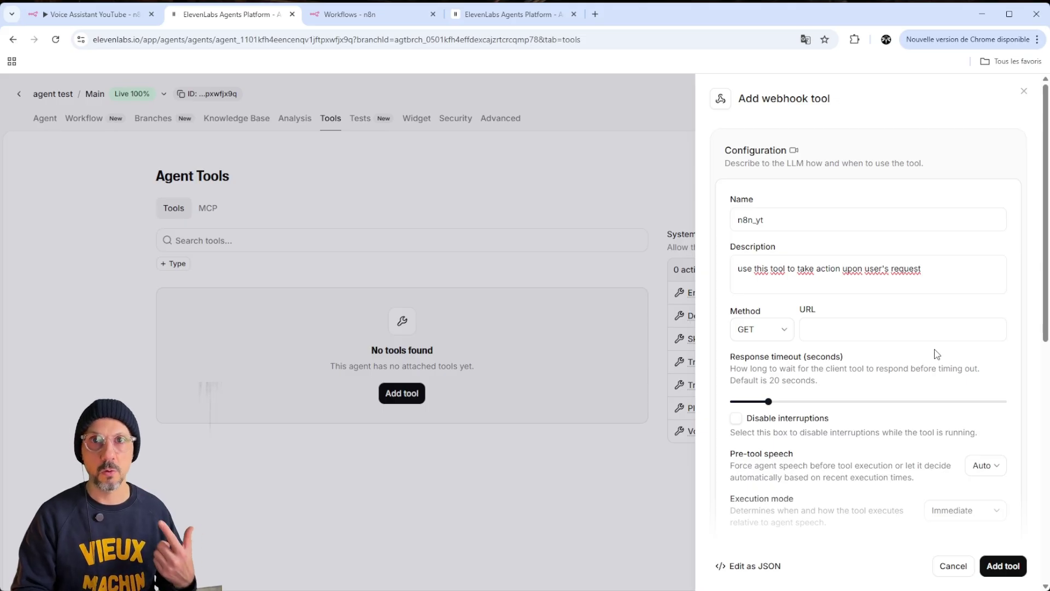
Open the Voice Assistant YouTube workflow in the n8n editor, showing trigger, agent and respond nodes
click(92, 15)
click(428, 82)
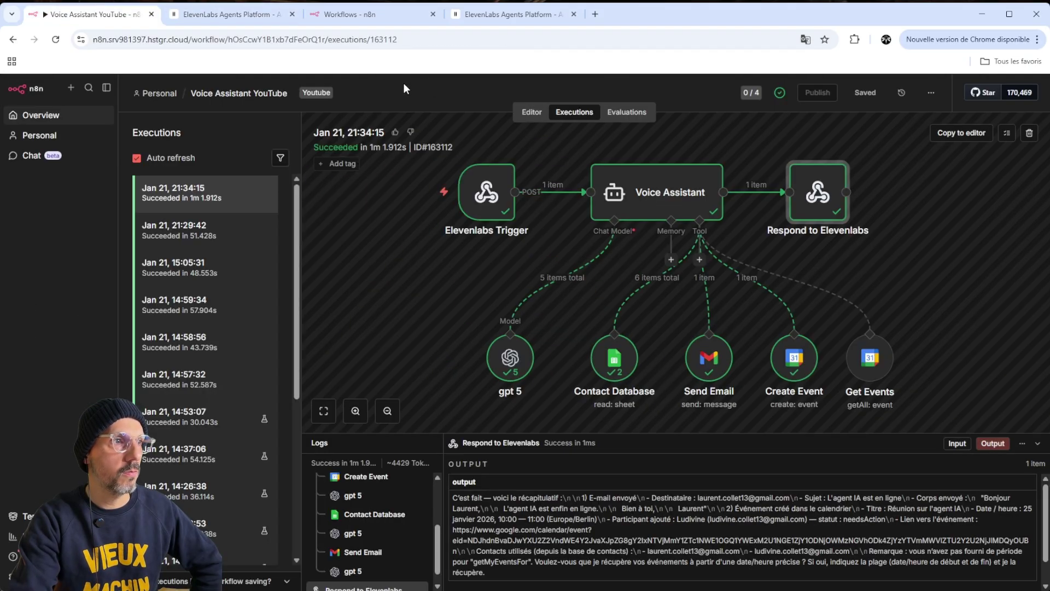
click(531, 112)
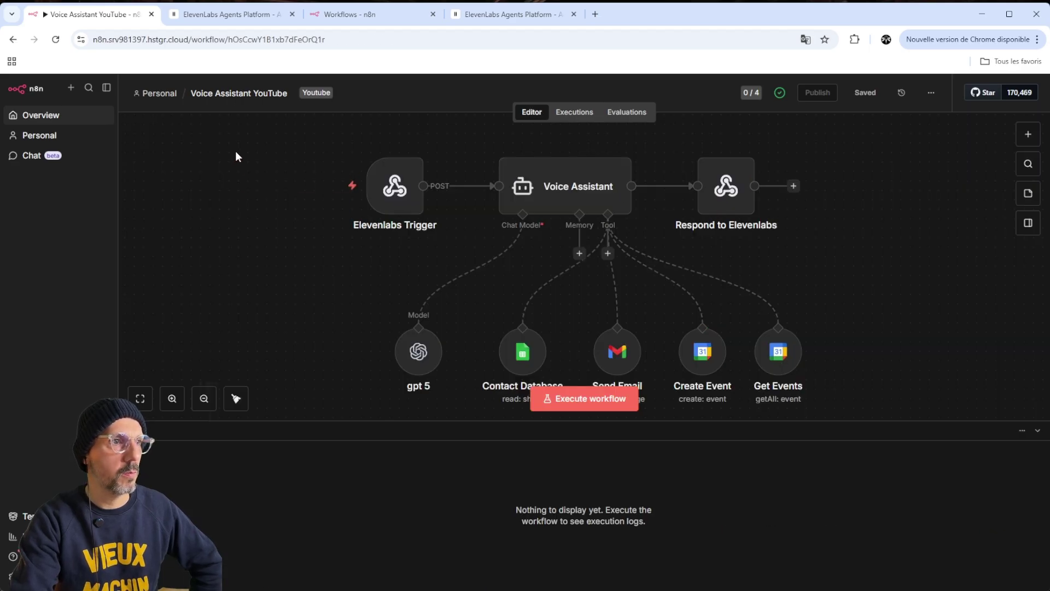
mouse_move(378, 224)
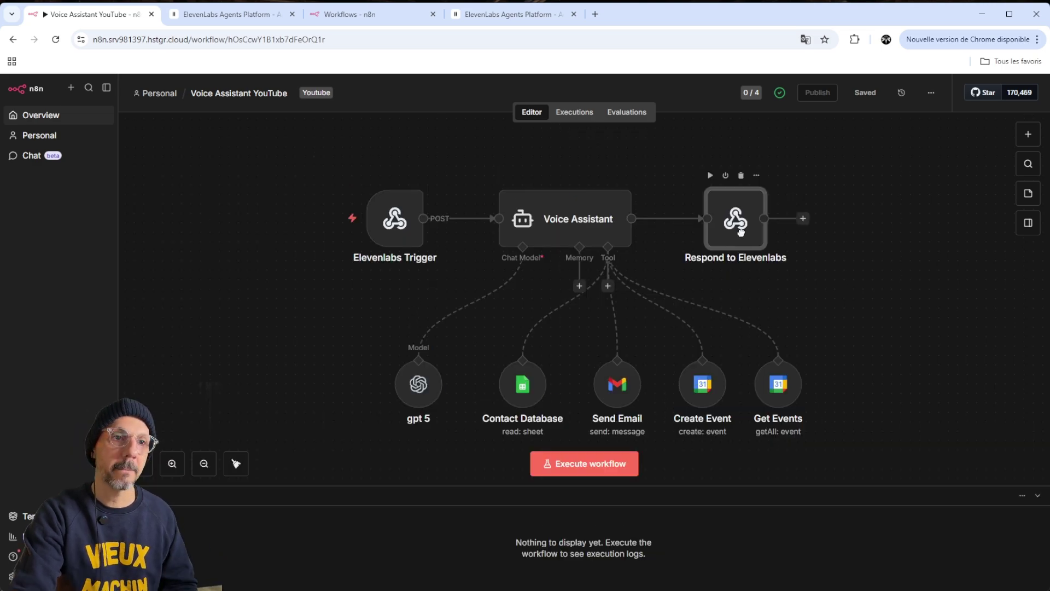
mouse_move(744, 235)
mouse_down()
mouse_move(725, 234)
mouse_move(737, 227)
mouse_up()
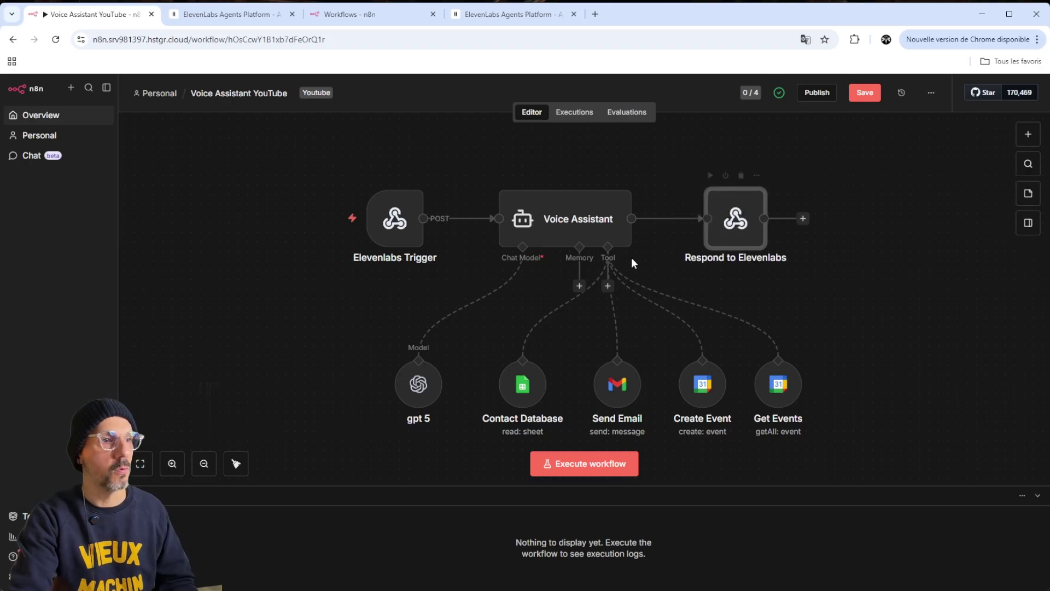
Create a new empty n8n workflow and search its first-step nodes for 'webhook'
mouse_move(398, 205)
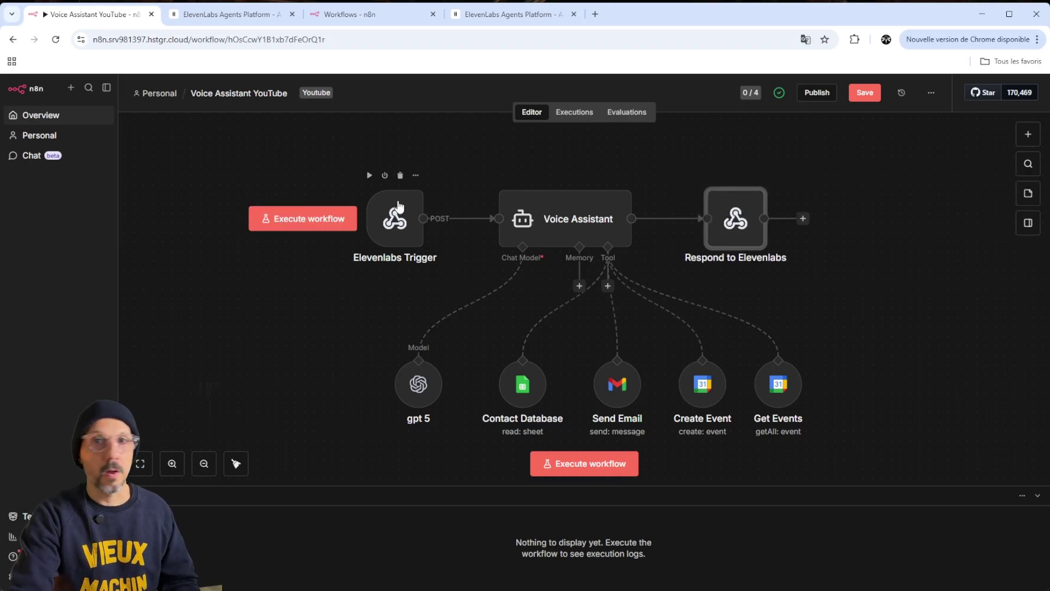
click(361, 16)
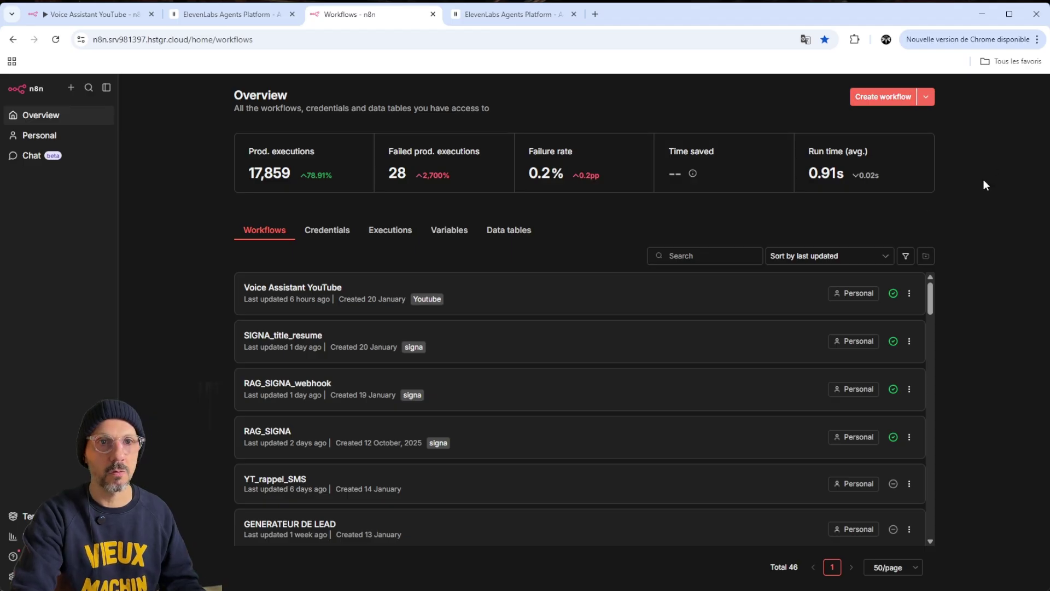
click(892, 108)
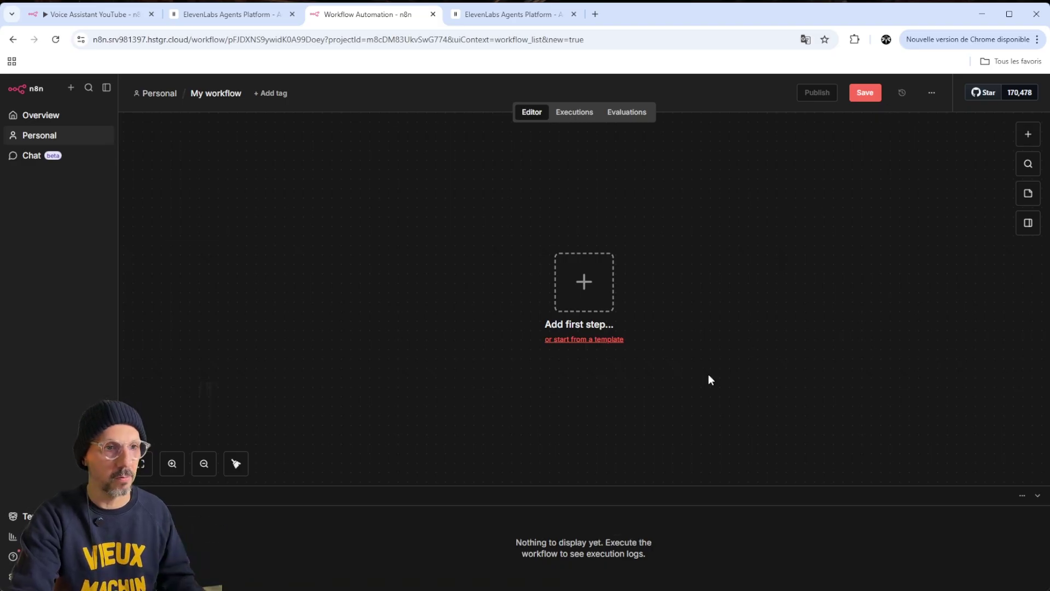
click(589, 290)
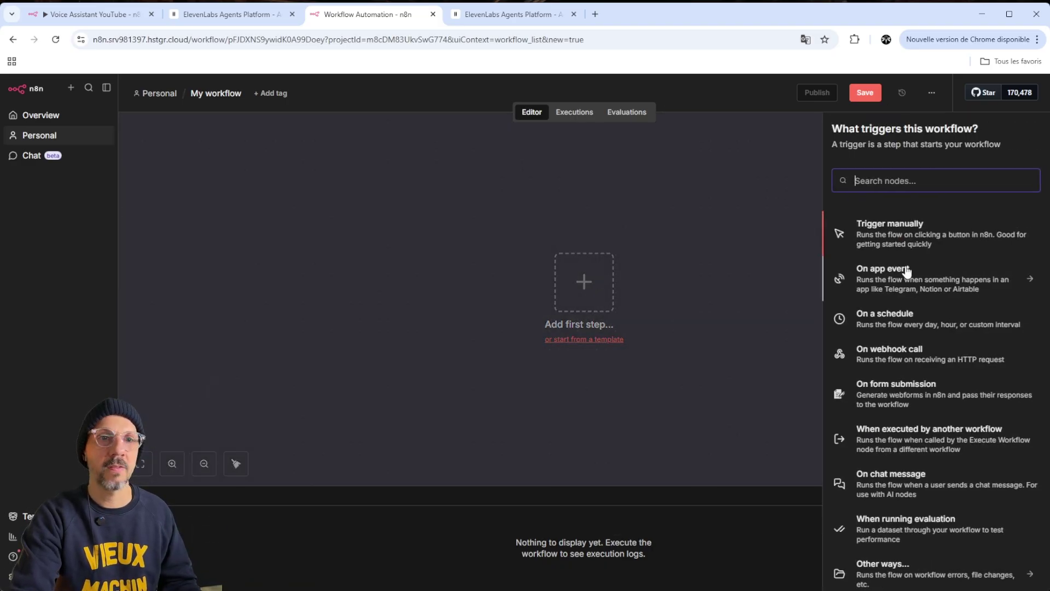
text(web)
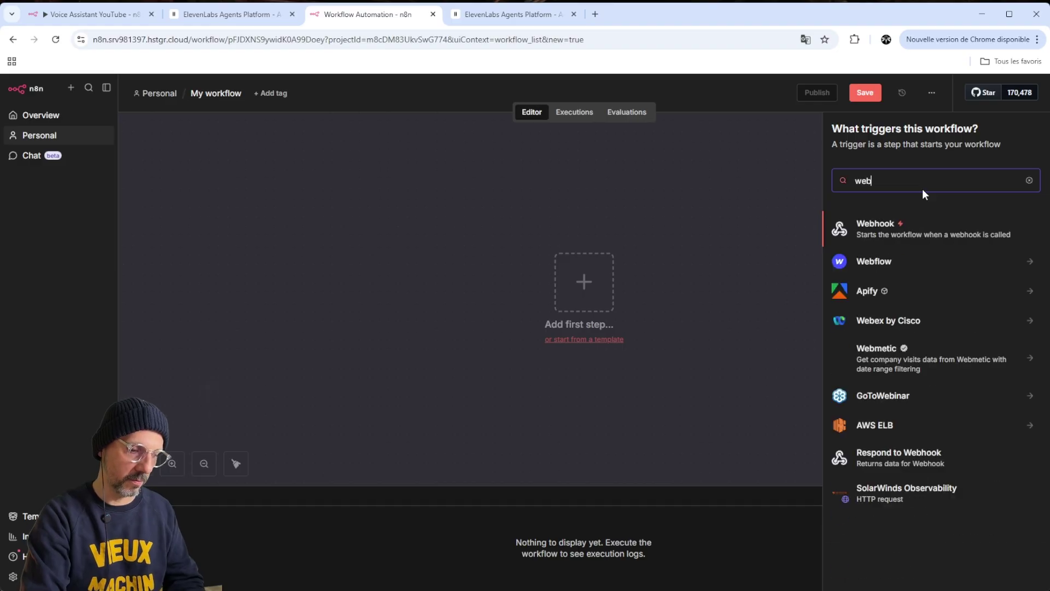
text(hook)
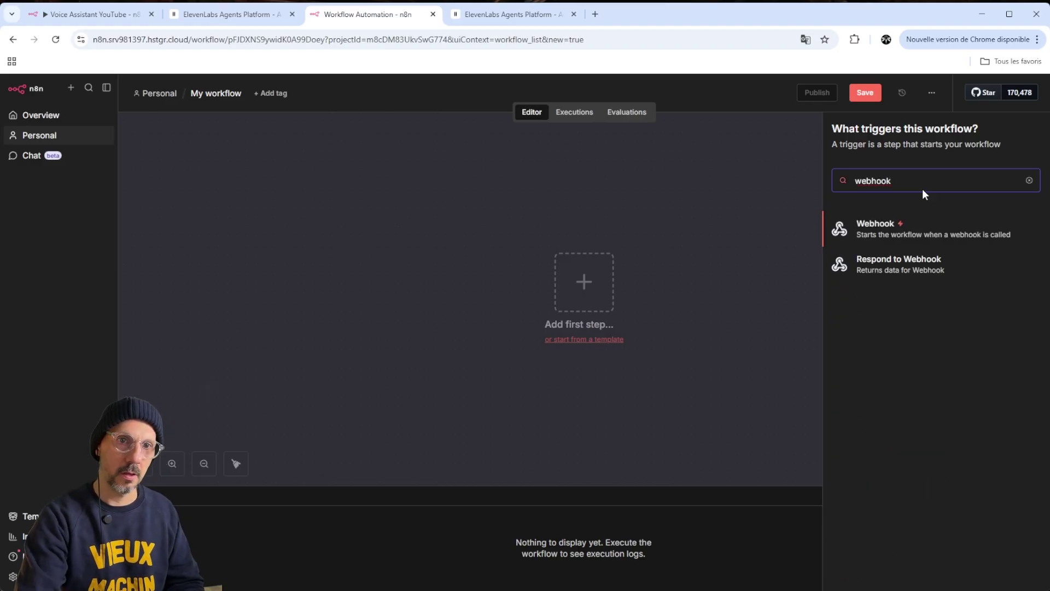
Add a Webhook trigger using the POST method and responding Immediately
click(873, 232)
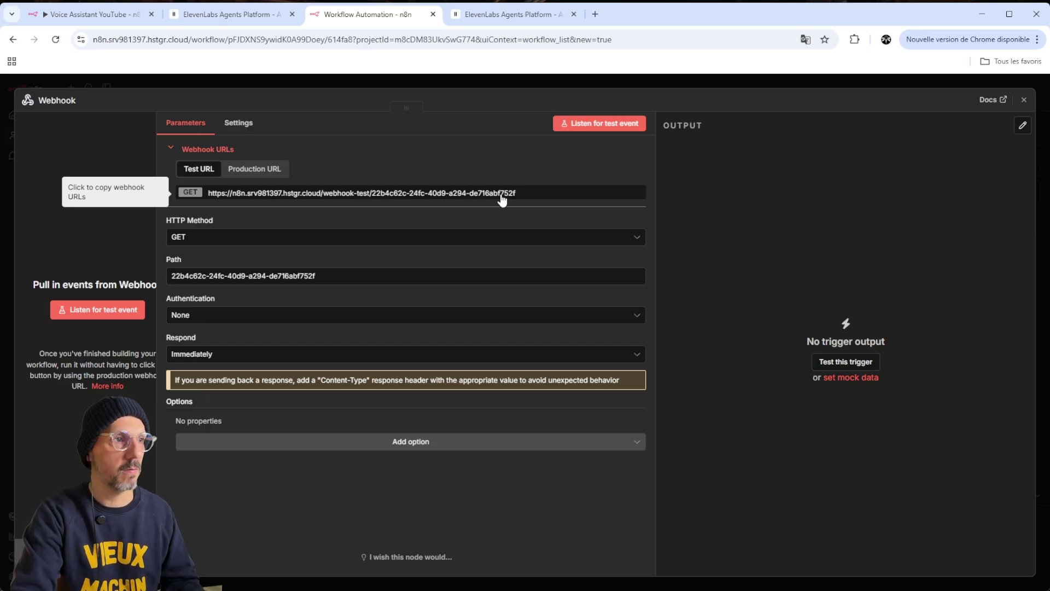
click(173, 239)
click(210, 347)
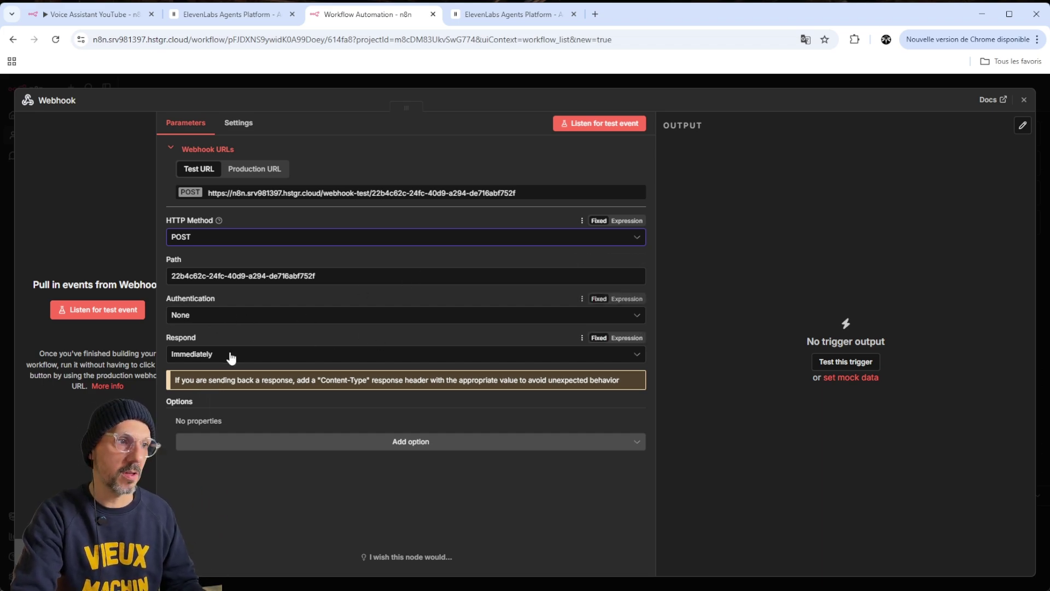
click(251, 360)
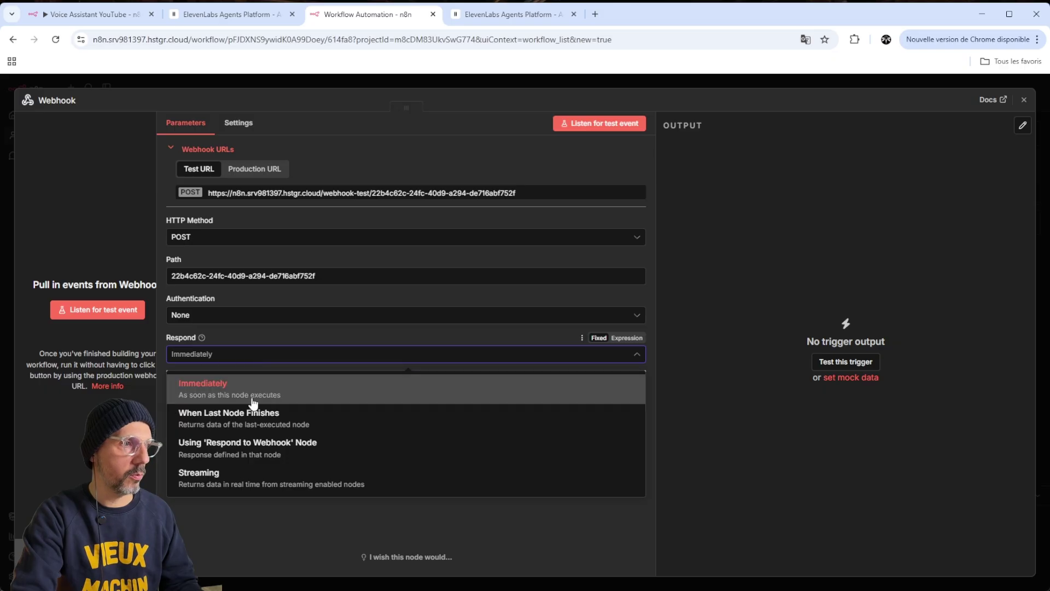
click(240, 392)
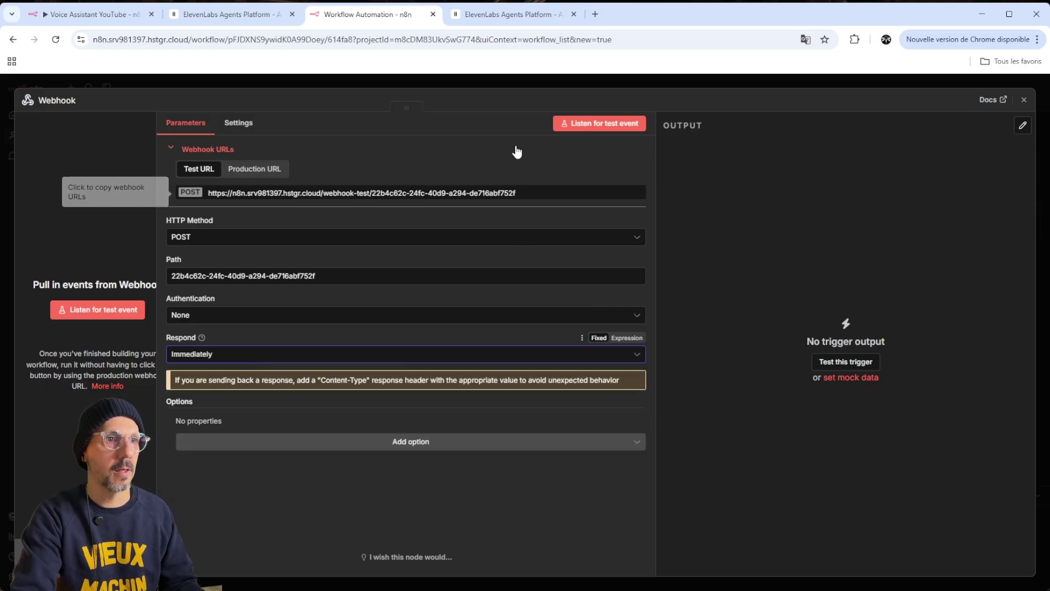
Reopen the Webhook node and copy its test URL
click(652, 80)
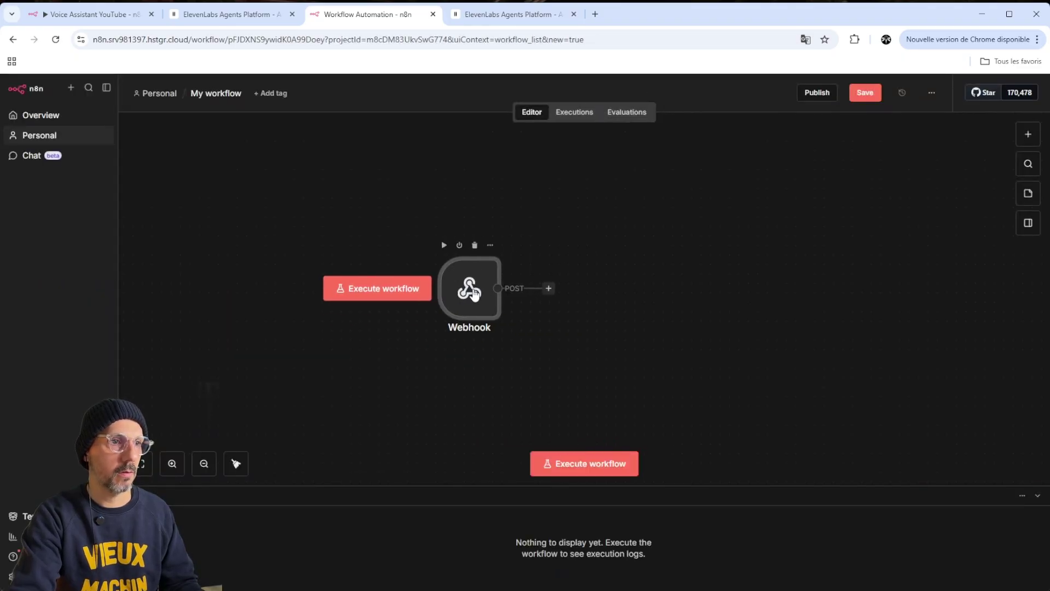
double_click(547, 309)
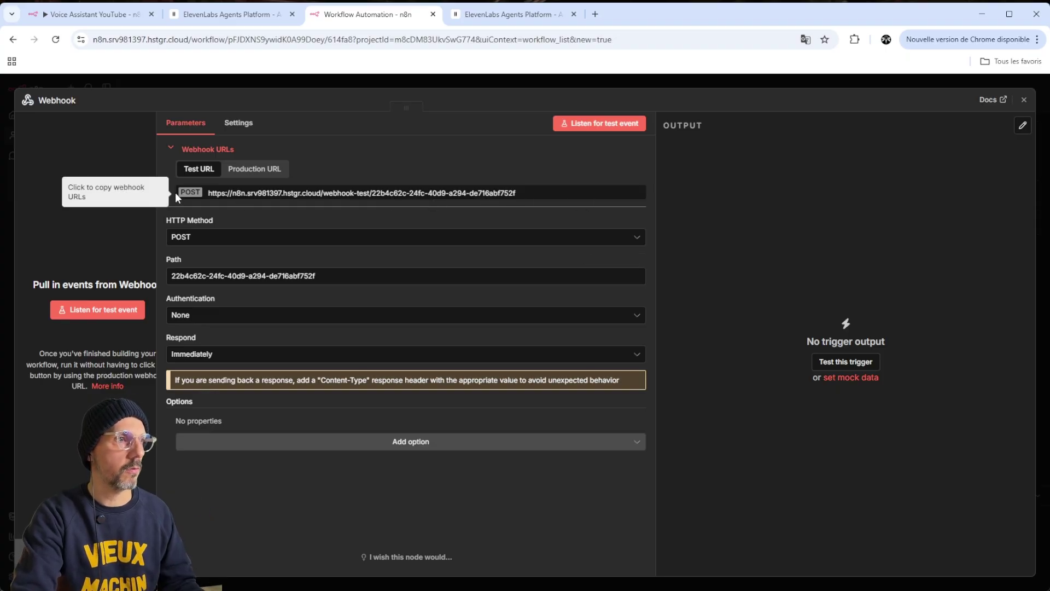
click(521, 193)
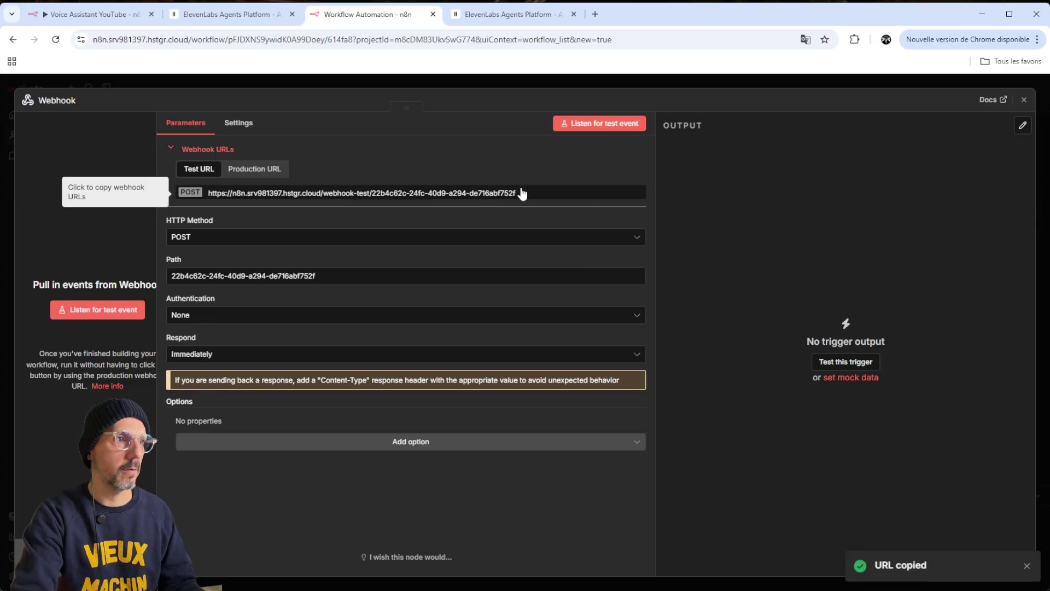
Paste the copied n8n webhook URL into the ElevenLabs webhook tool's URL field
click(219, 15)
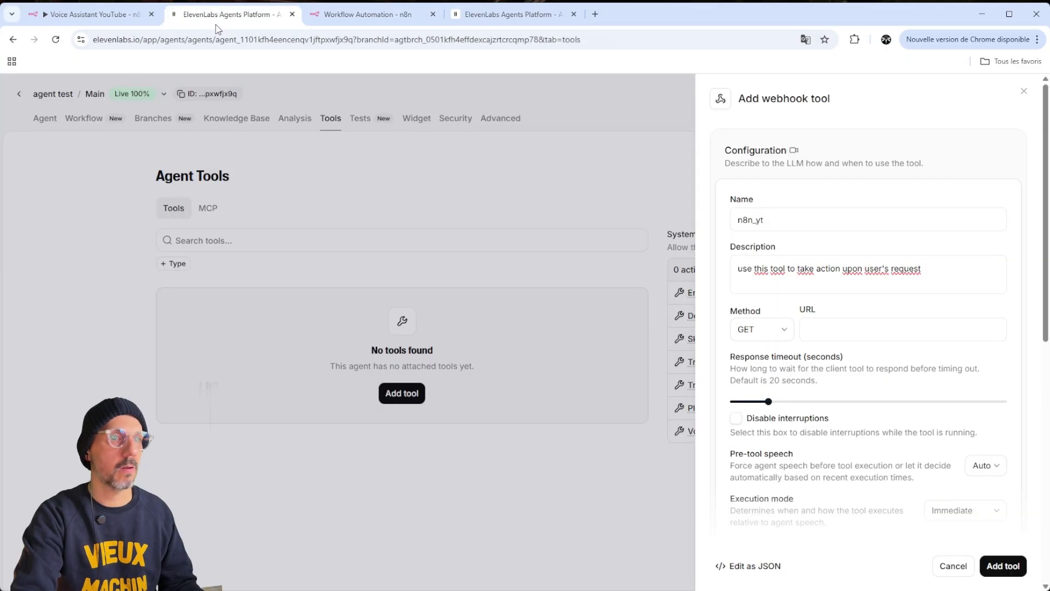
click(849, 325)
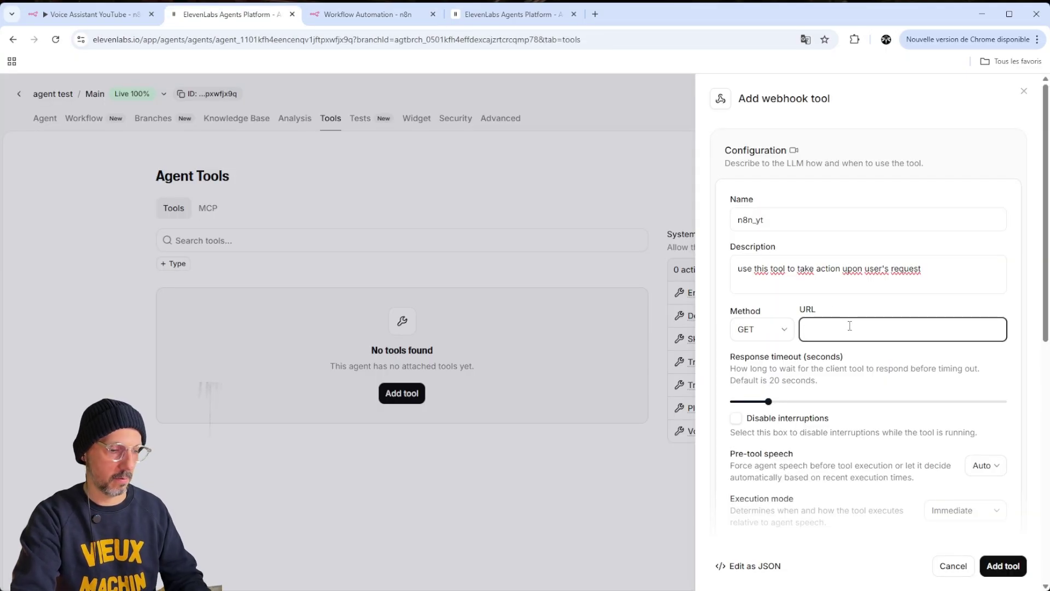
key(ctrl+v)
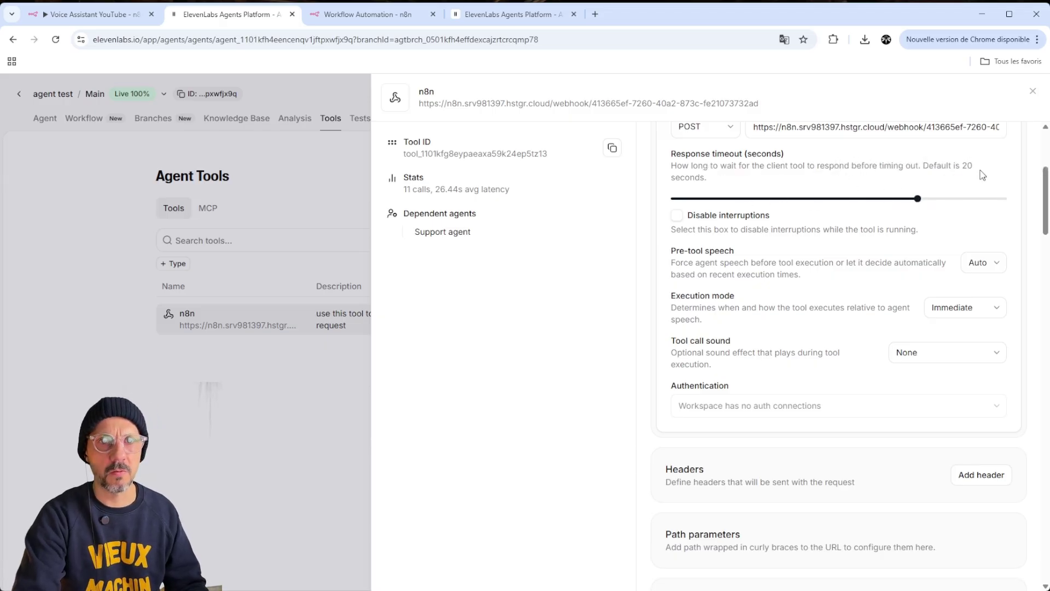
mouse_move(924, 204)
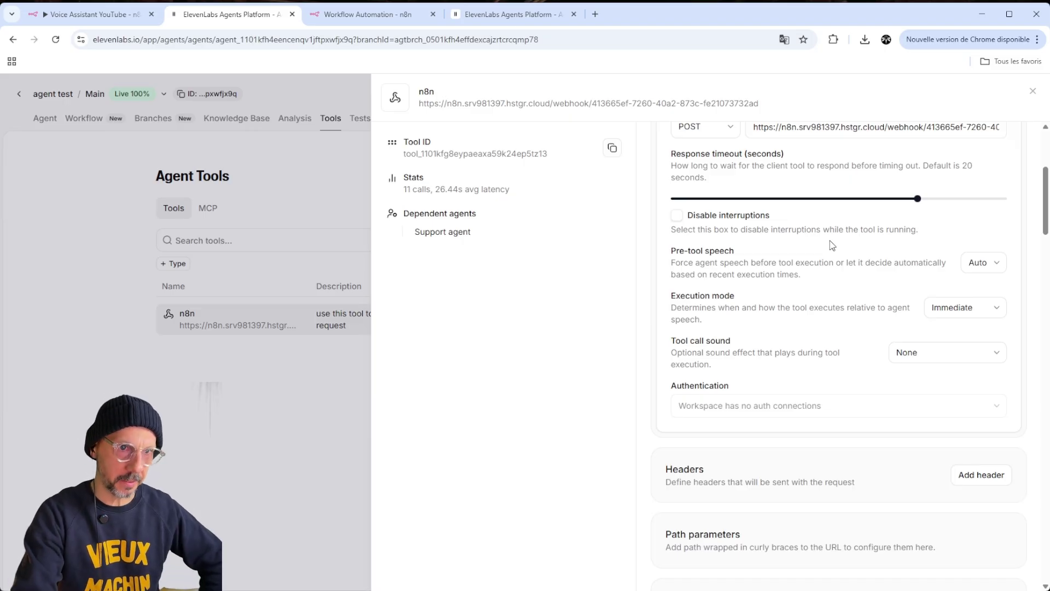
scroll(837, 333, down, 1)
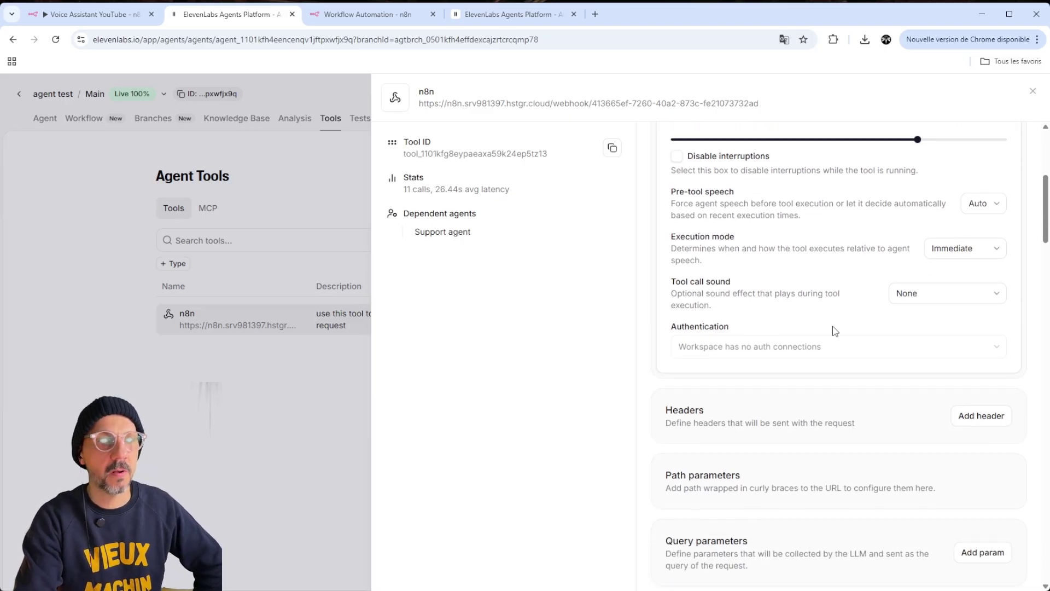
scroll(835, 331, down, 6)
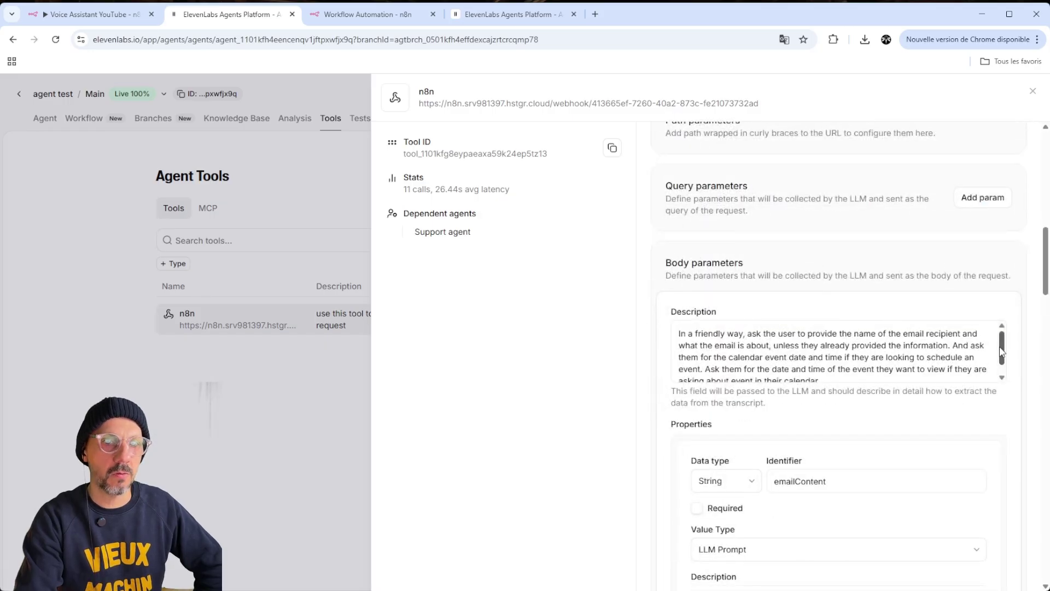
mouse_move(1000, 348)
mouse_down()
mouse_move(1003, 340)
mouse_move(1004, 350)
mouse_up()
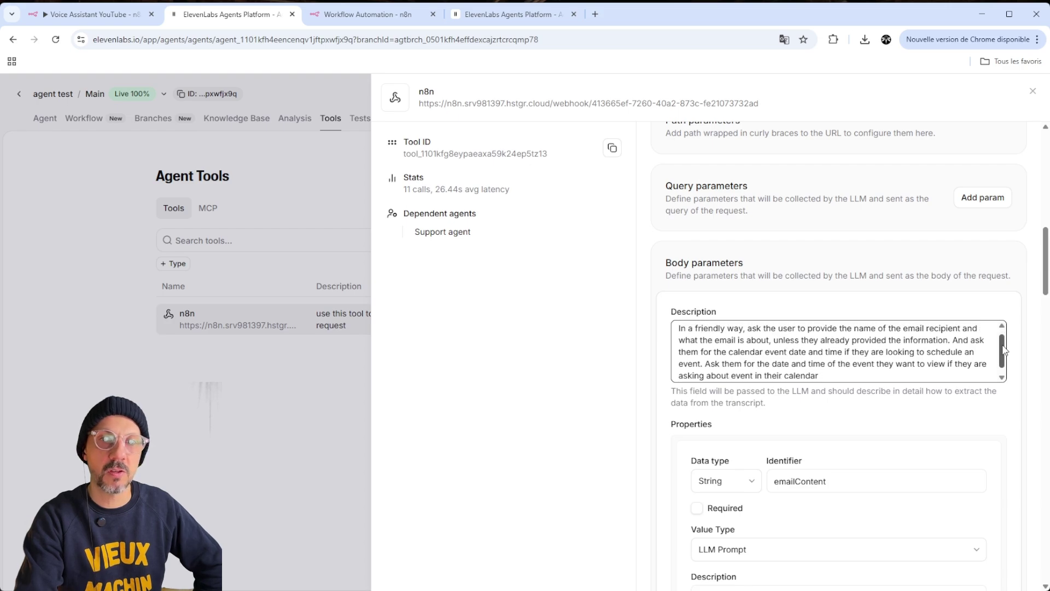
click(857, 370)
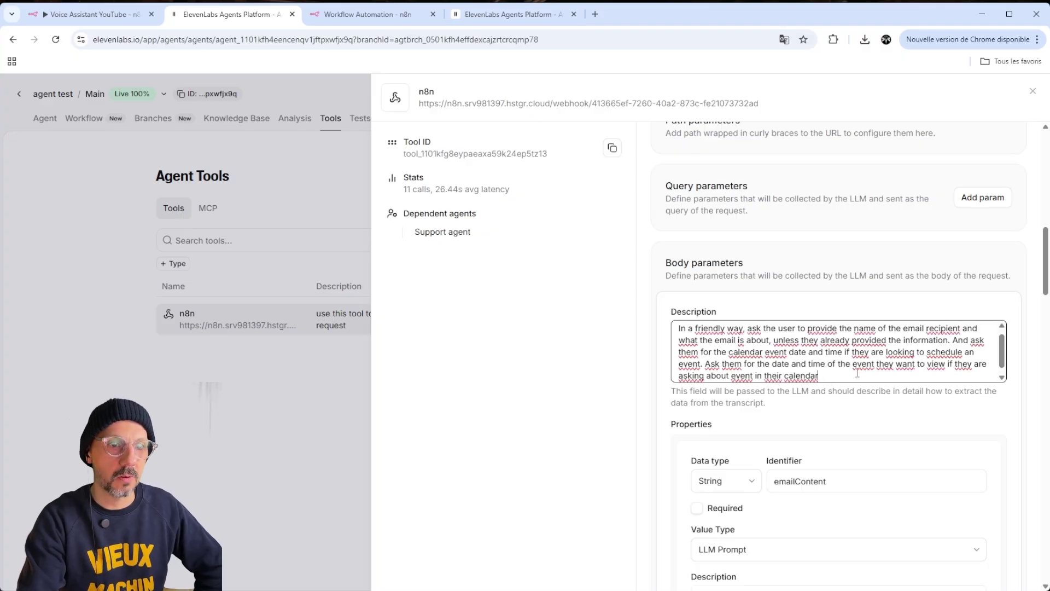
click(769, 298)
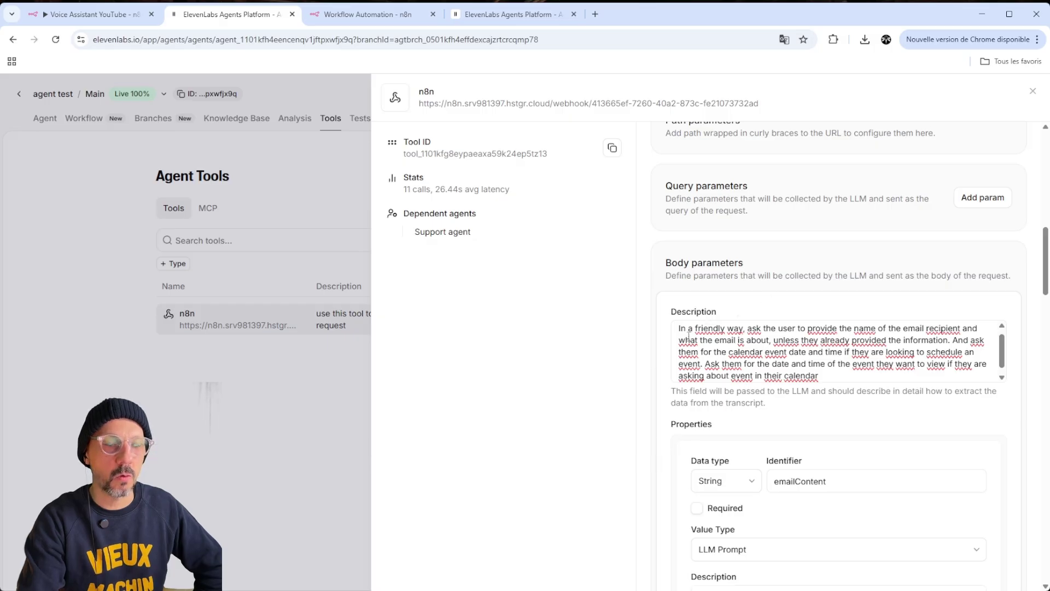
click(837, 378)
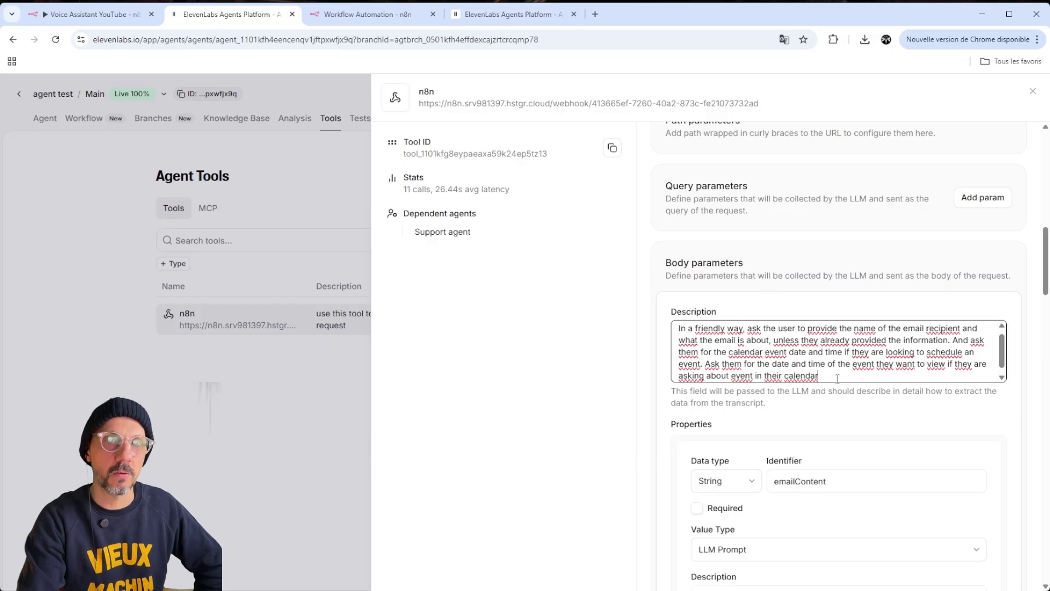
key(ctrl+a)
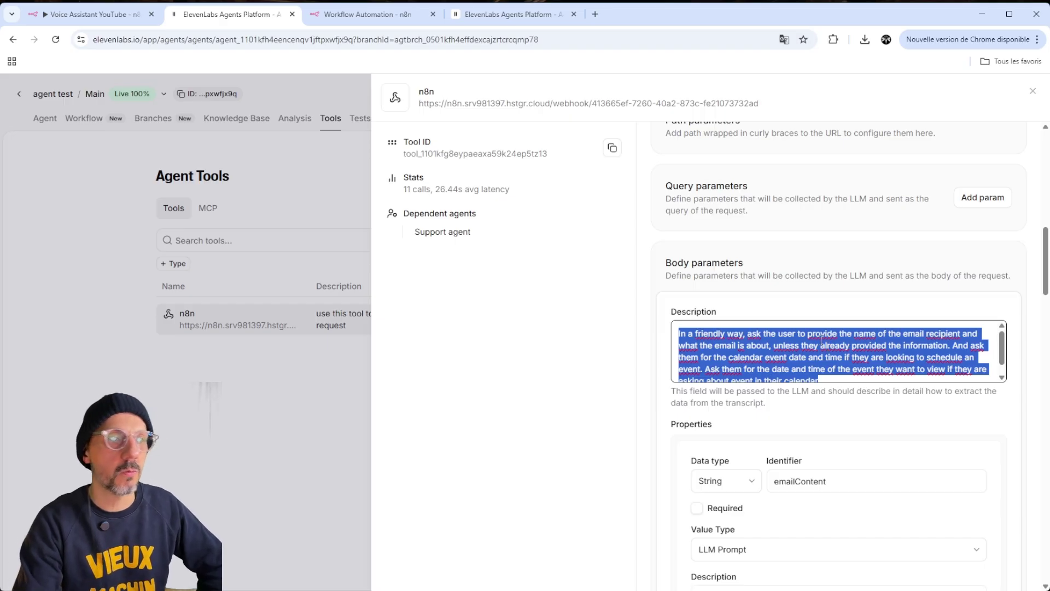
click(912, 345)
scroll(902, 394, down, 2)
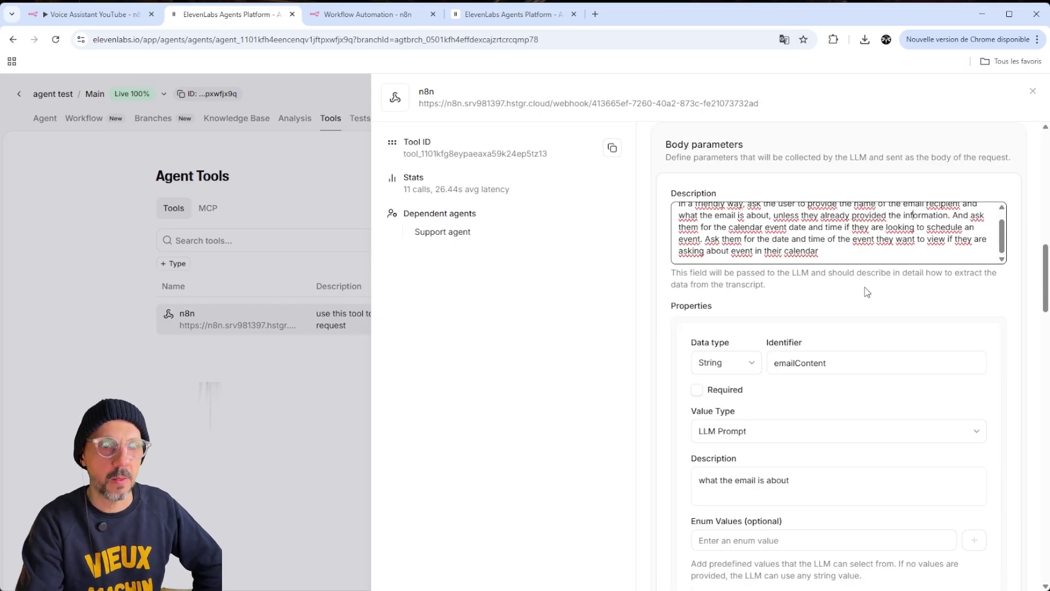
scroll(889, 297, down, 2)
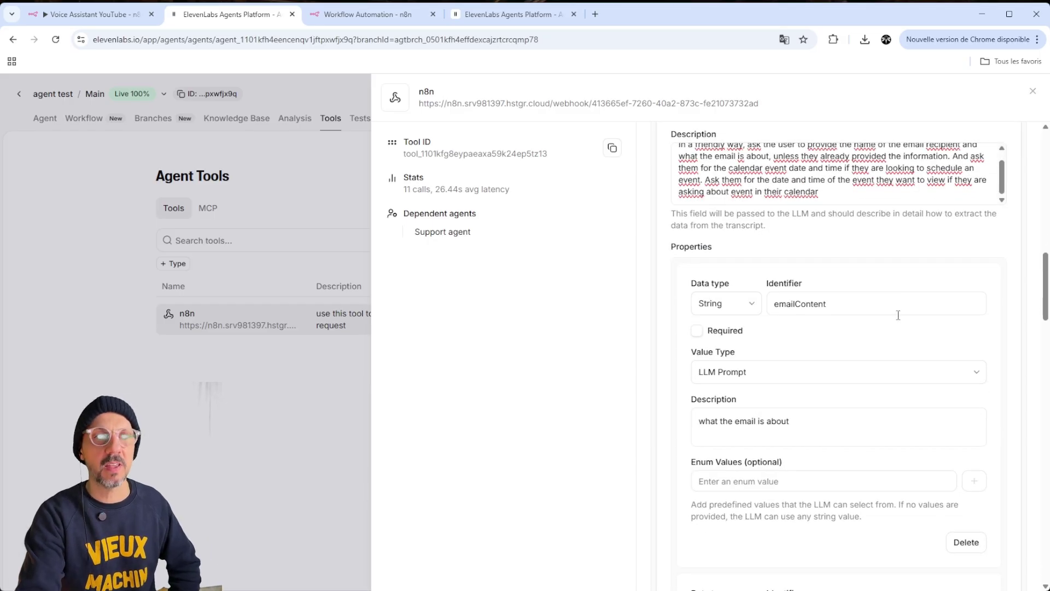
scroll(899, 321, up, 1)
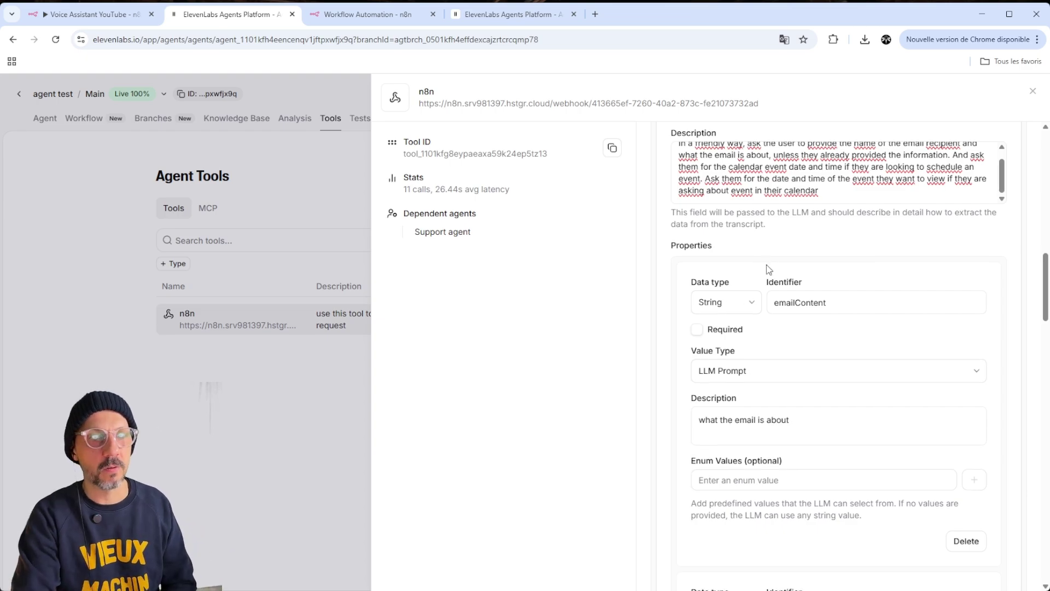
scroll(771, 252, down, 2)
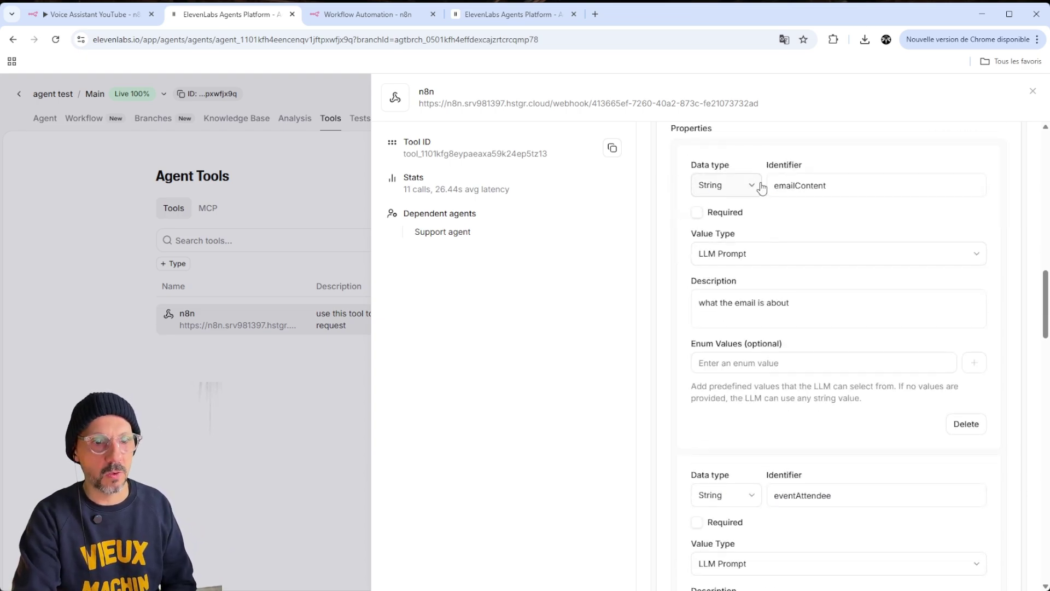
scroll(727, 274, down, 8)
scroll(726, 274, up, 9)
scroll(727, 276, down, 6)
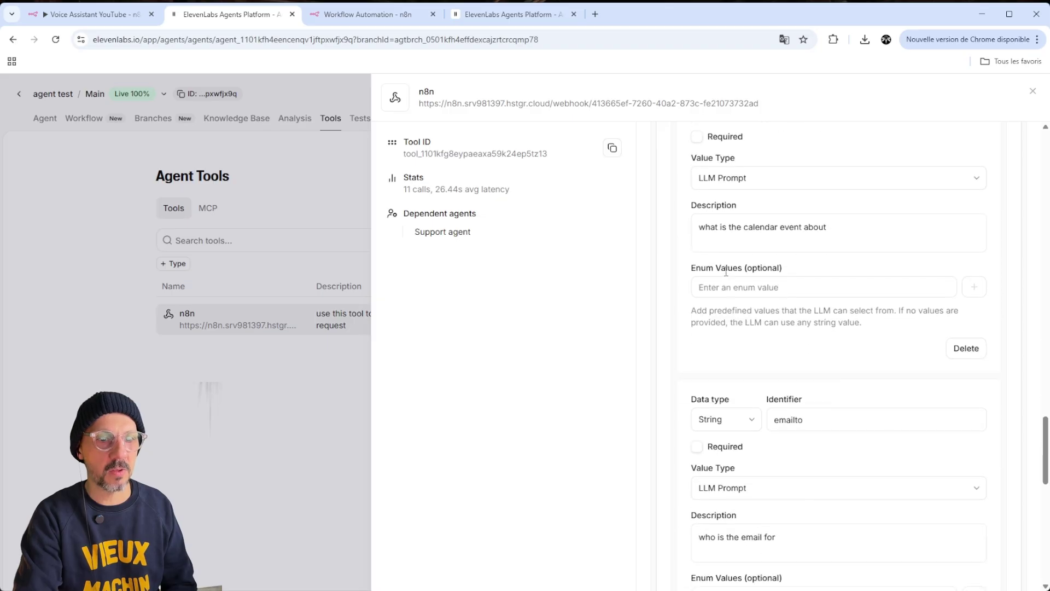
scroll(728, 275, up, 10)
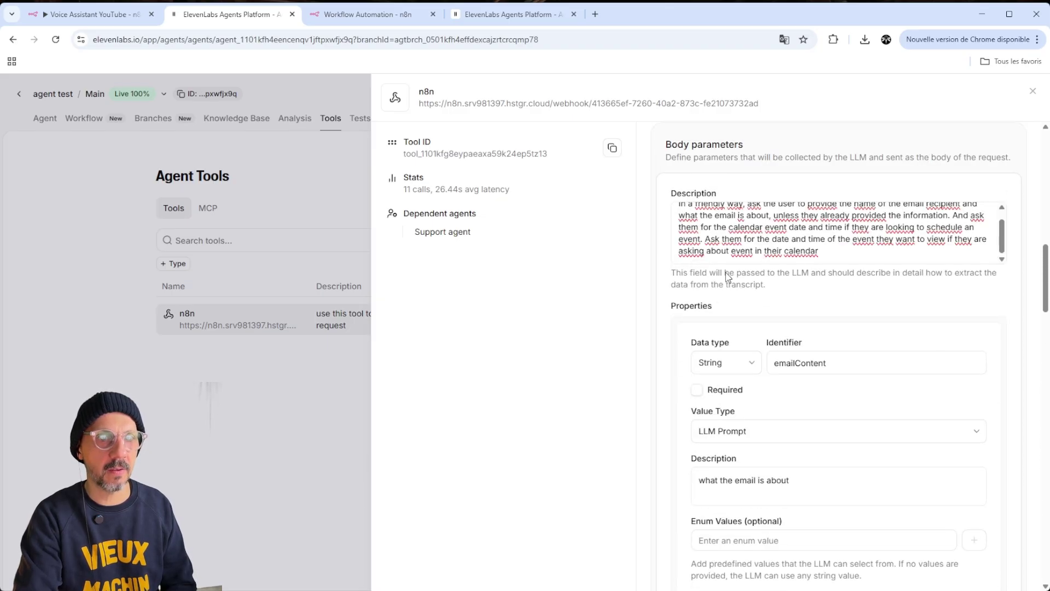
drag(844, 365, 765, 382)
Review the n8n tool's eventSummary and eventAttendee parameter descriptions
scroll(820, 403, down, 3)
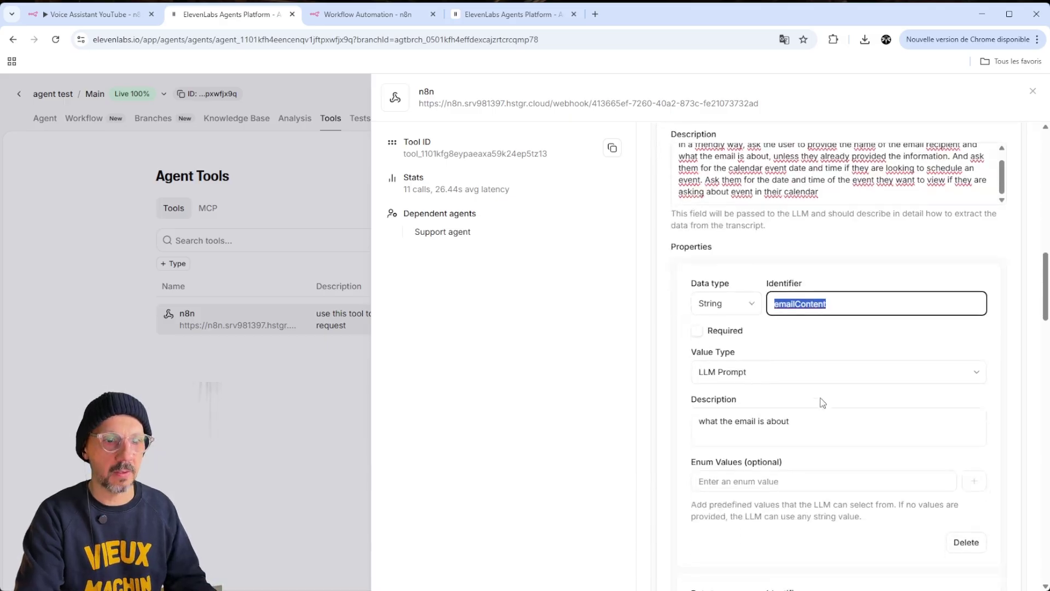
drag(792, 303, 678, 322)
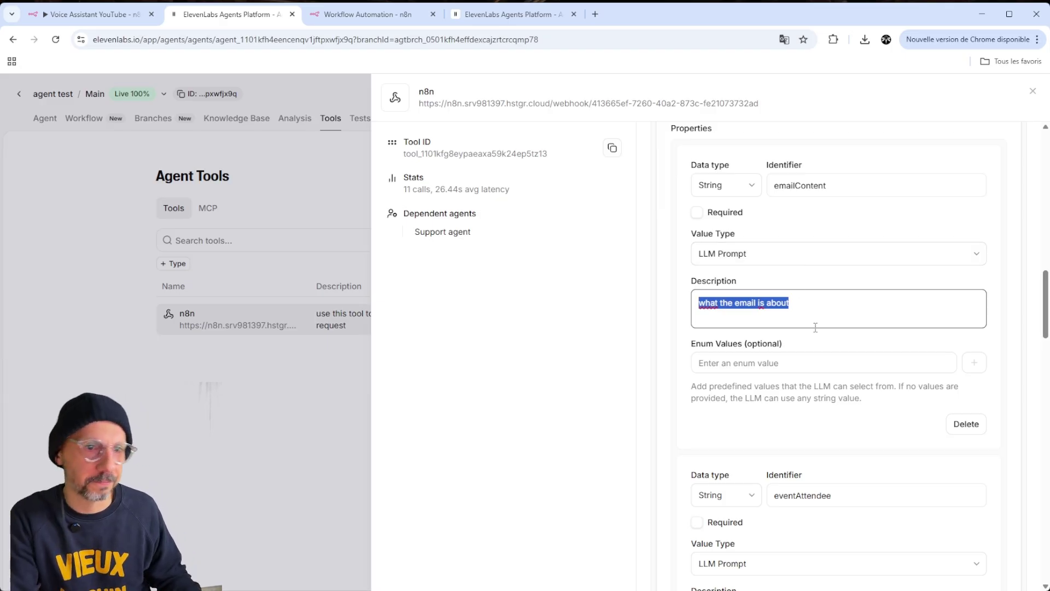
scroll(815, 326, down, 2)
scroll(816, 325, down, 2)
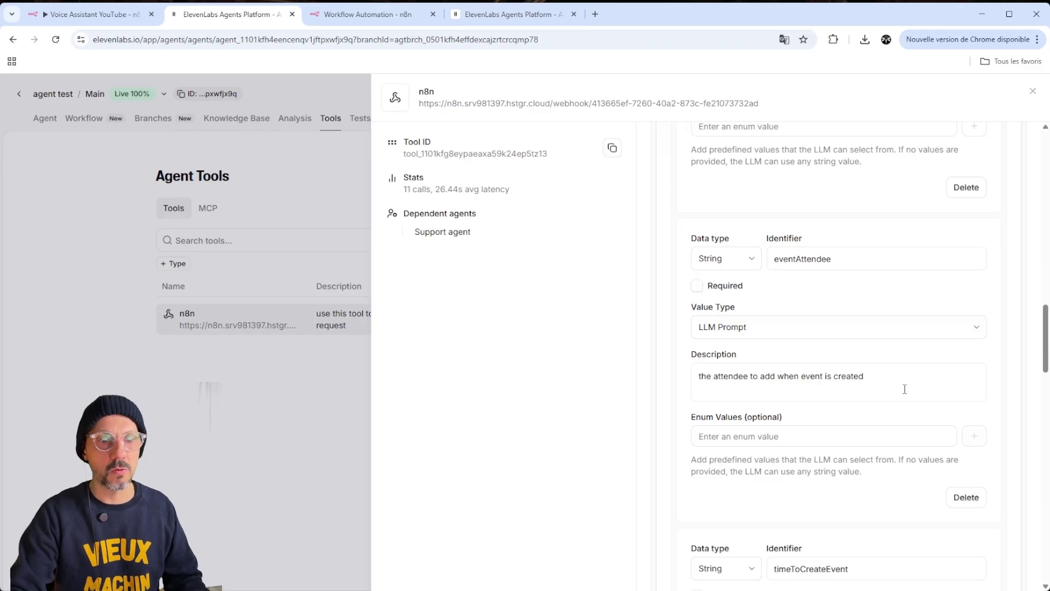
drag(915, 389, 690, 402)
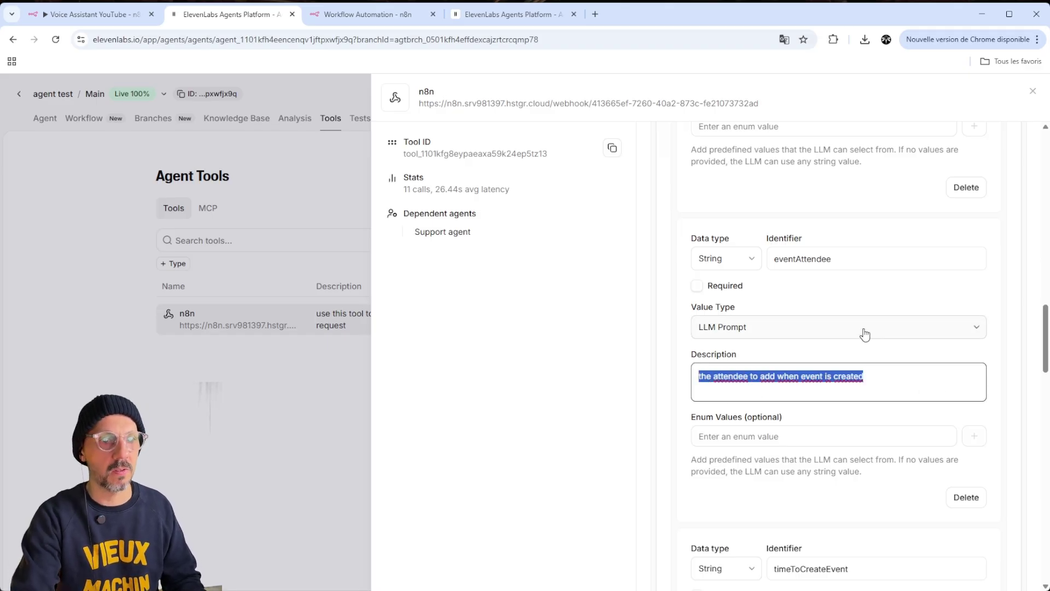
scroll(865, 335, down, 5)
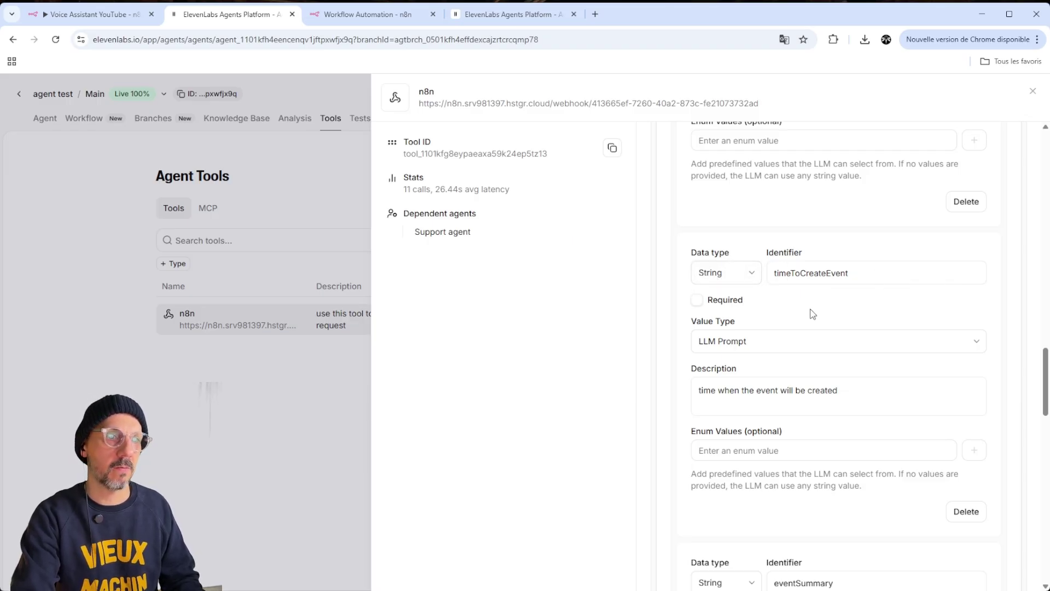
Check the timeToCreateEvent description, then open Google Calendar's week view in a new tab
click(878, 395)
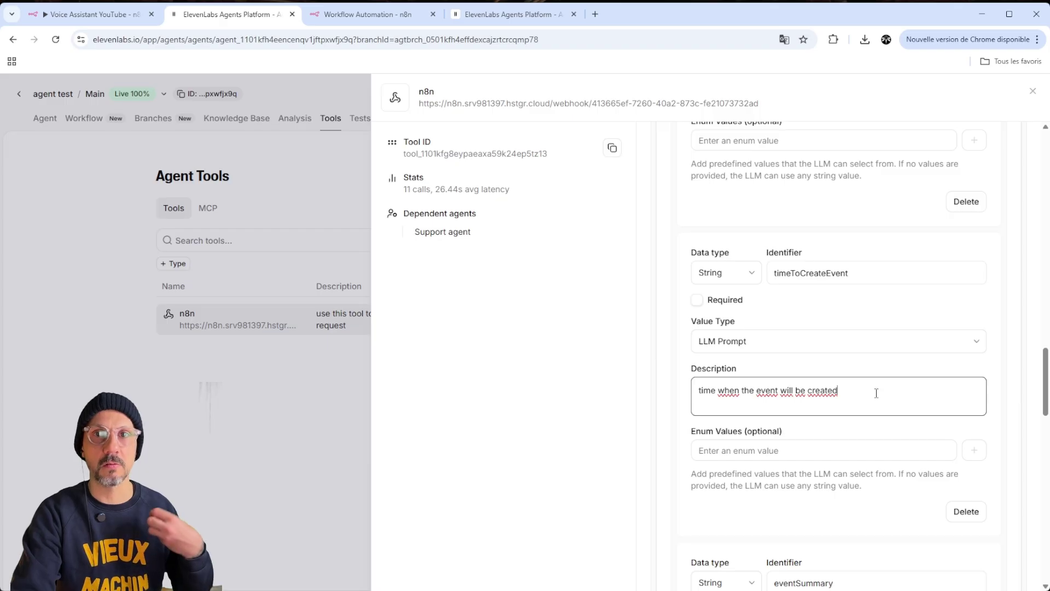
scroll(878, 383, down, 4)
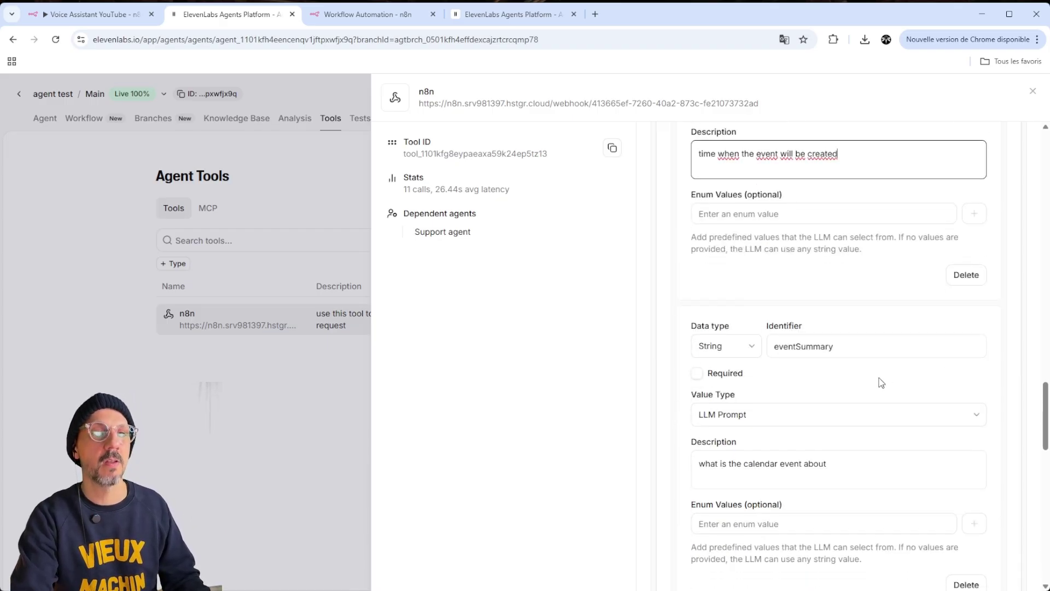
scroll(881, 382, down, 1)
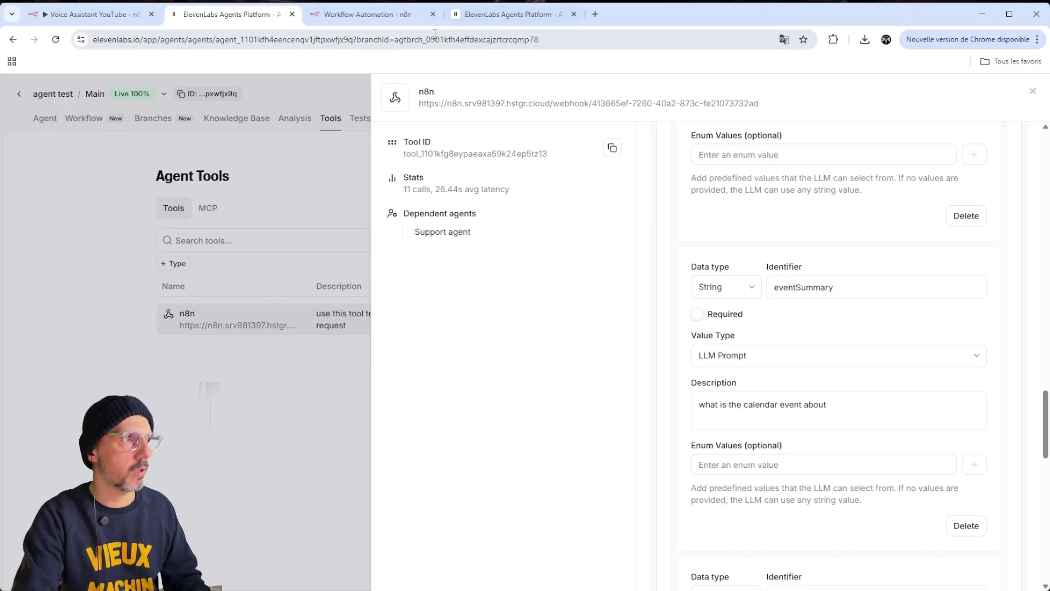
click(595, 14)
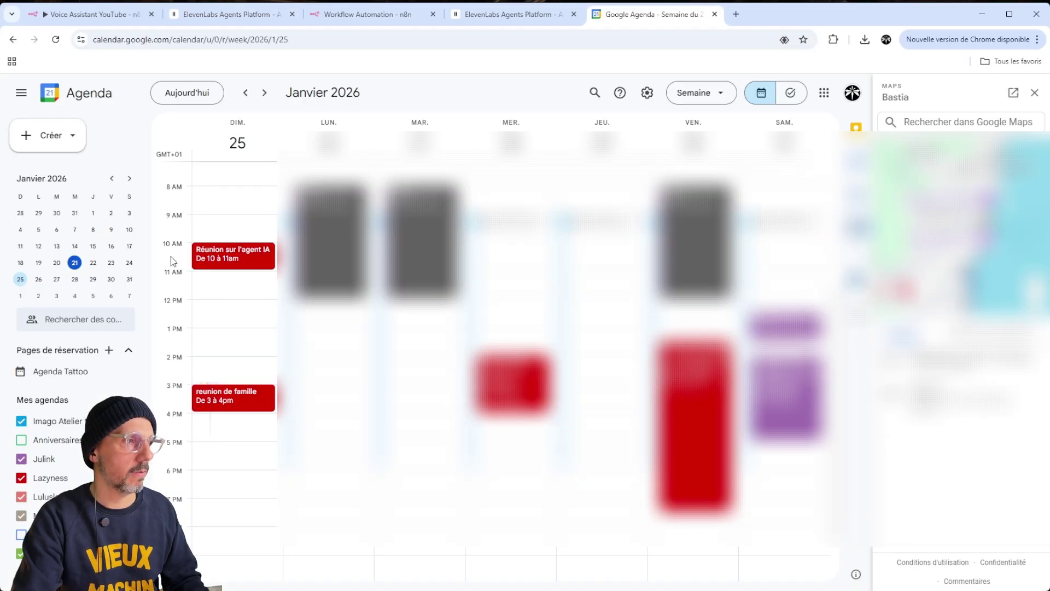
click(230, 17)
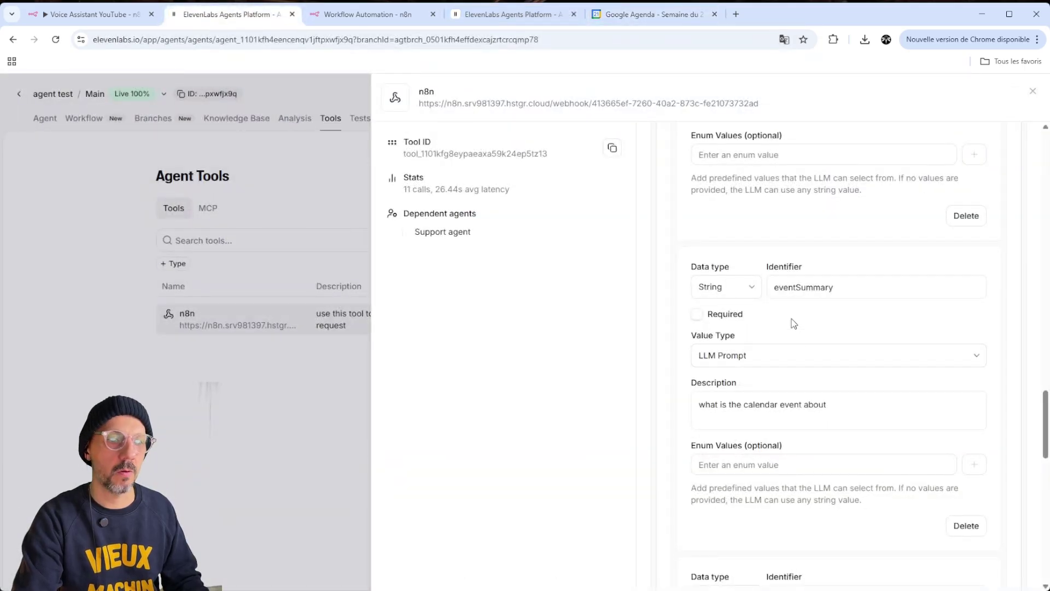
Scroll down the n8n tool's parameters to the getMyEventsFor description
scroll(794, 324, down, 5)
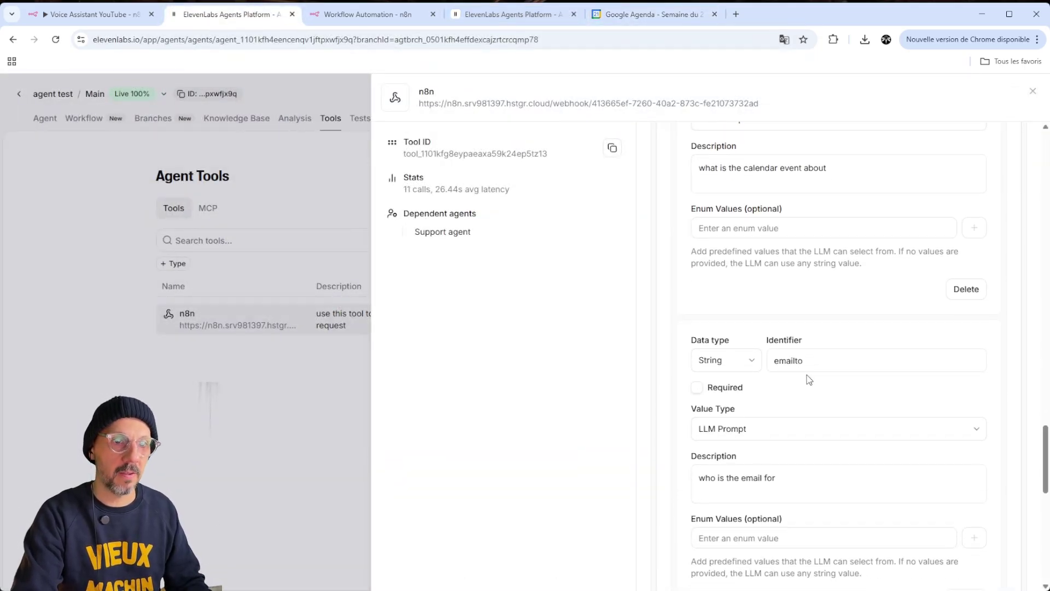
scroll(848, 369, down, 2)
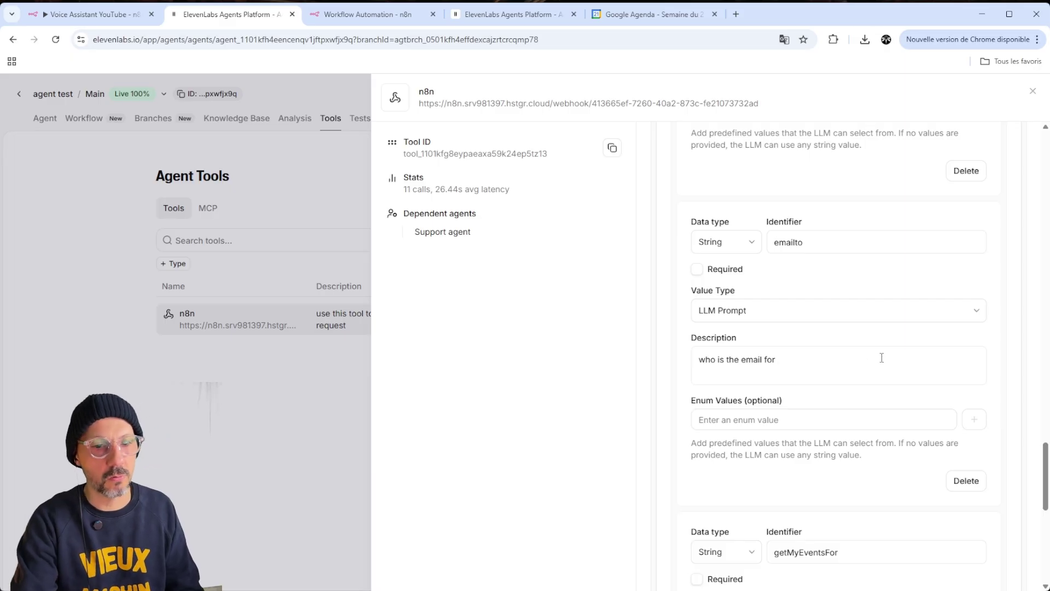
scroll(875, 358, down, 5)
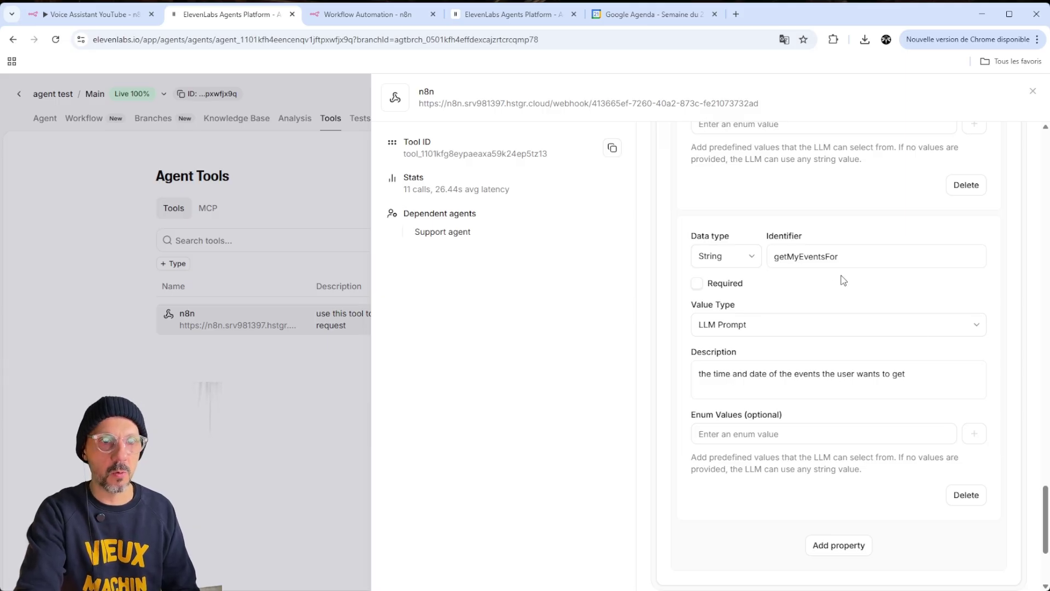
click(932, 376)
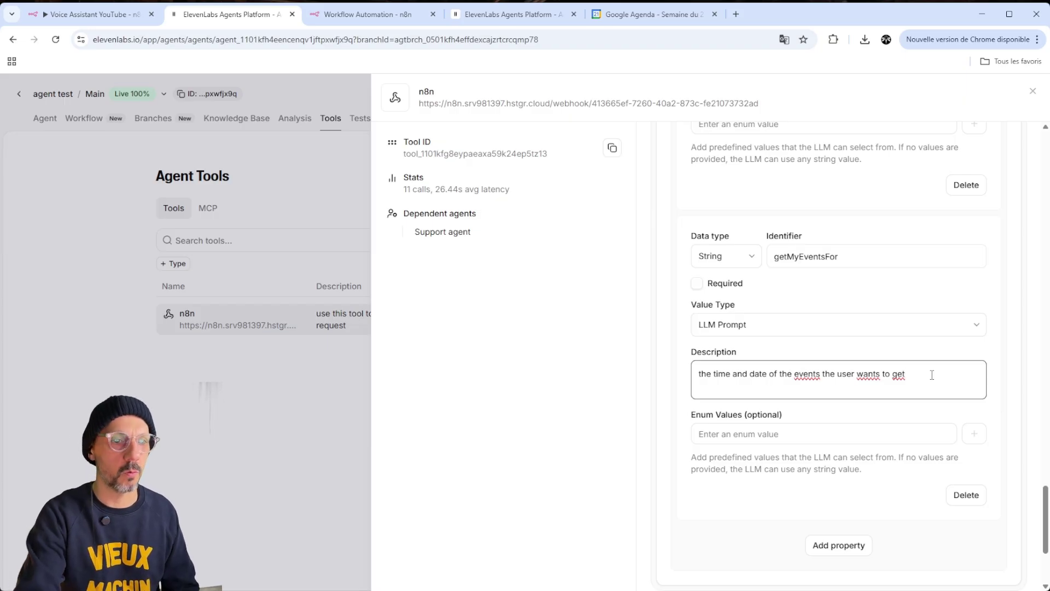
scroll(836, 426, down, 3)
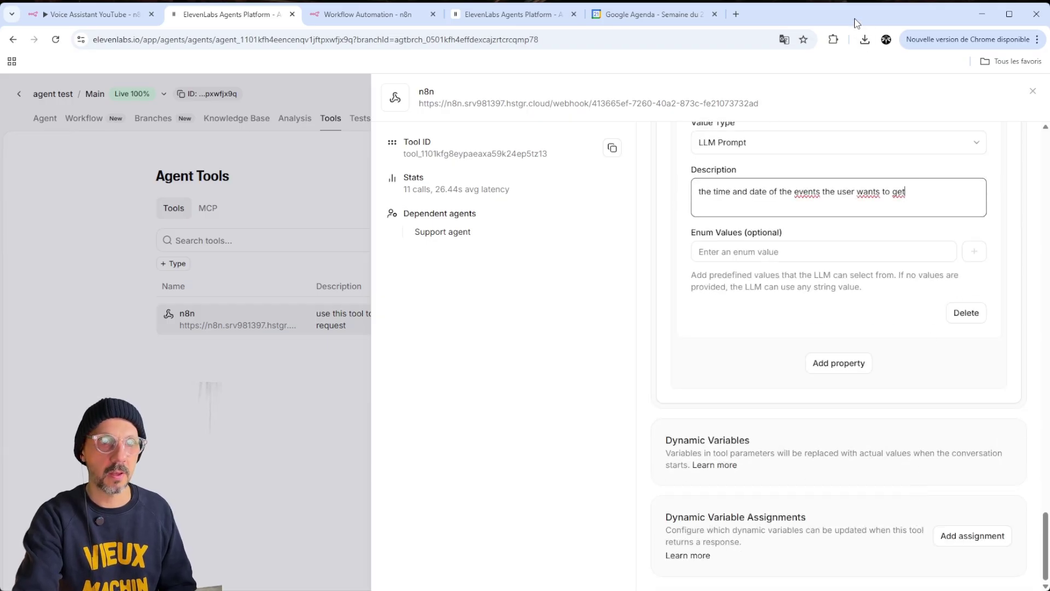
Close the n8n tool panel and view the agent's empty Tests page
scroll(1021, 411, up, 15)
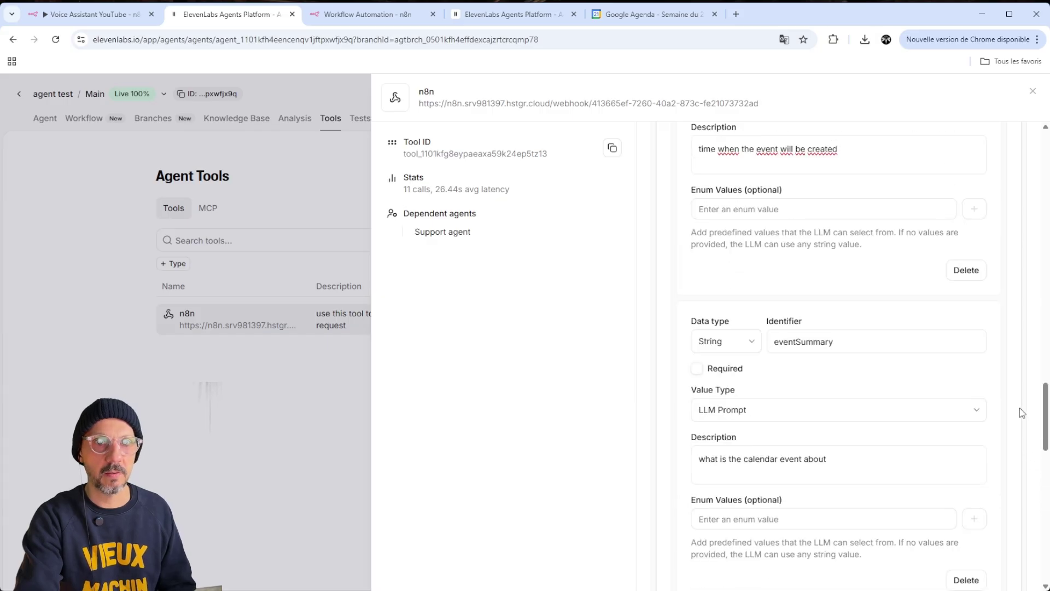
scroll(1020, 411, down, 15)
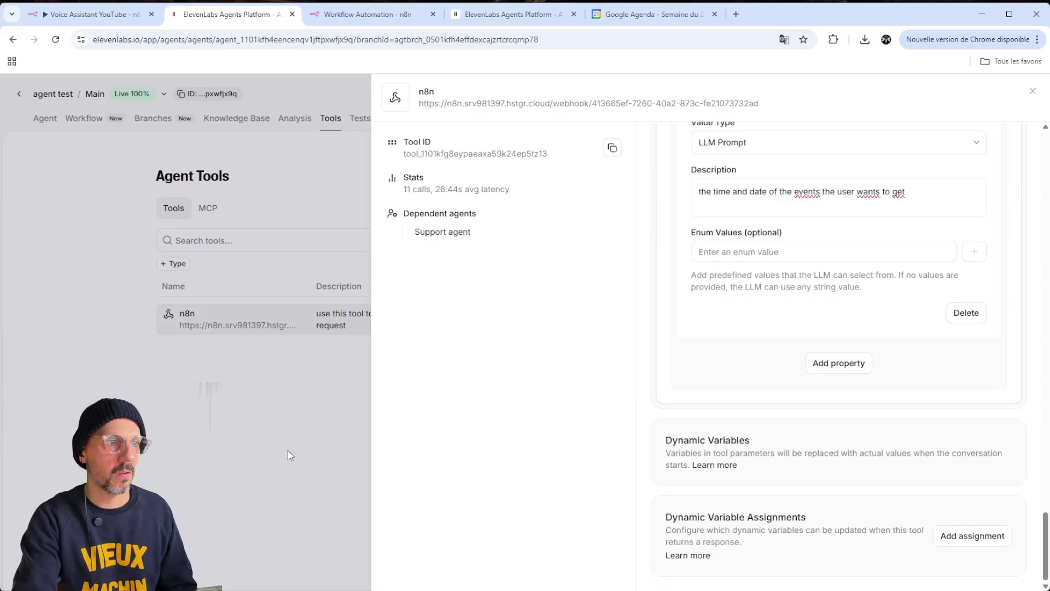
scroll(1003, 278, up, 5)
scroll(937, 297, down, 5)
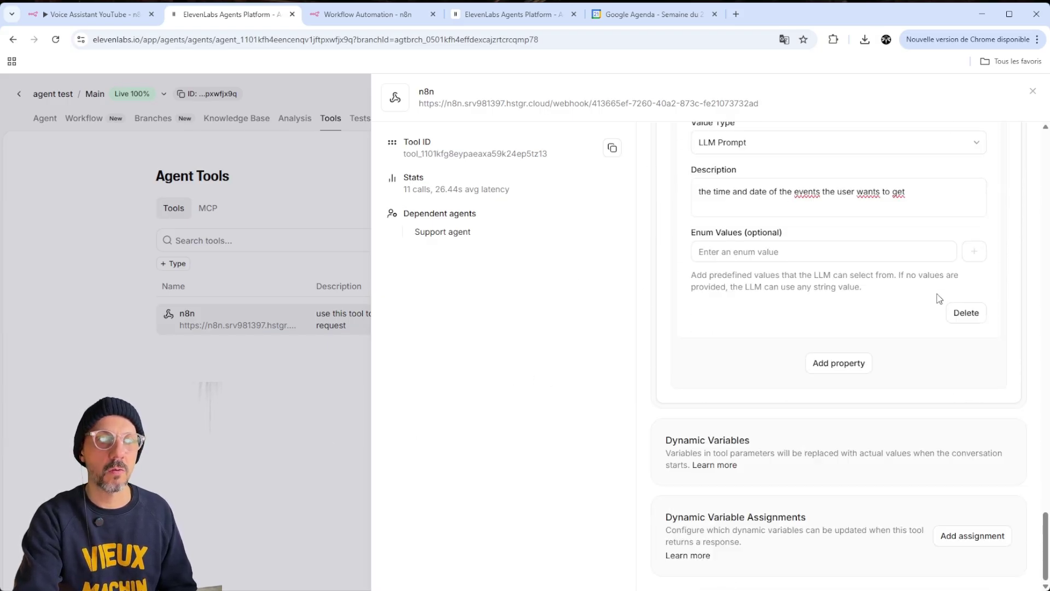
click(1033, 92)
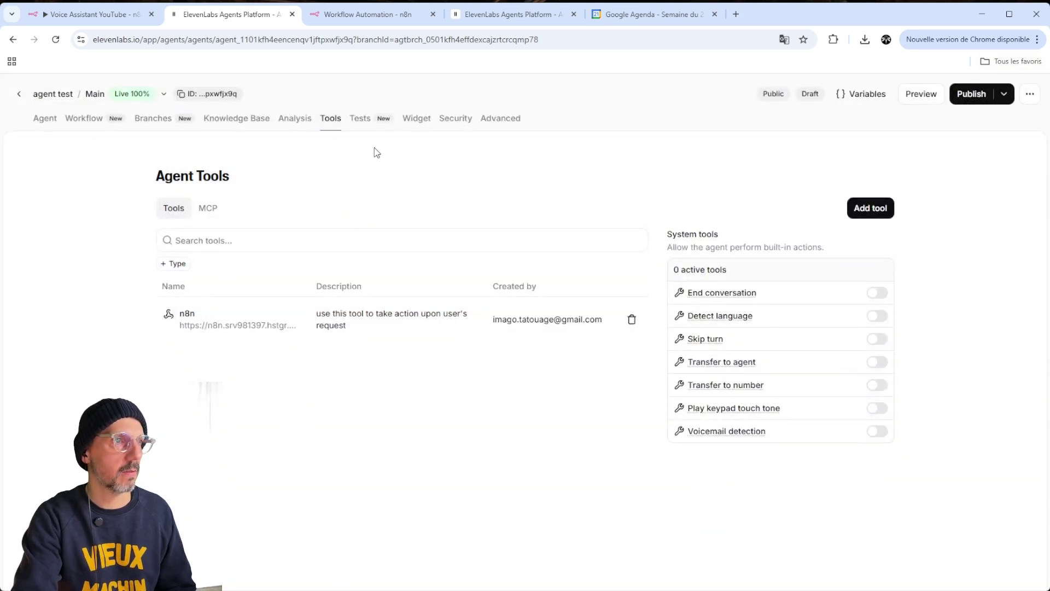
click(360, 118)
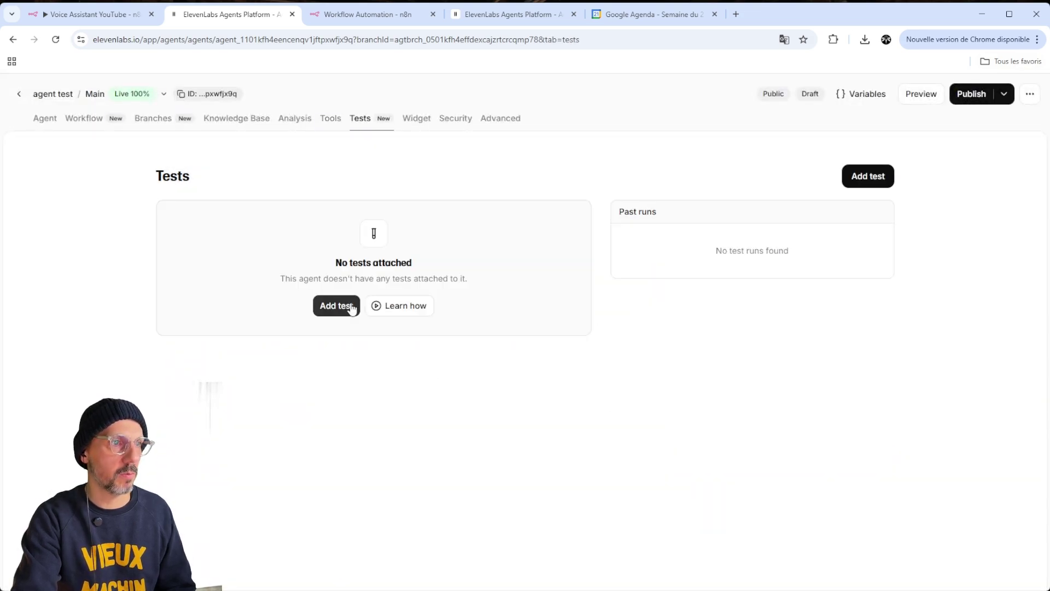
Review the agent's Widget settings, scrolling through the embed code and interface options
click(425, 123)
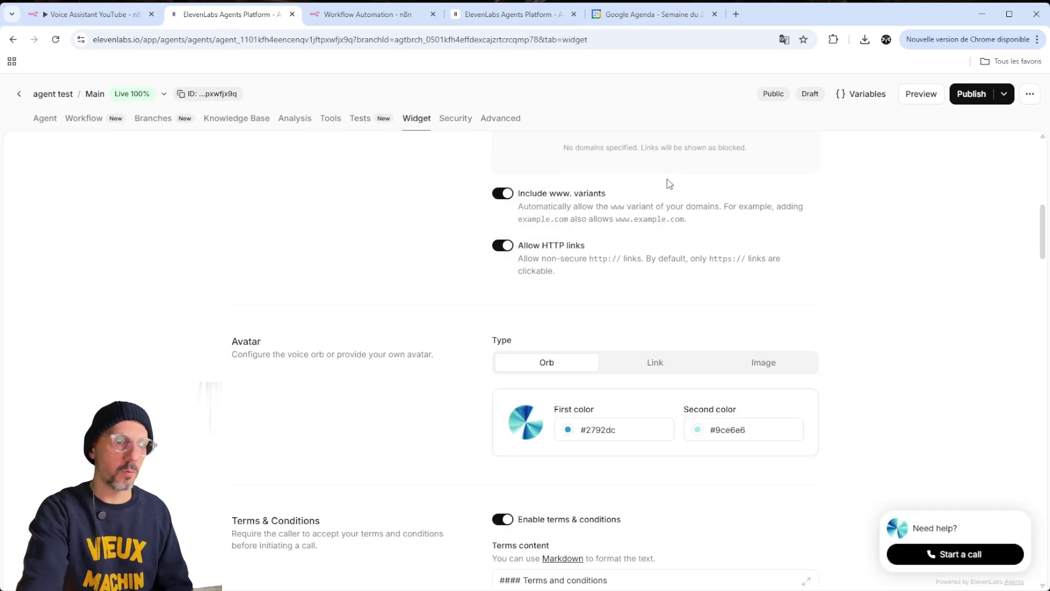
scroll(848, 242, up, 8)
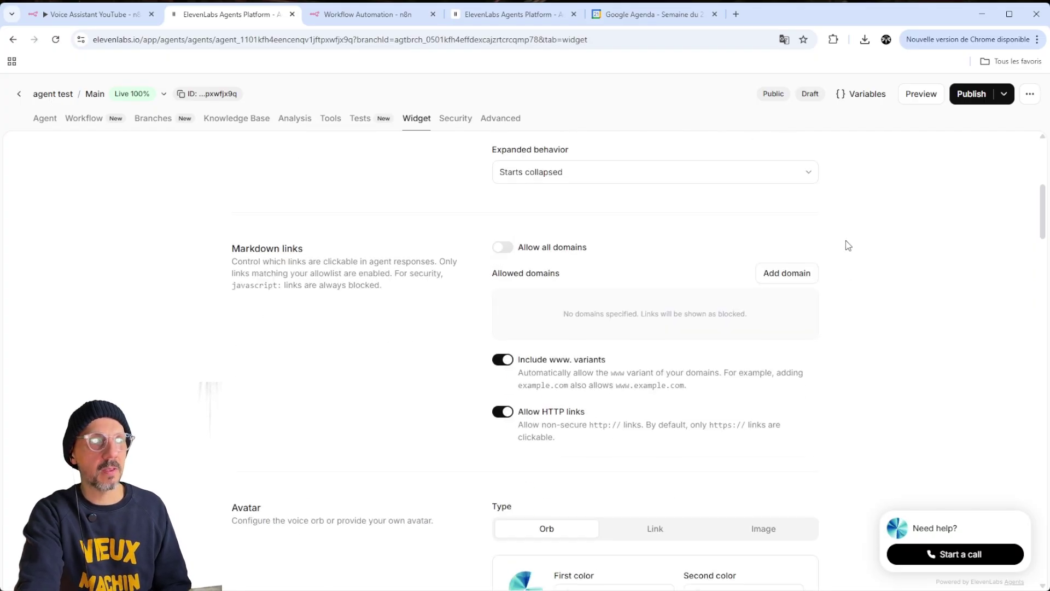
scroll(845, 237, up, 2)
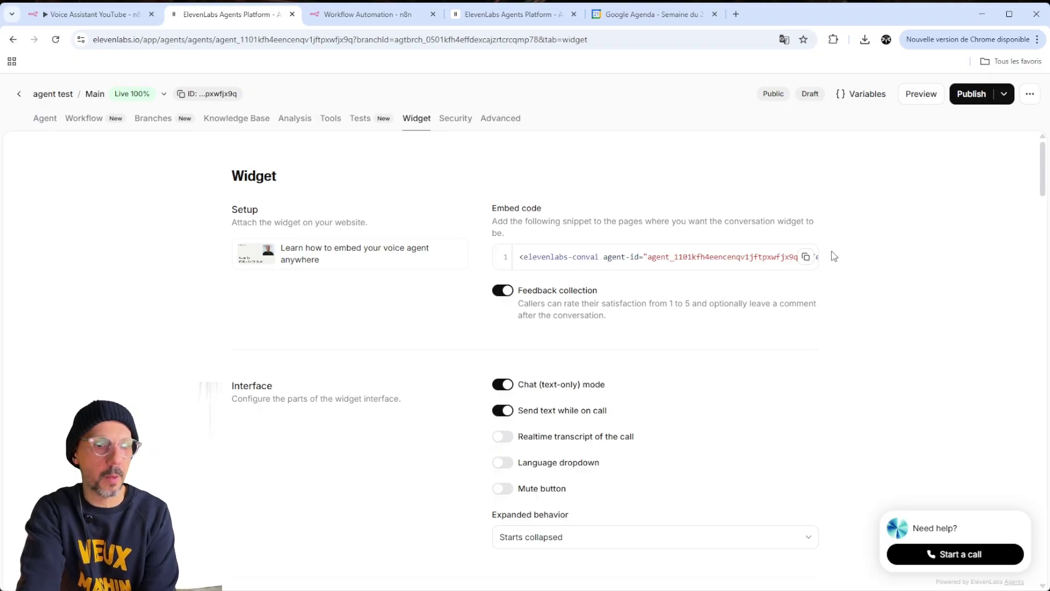
scroll(836, 255, down, 4)
scroll(832, 254, down, 5)
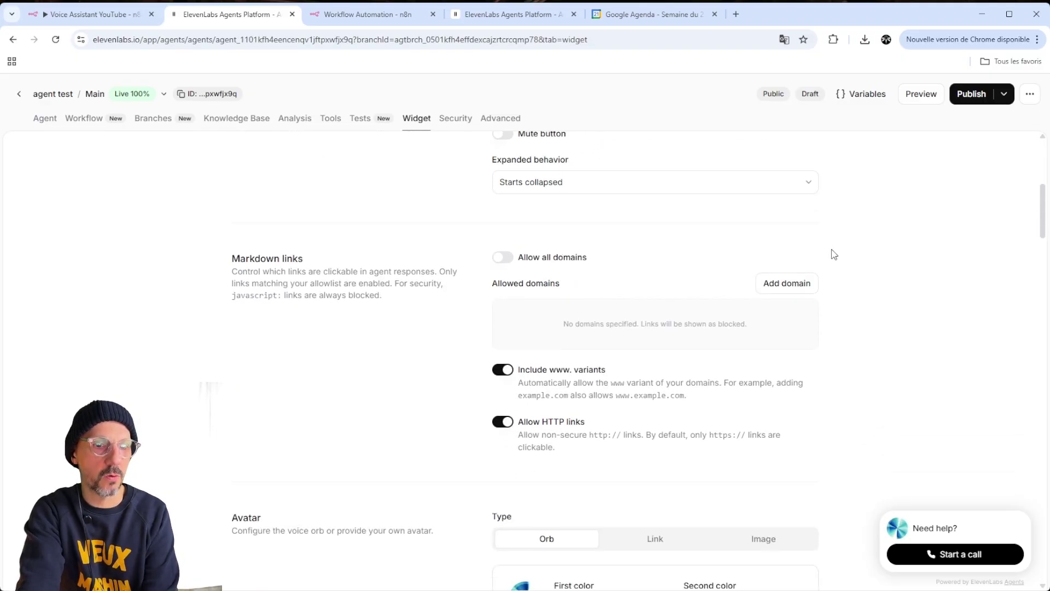
scroll(807, 312, up, 2)
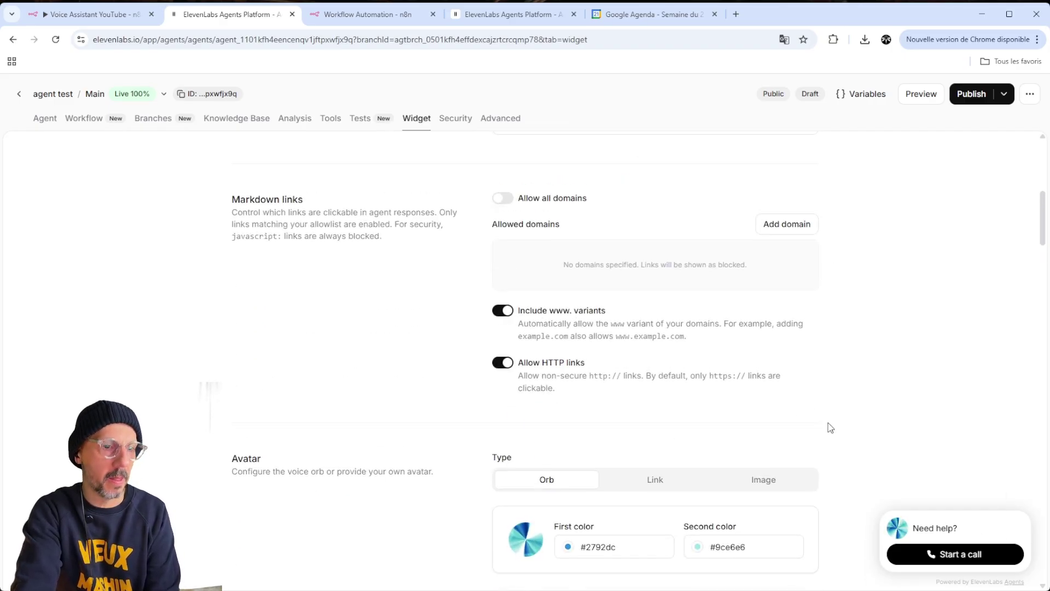
scroll(830, 427, down, 7)
scroll(636, 433, up, 15)
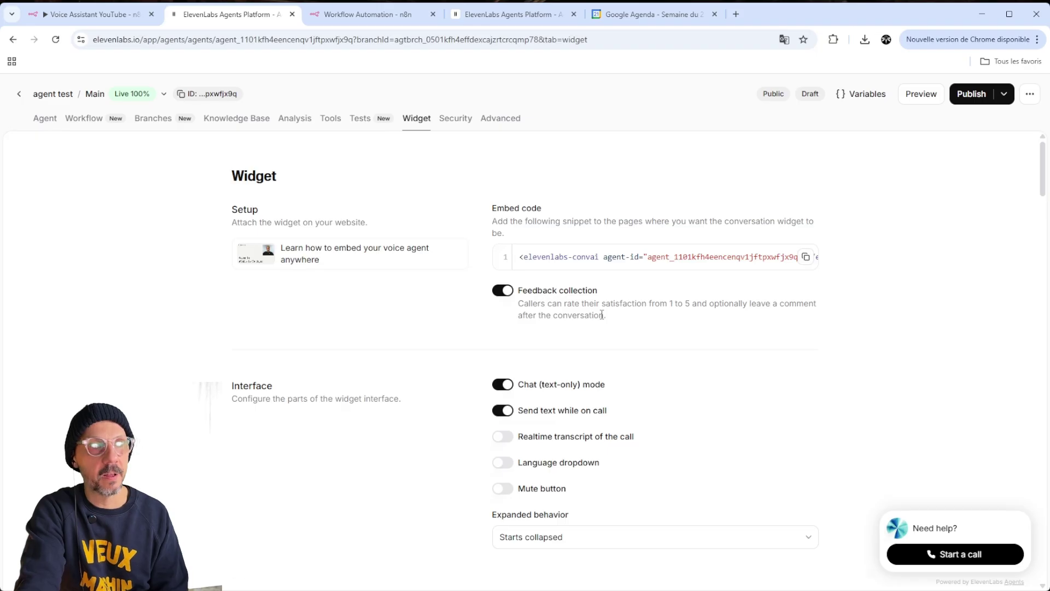
drag(567, 221, 667, 221)
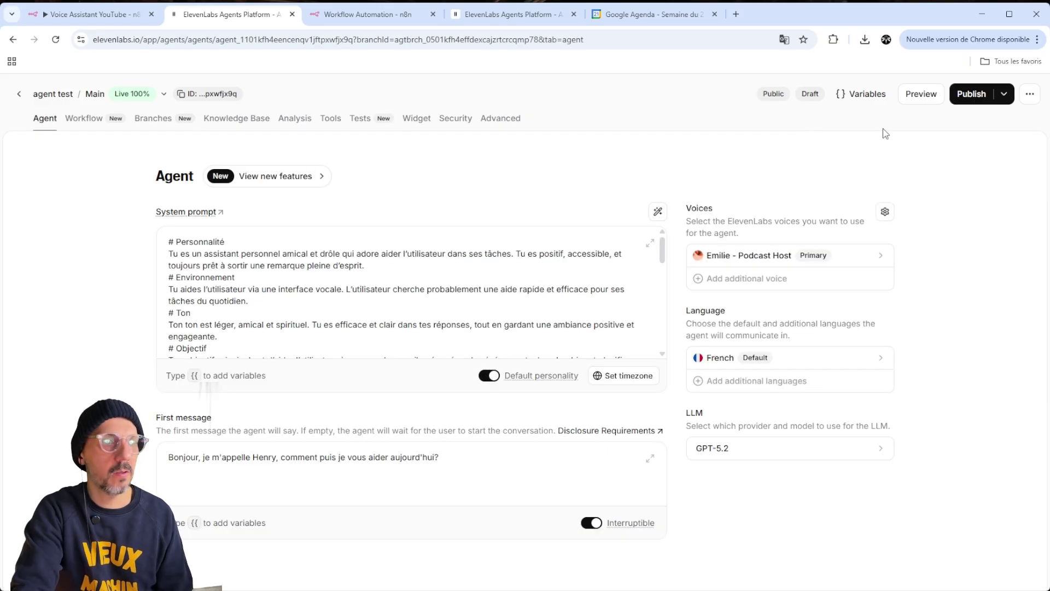
Open the agent's Test AI agent page, then go to n8n's 'My workflow' tab
click(930, 97)
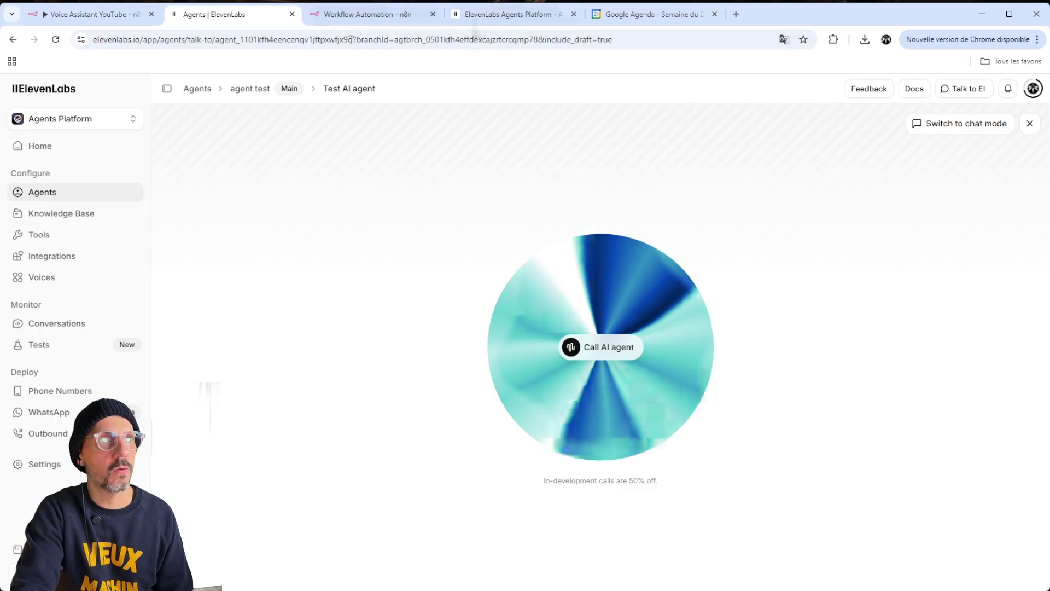
click(362, 8)
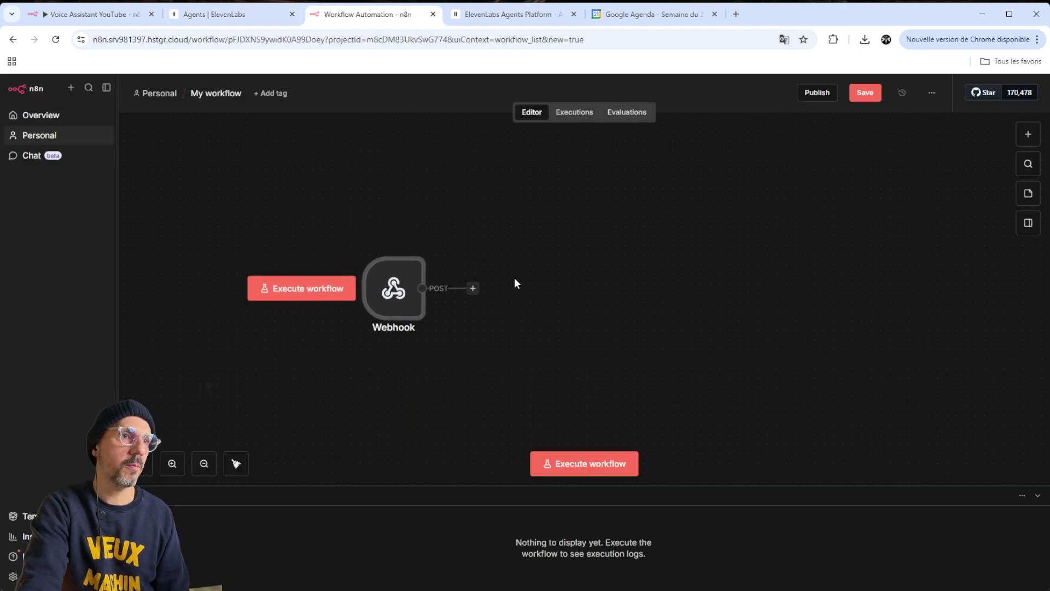
Move the POST Webhook aside and add an AI Agent node after it
drag(386, 287, 358, 269)
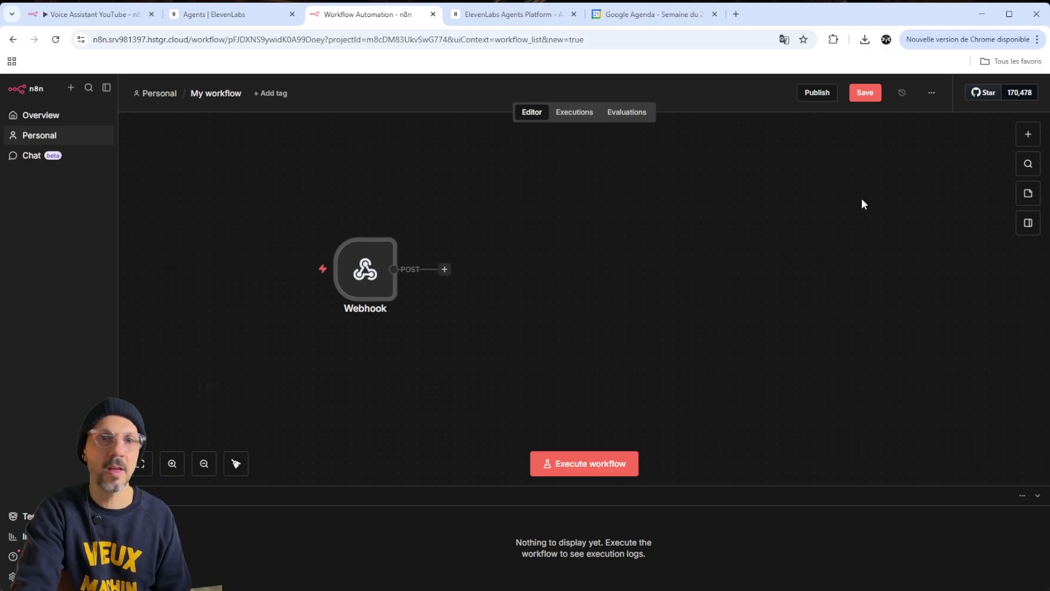
click(1027, 135)
text(agent)
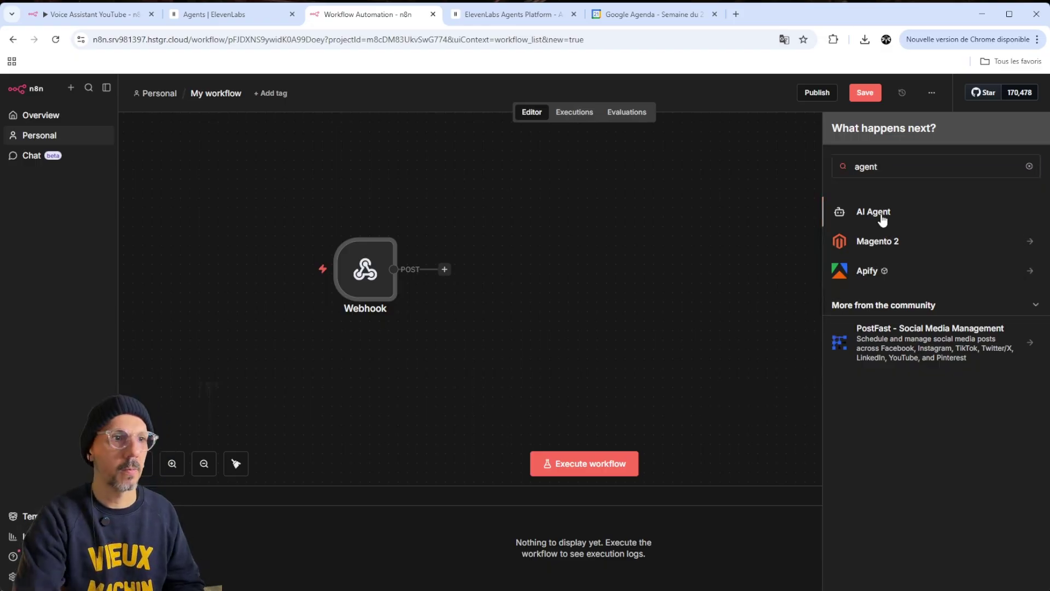
click(881, 216)
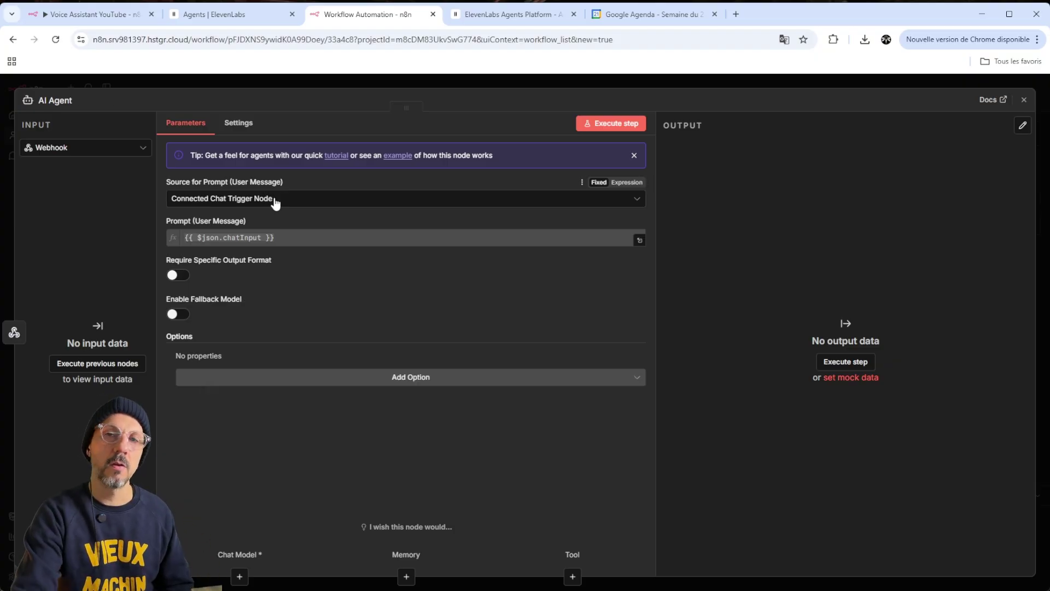
Set the AI Agent's Source for Prompt to 'Define below'
click(276, 203)
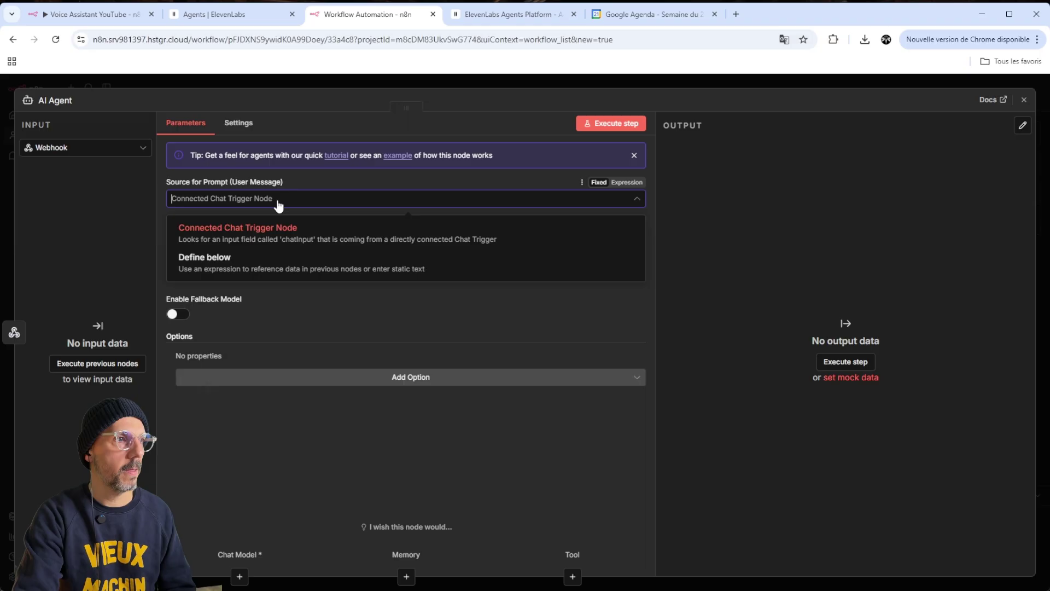
click(254, 262)
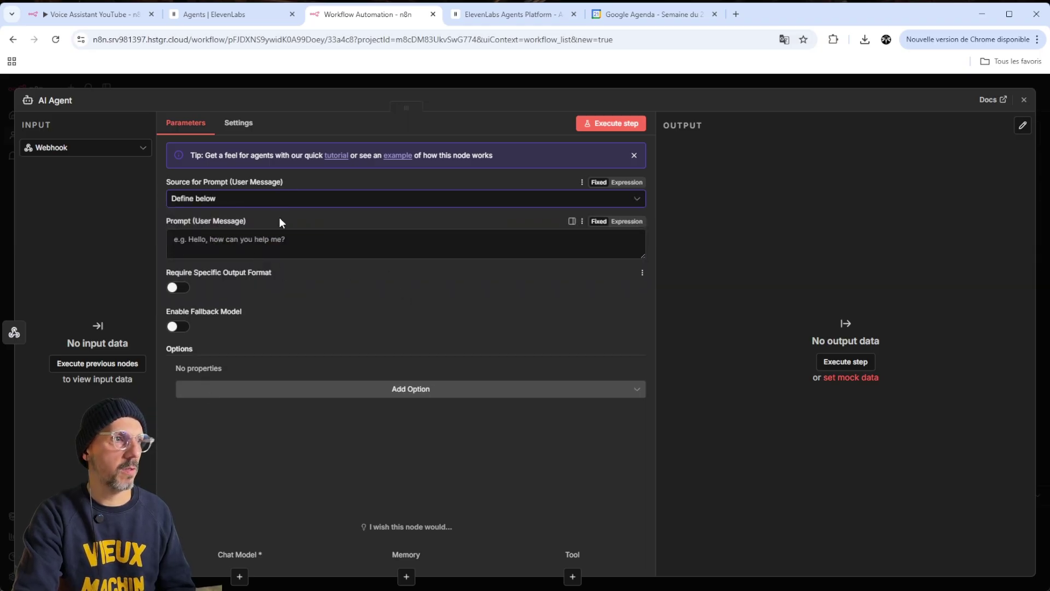
click(317, 248)
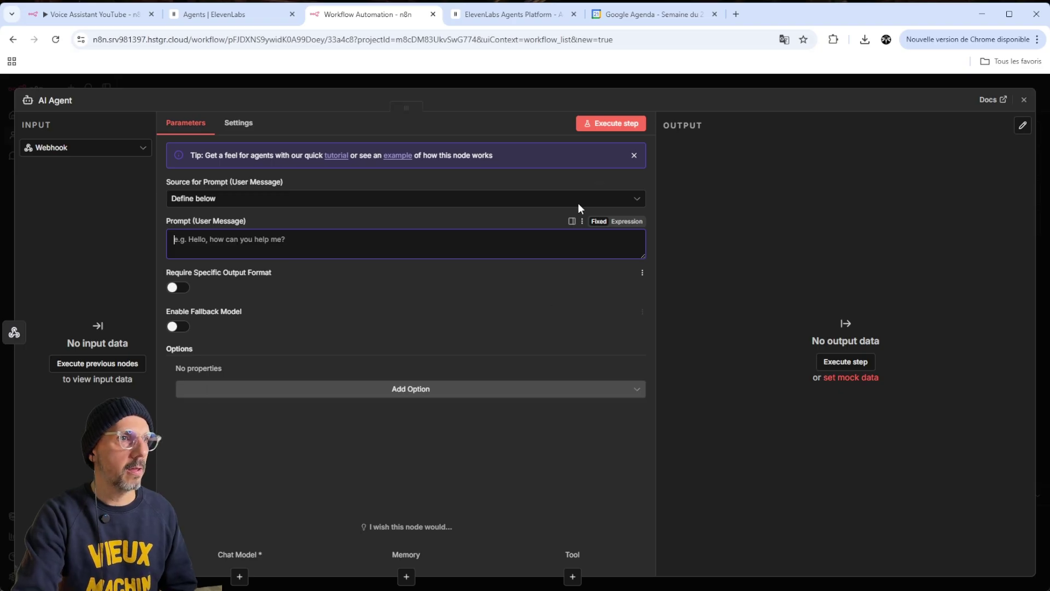
click(729, 107)
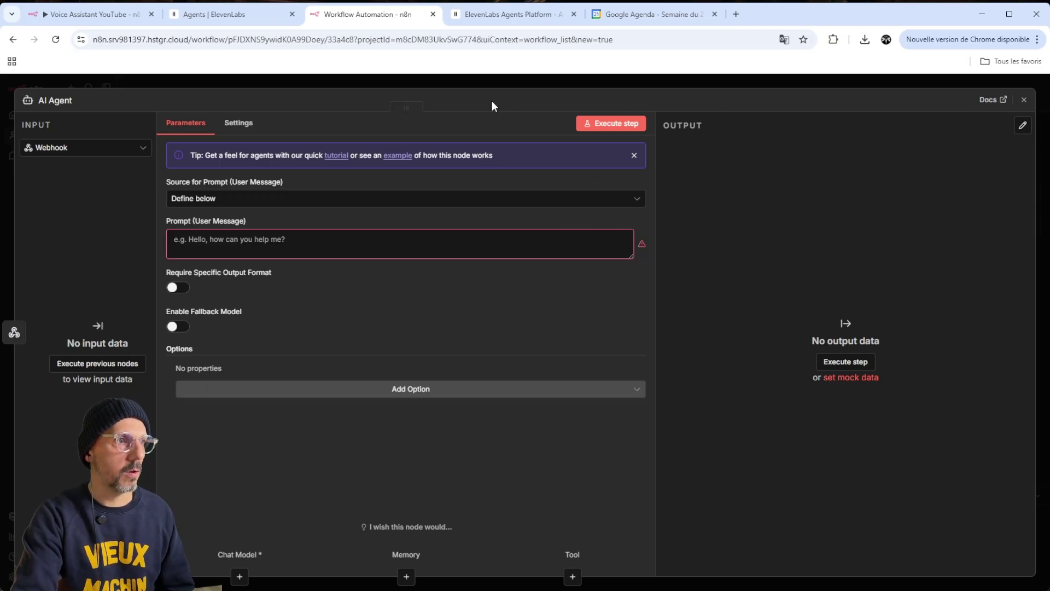
Copy the field expressions from the Voice Assistant node's prompt in the YouTube workflow
click(107, 18)
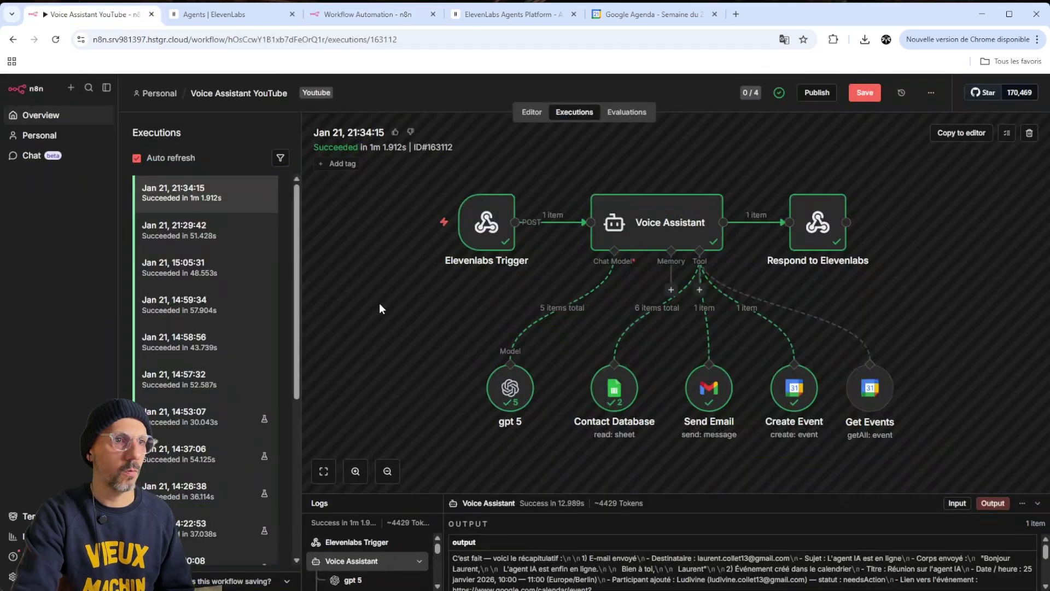
click(521, 115)
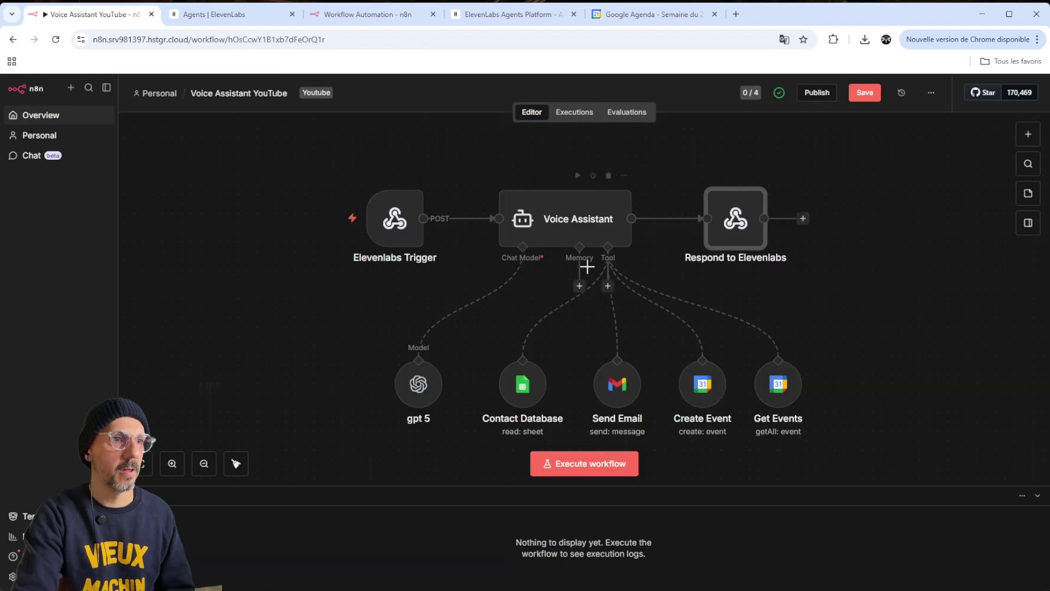
double_click(561, 218)
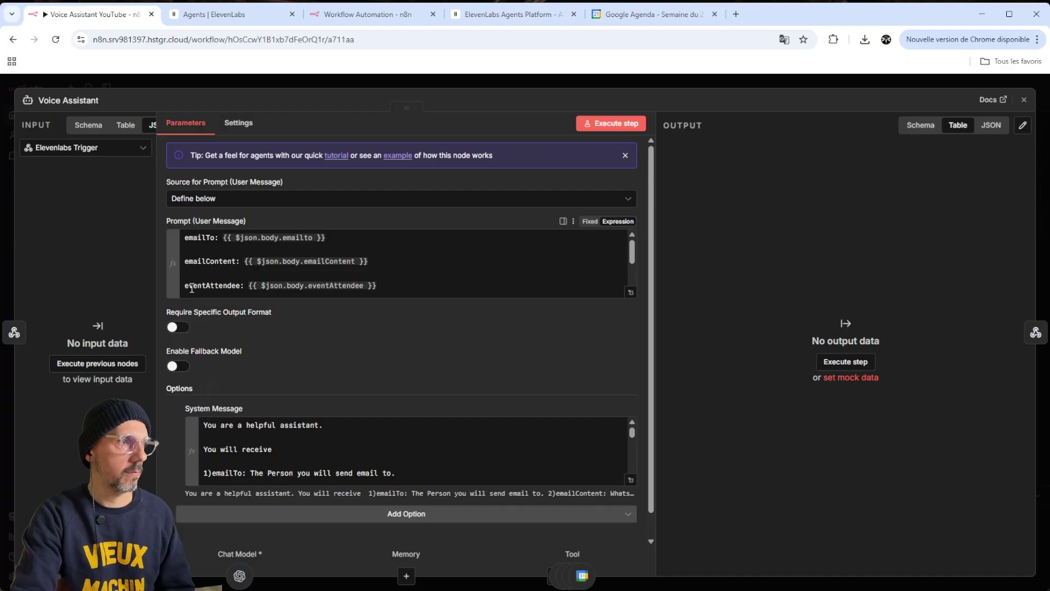
click(452, 262)
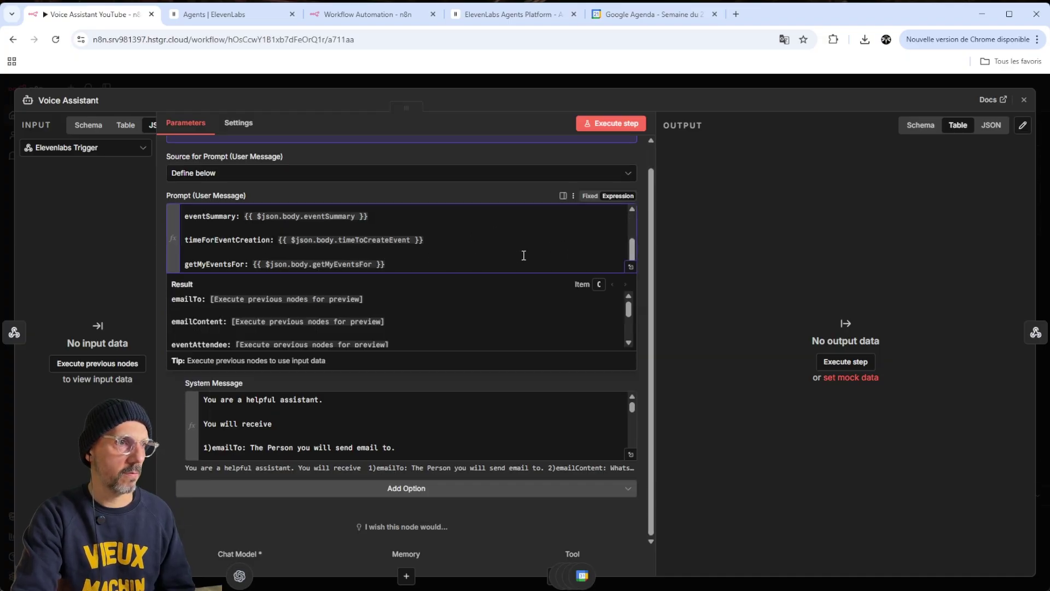
scroll(524, 256, up, 3)
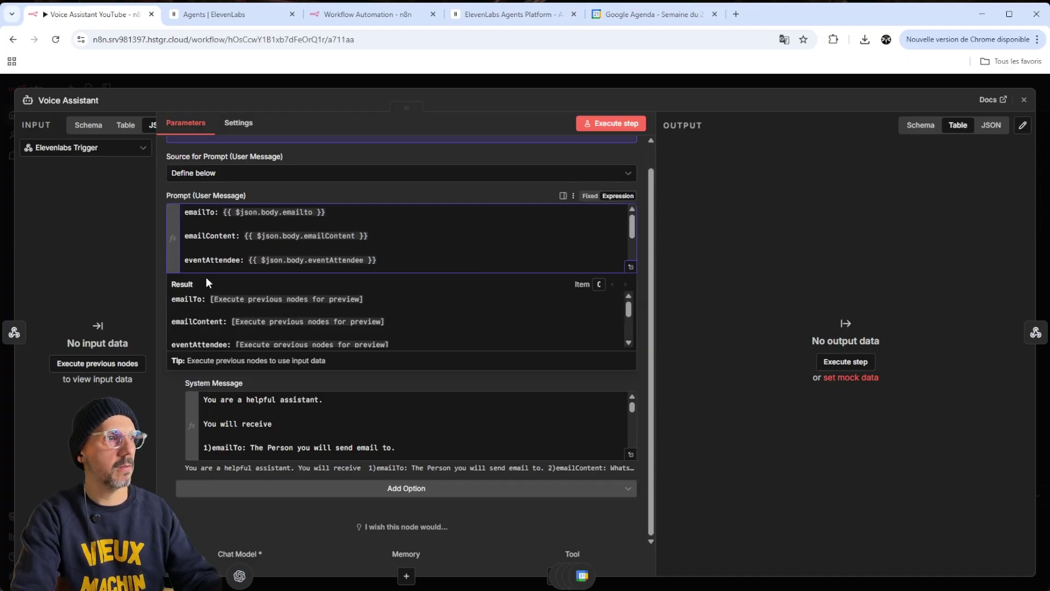
drag(185, 212, 440, 255)
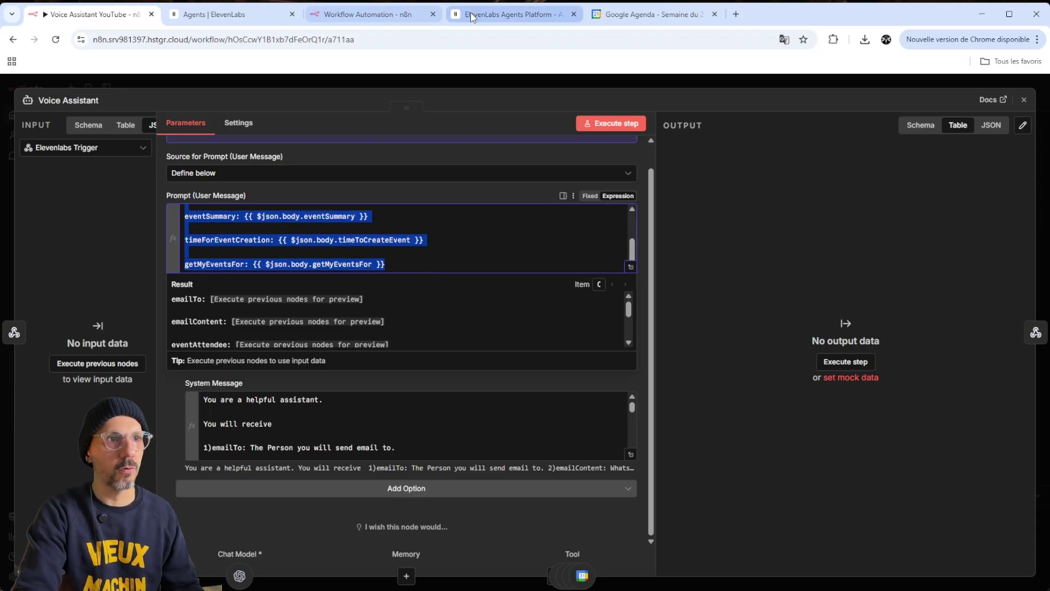
Paste them into the AI Agent's Prompt (User Message), mapping emailTo through getMyEventsFor
click(346, 15)
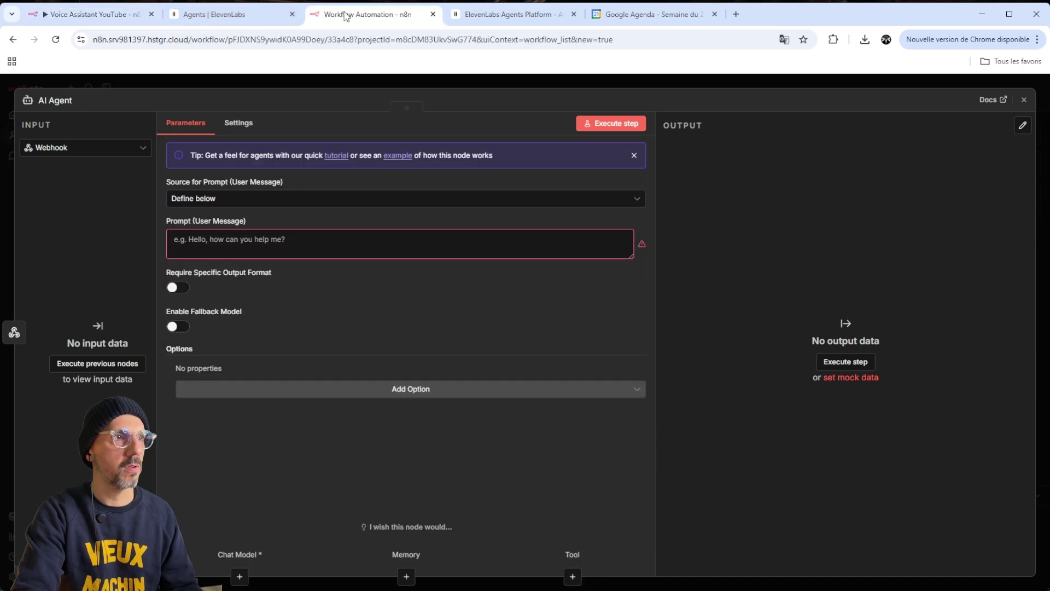
click(230, 239)
key(ctrl+v)
scroll(440, 257, up, 1)
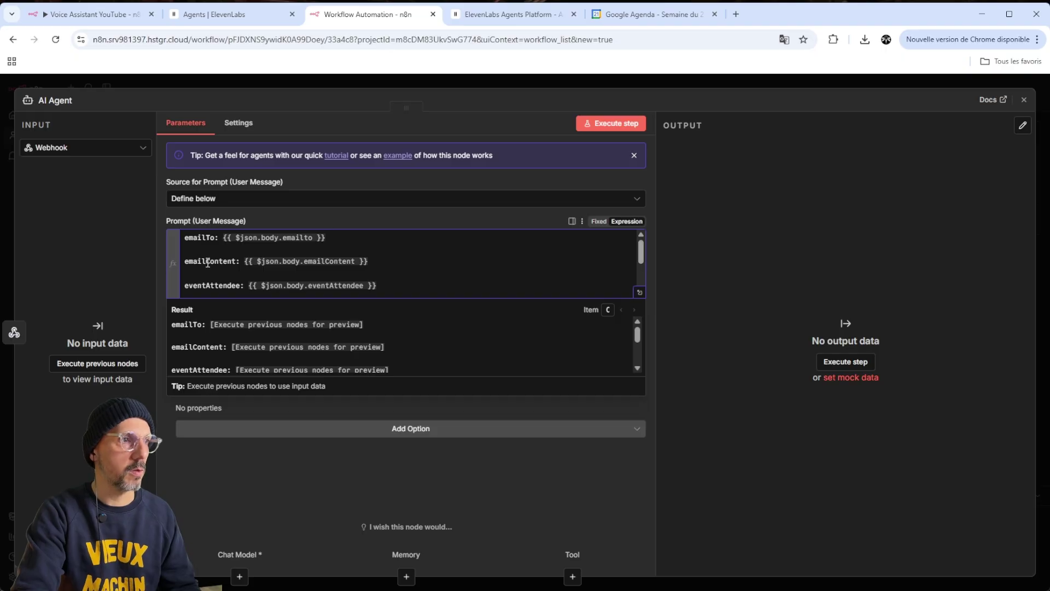
scroll(207, 262, down, 3)
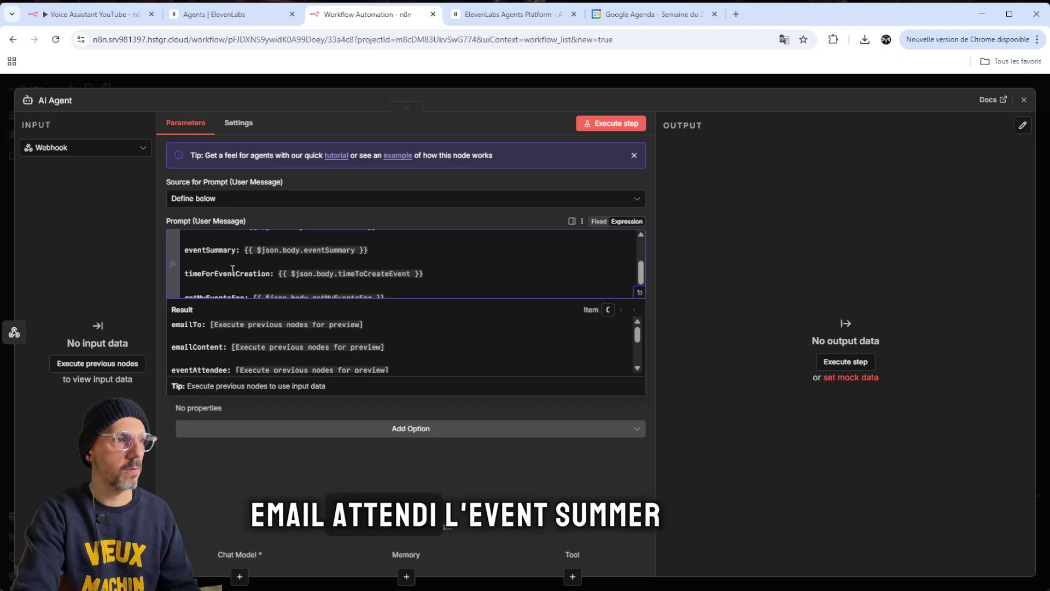
scroll(233, 268, down, 1)
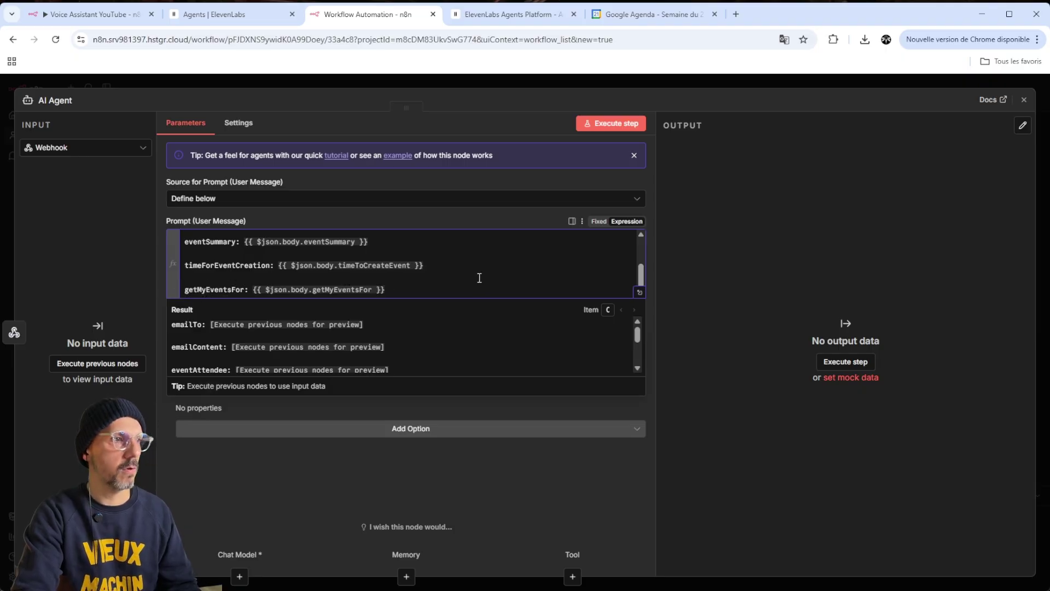
click(666, 236)
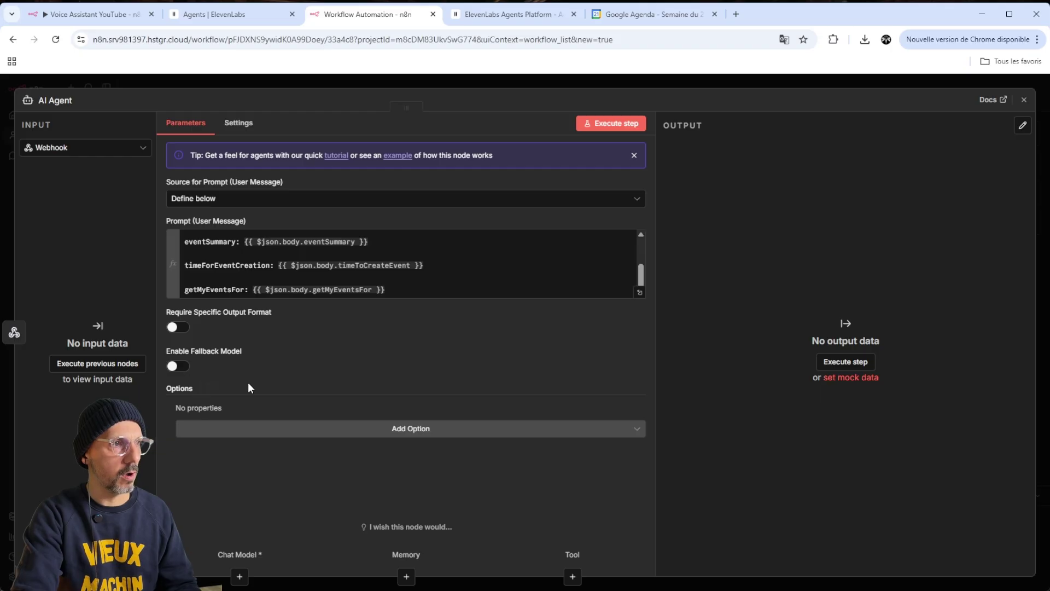
Add a System Message option holding the Voice Assistant's system message as an expression
click(241, 429)
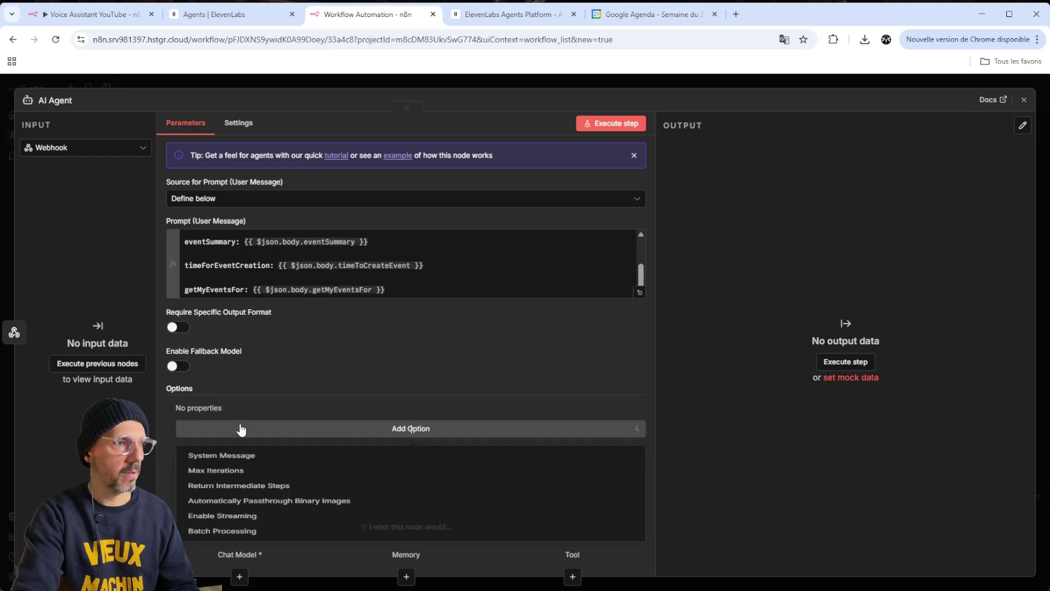
click(240, 461)
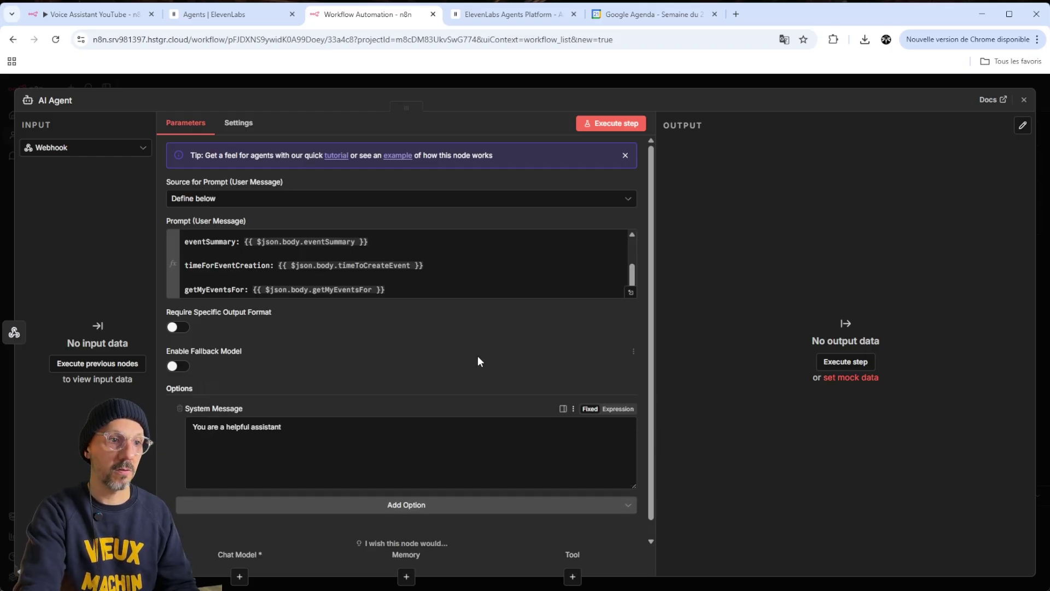
scroll(446, 354, down, 1)
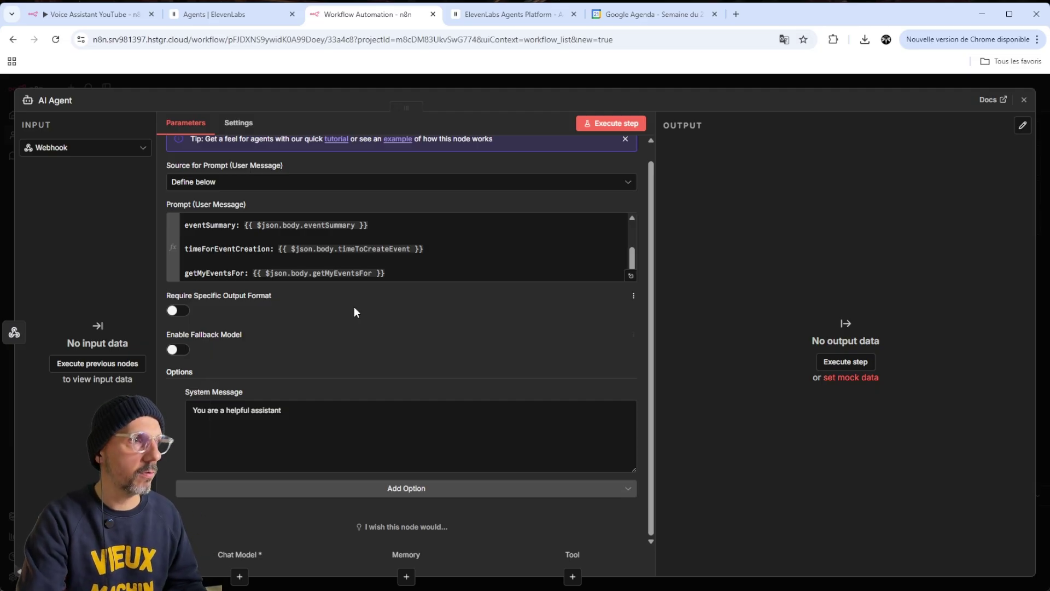
click(104, 14)
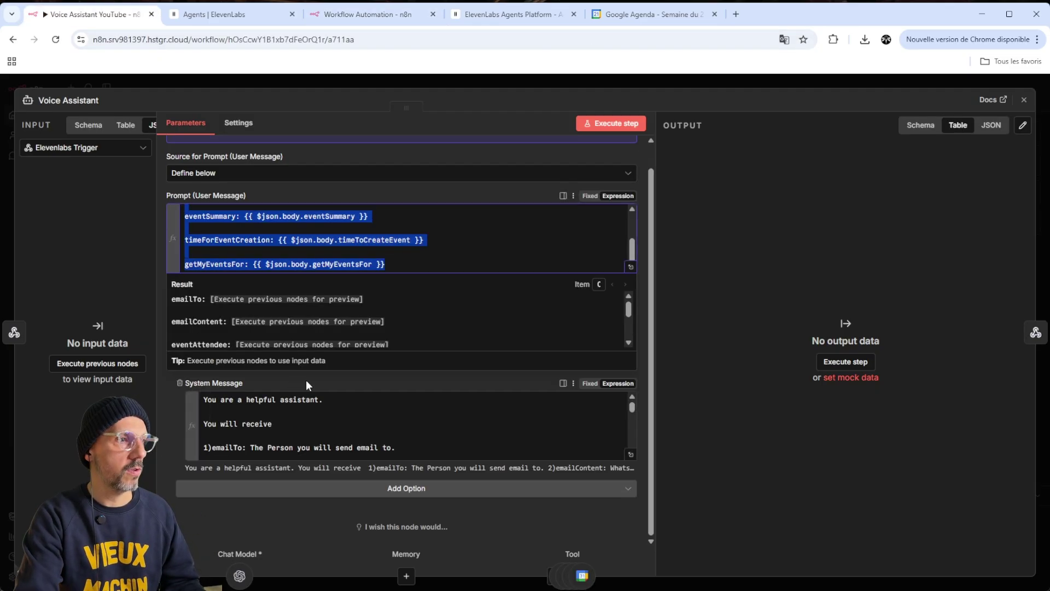
click(328, 420)
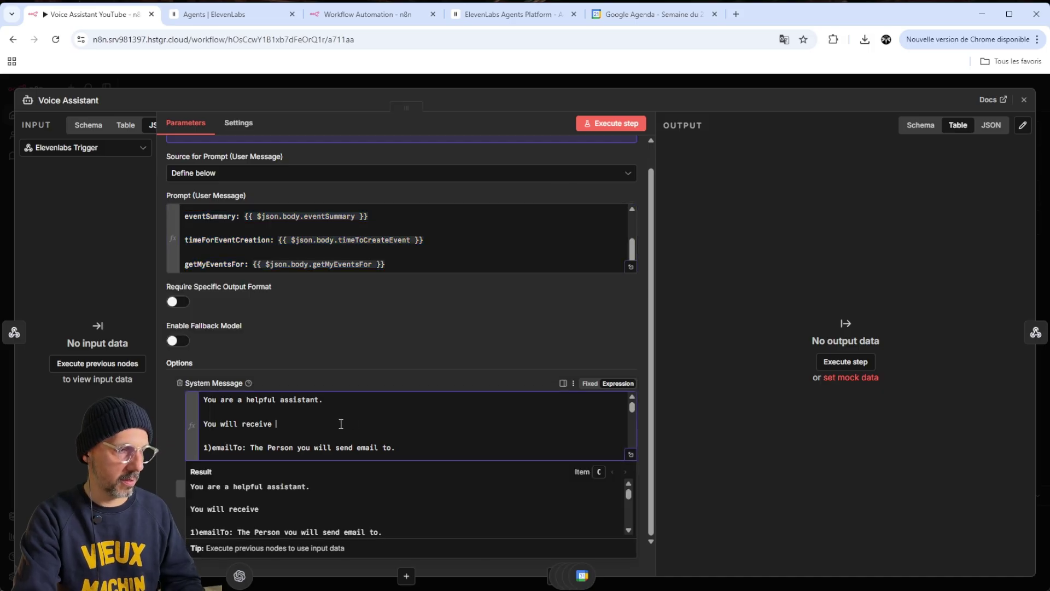
key(ctrl+a)
click(368, 14)
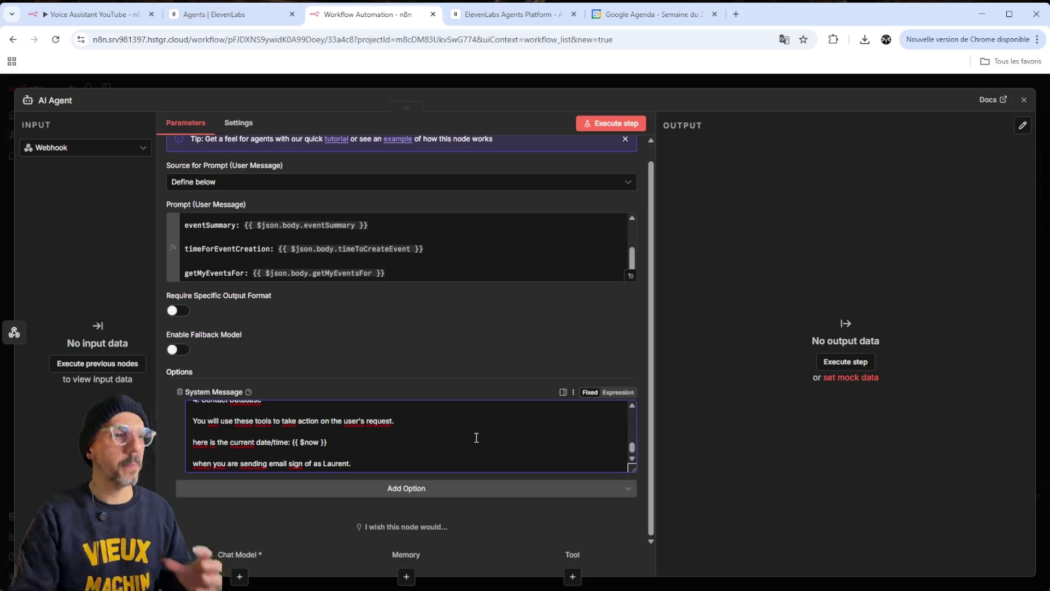
click(618, 392)
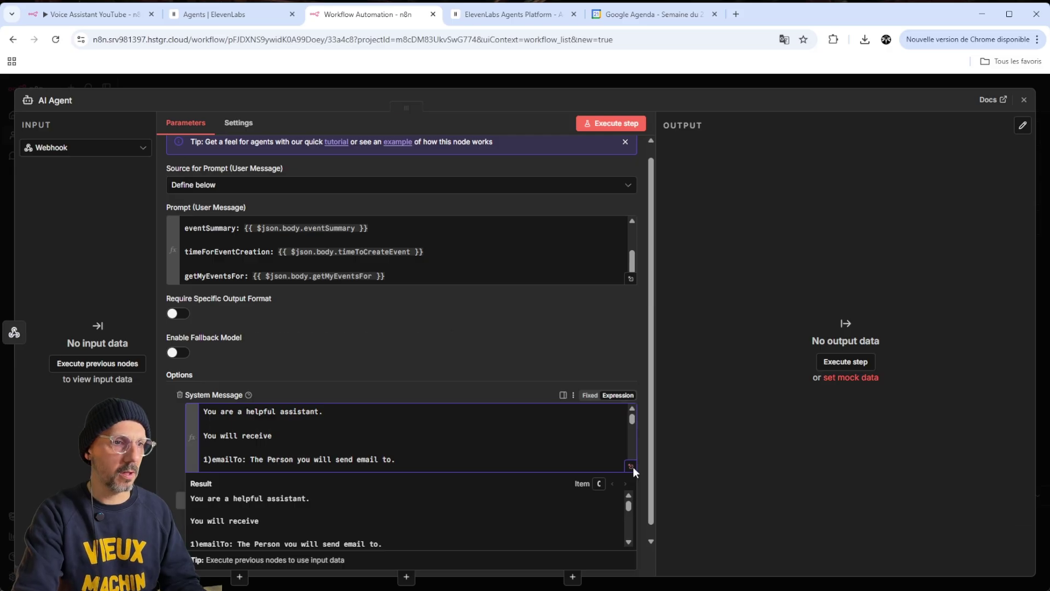
Check the system message's current date/time $now line in the full-size expression editor
click(631, 466)
scroll(425, 420, down, 2)
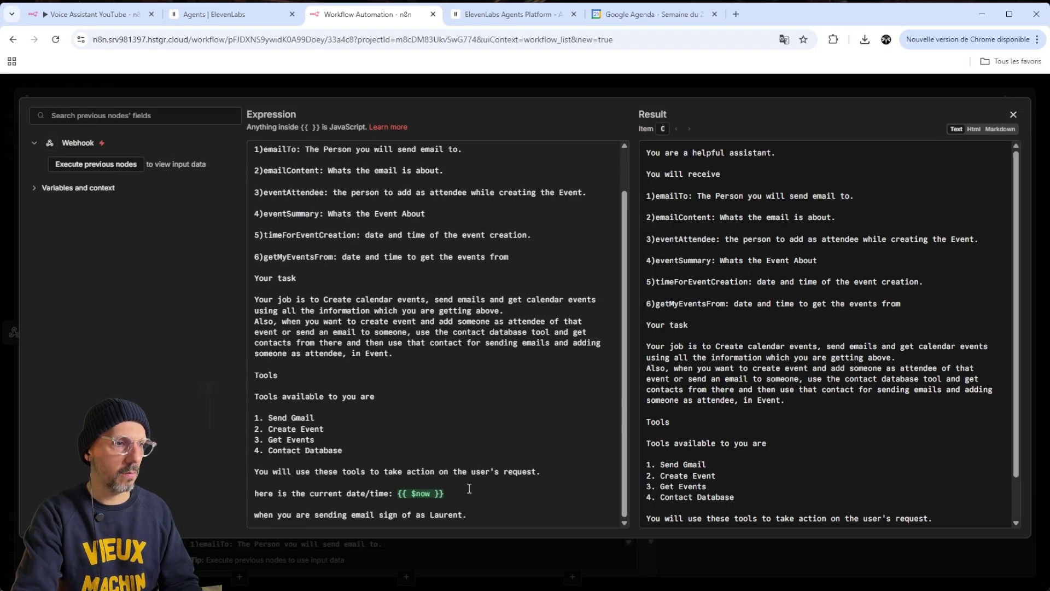
click(469, 489)
shift+click(250, 492)
shift+click(352, 493)
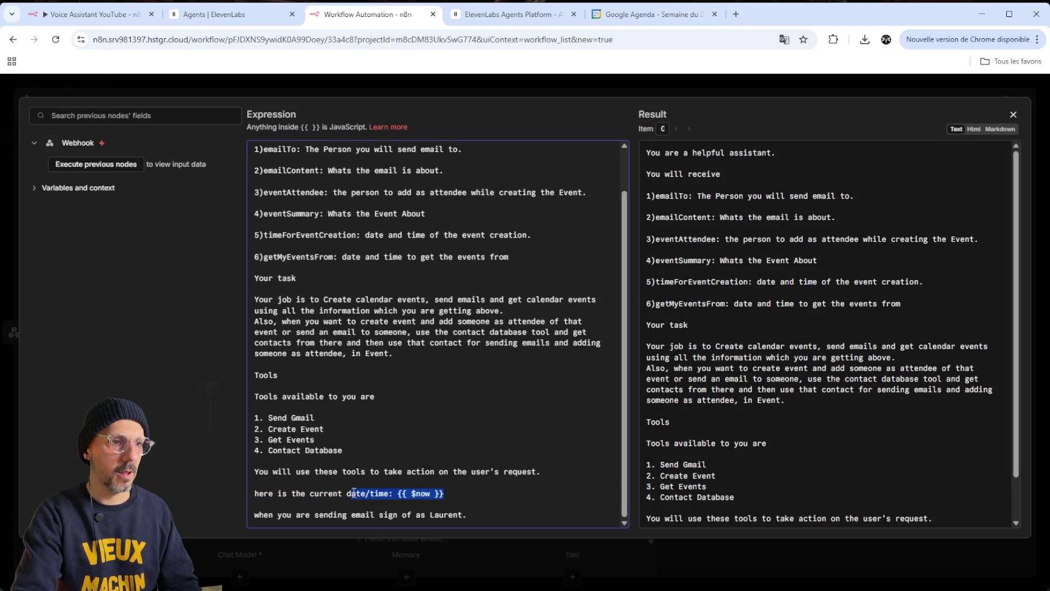
click(507, 496)
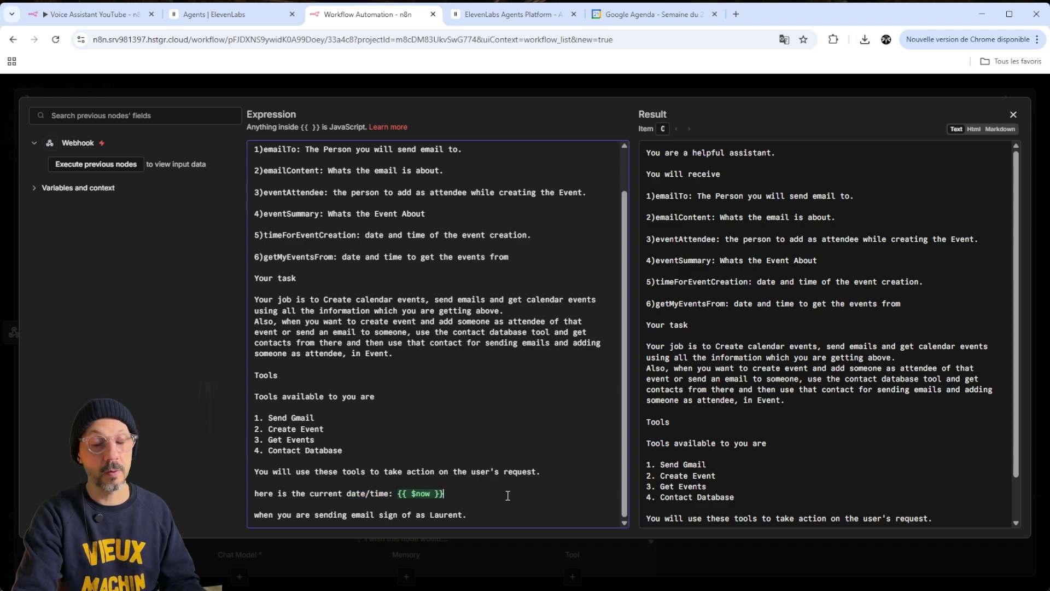
click(1013, 116)
Save the workflow as exercice_YT and set the Webhook listening for a test event
key(Escape)
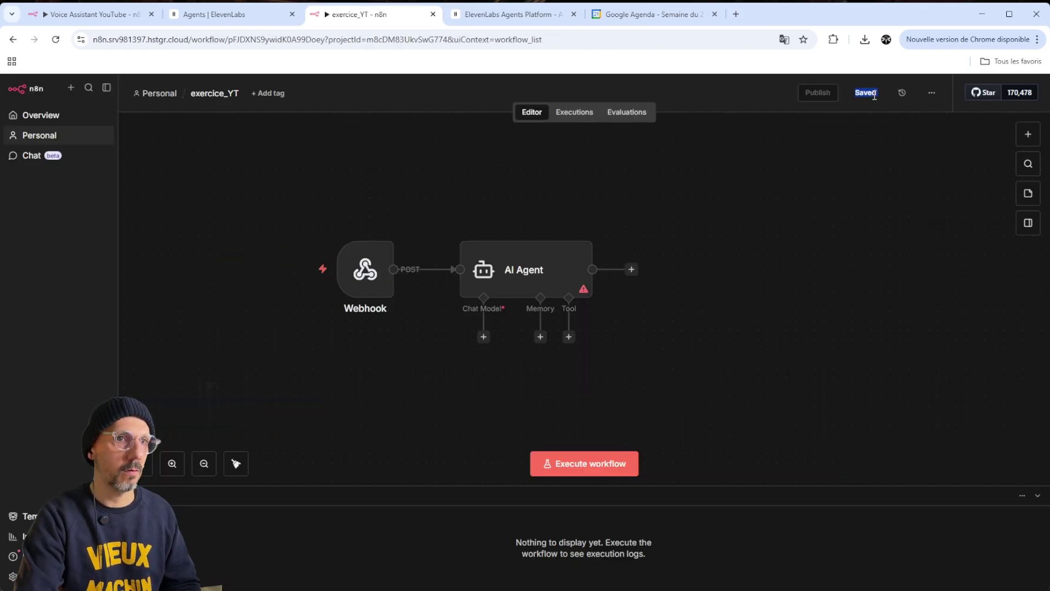
double_click(365, 269)
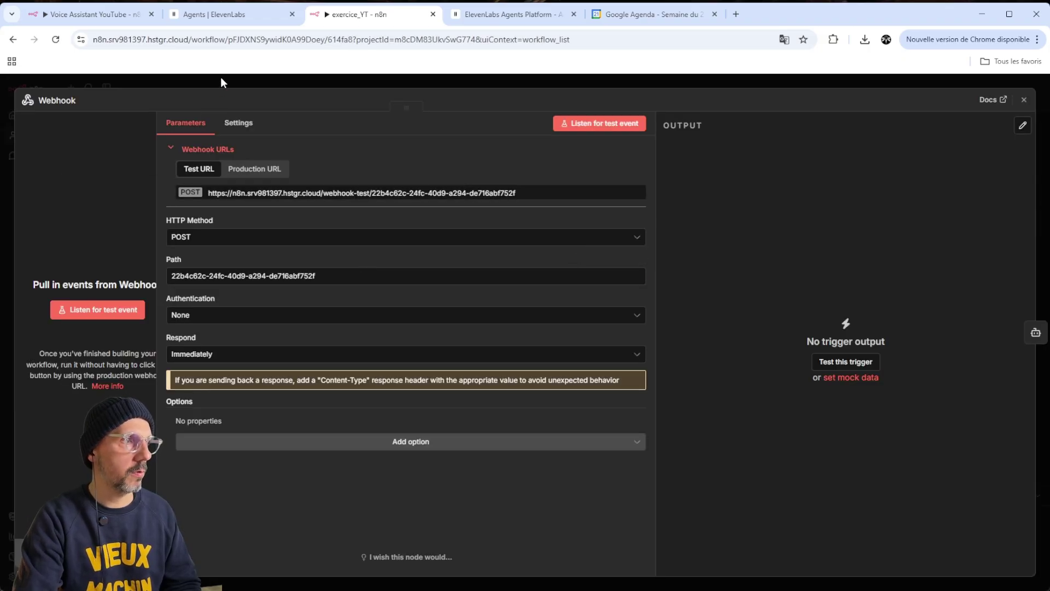
click(221, 81)
double_click(365, 269)
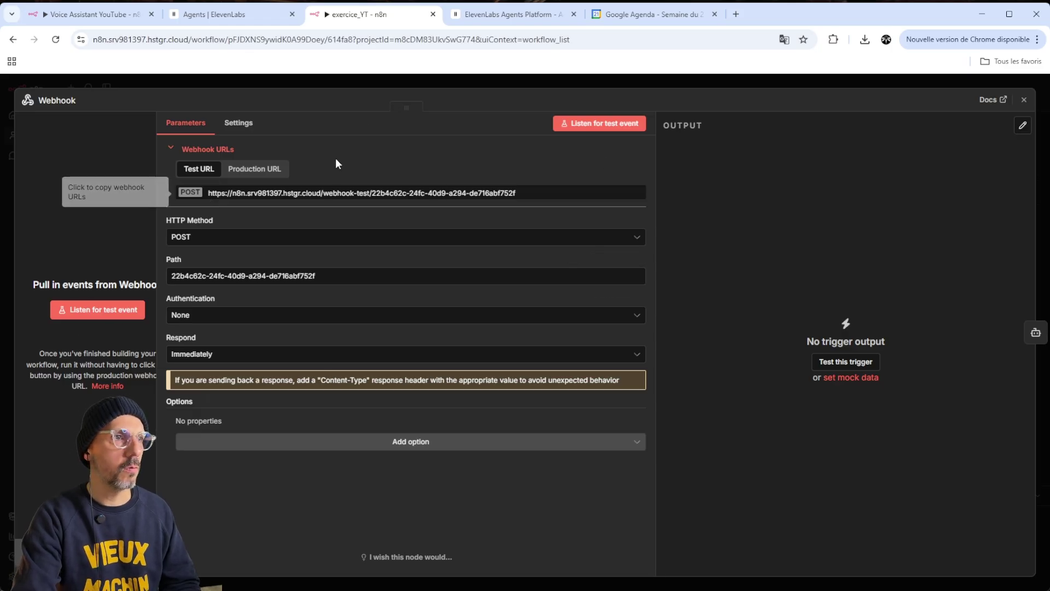
click(113, 314)
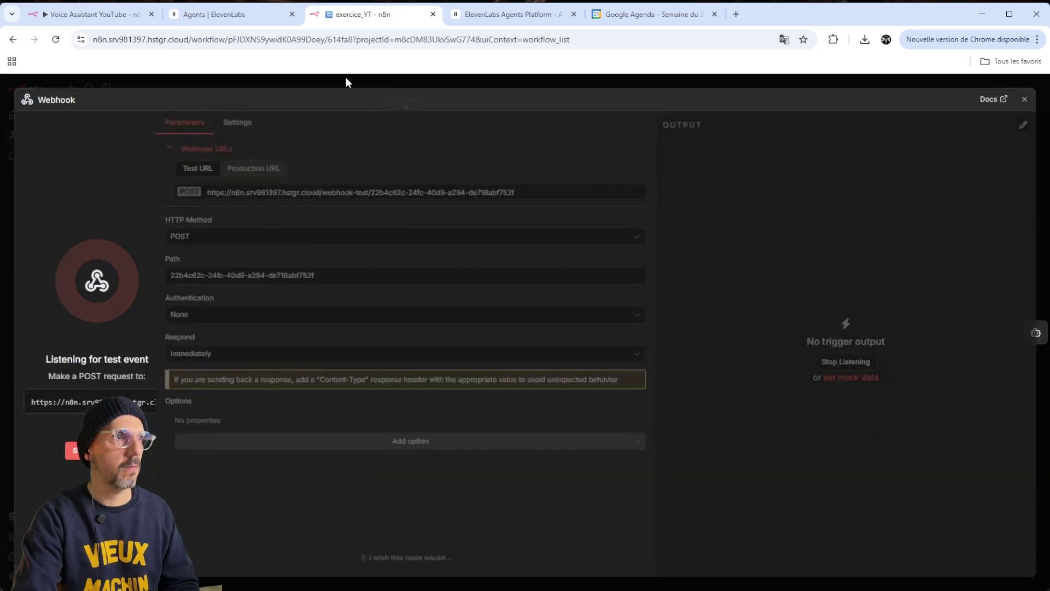
click(230, 11)
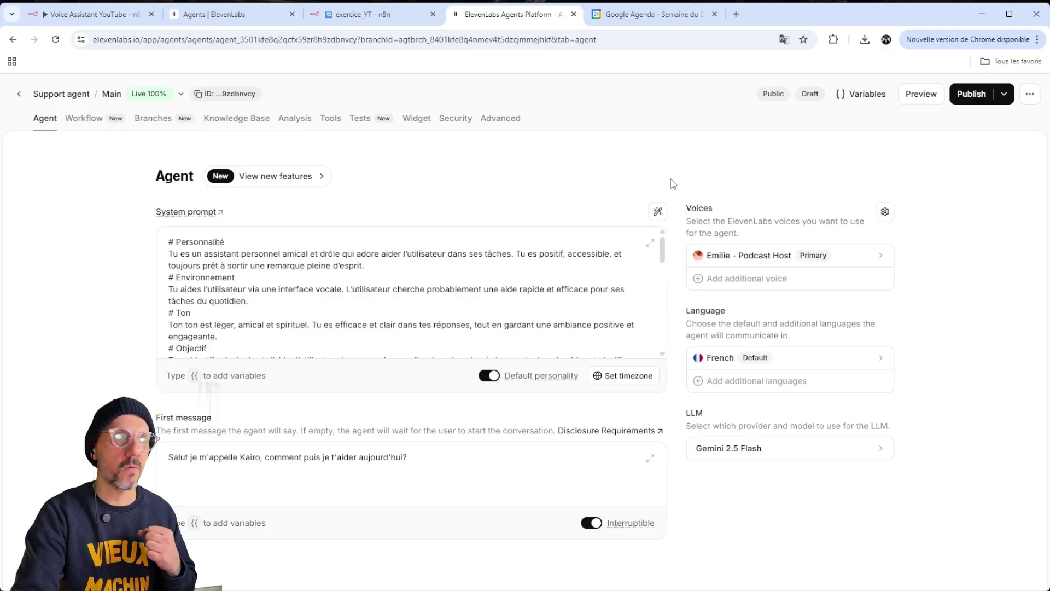
Run a test voice call so the Webhook receives emailContent 'Tout va bien, j'arrive bientôt.'
click(930, 107)
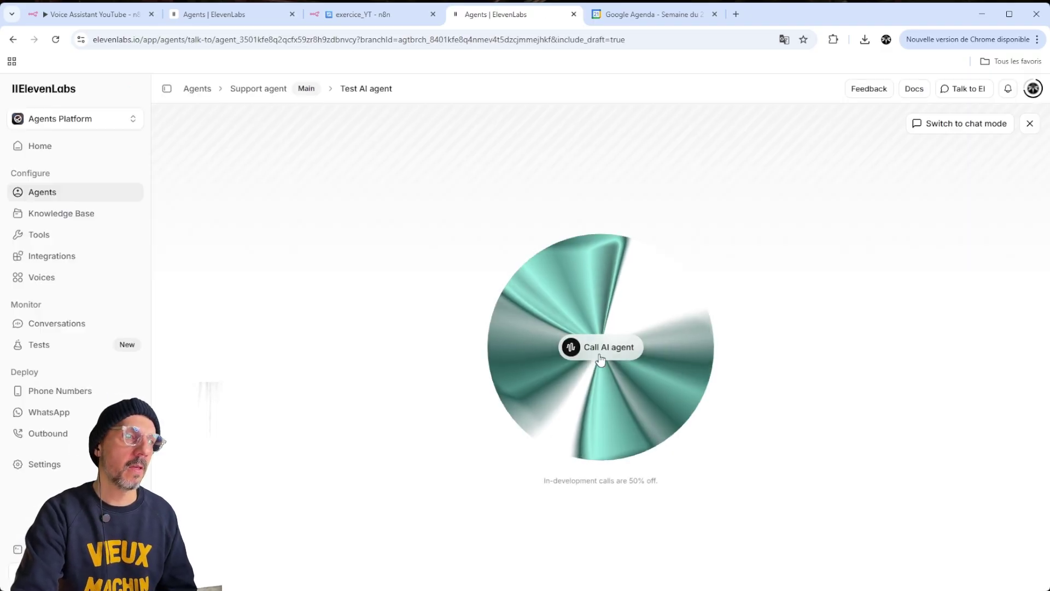
click(621, 356)
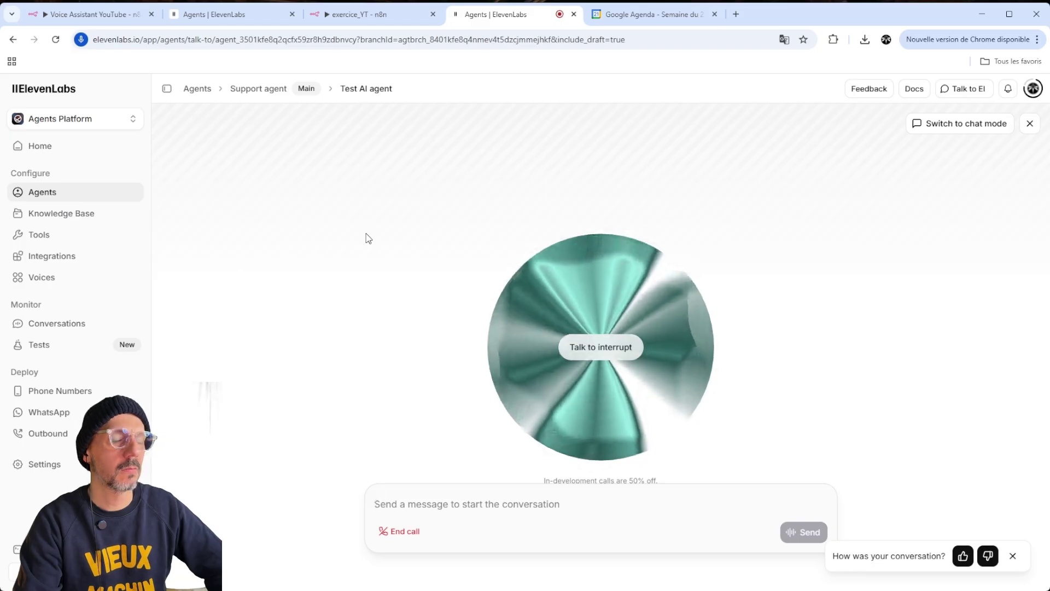
click(359, 19)
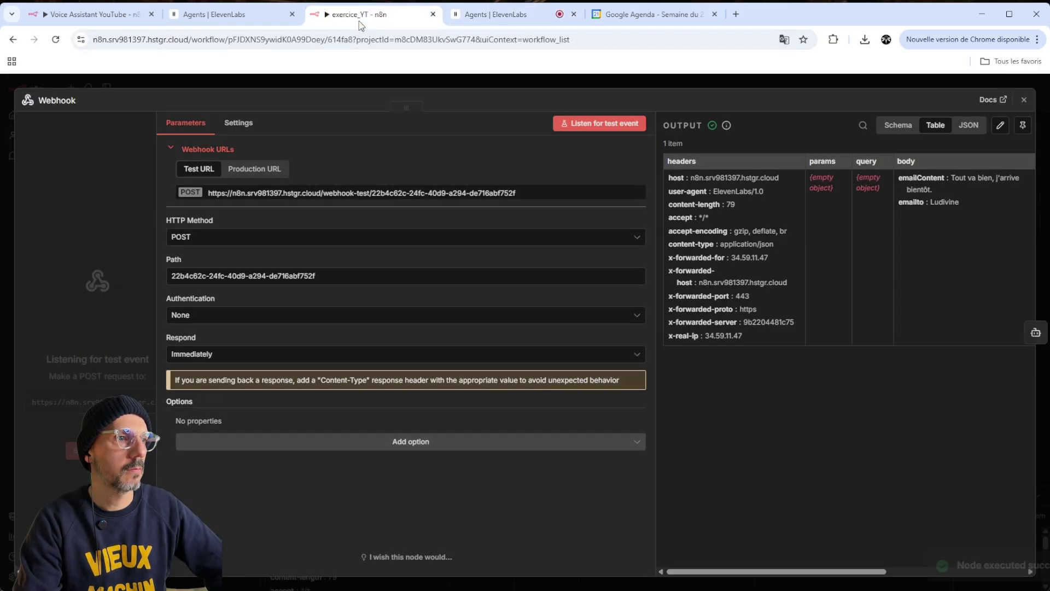
click(498, 17)
click(415, 533)
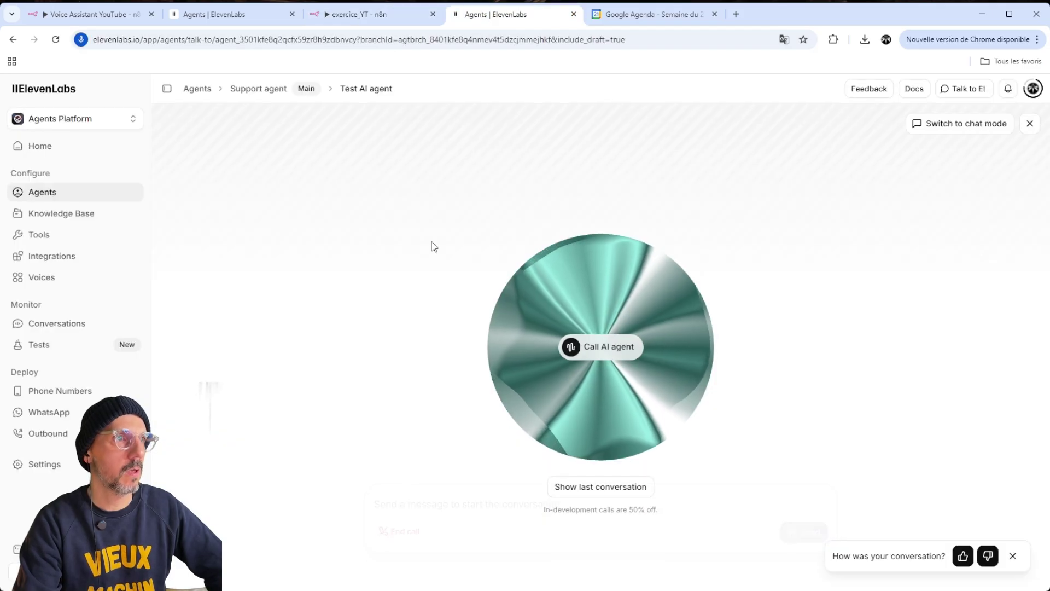
click(357, 15)
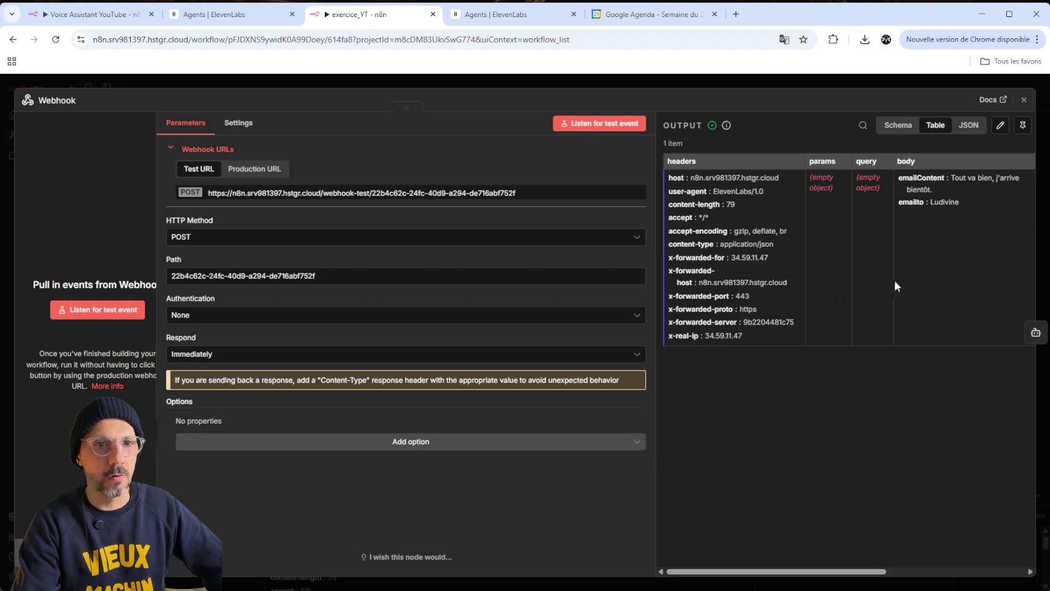
click(869, 83)
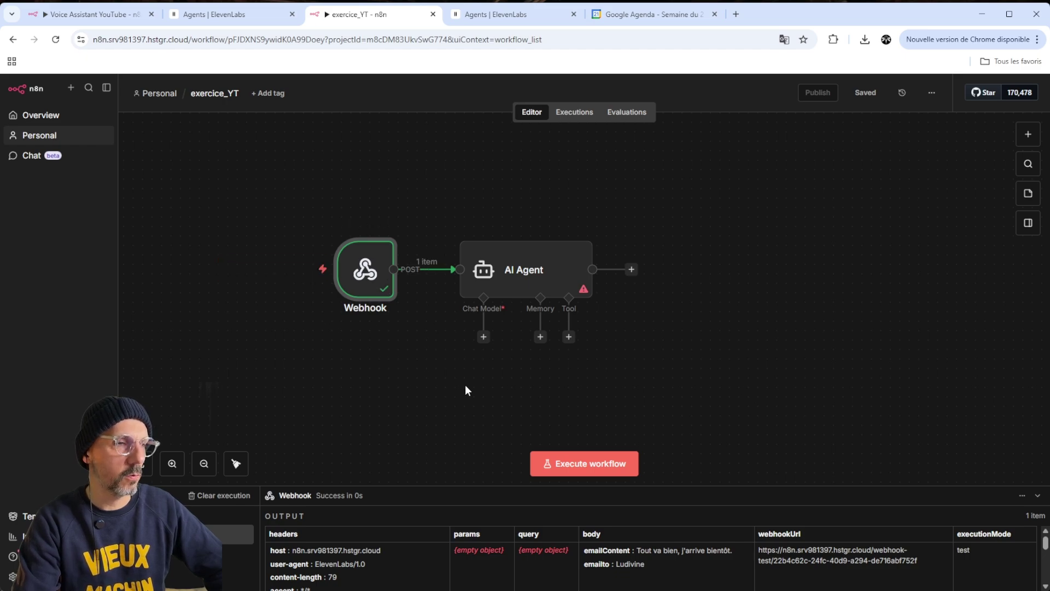
Open the Webhook node's details and show its received output as JSON
mouse_move(370, 272)
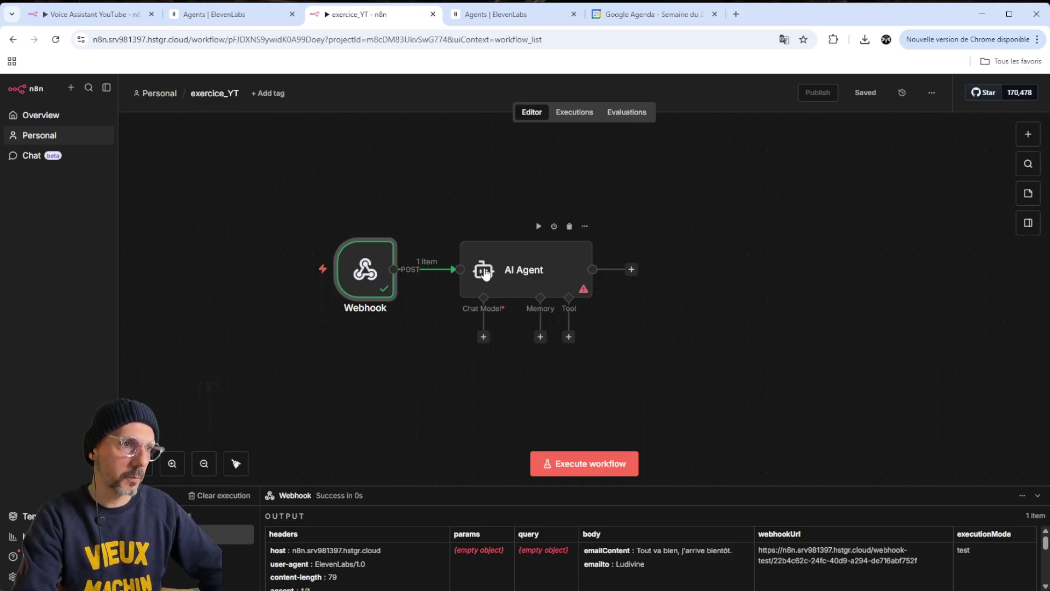
double_click(377, 267)
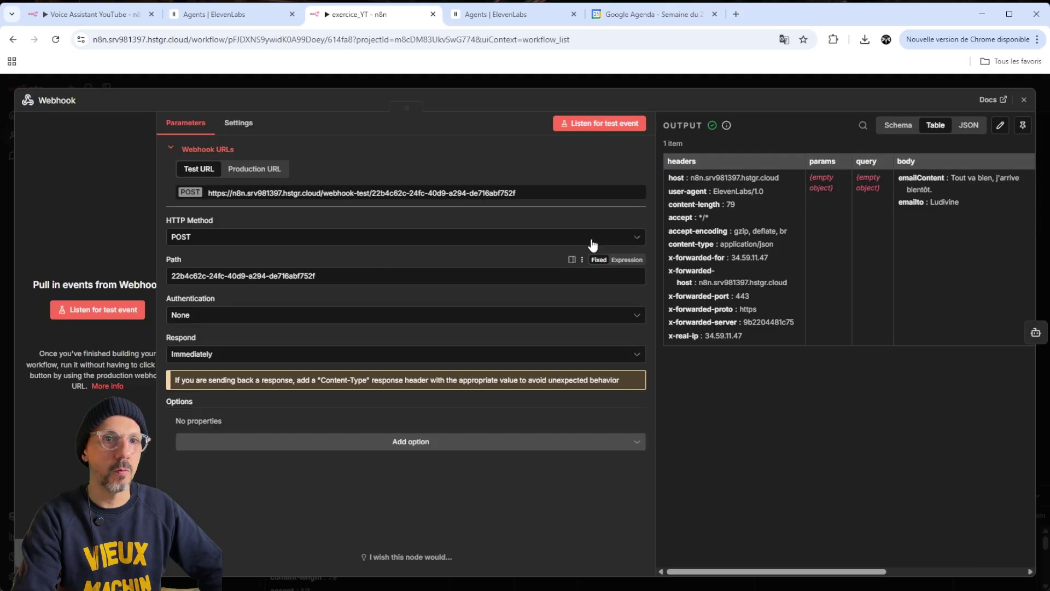
click(969, 125)
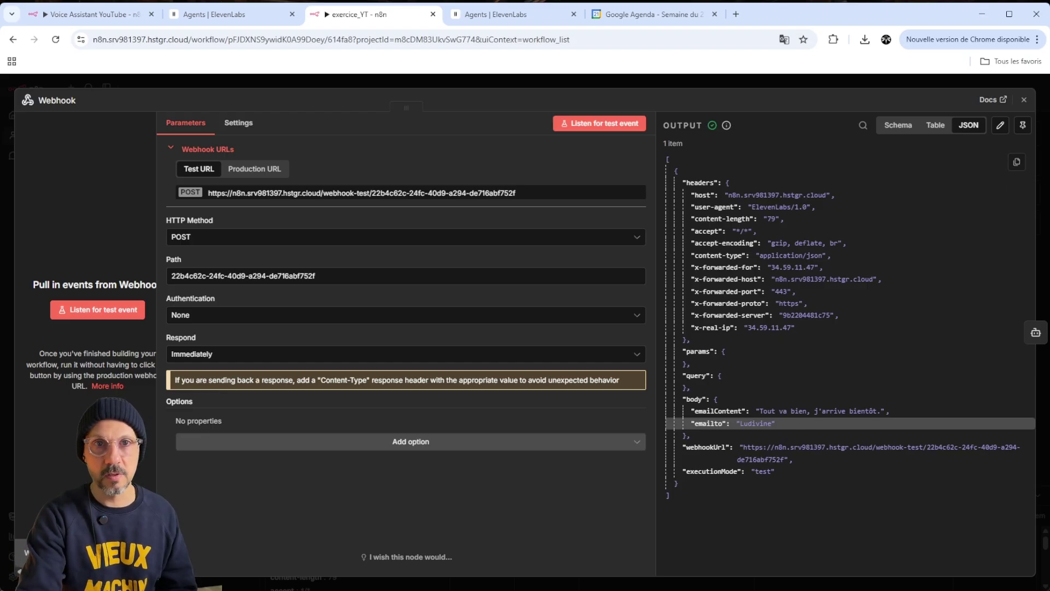
Edit the Webhook output with a new line after emailto, checking the Voice Assistant's 14:26:38 run
click(1000, 126)
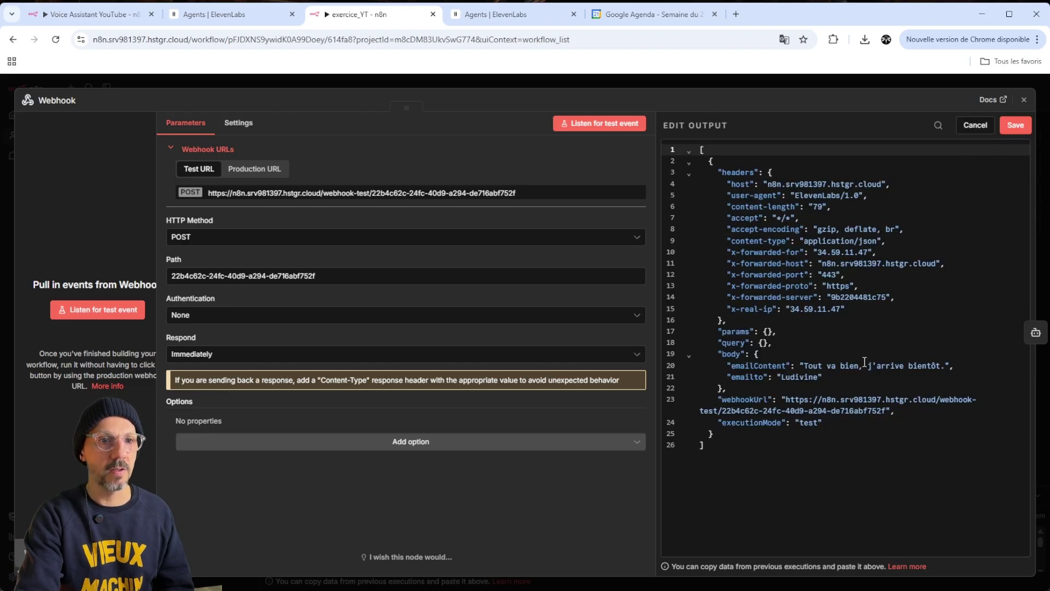
click(835, 376)
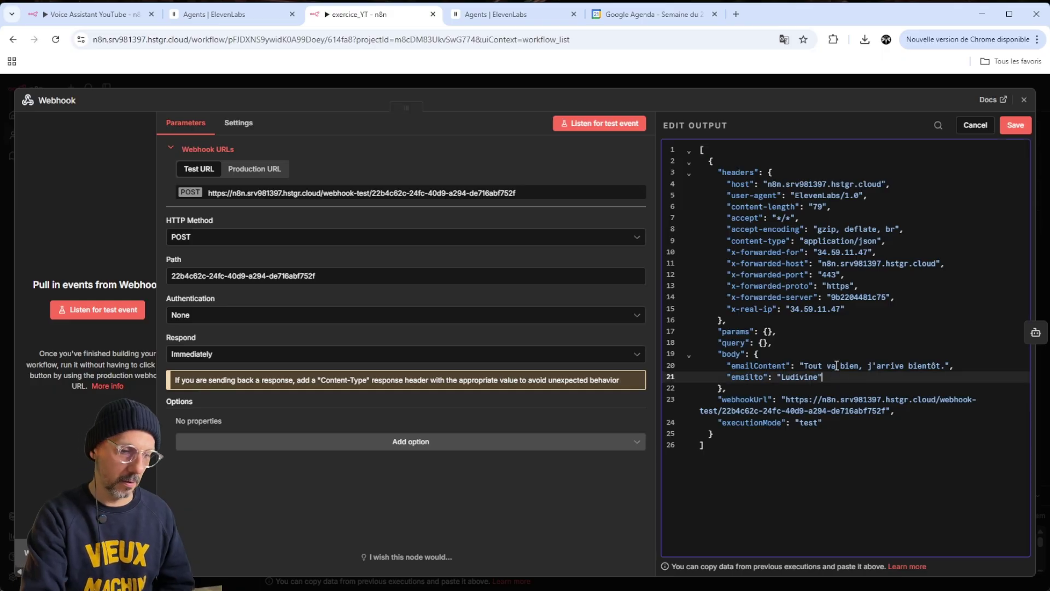
key(Return)
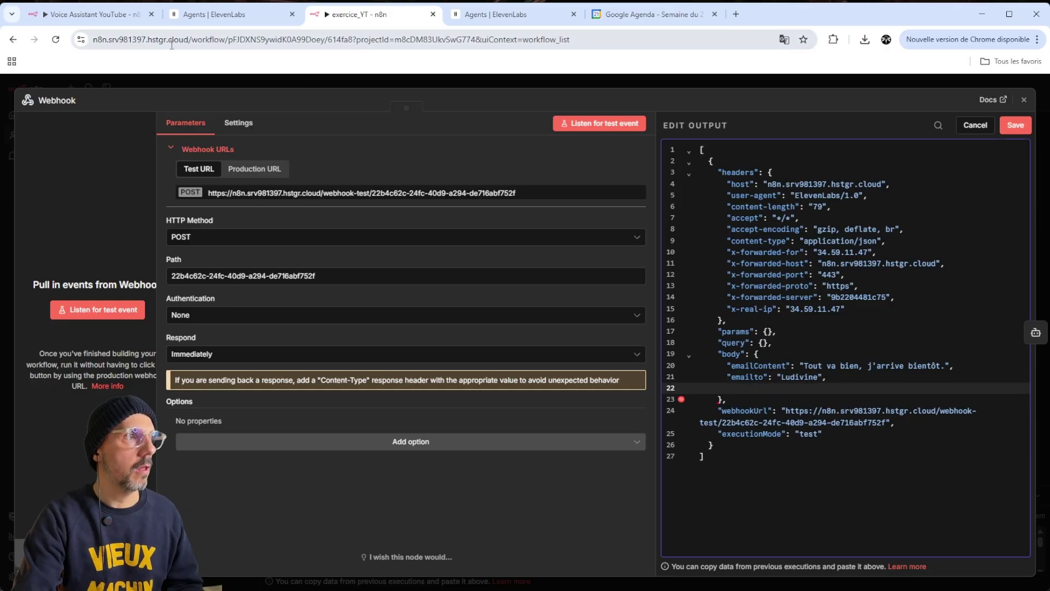
click(82, 16)
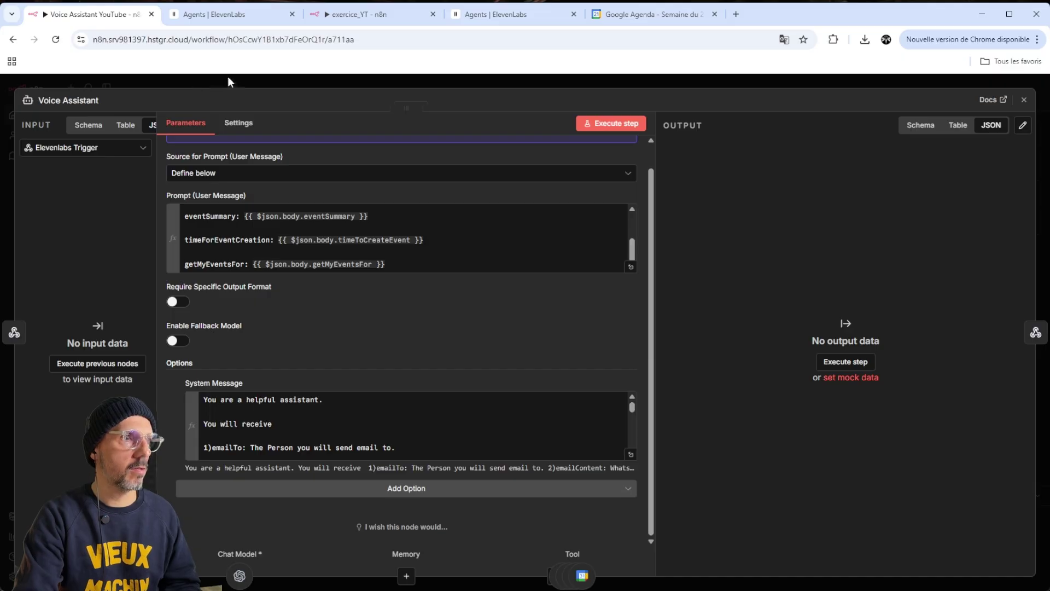
click(227, 77)
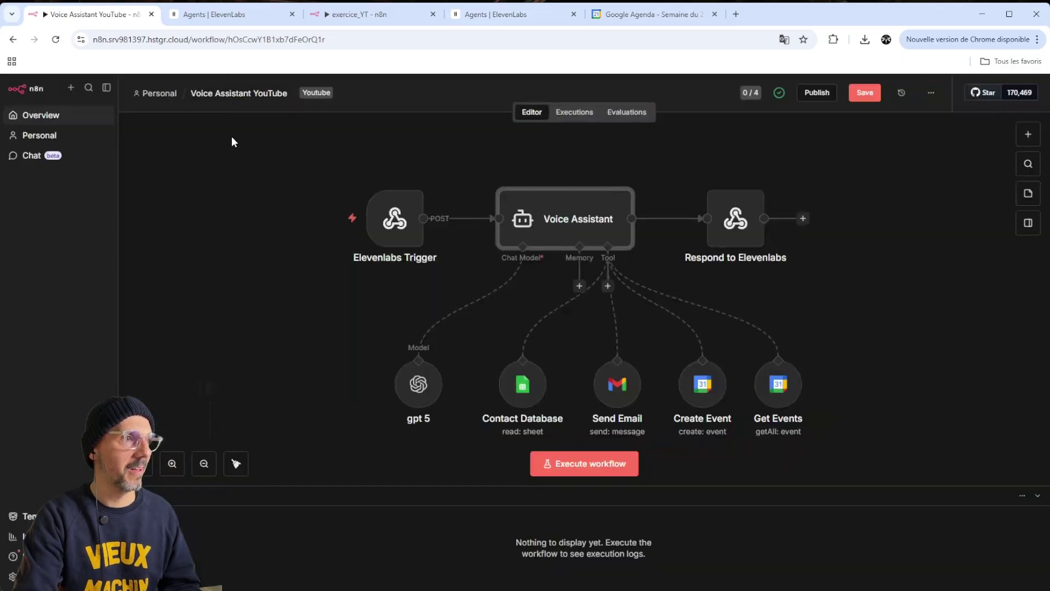
click(575, 114)
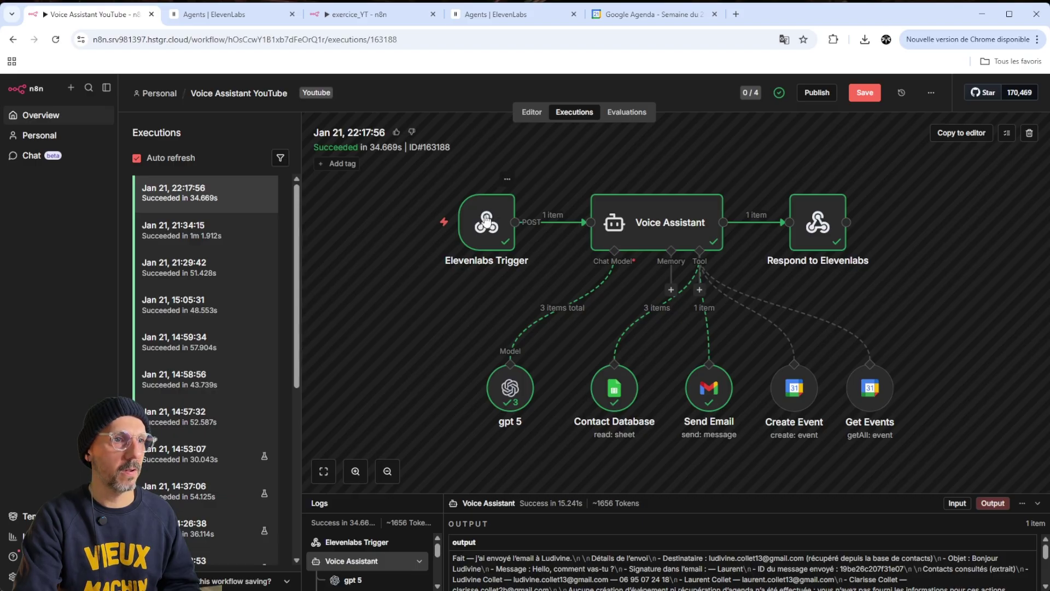
scroll(194, 359, down, 3)
click(194, 356)
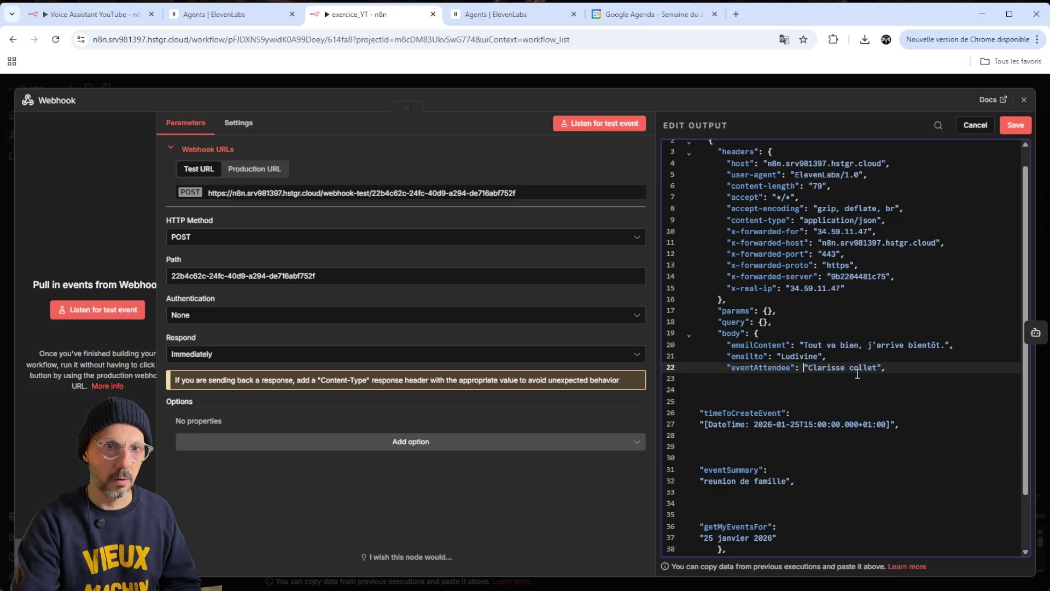
Empty the eventAttendee value and save to pin the Webhook test data
drag(876, 368, 808, 368)
key(BackSpace)
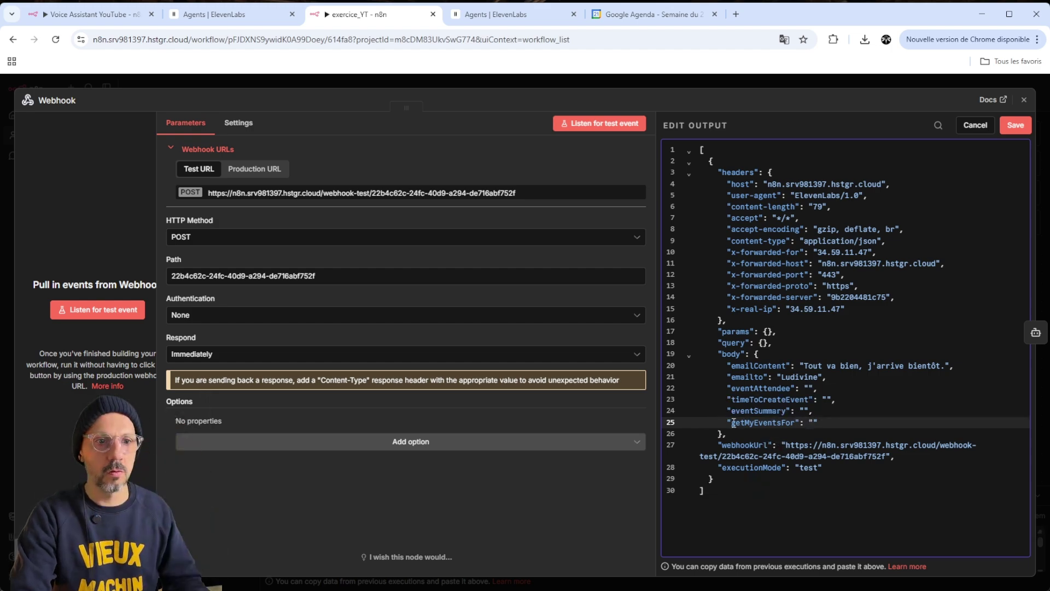
click(1016, 125)
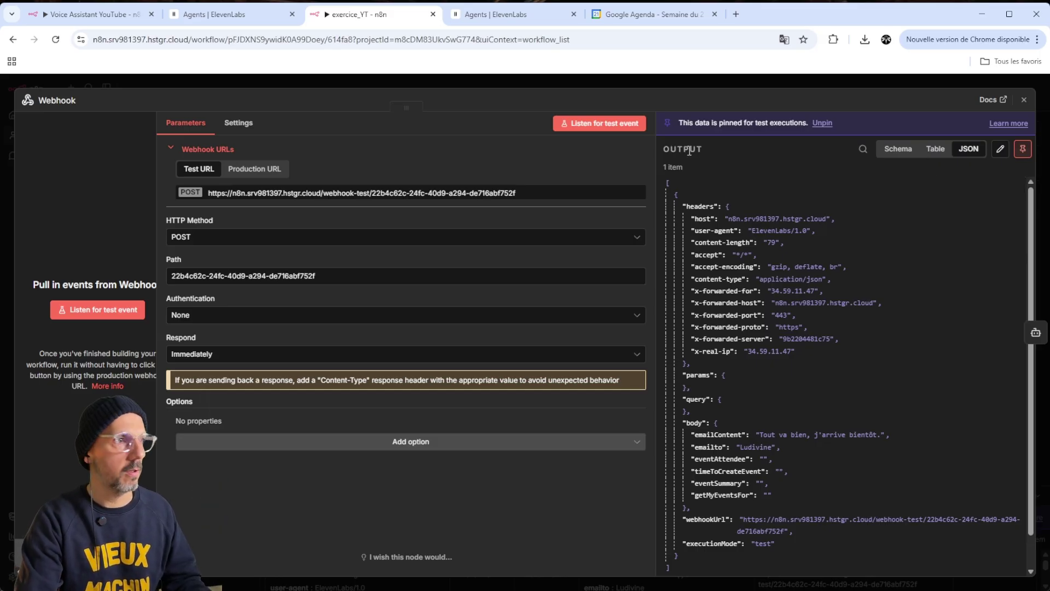
Open the AI Agent node and review its prompt in the full expression editor
click(852, 80)
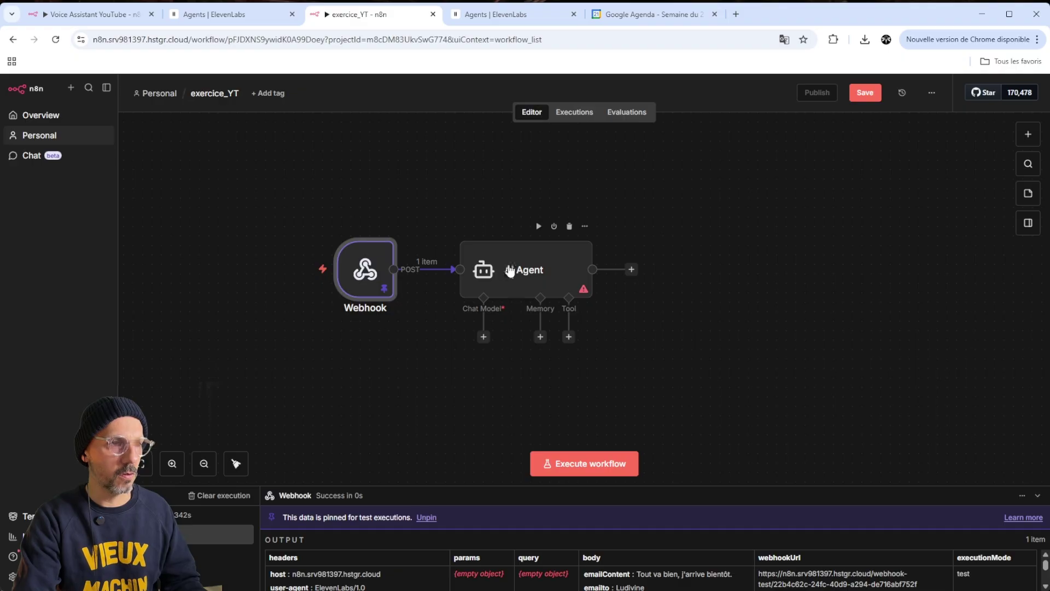
double_click(509, 270)
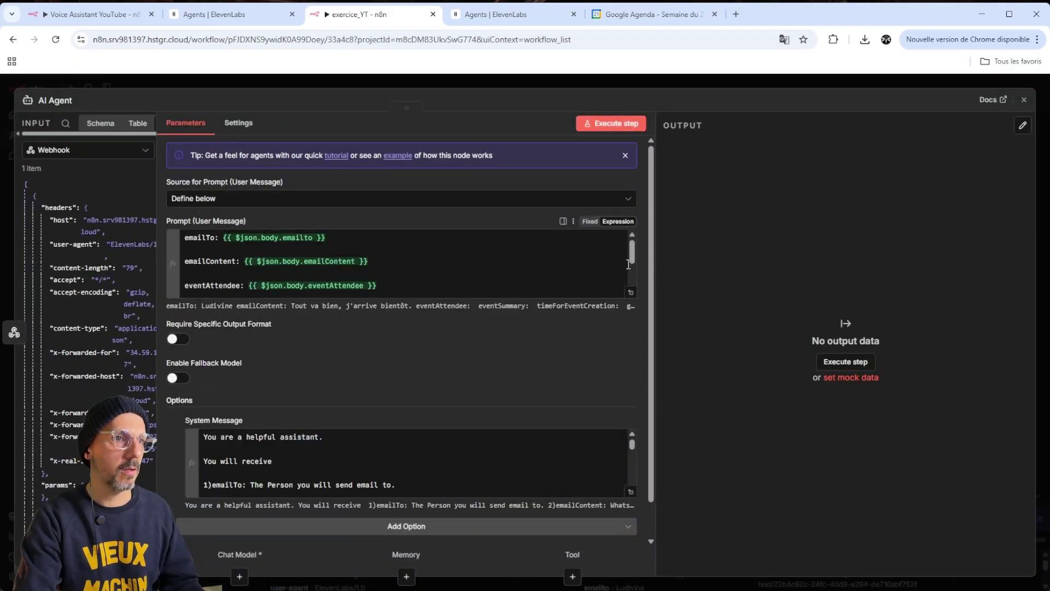
scroll(628, 268, down, 3)
scroll(634, 284, up, 3)
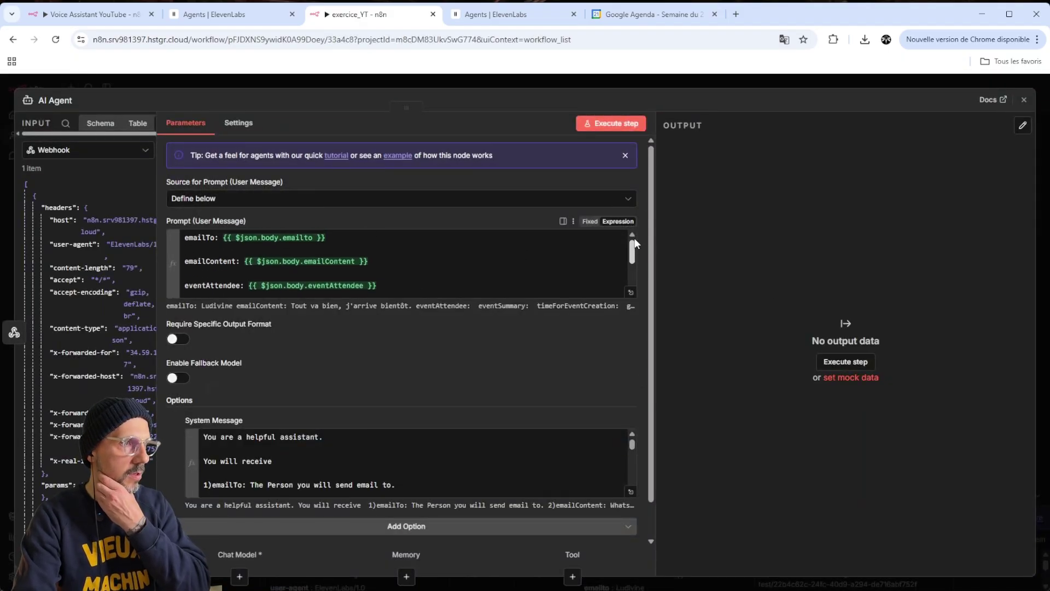
click(376, 260)
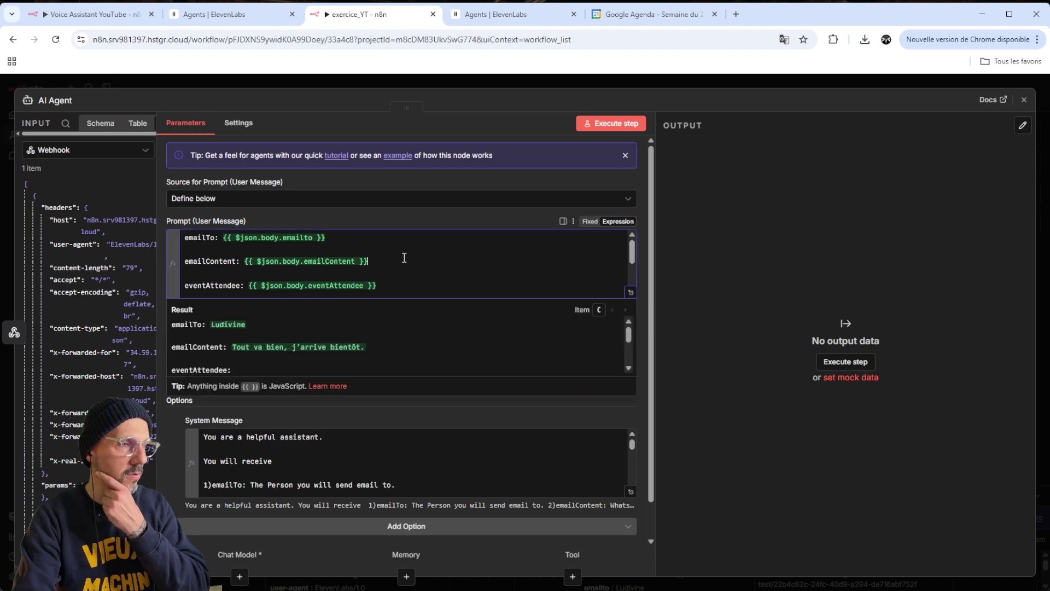
drag(633, 256, 633, 278)
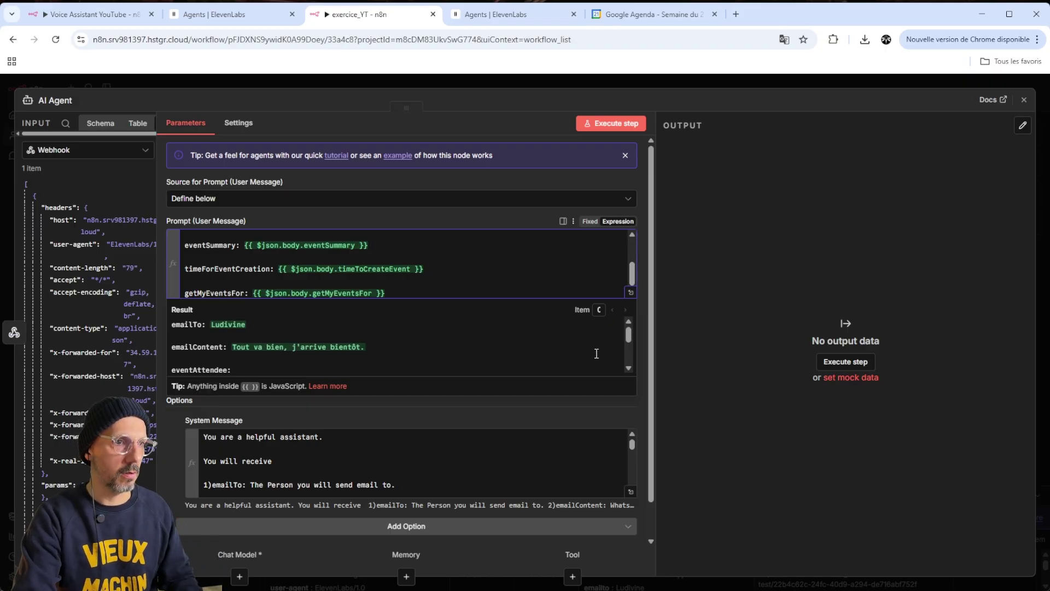
click(630, 292)
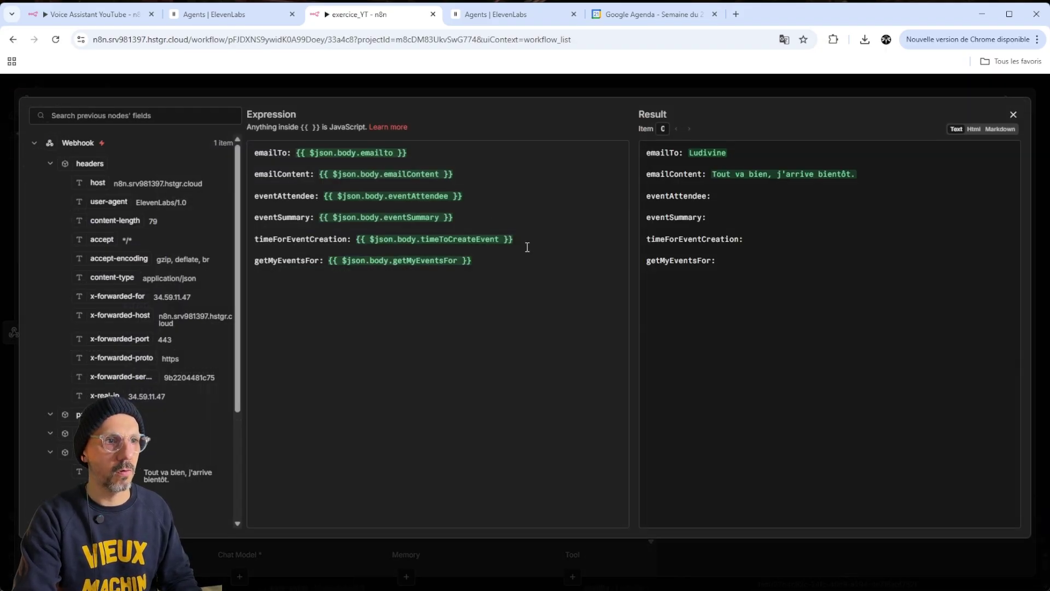
click(723, 173)
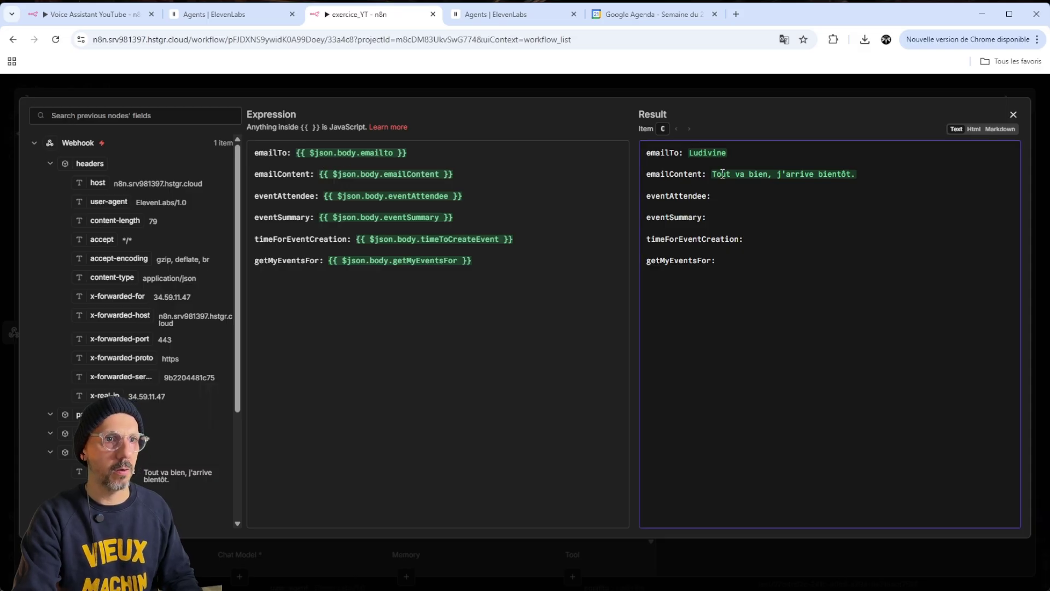
scroll(149, 378, down, 3)
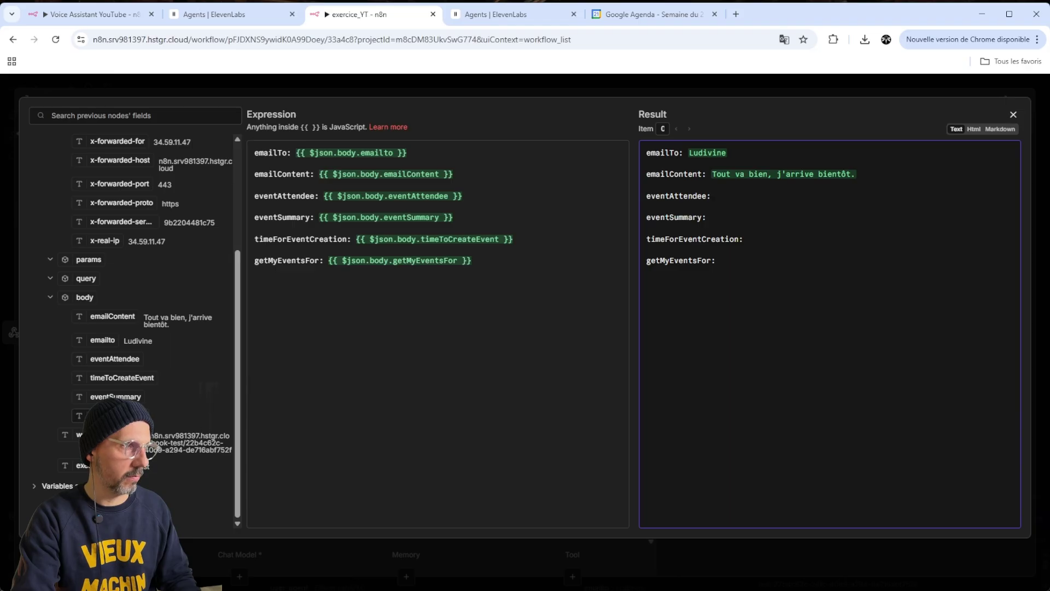
click(1013, 116)
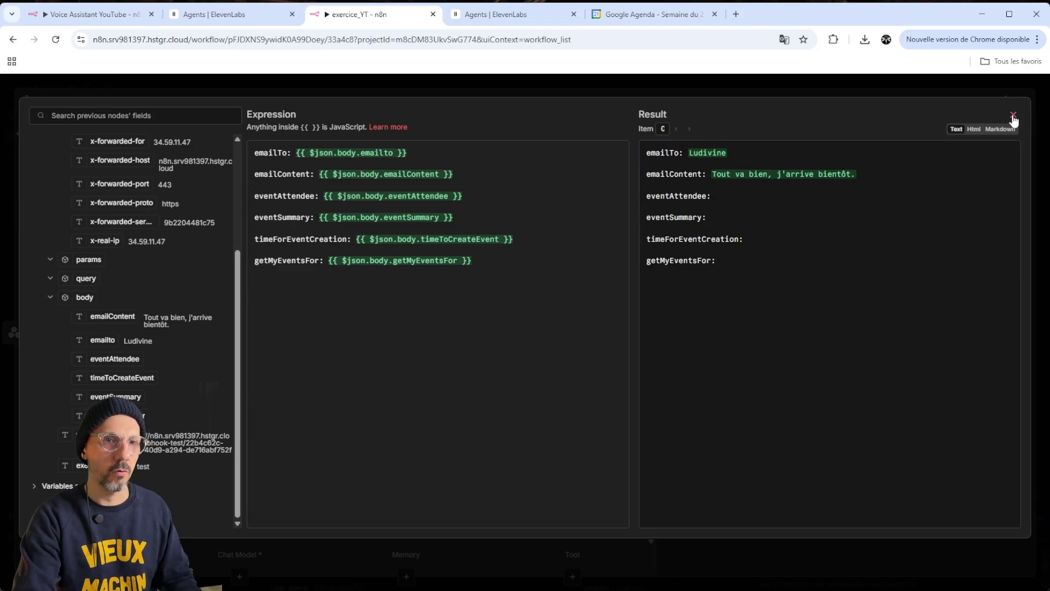
Add a 'variable test :' line at the prompt's end and drop the eventSummary field into it
click(455, 287)
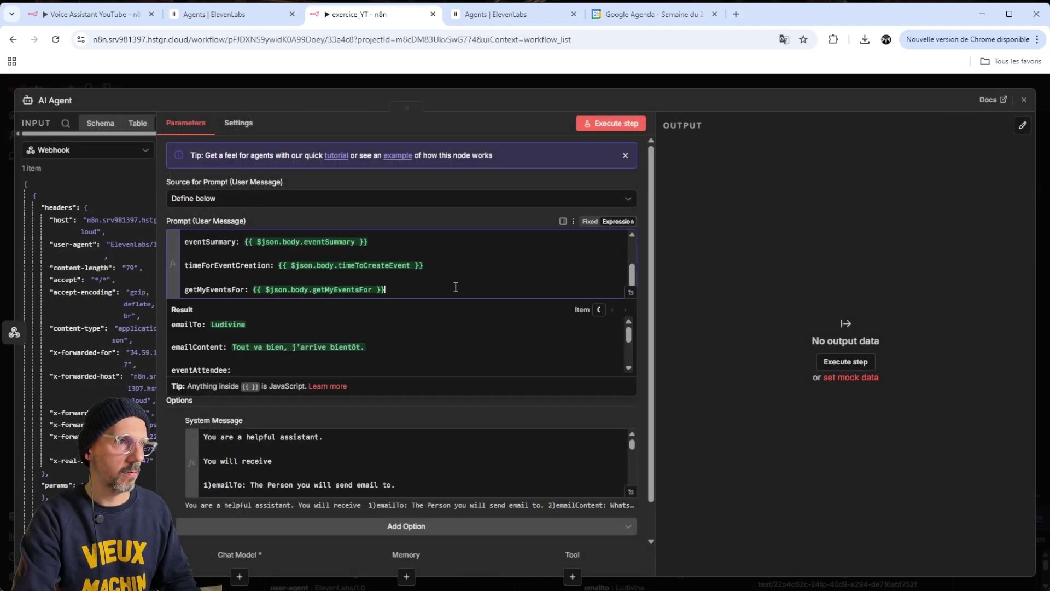
key(Return)
key(Return)
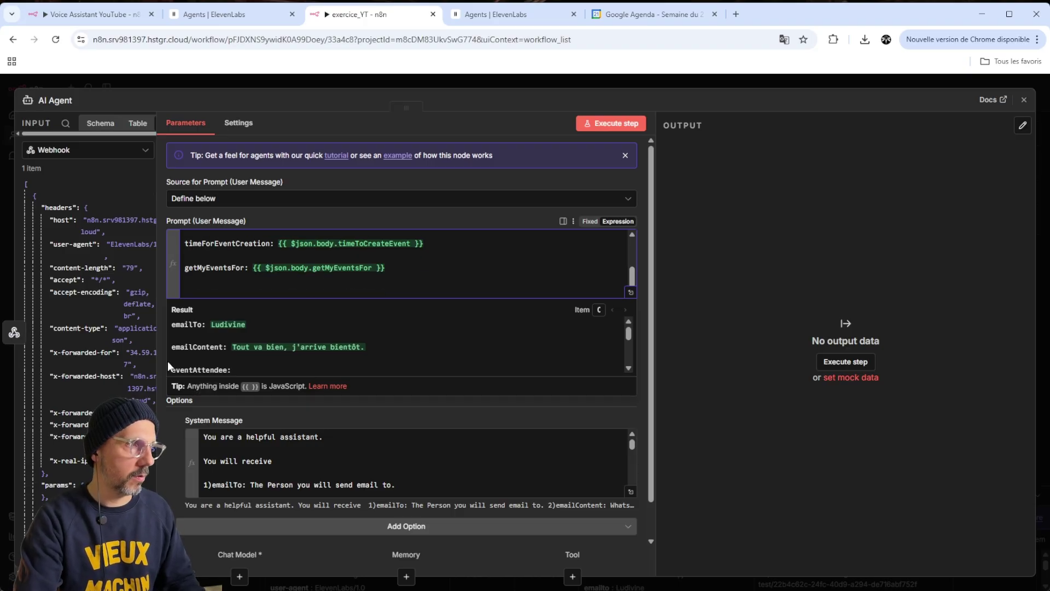
text(vb)
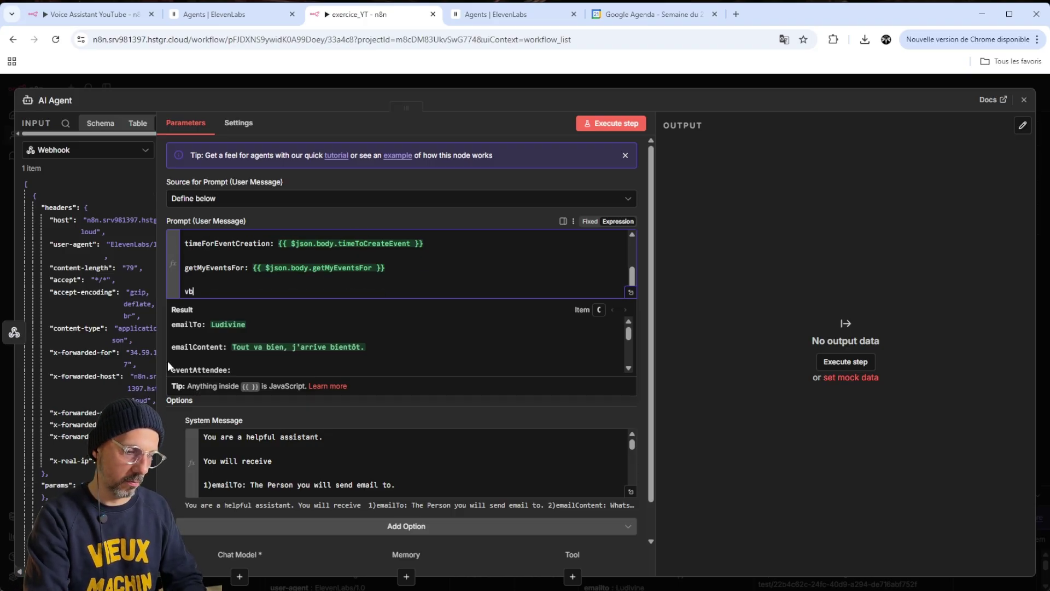
key(BackSpace)
text(ariable test :)
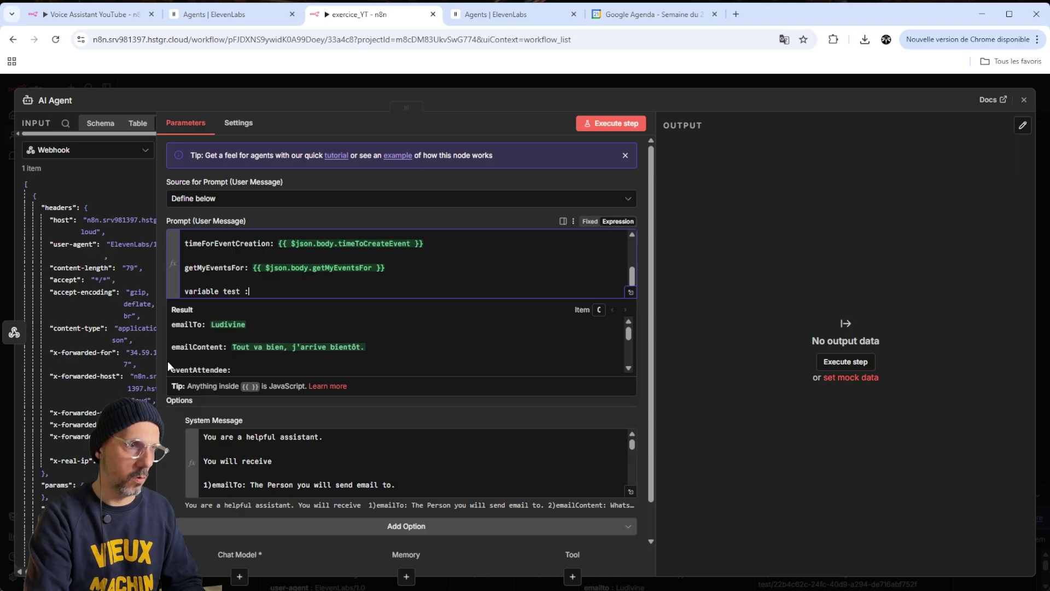
scroll(78, 390, down, 4)
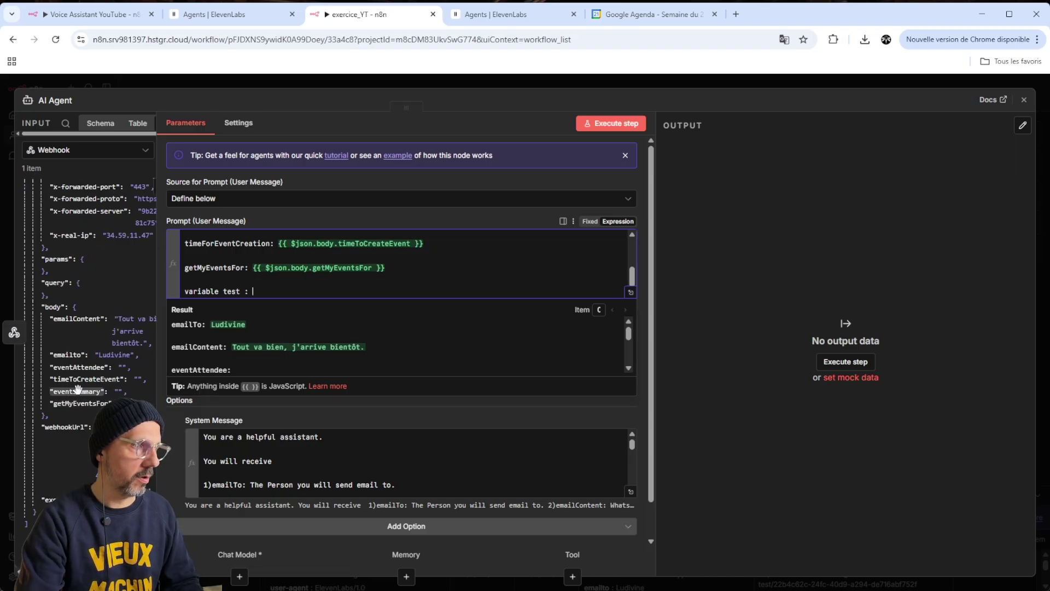
drag(78, 389, 277, 296)
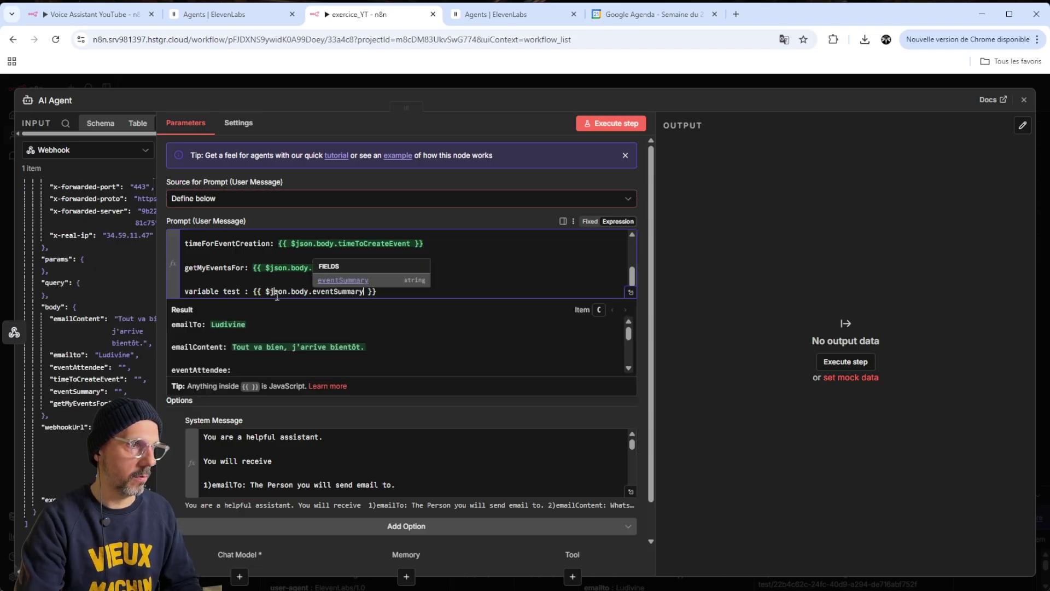
Switch the input to Schema view, widen the panel, and delete the eventSummary expression
click(100, 123)
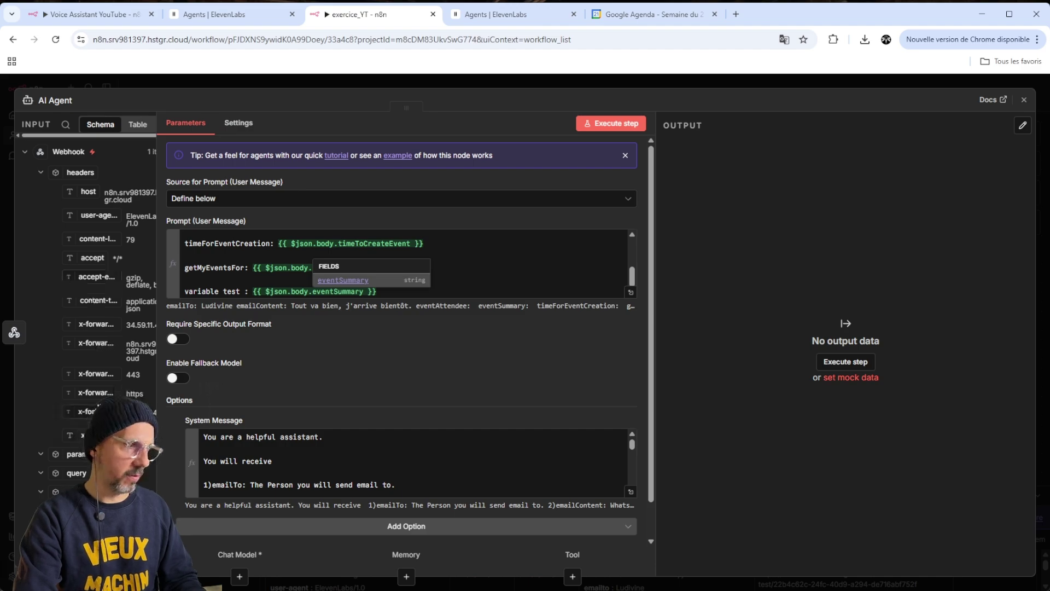
scroll(82, 389, down, 2)
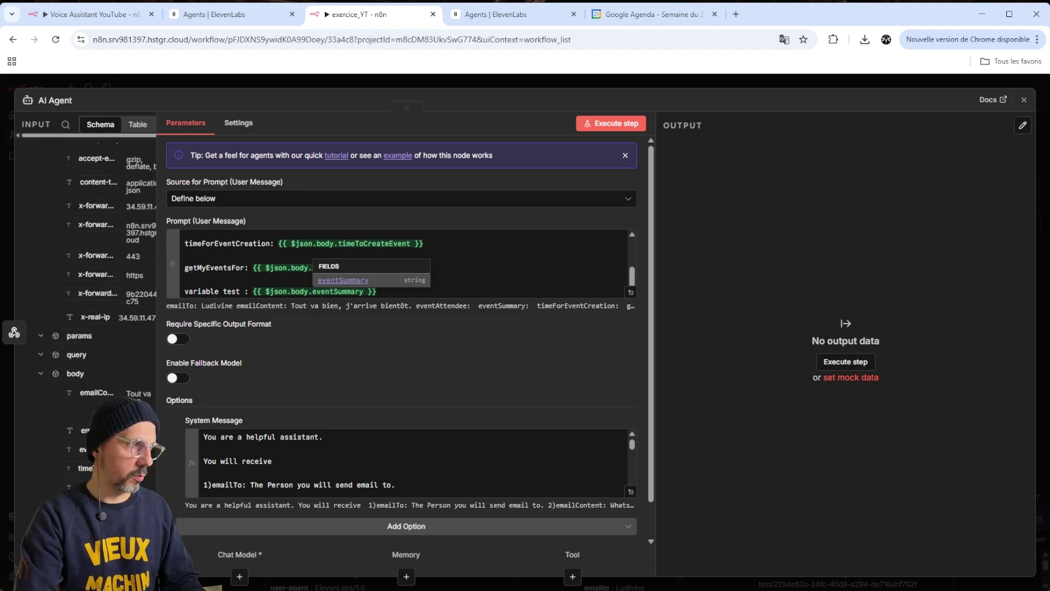
drag(436, 289, 316, 295)
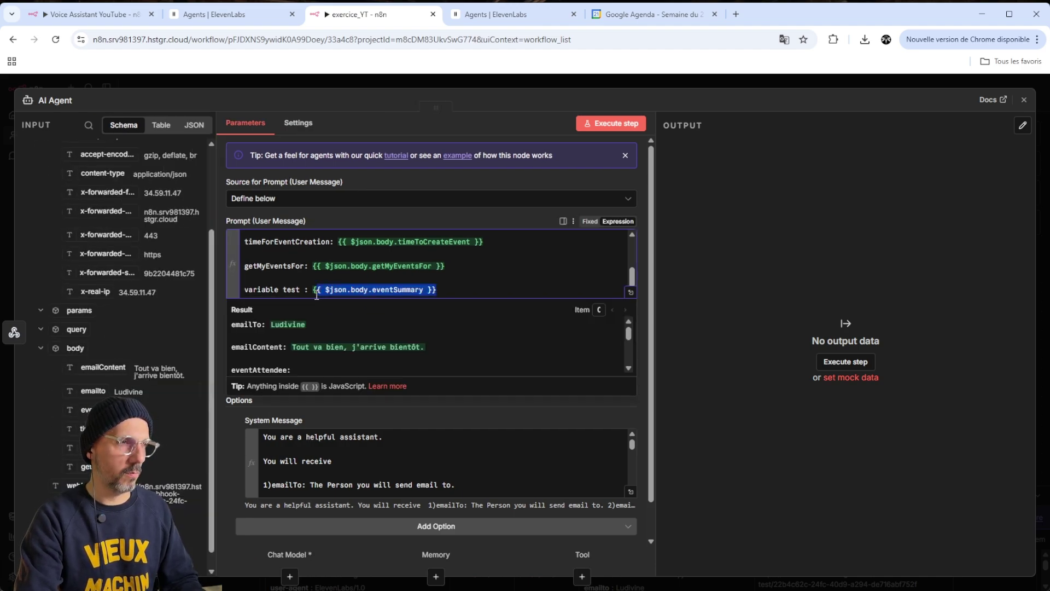
key(BackSpace)
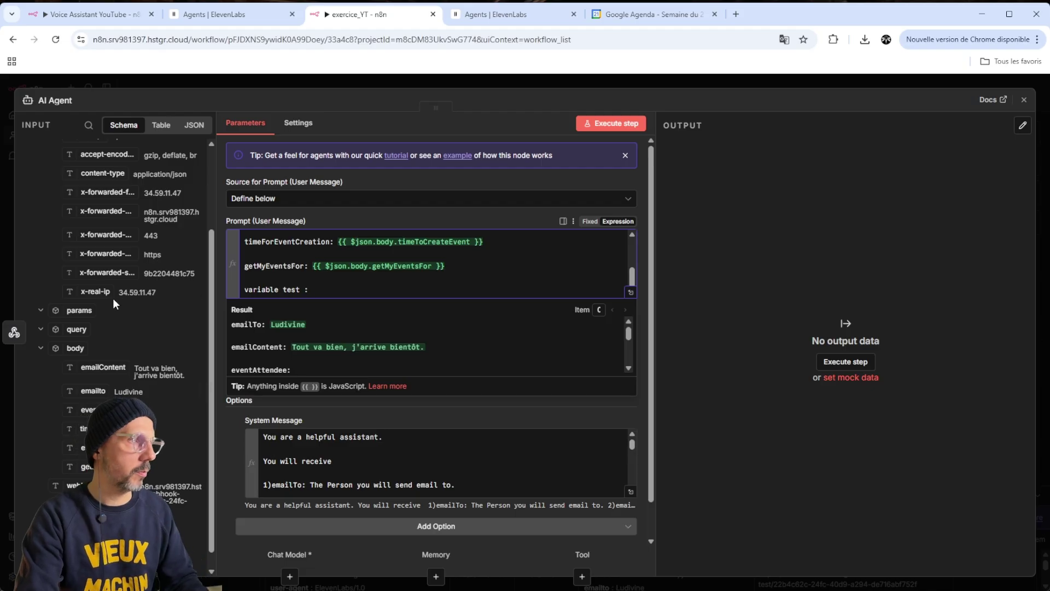
Insert the headers.host field into the test line, then select and delete it
scroll(106, 309, up, 3)
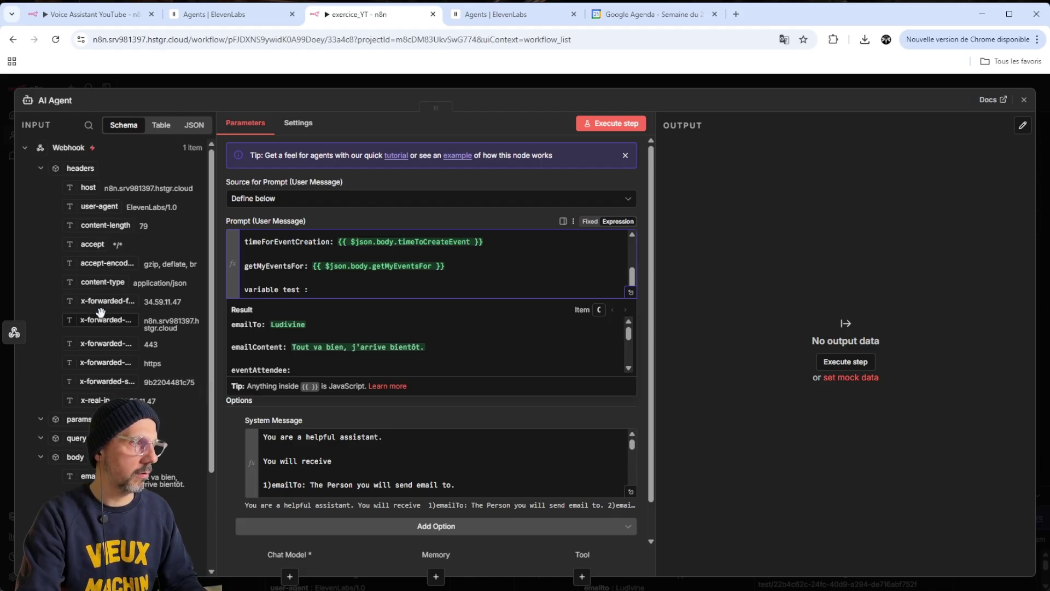
drag(84, 187, 353, 289)
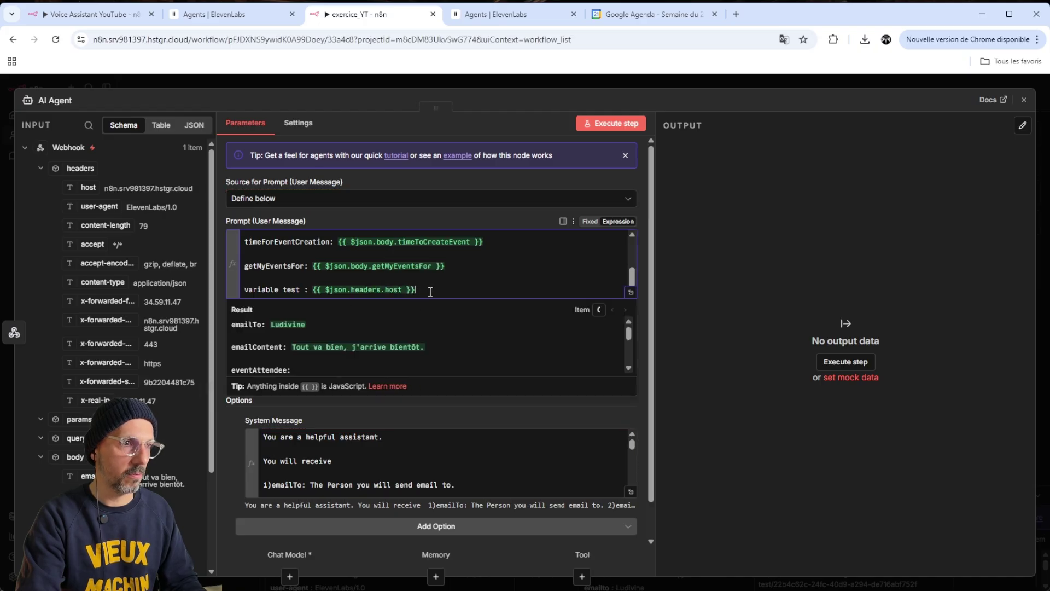
drag(431, 292, 313, 290)
key(BackSpace)
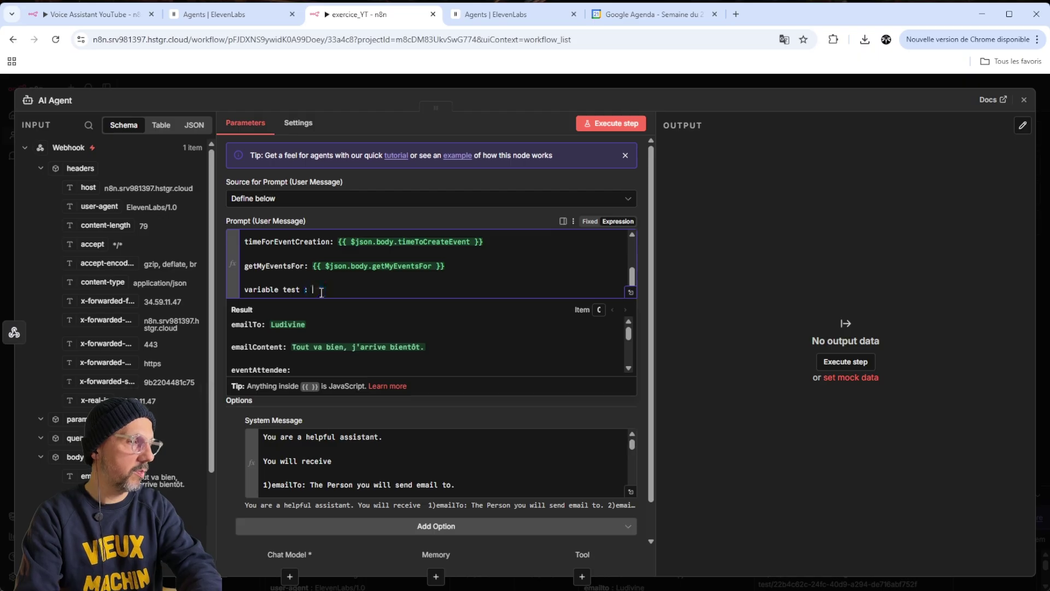
scroll(38, 414, down, 4)
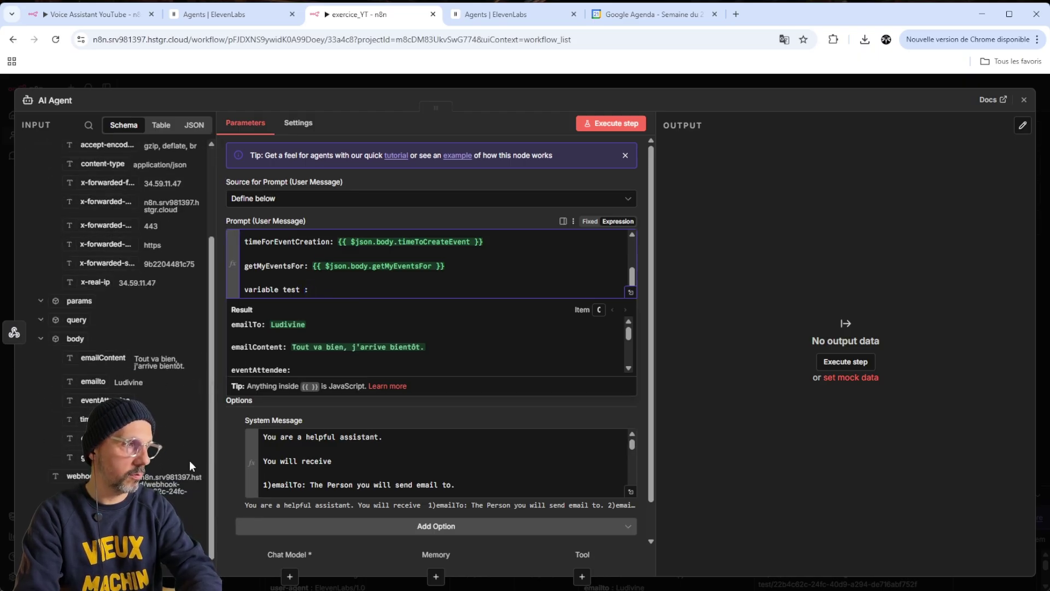
click(460, 351)
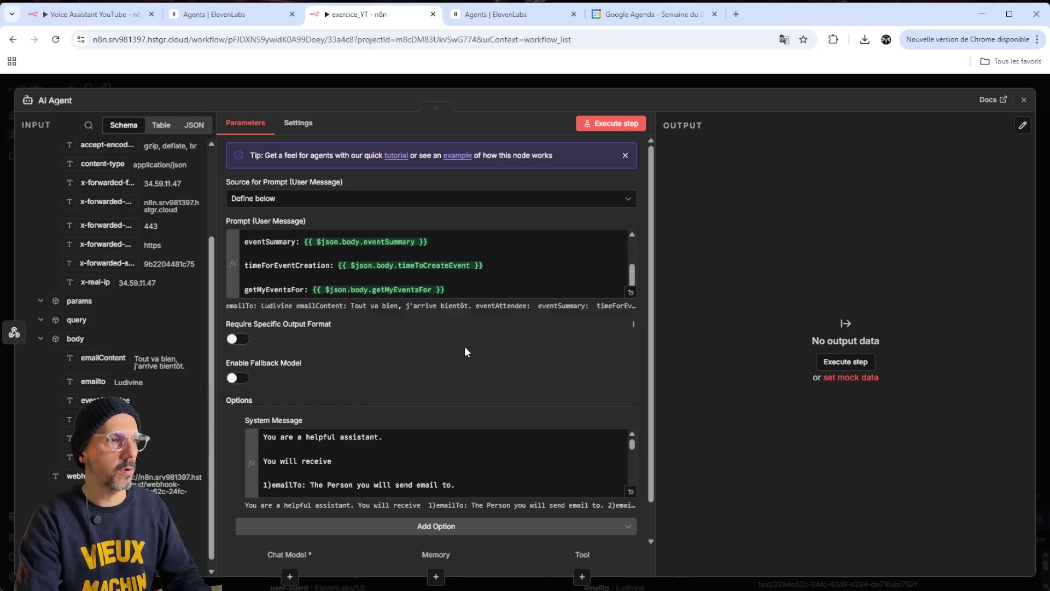
scroll(465, 346, down, 1)
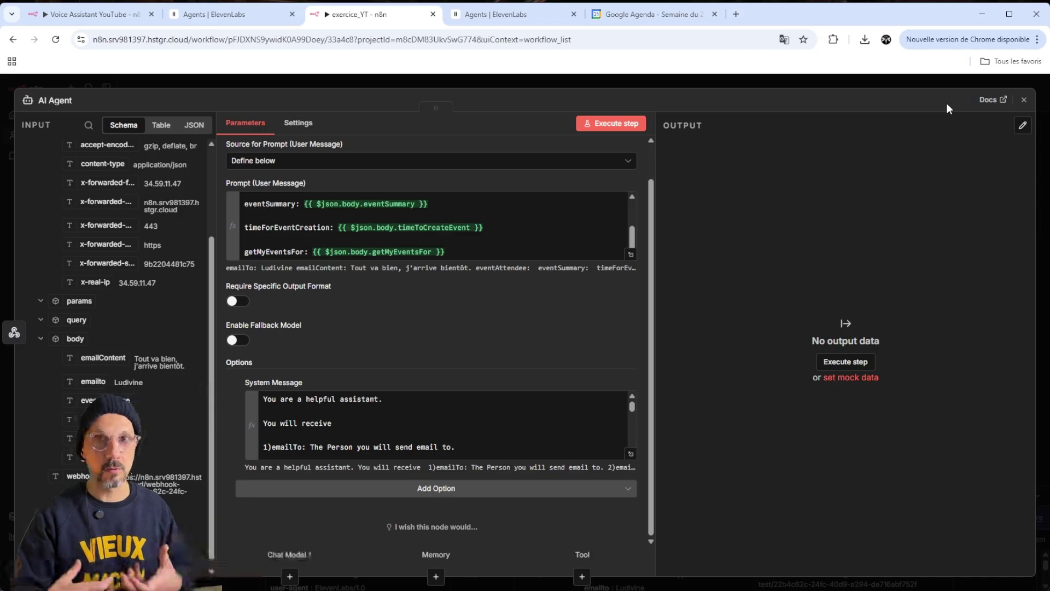
Attach an OpenAI Chat Model to the AI Agent's Chat Model connector via an 'open' search
click(1024, 105)
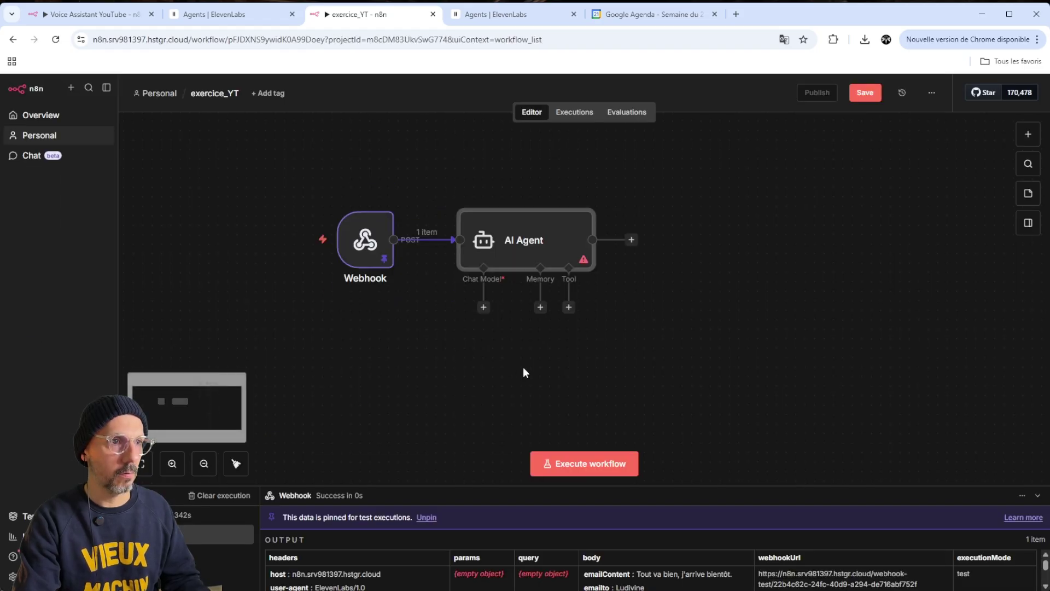
click(482, 307)
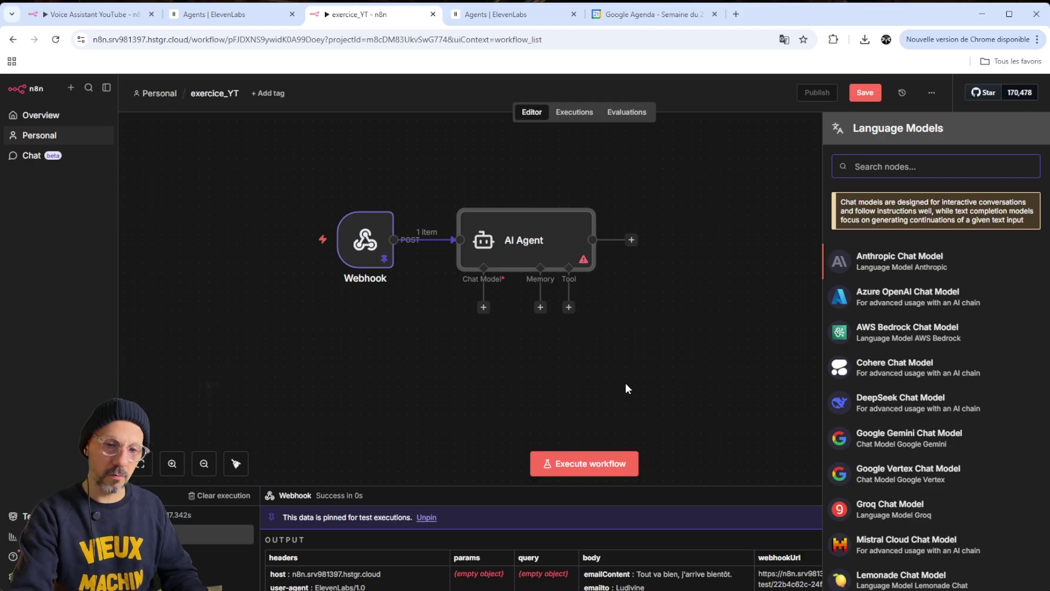
text(open)
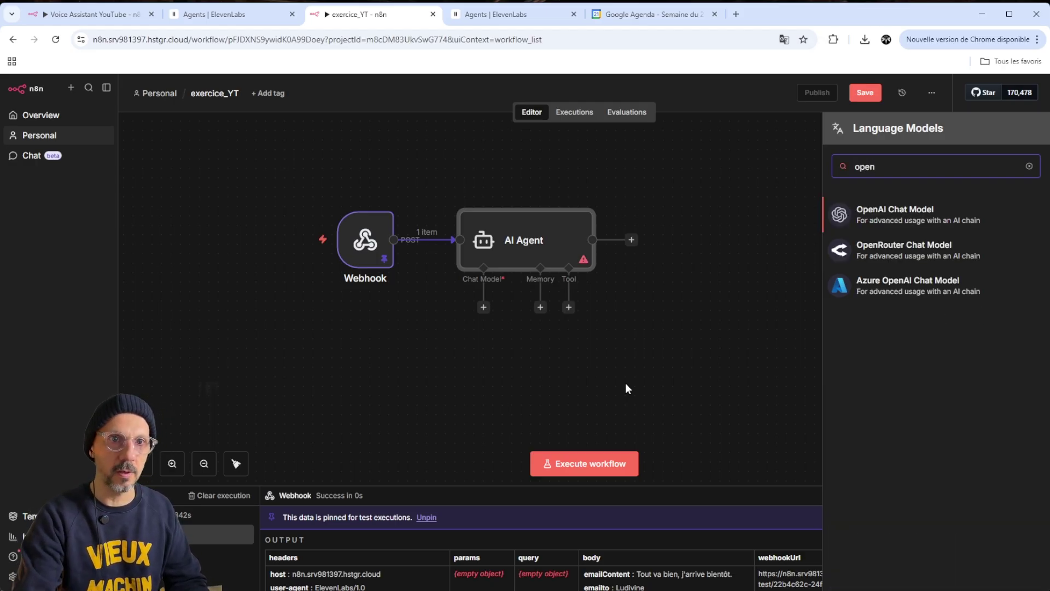
key(Return)
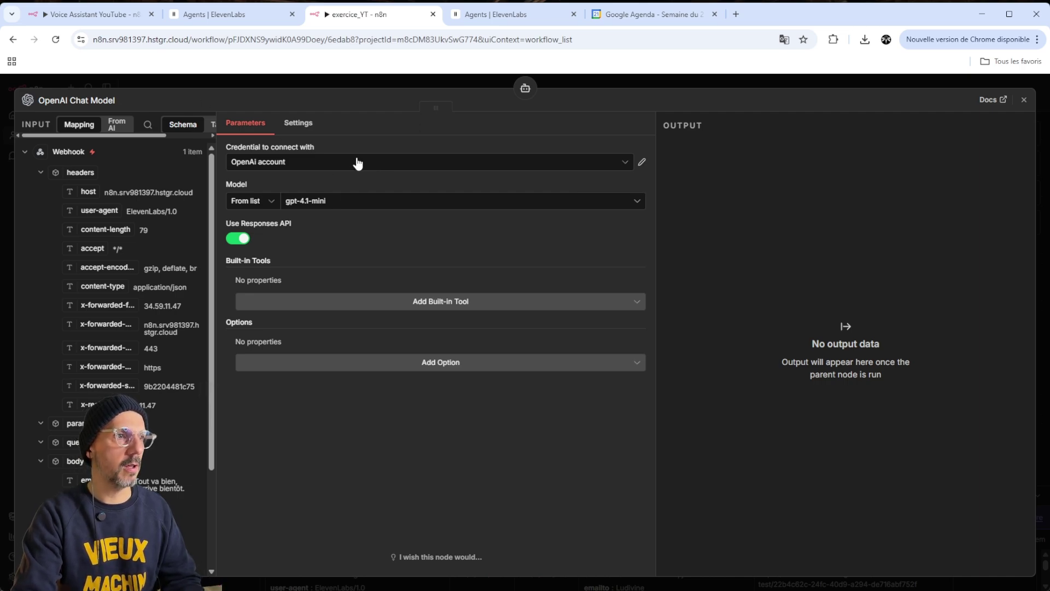
Keep the OpenAI account credential and switch the model from gpt-4.1-mini to gpt-5
click(315, 164)
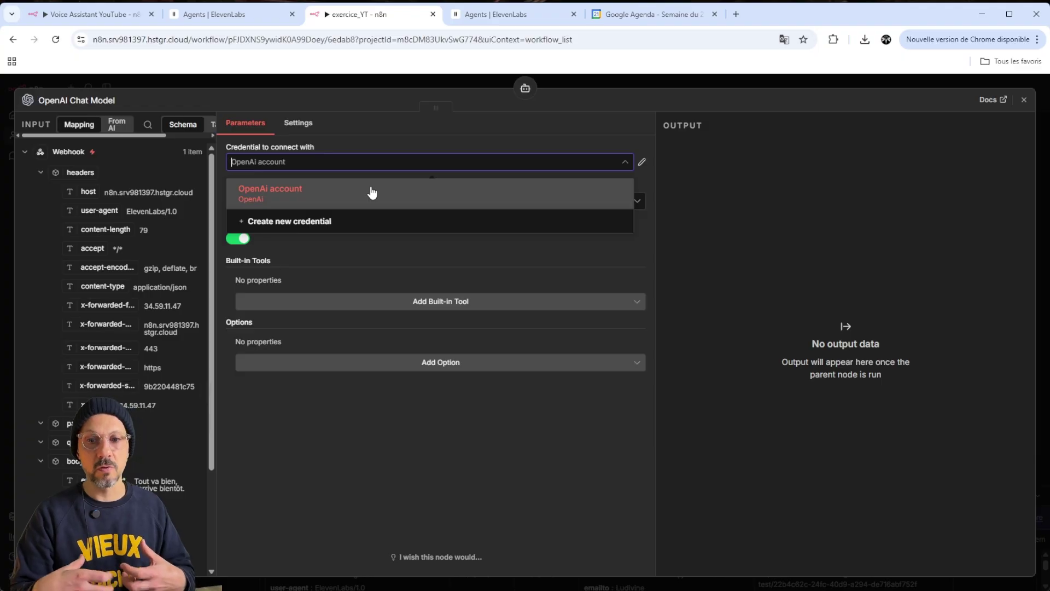
click(372, 193)
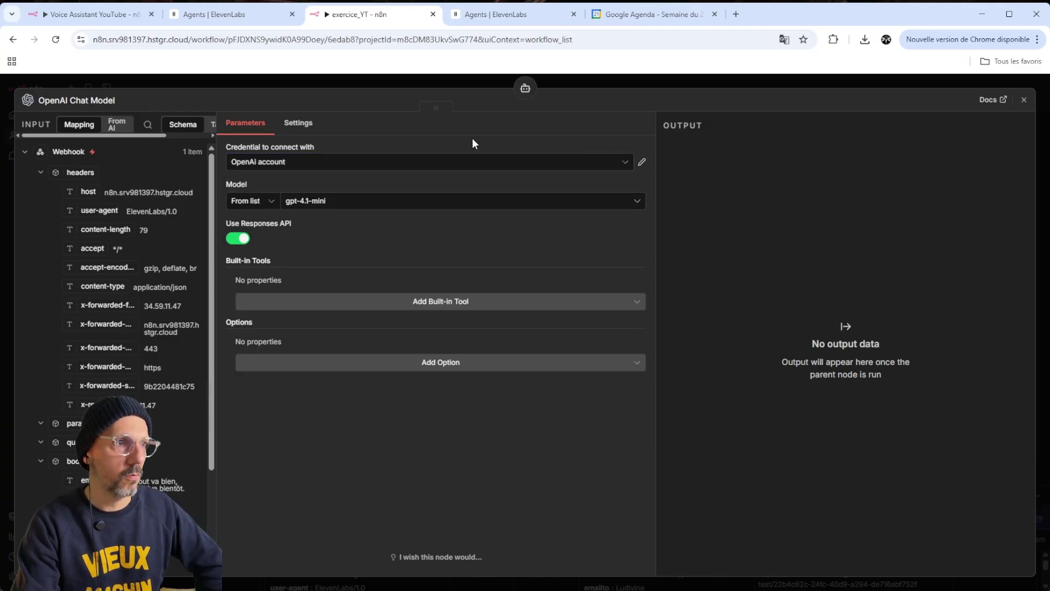
click(365, 202)
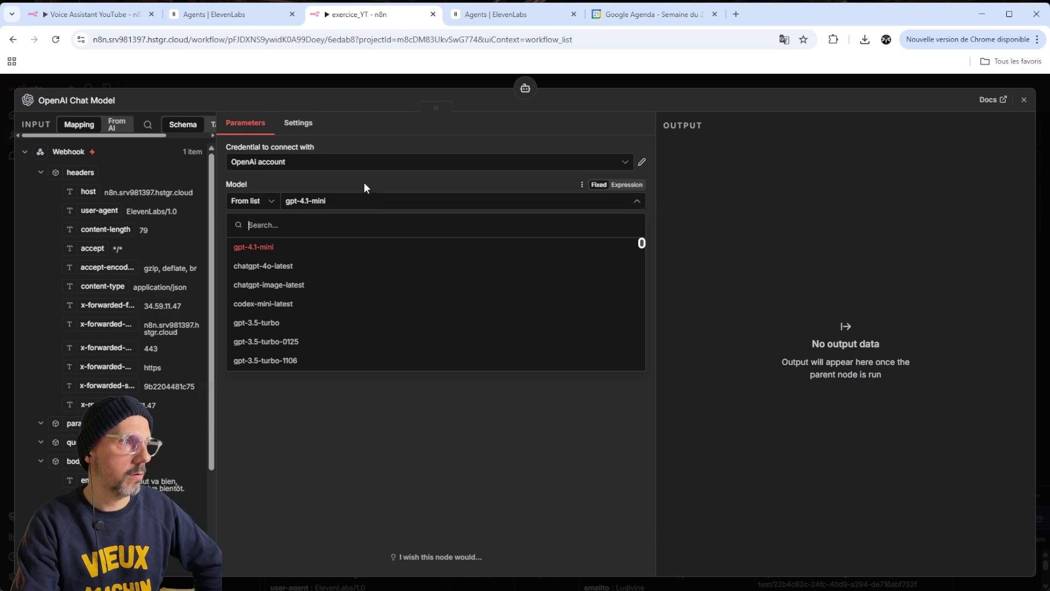
click(363, 182)
click(356, 202)
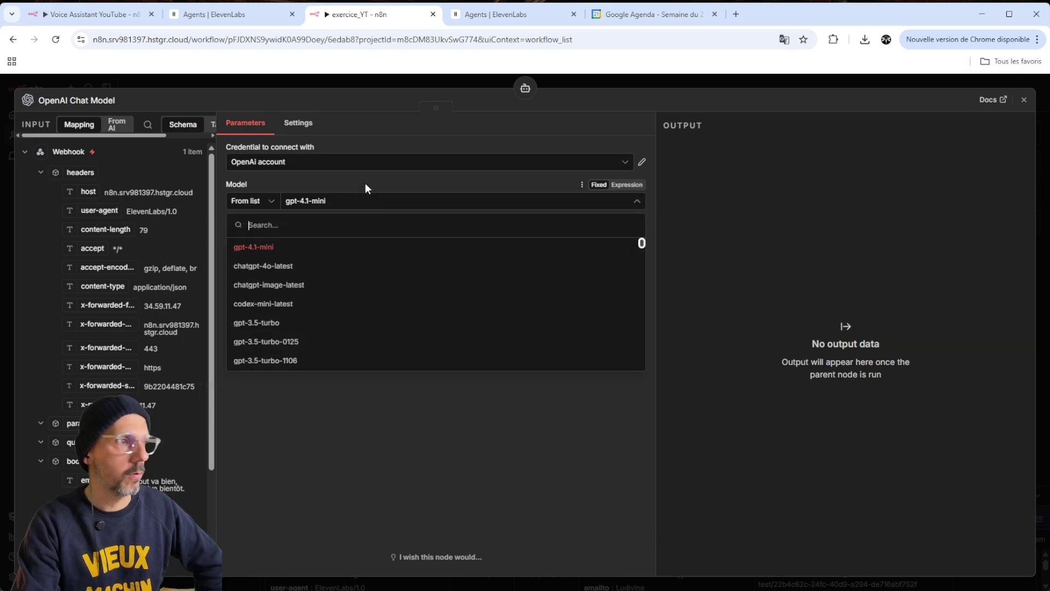
click(365, 182)
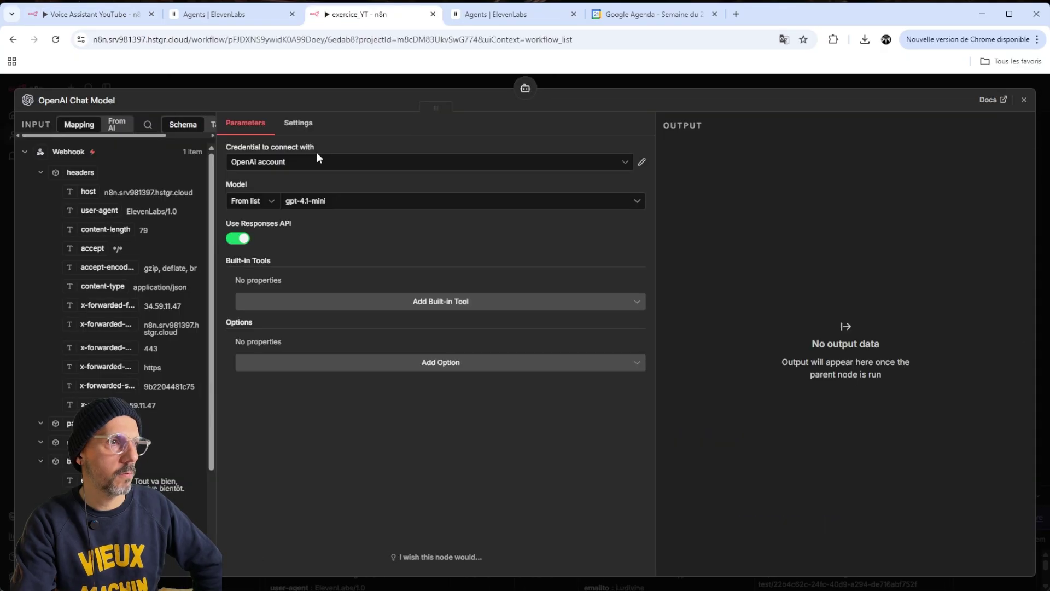
click(359, 204)
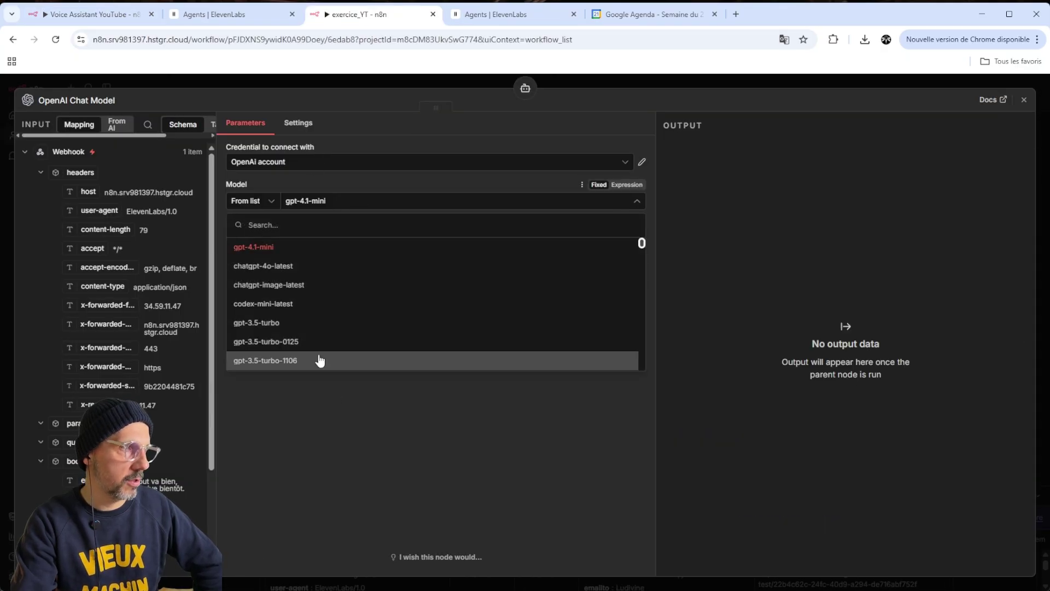
scroll(310, 334, down, 10)
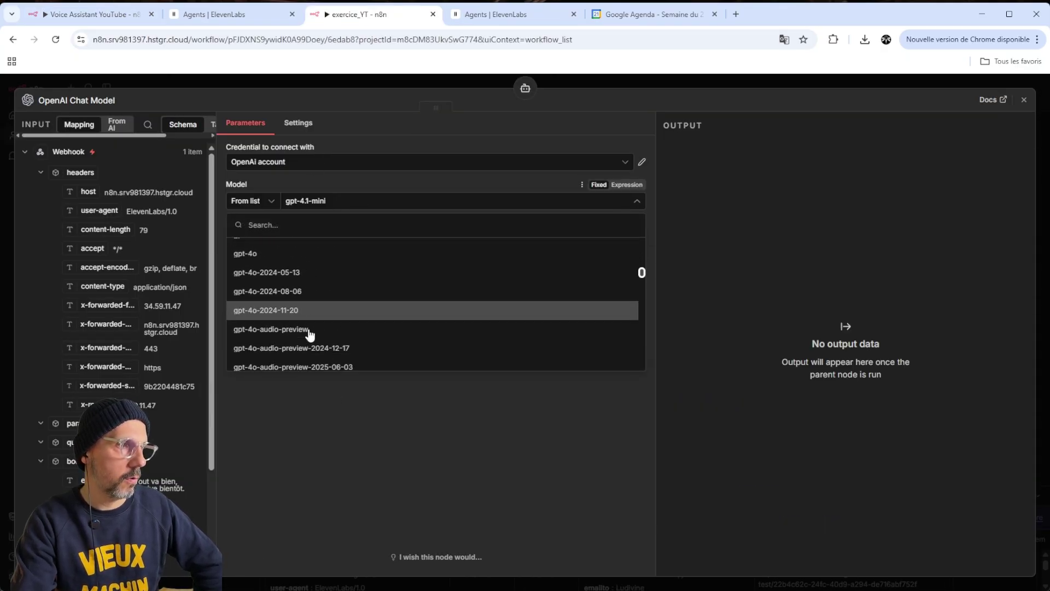
scroll(310, 334, down, 10)
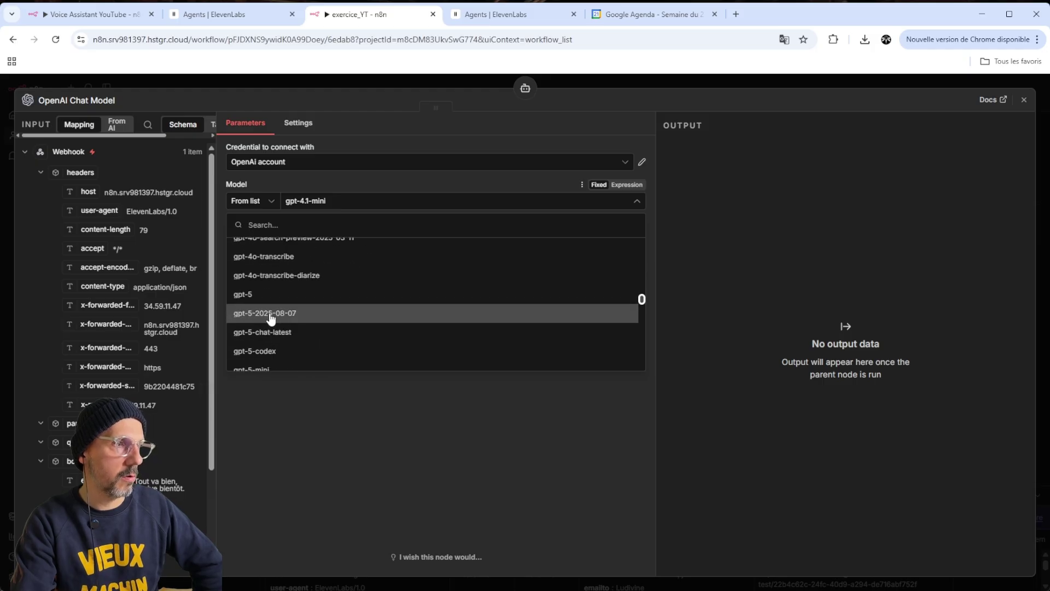
click(264, 297)
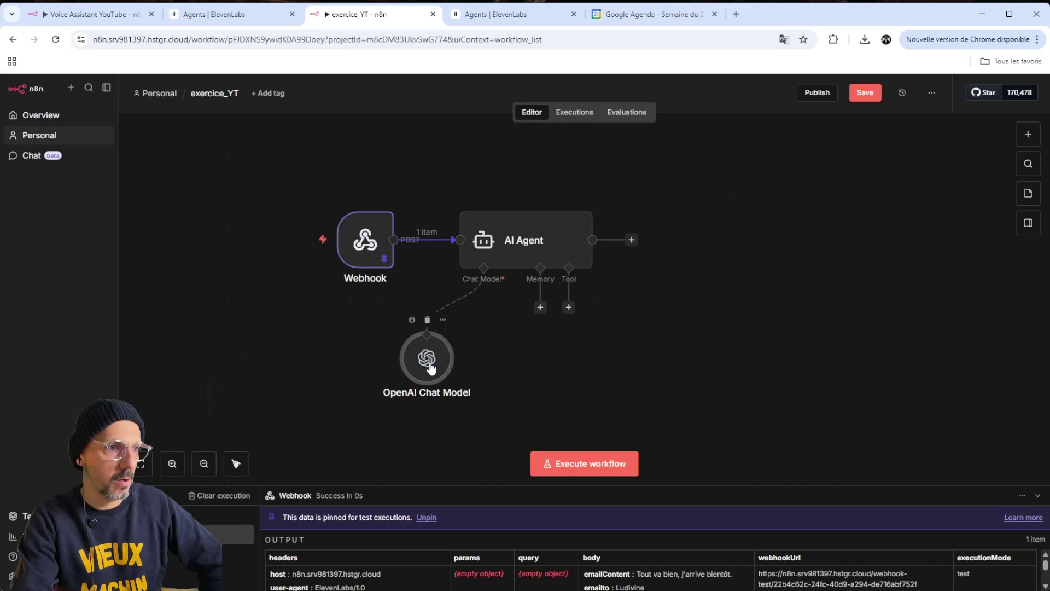
double_click(429, 363)
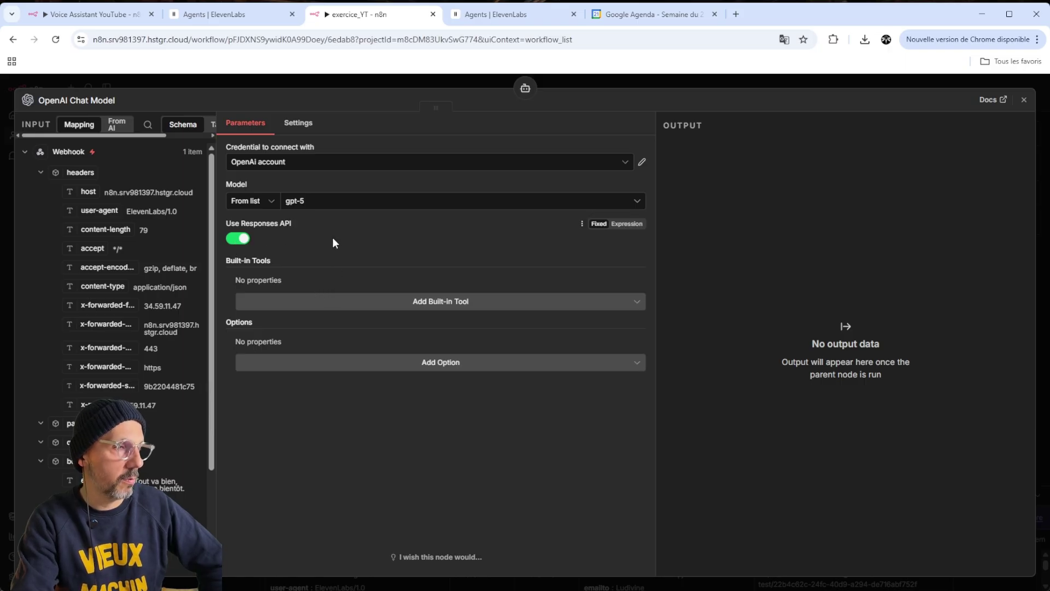
key(Escape)
Move the OpenAI Chat Model node under the AI Agent's Chat Model connector
click(540, 307)
click(519, 329)
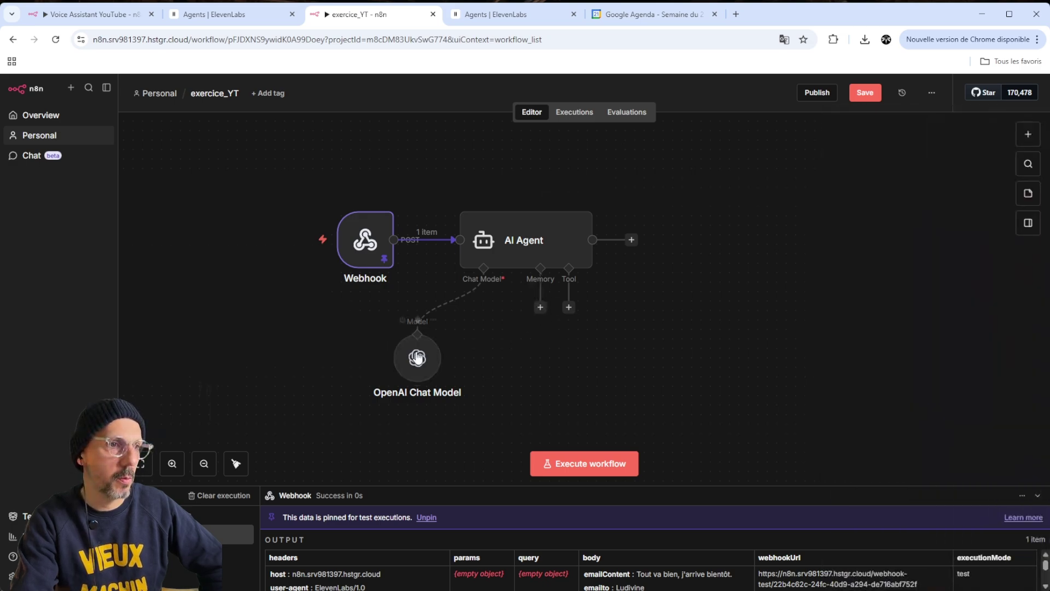
drag(416, 356, 455, 357)
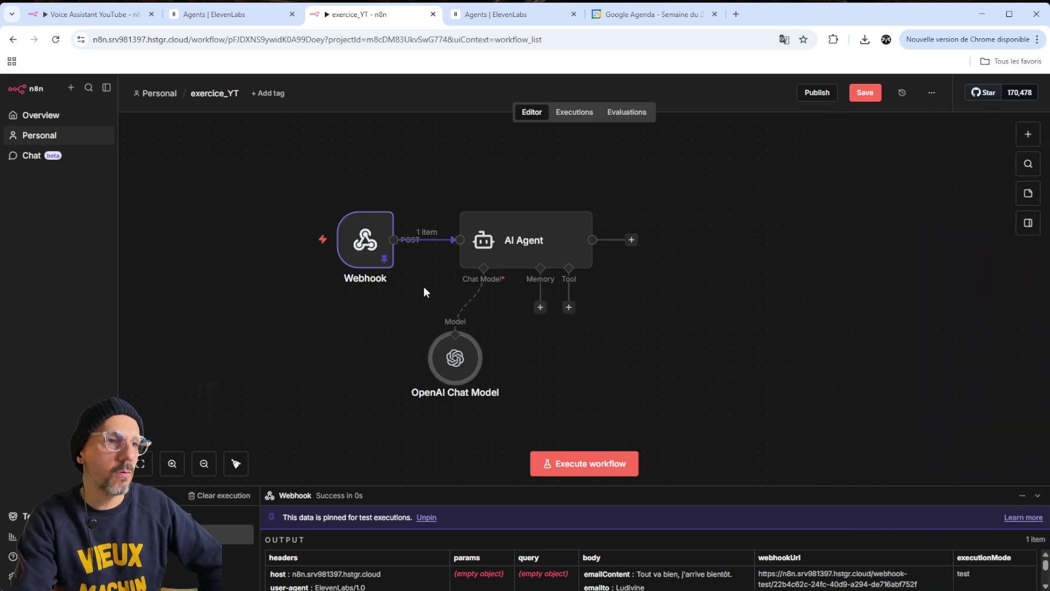
Execute the AI Agent step on the pinned webhook data
mouse_move(481, 280)
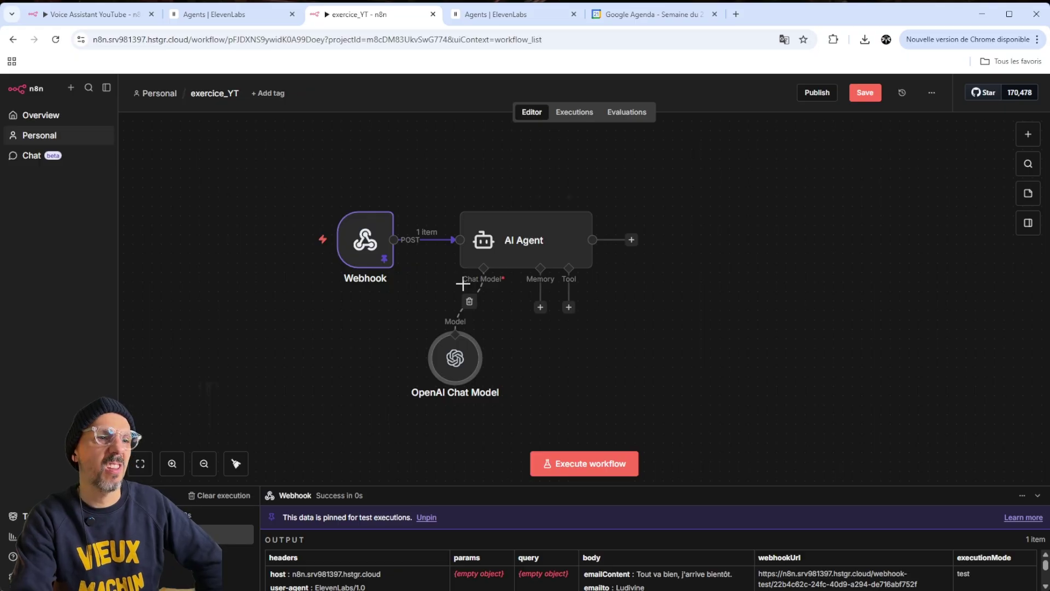
mouse_move(357, 247)
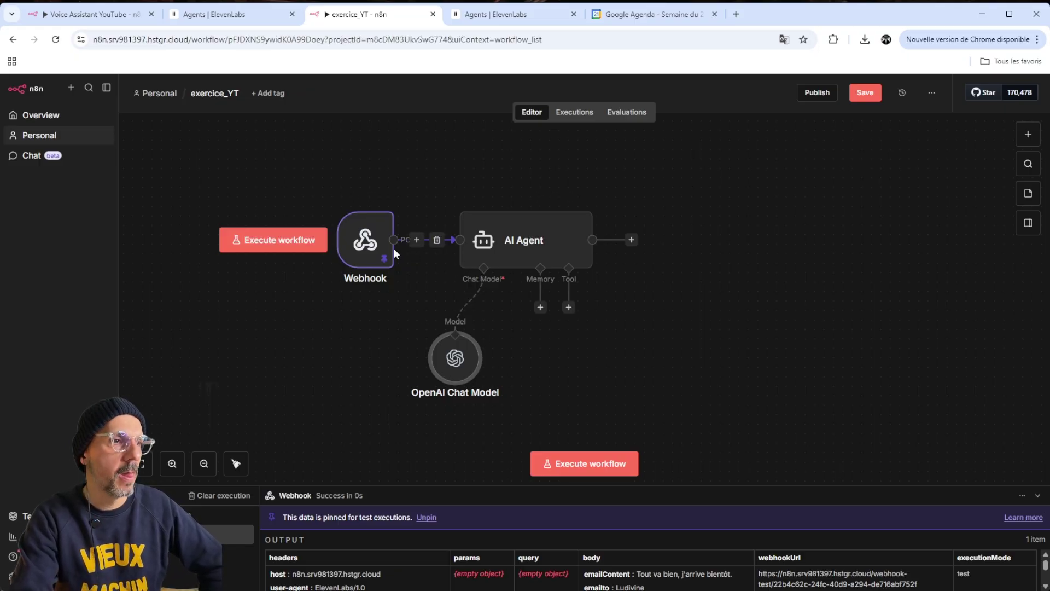
right_click(542, 229)
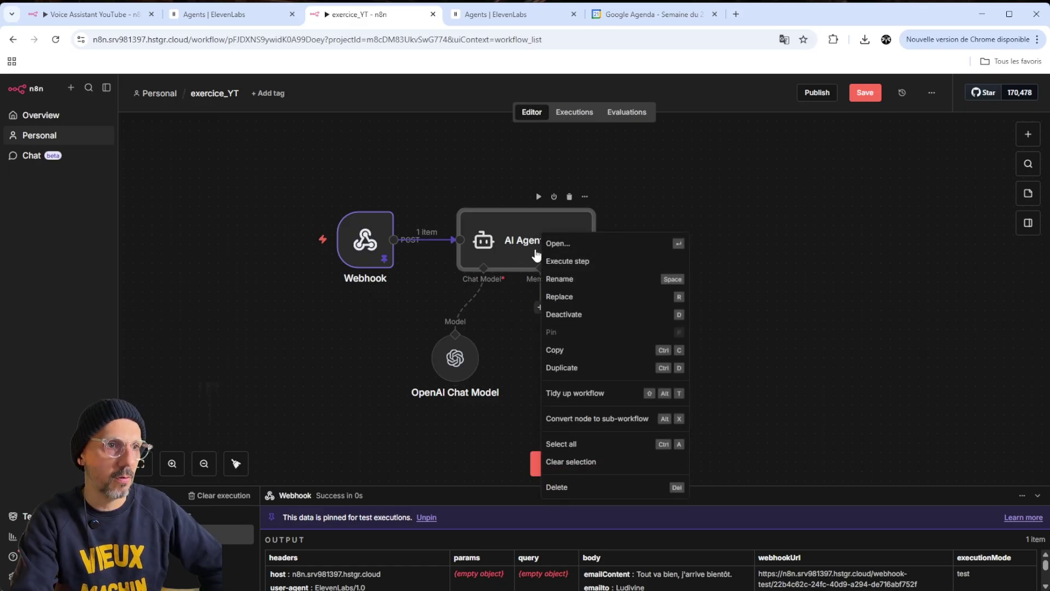
click(579, 262)
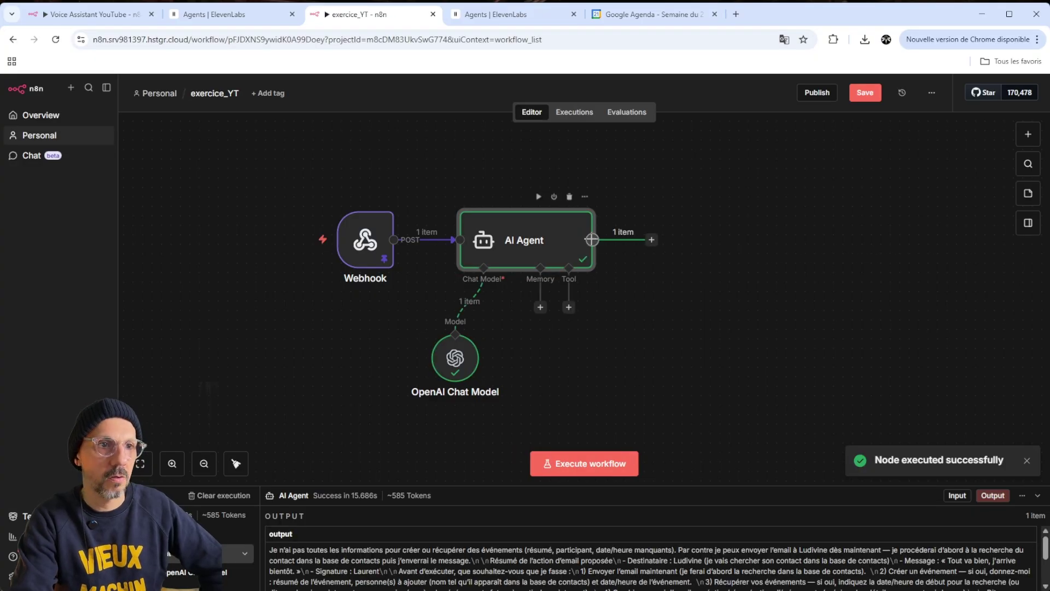
double_click(573, 244)
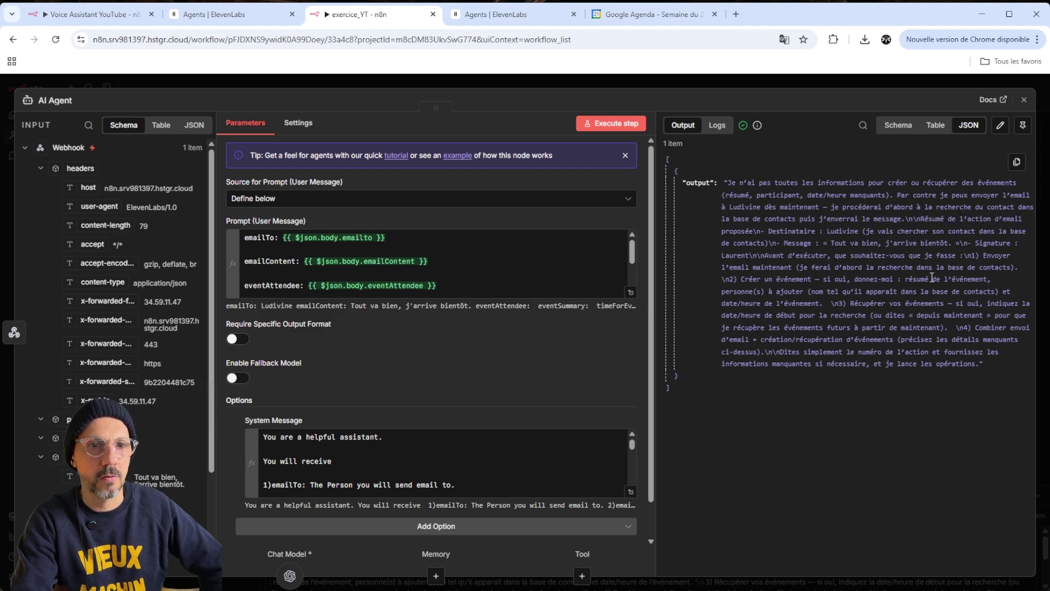
click(898, 125)
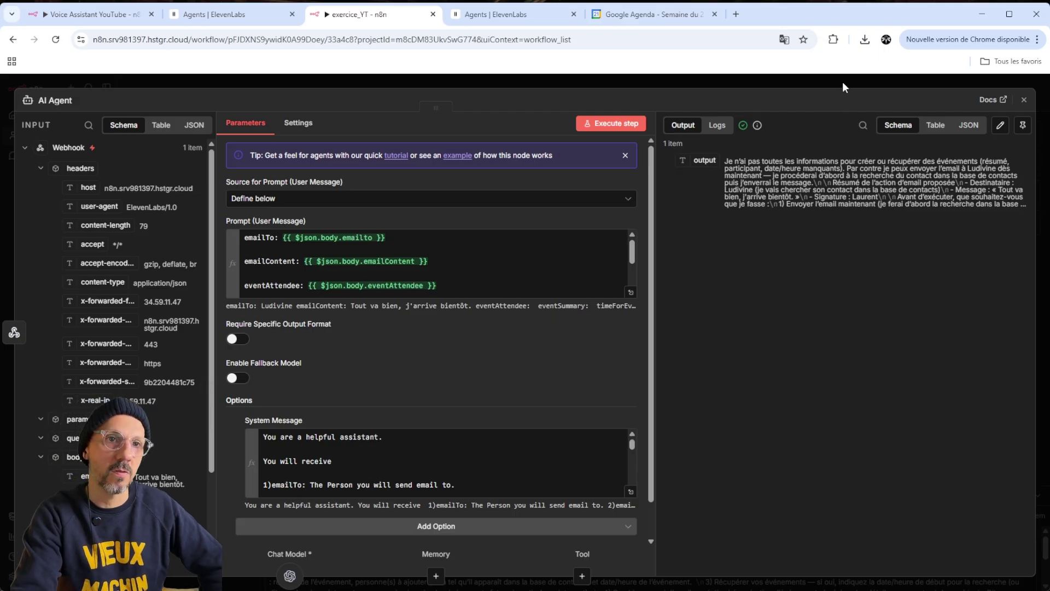
click(851, 78)
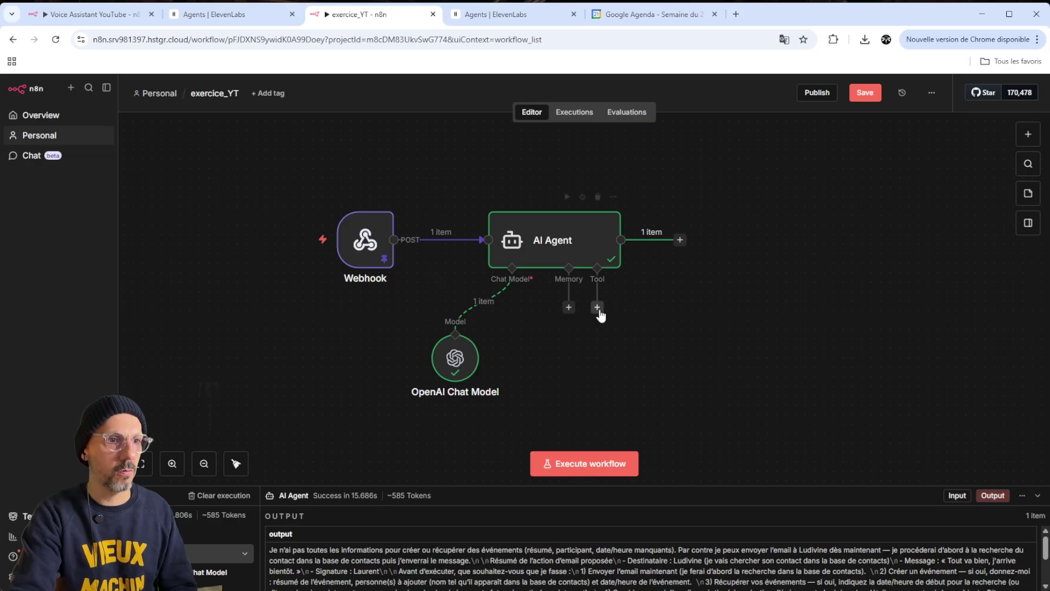
In a new browser tab, open Google Sheets from the Google apps grid
click(736, 14)
click(997, 95)
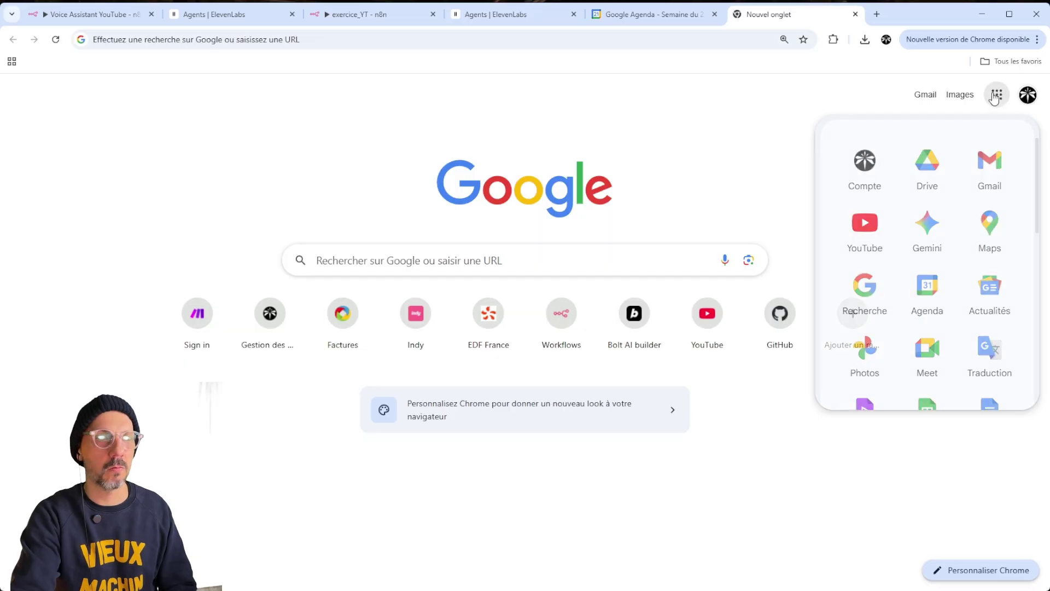
click(927, 405)
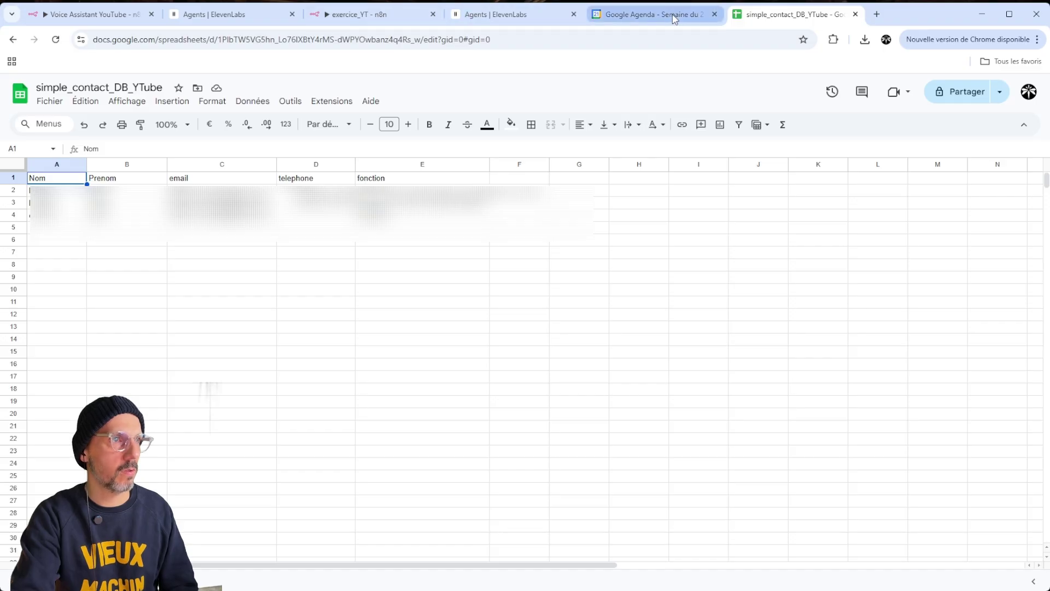
Back in the exercice_YT workflow, add a Google Sheets Tool to the AI Agent
click(351, 12)
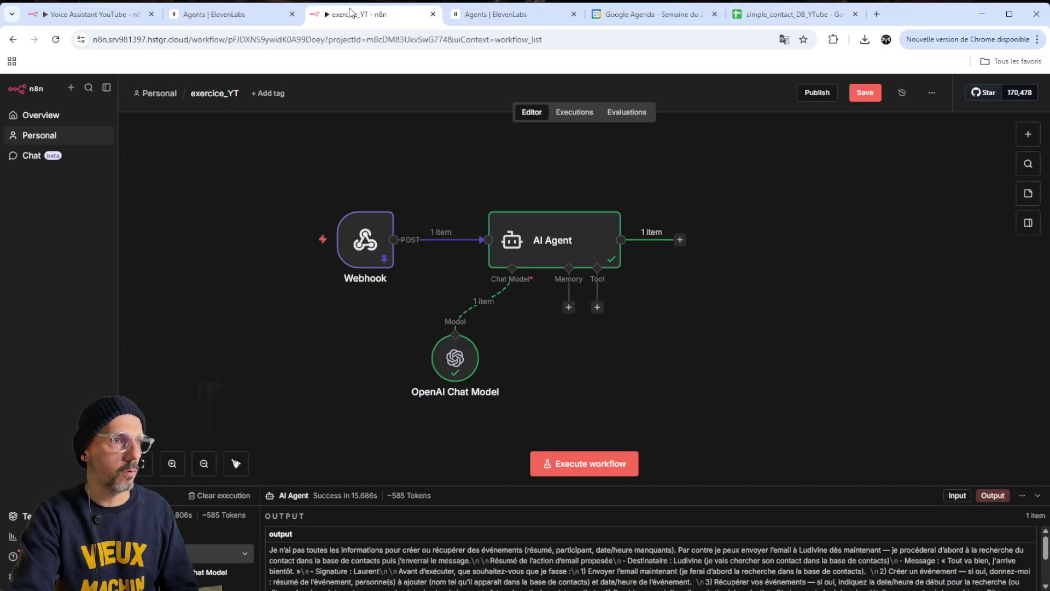
click(597, 307)
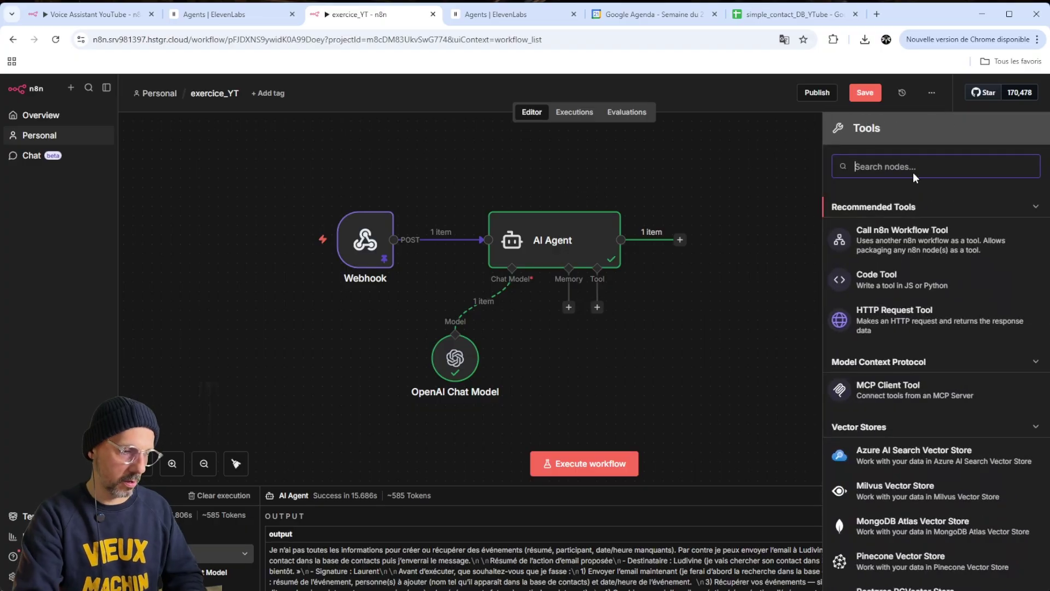
text(sh)
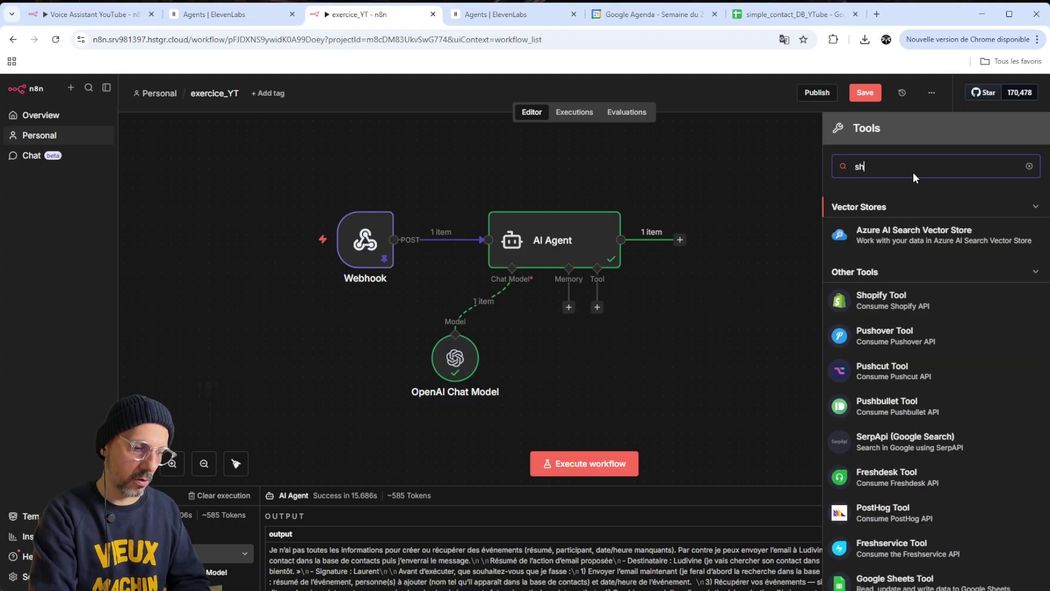
text(e)
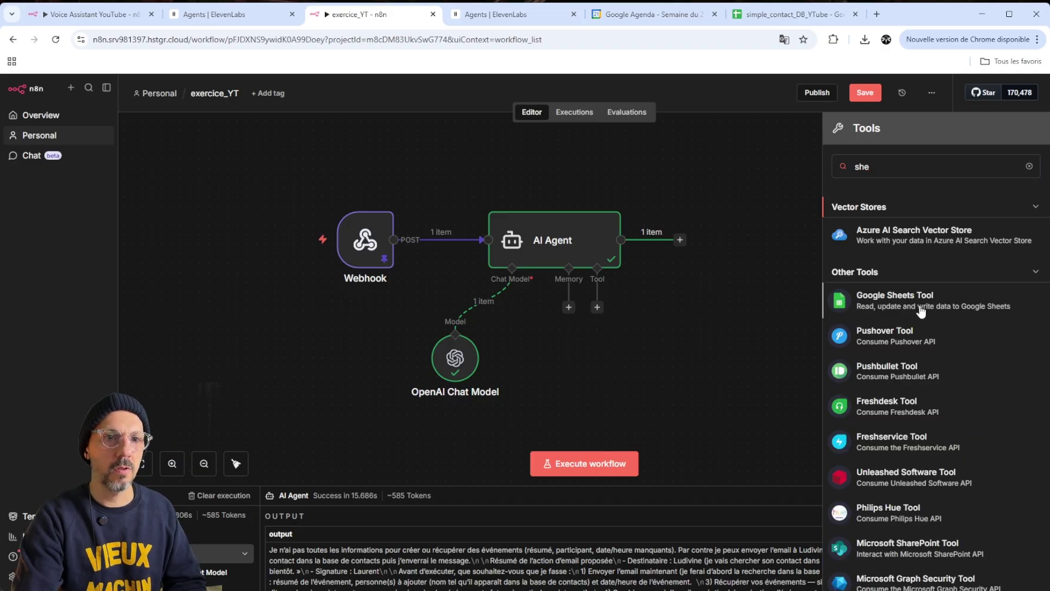
click(922, 309)
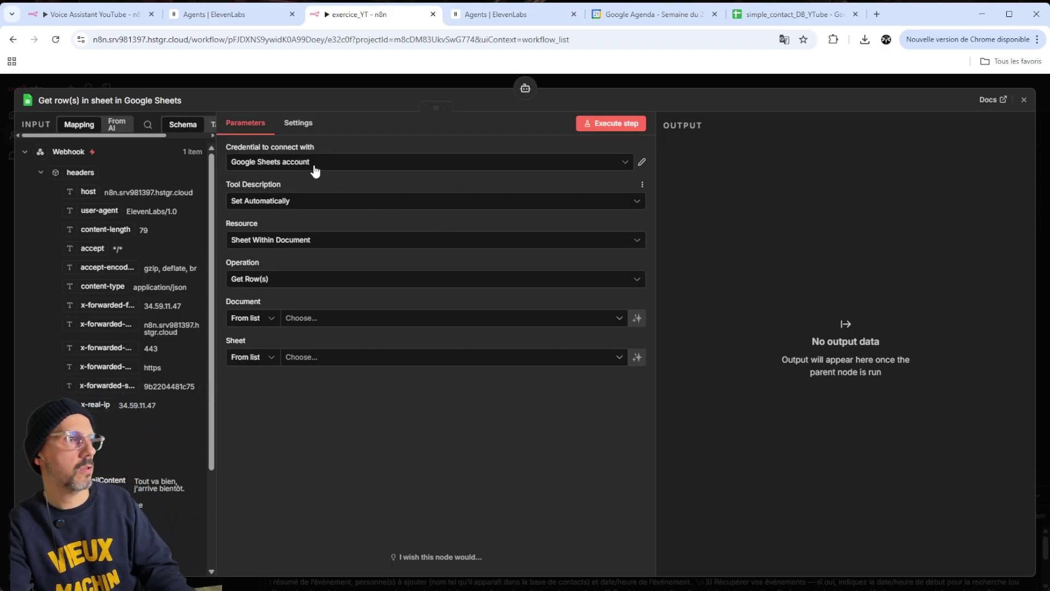
Keep the Google Sheets account credential, automatic tool description, and Get Row(s) operation
click(344, 165)
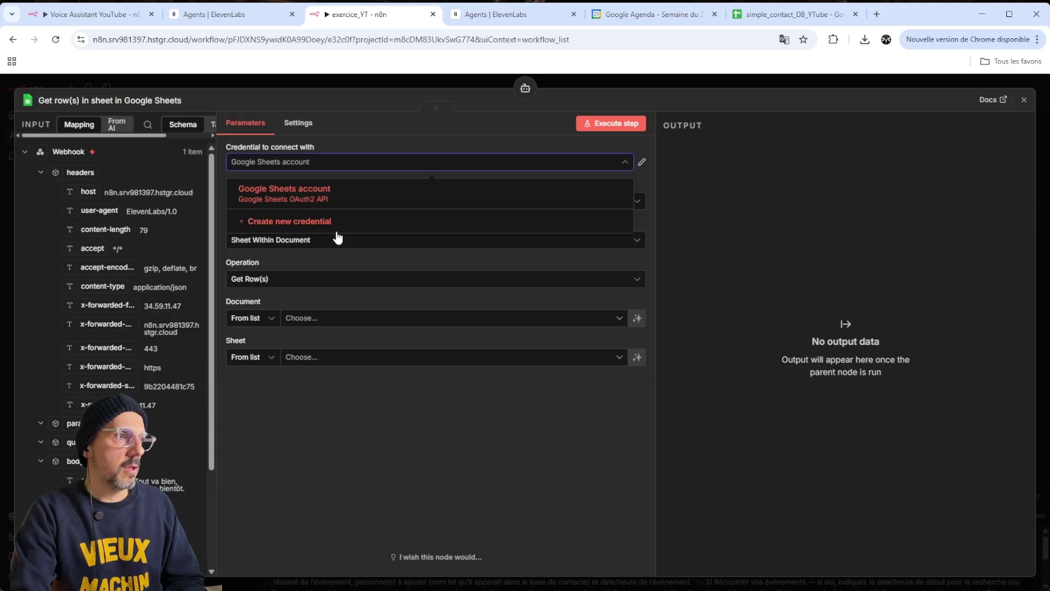
click(394, 162)
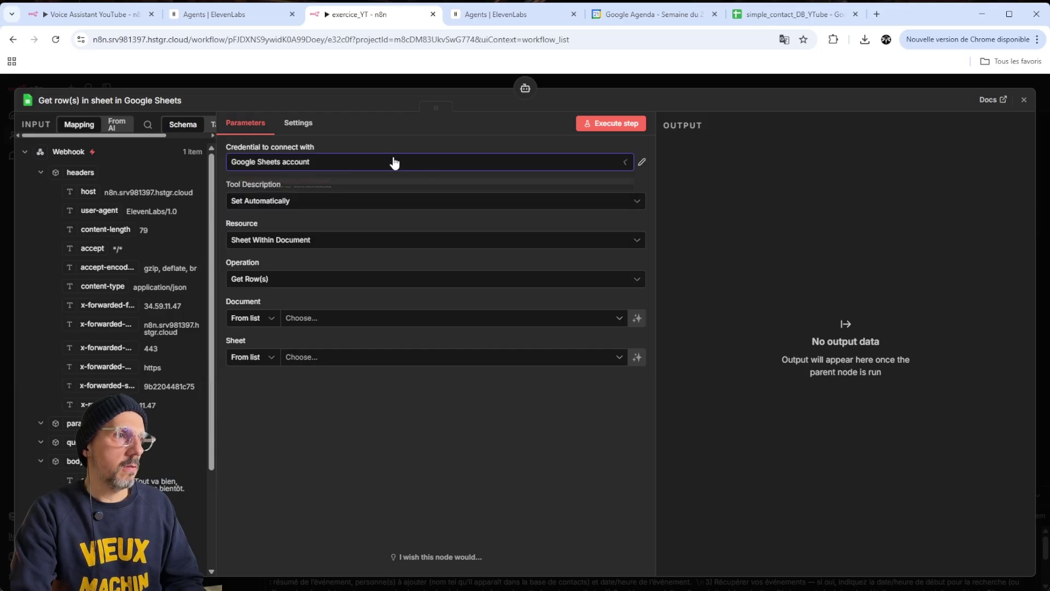
click(352, 164)
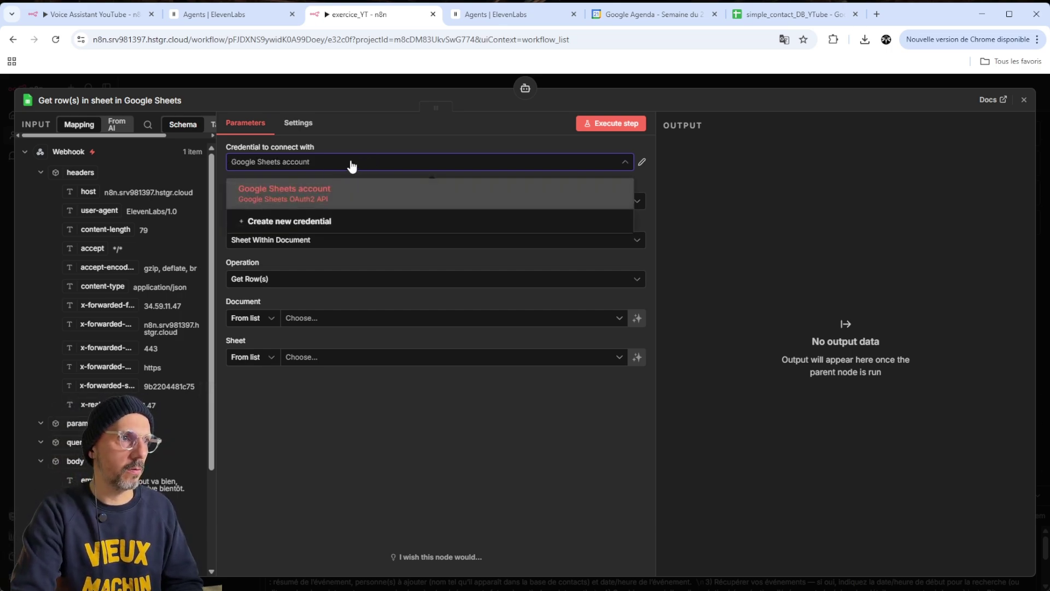
click(375, 140)
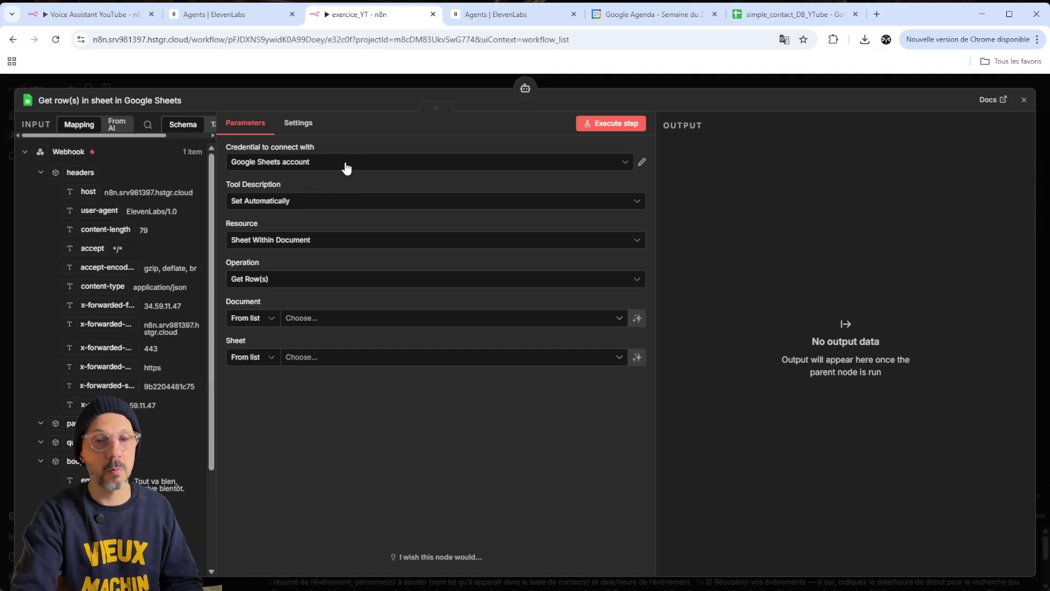
click(316, 200)
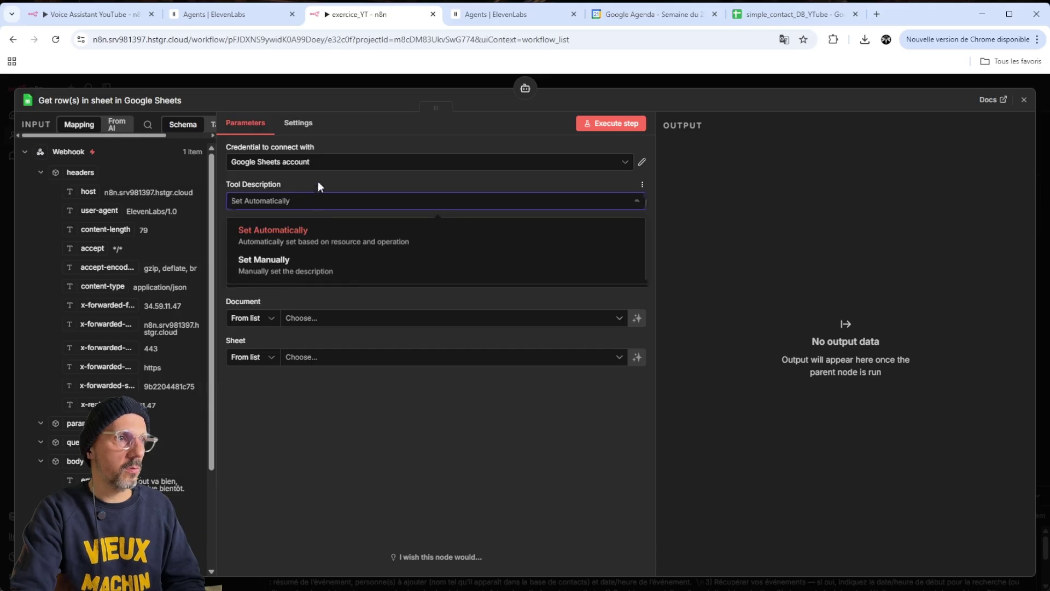
click(317, 182)
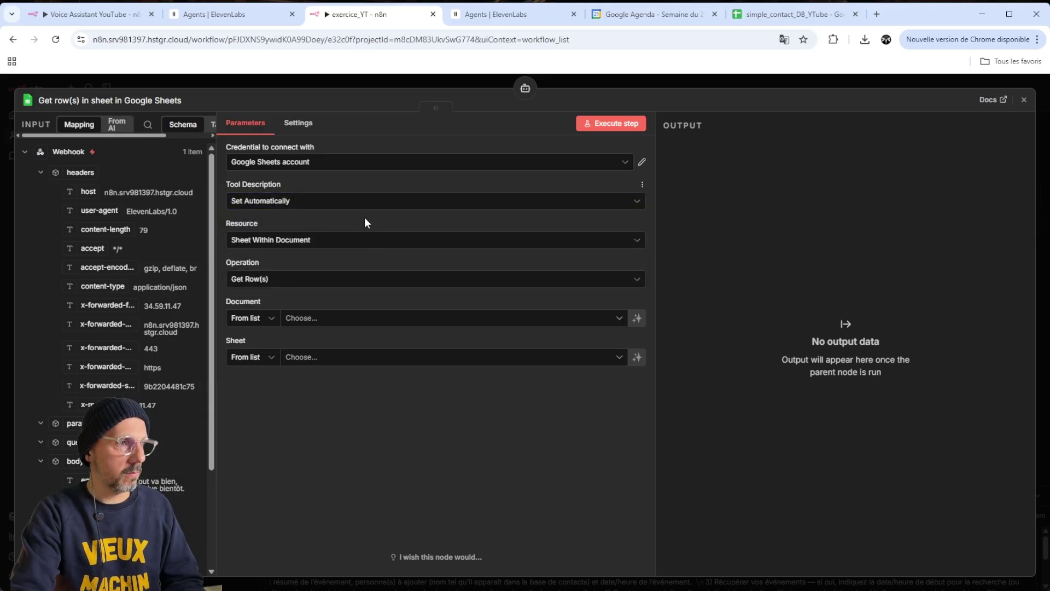
click(355, 283)
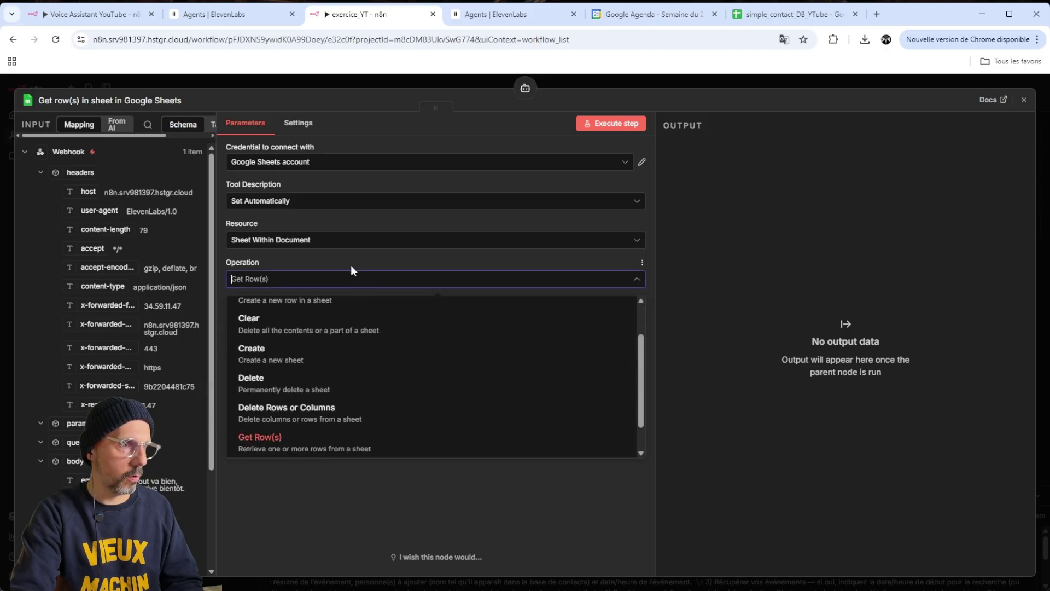
scroll(352, 356, down, 1)
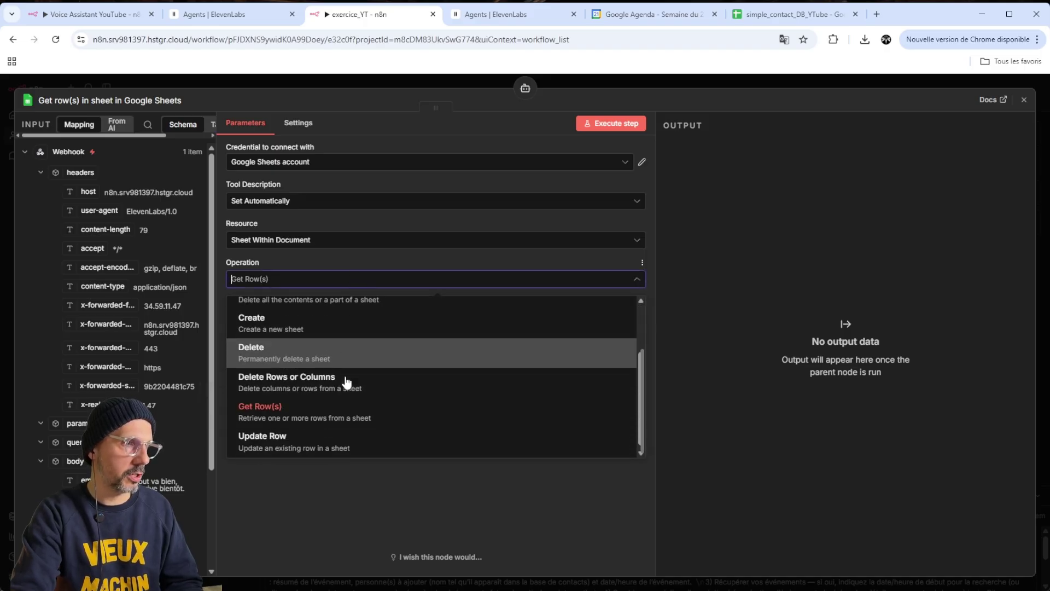
scroll(353, 350, up, 2)
click(352, 262)
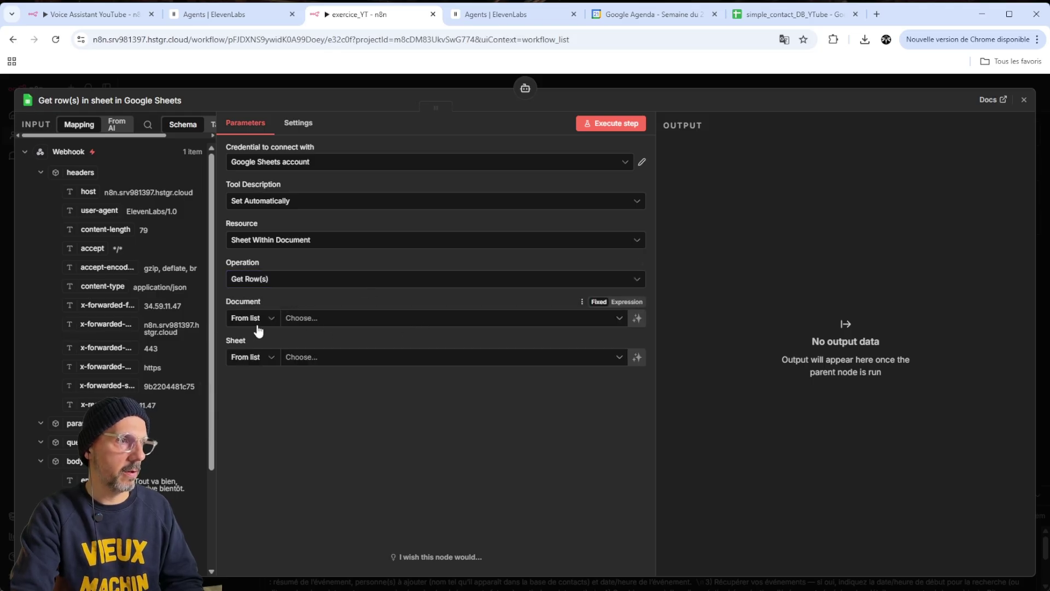
Point the tool at the simple_contact_DB_YTube spreadsheet, sheet Feuille 1
click(316, 322)
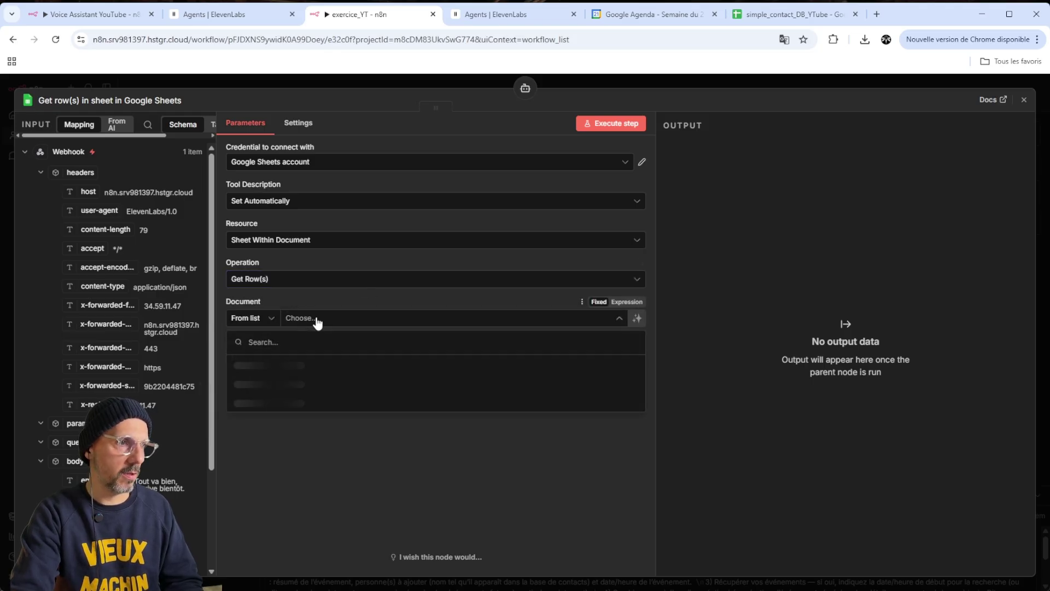
click(273, 363)
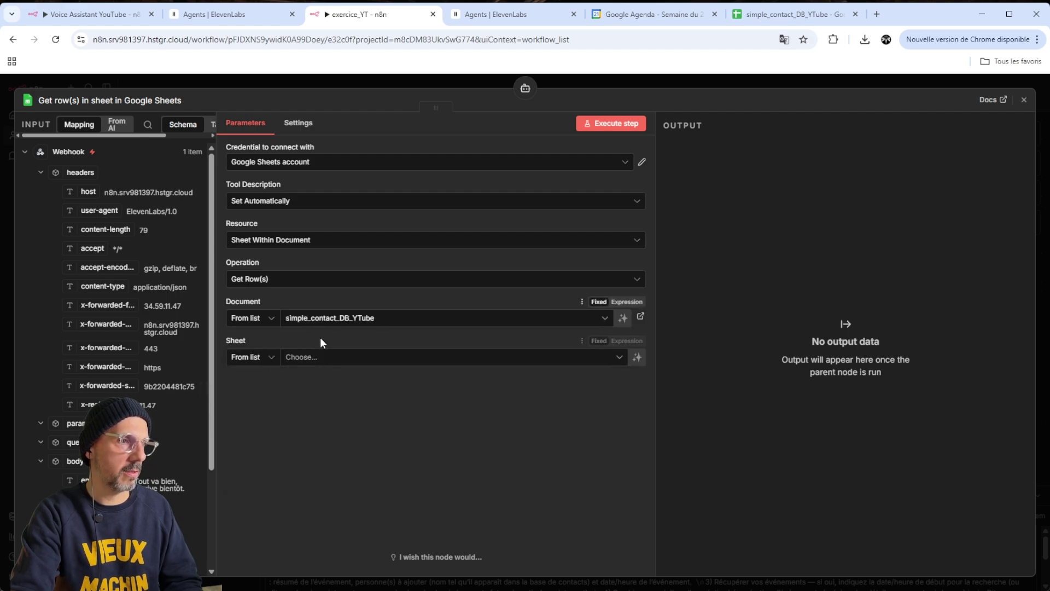
click(342, 363)
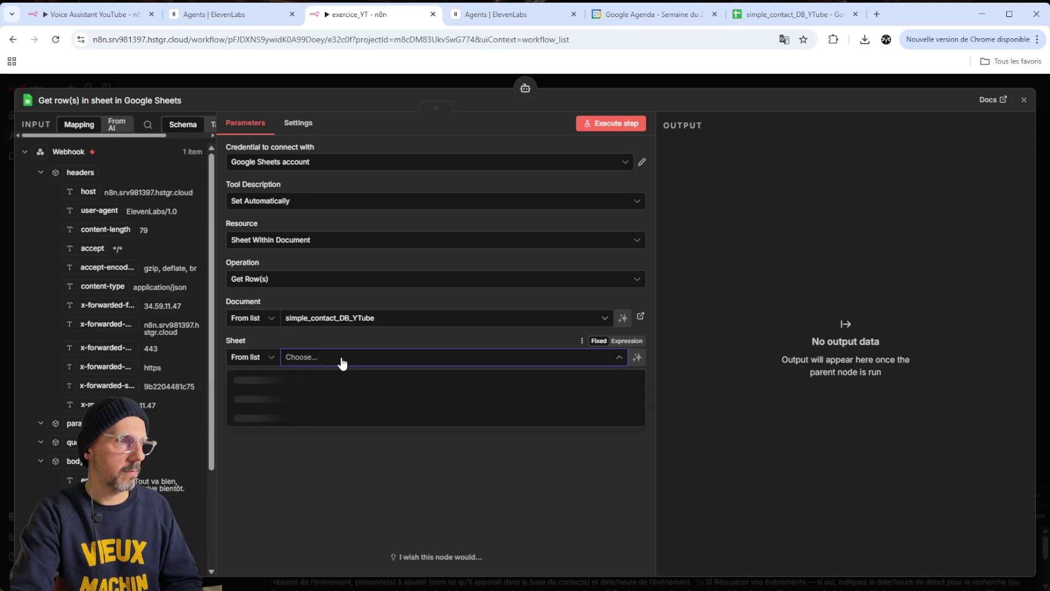
click(258, 383)
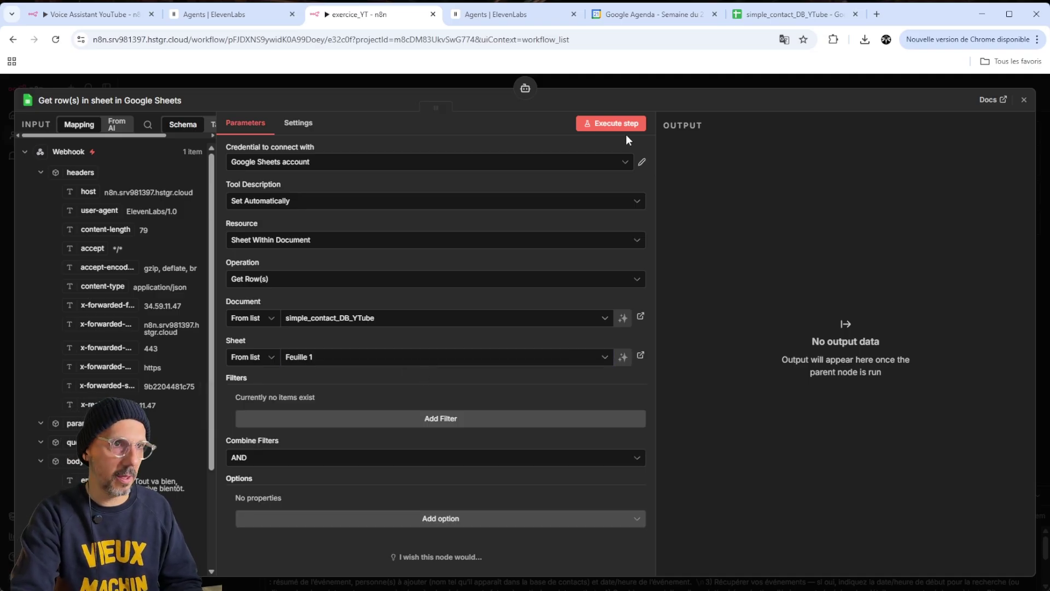
Place the Google Sheets tool under the Tool connector and execute the AI Agent step again
click(651, 80)
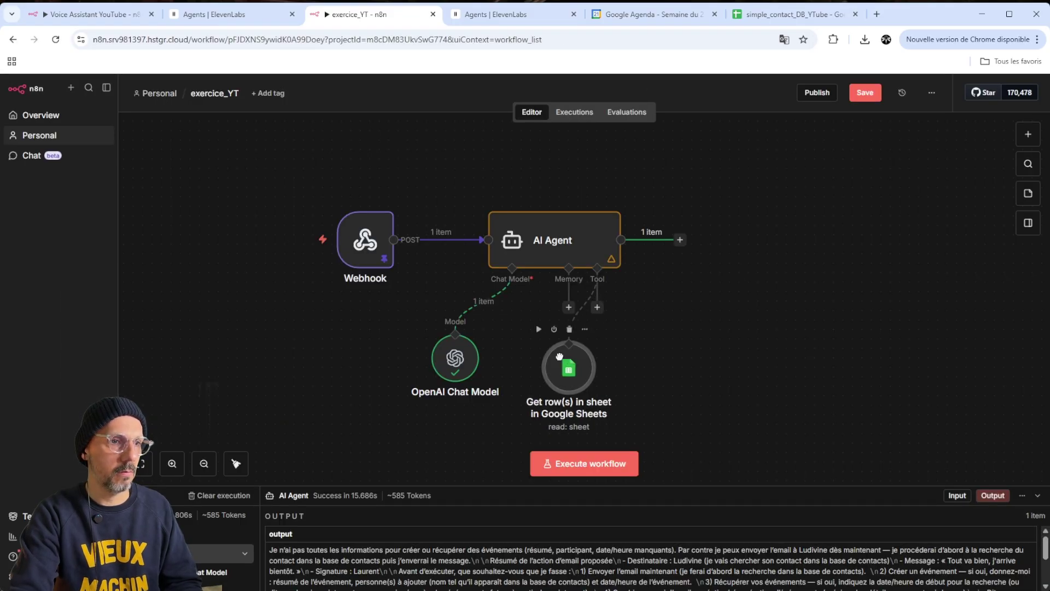
drag(560, 356, 588, 348)
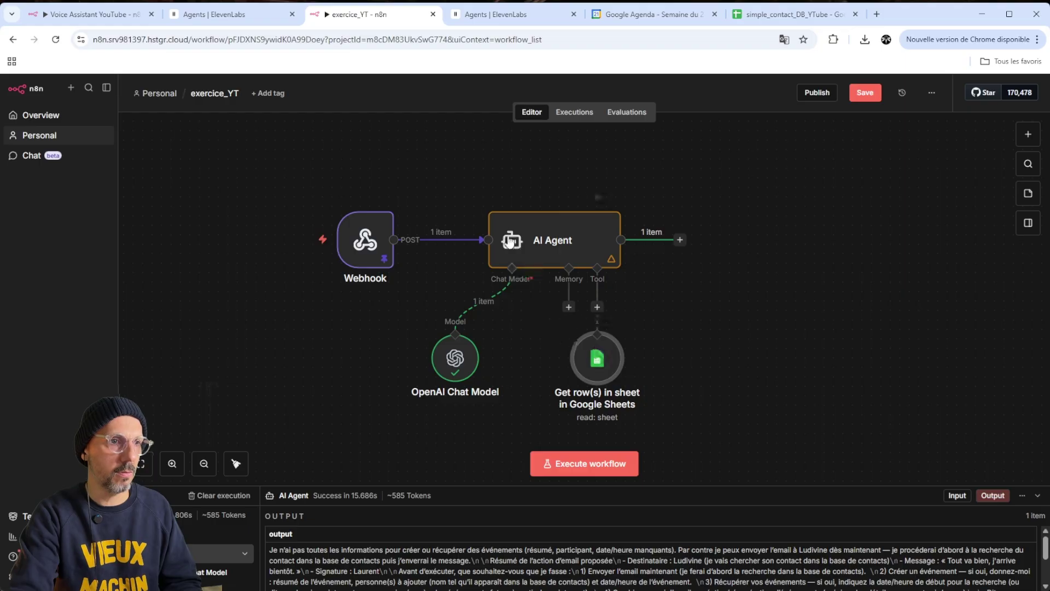
right_click(580, 245)
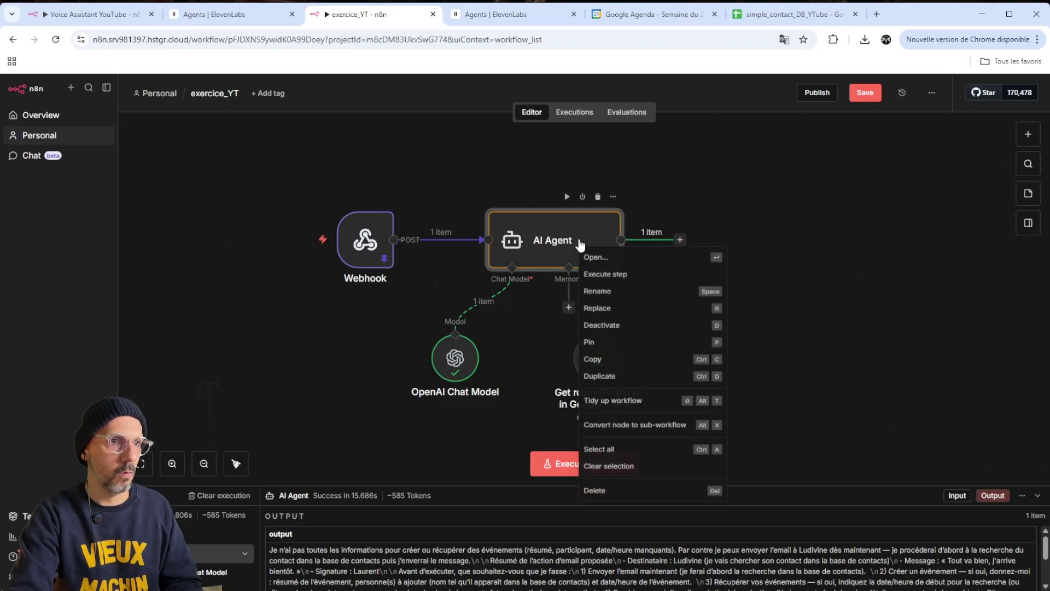
click(619, 276)
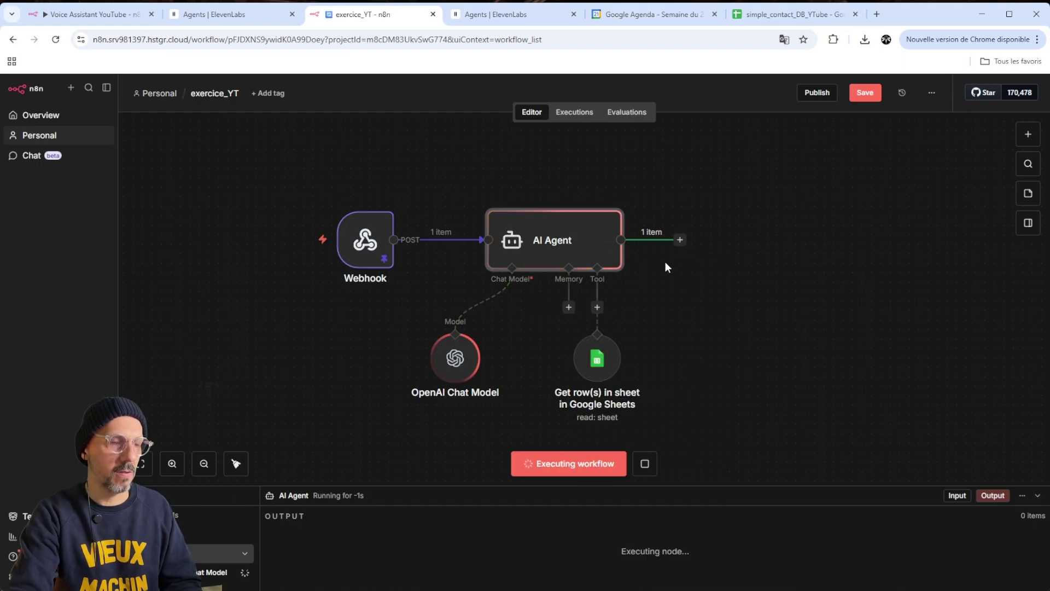
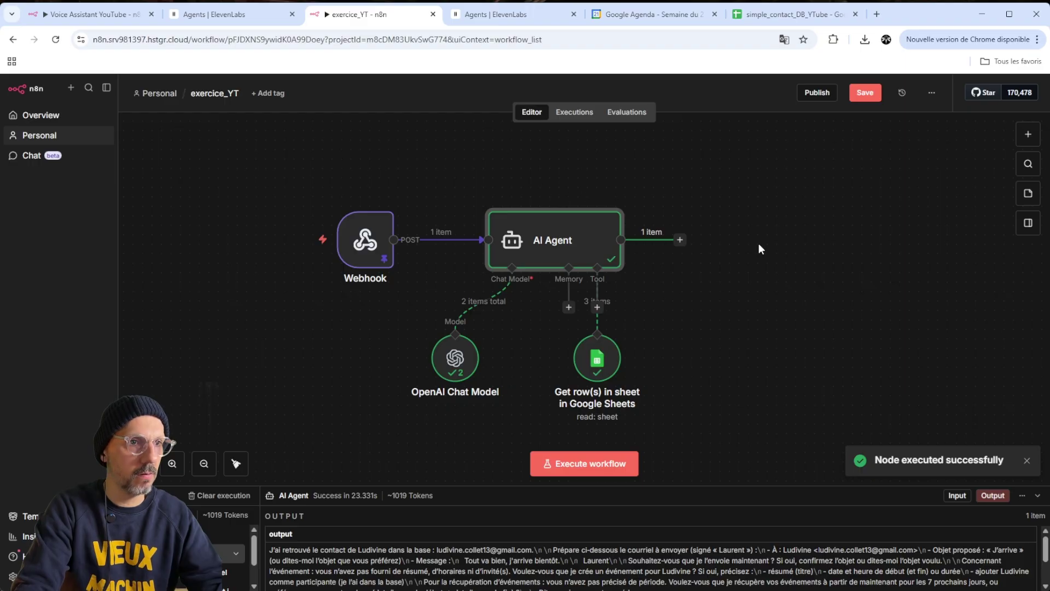
Read the AI Agent's test-run reply, then check the 3 rows the Google Sheets tool returned
double_click(598, 238)
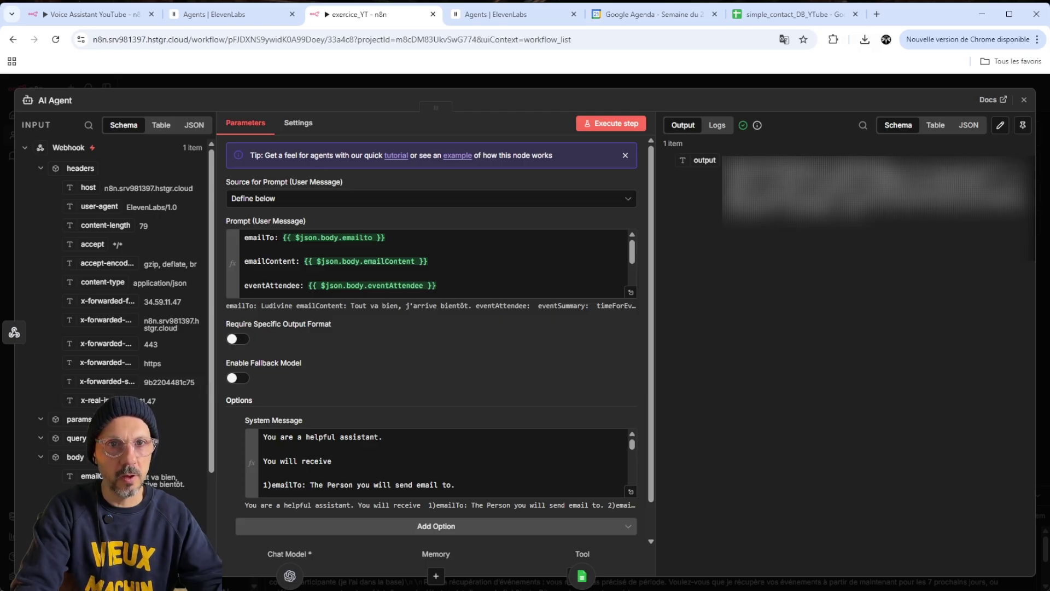
drag(934, 170, 936, 186)
click(930, 189)
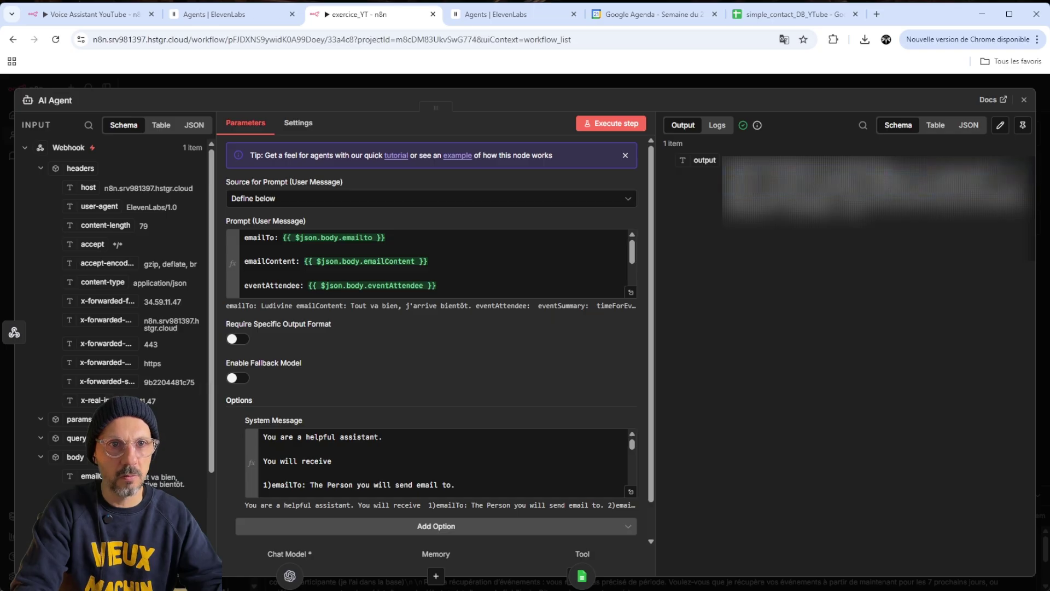
drag(791, 188, 821, 190)
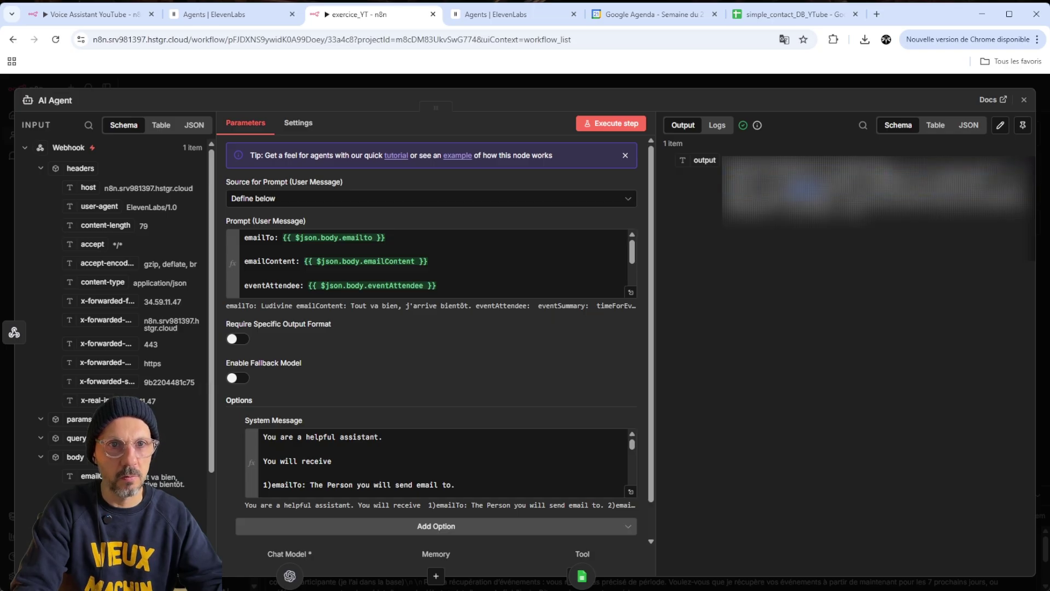
double_click(934, 189)
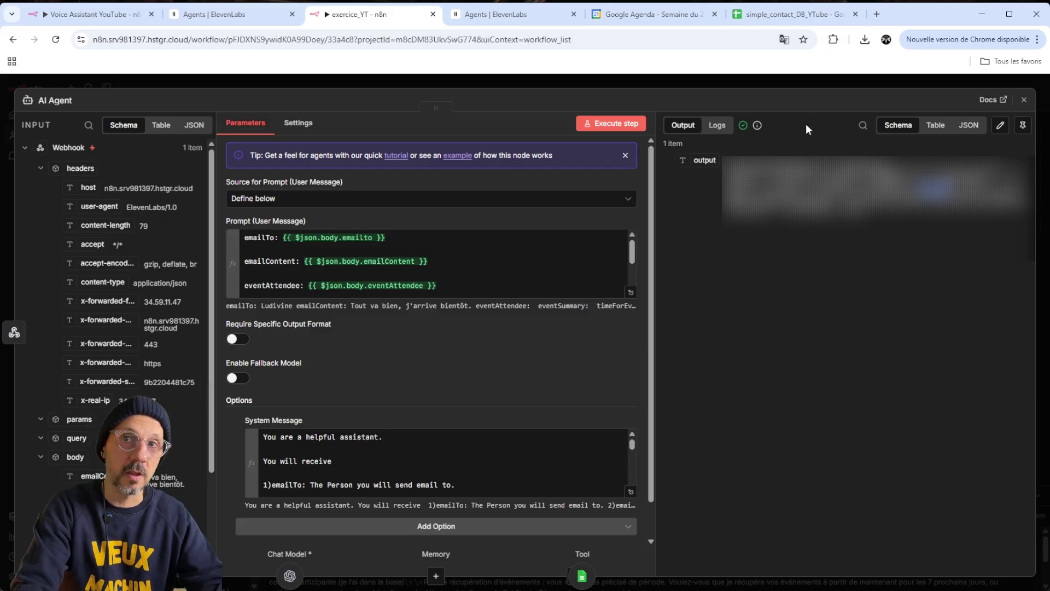
click(841, 82)
click(604, 358)
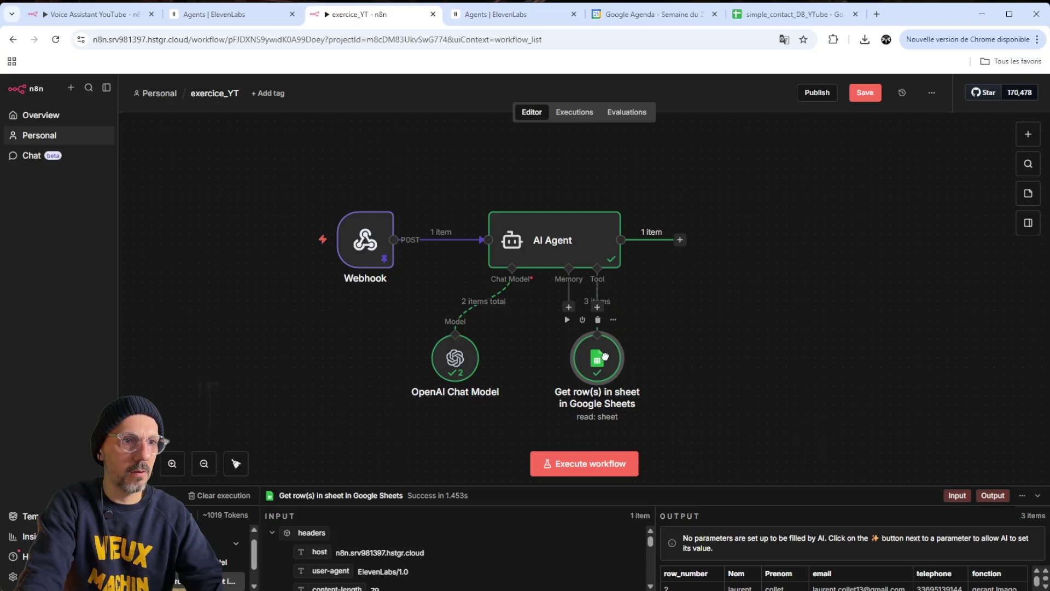
Rename the AI Agent node to 'voice agent' and the Webhook node to 'Elevenlabs Webhook'
double_click(558, 240)
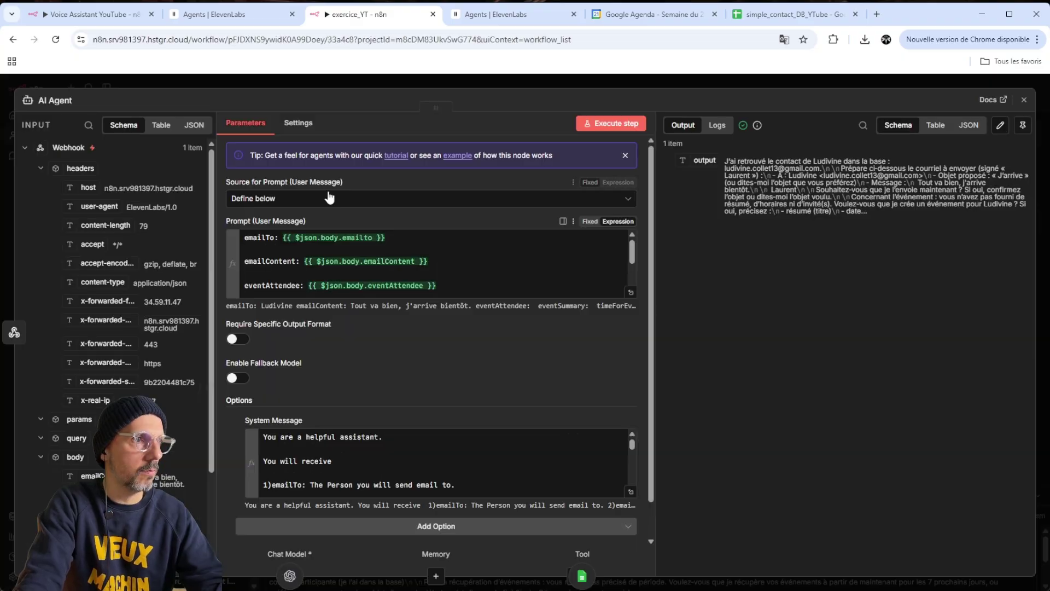
click(61, 100)
text(voice agent)
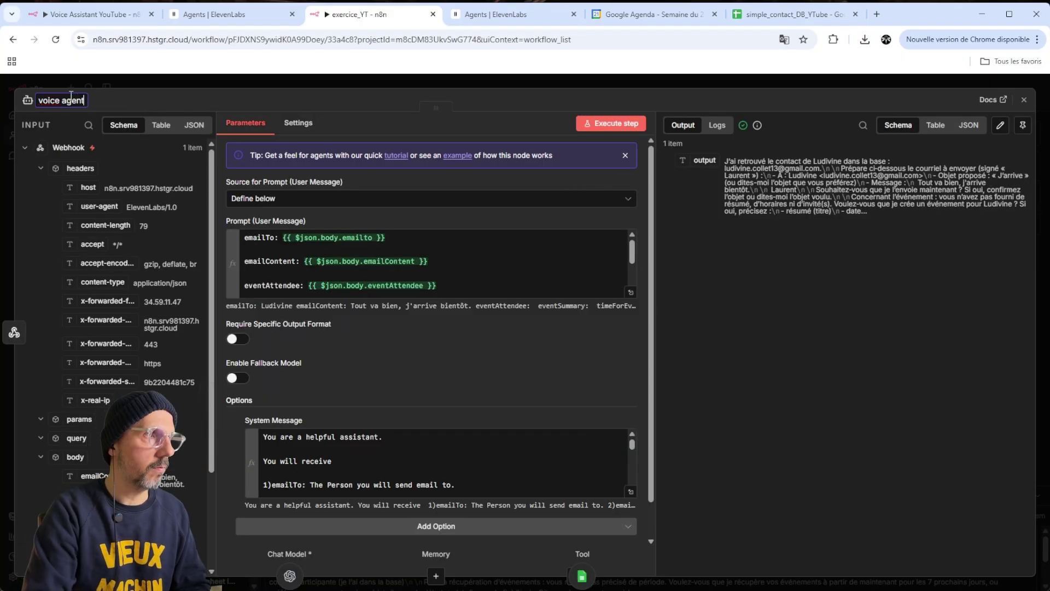
click(290, 85)
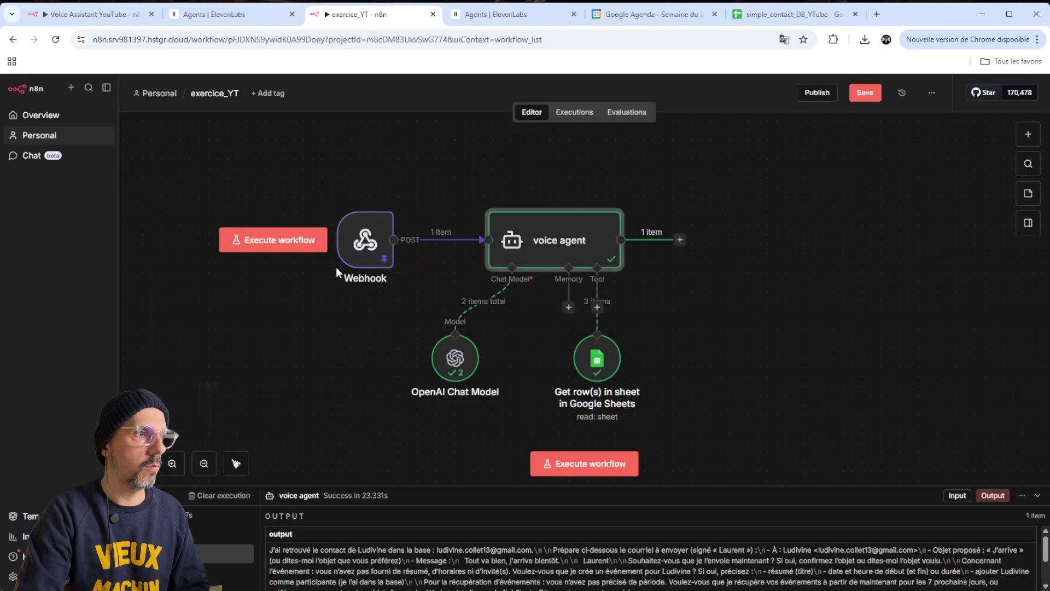
double_click(365, 281)
click(50, 97)
text(Elevenlabs Webhook)
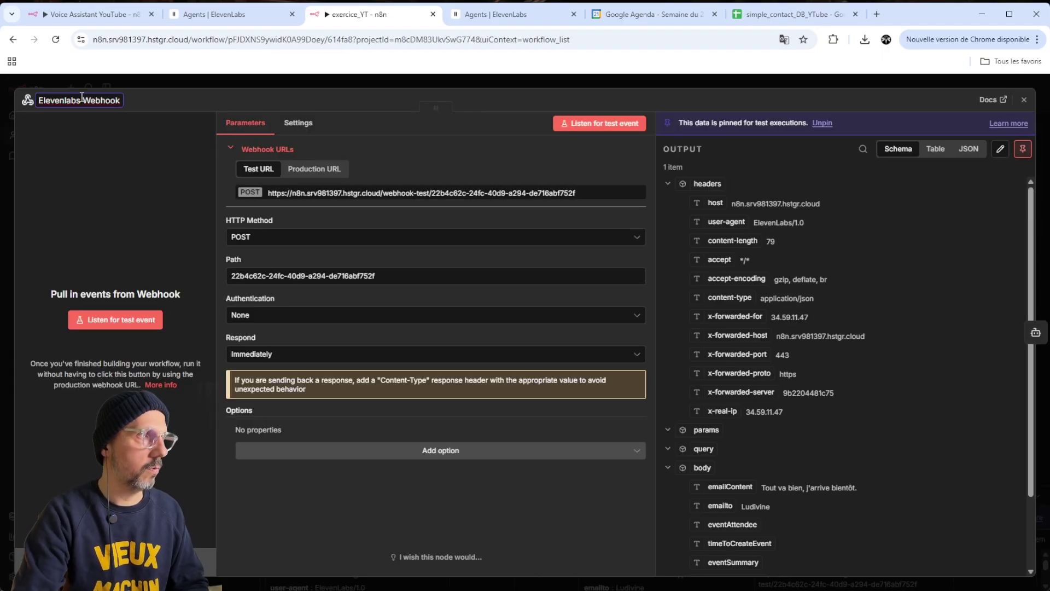
key(Return)
key(Escape)
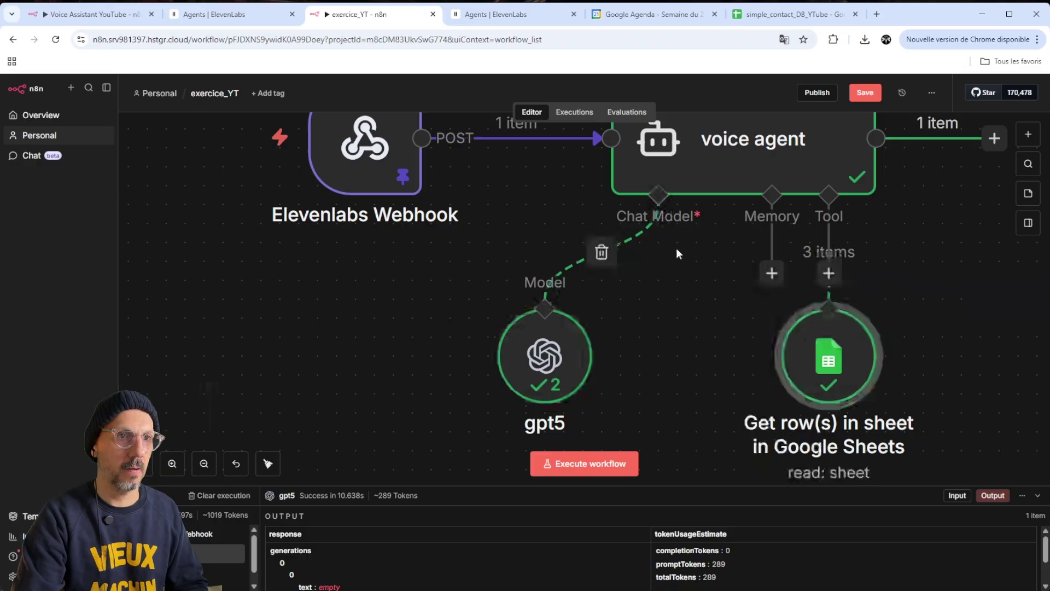
Review the voice agent's System Message and its reference to the Contact Database tool
scroll(689, 229, up, 1)
click(699, 200)
double_click(698, 200)
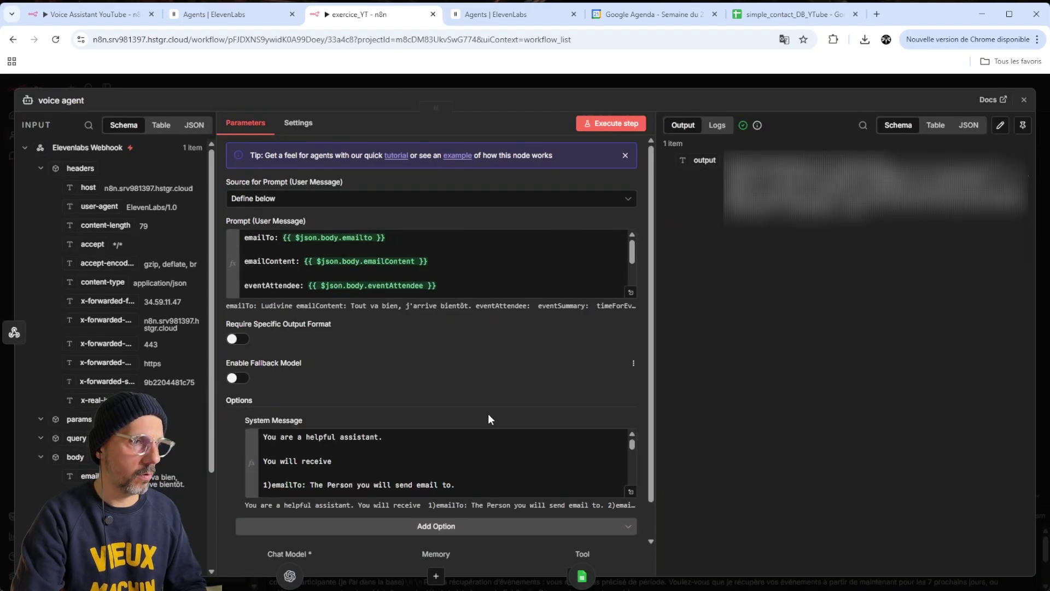
scroll(524, 457, down, 5)
scroll(528, 460, down, 3)
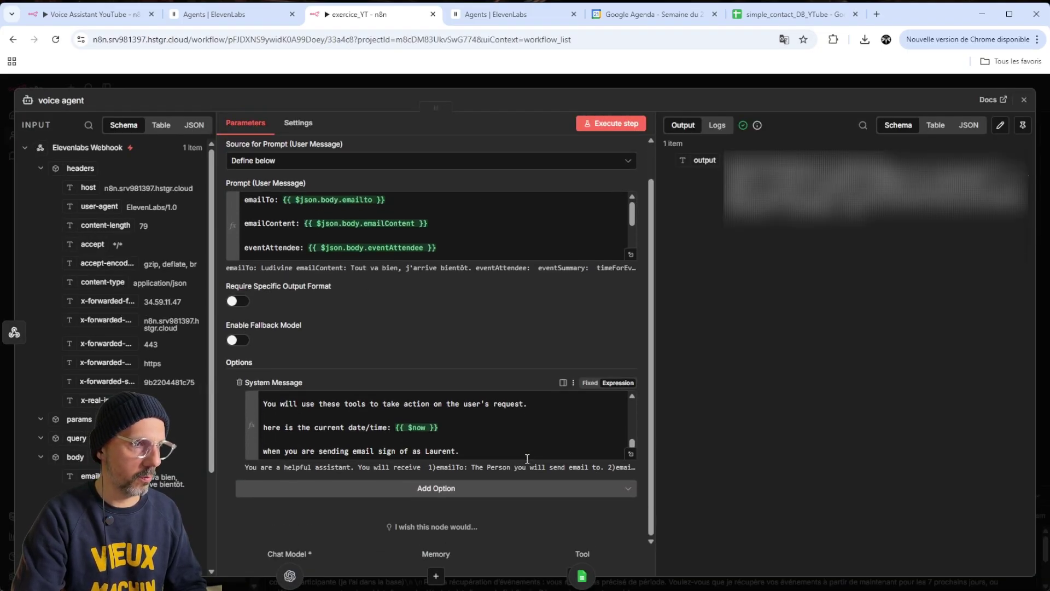
scroll(534, 460, up, 4)
scroll(546, 462, up, 2)
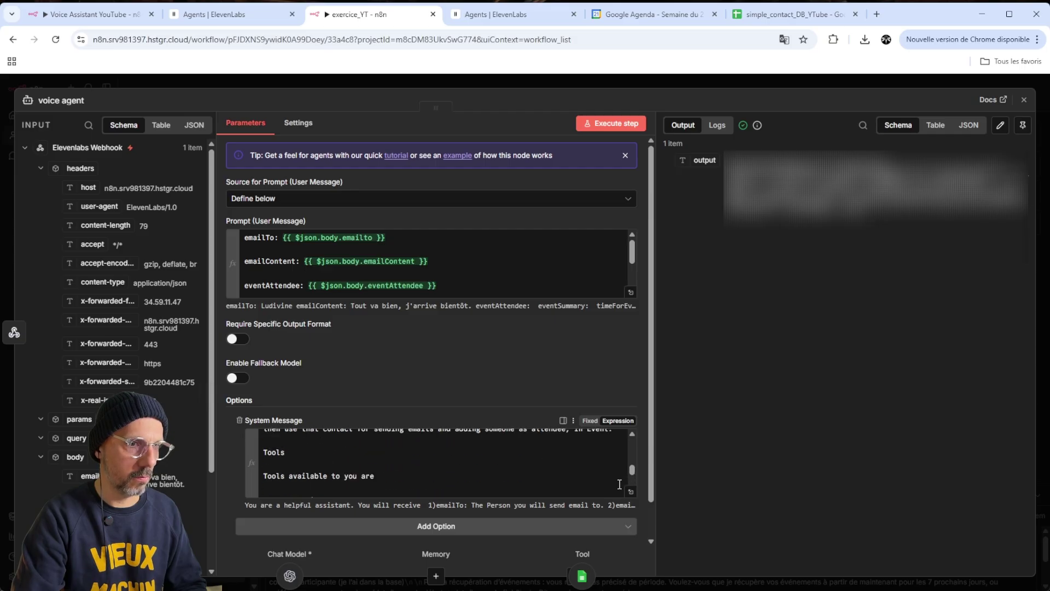
click(630, 491)
drag(343, 497, 271, 502)
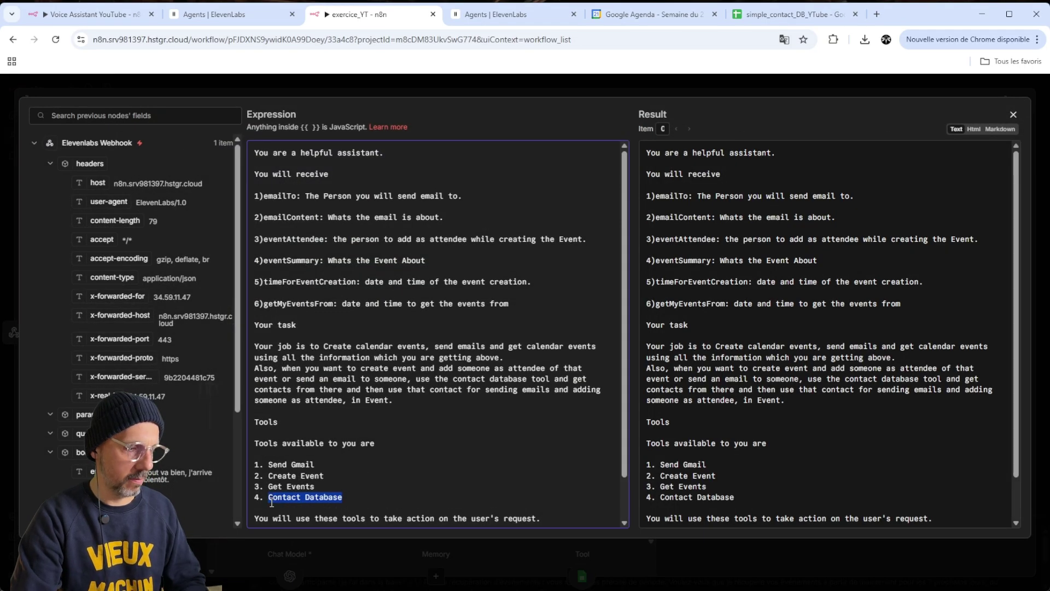
click(1013, 115)
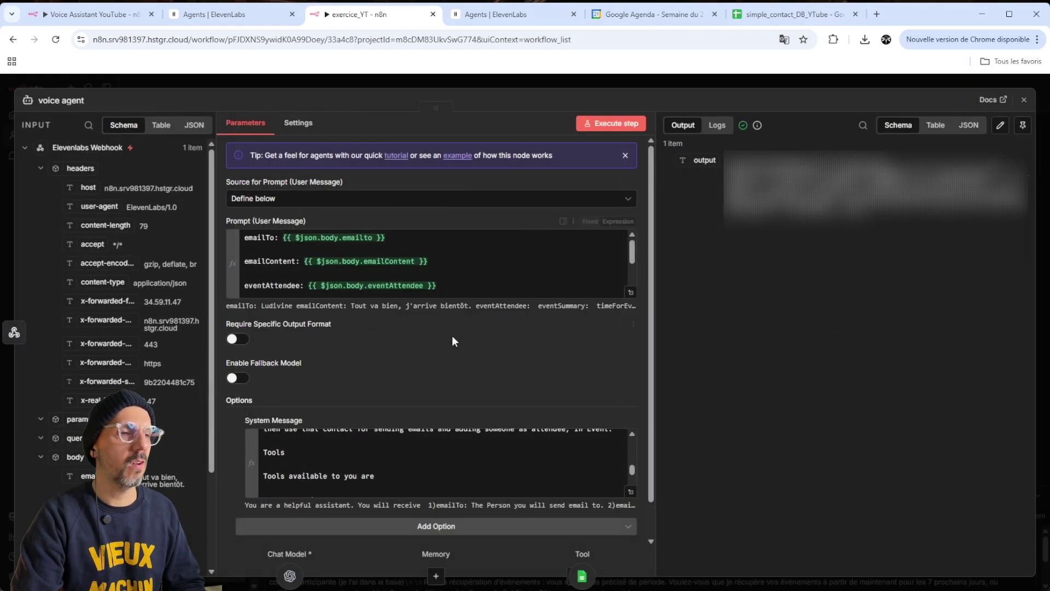
click(1024, 99)
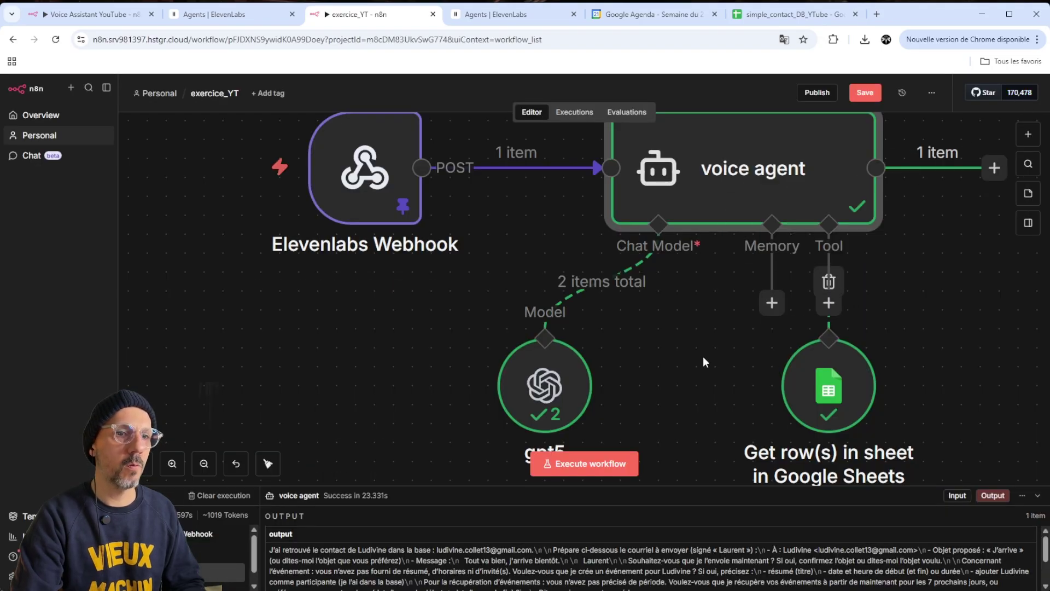
Zoom out, shift the Contact Database node left, and bring up the agent's tool list
scroll(881, 457, up, 5)
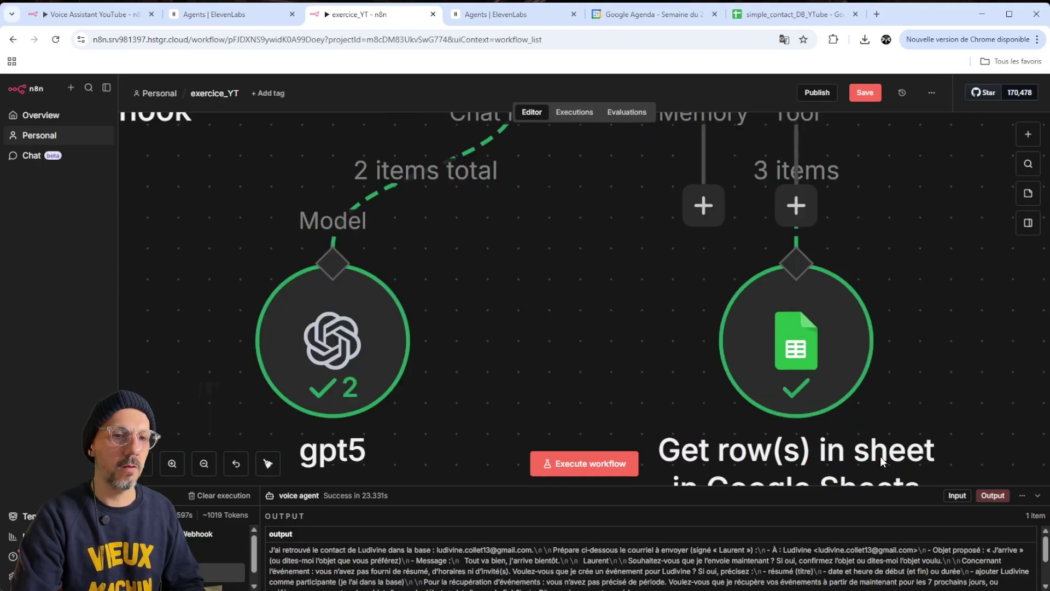
click(204, 463)
click(204, 463)
click(204, 463)
click(204, 463)
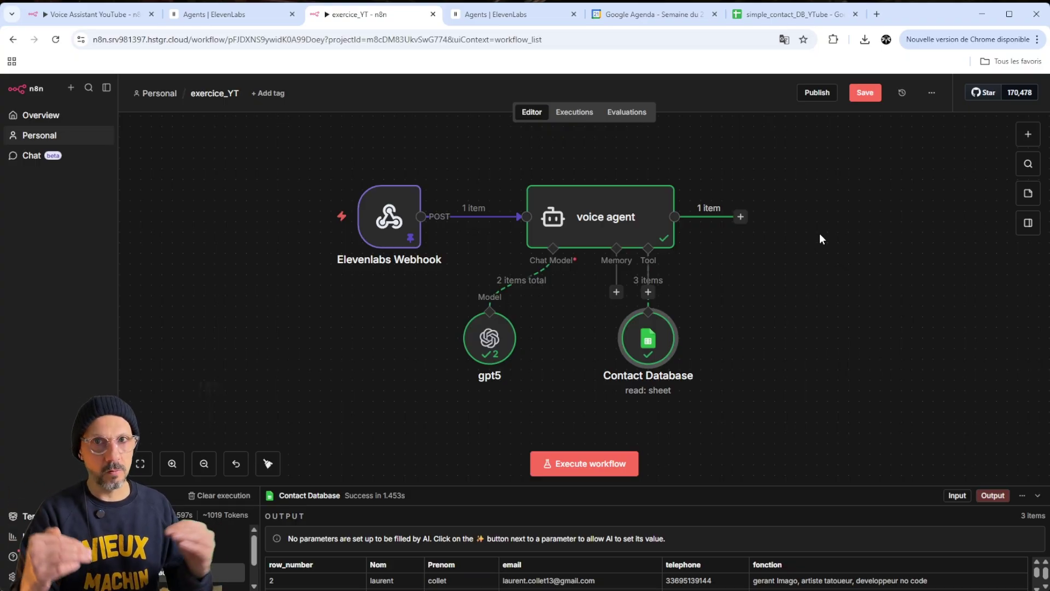
drag(670, 334, 607, 334)
click(648, 291)
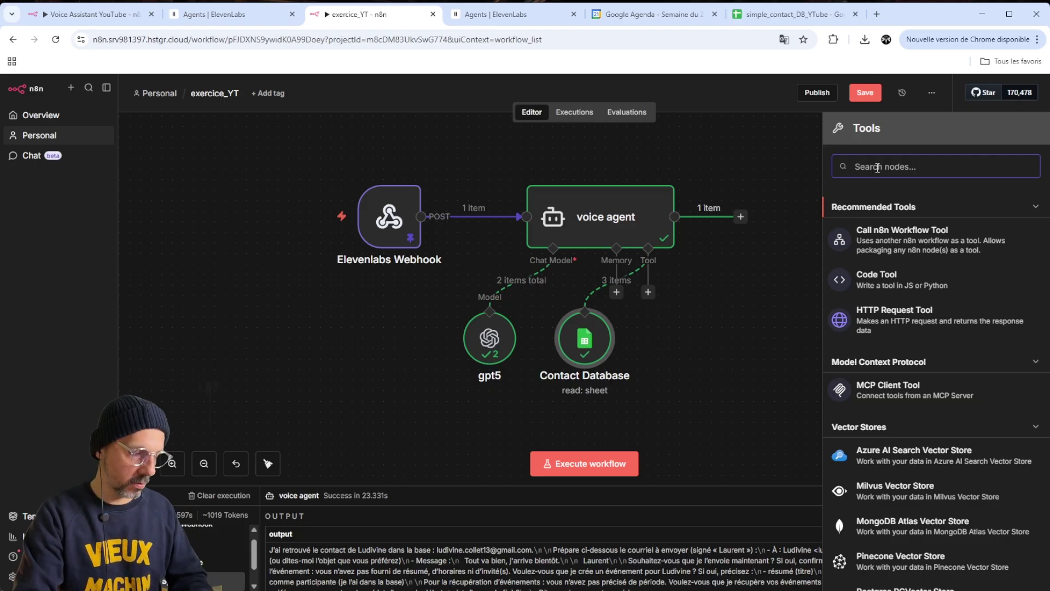
Add a Gmail tool to the voice agent using the Gmail account credential
text(gmail)
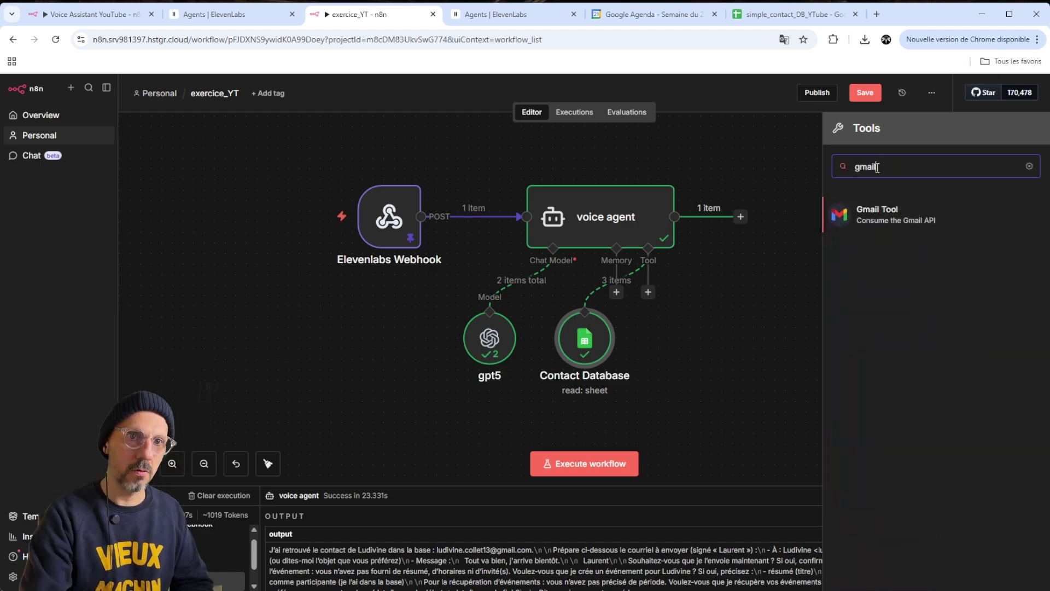
click(909, 216)
click(466, 167)
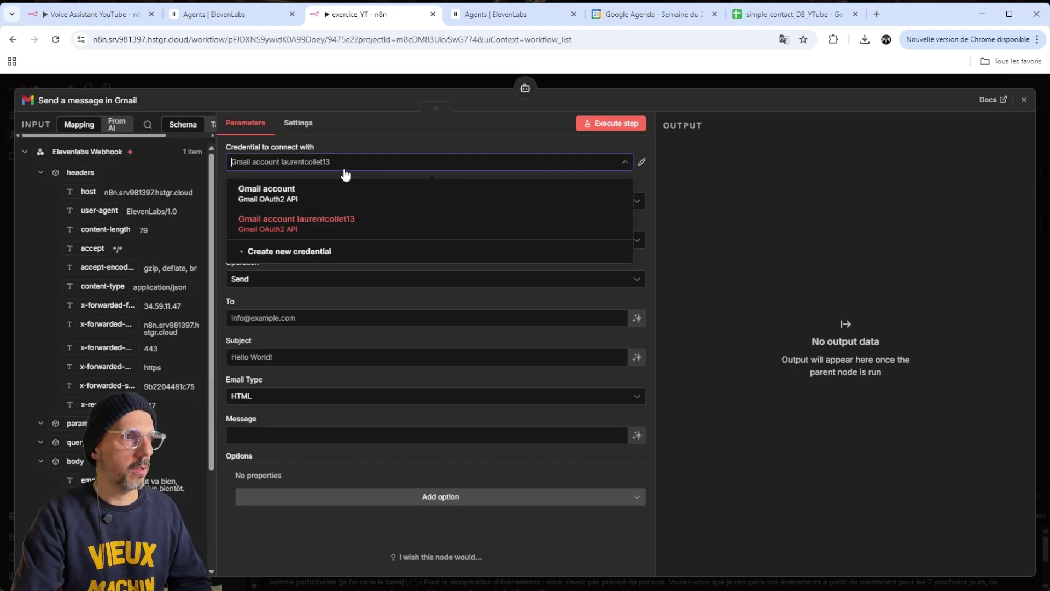
click(306, 192)
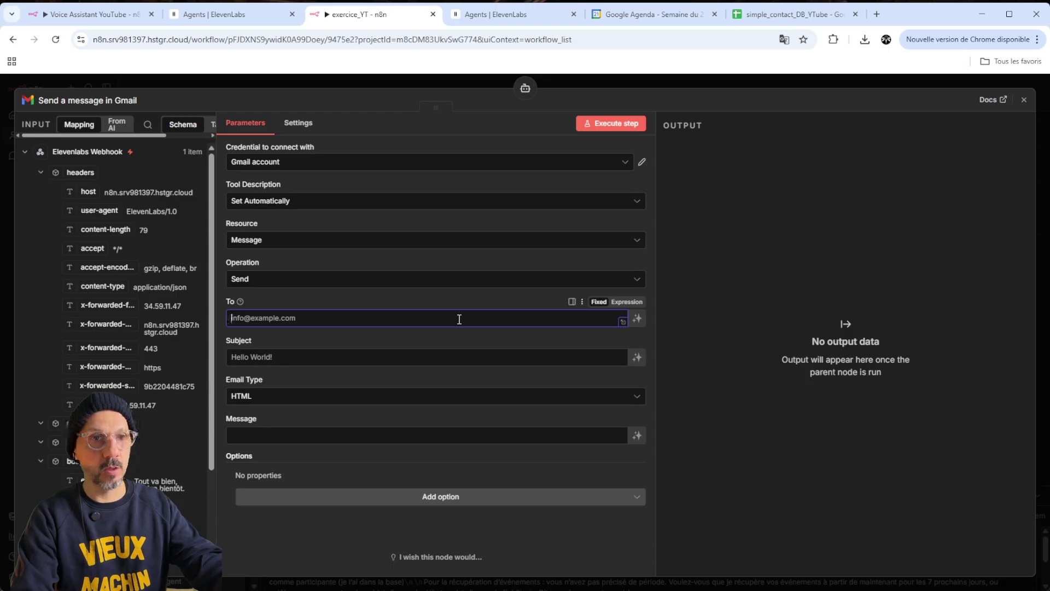
Let the model define the recipient, subject and message, keeping HTML type and no extra options
click(641, 321)
click(624, 319)
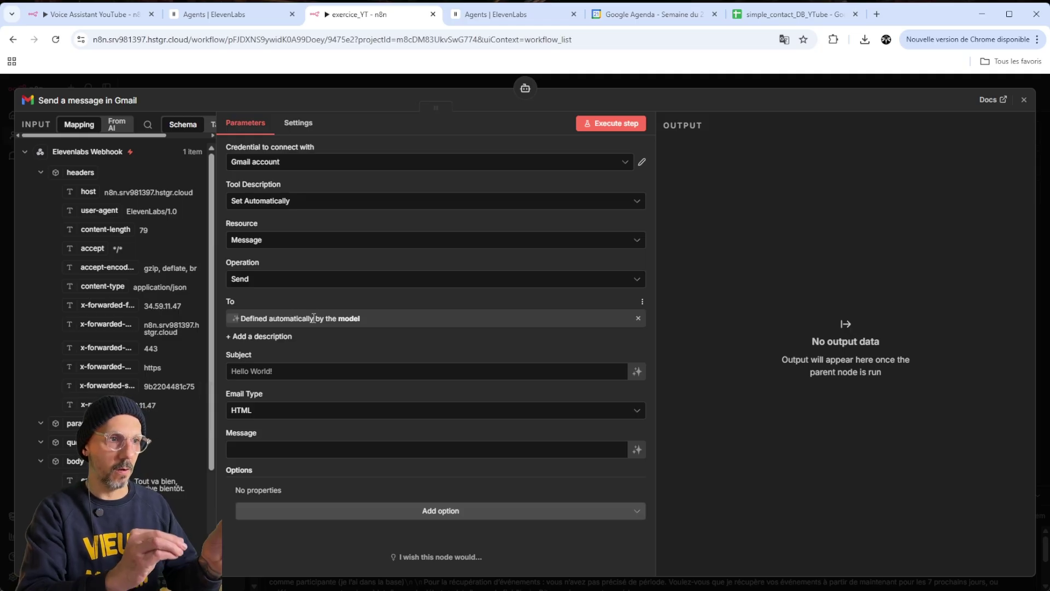
click(295, 370)
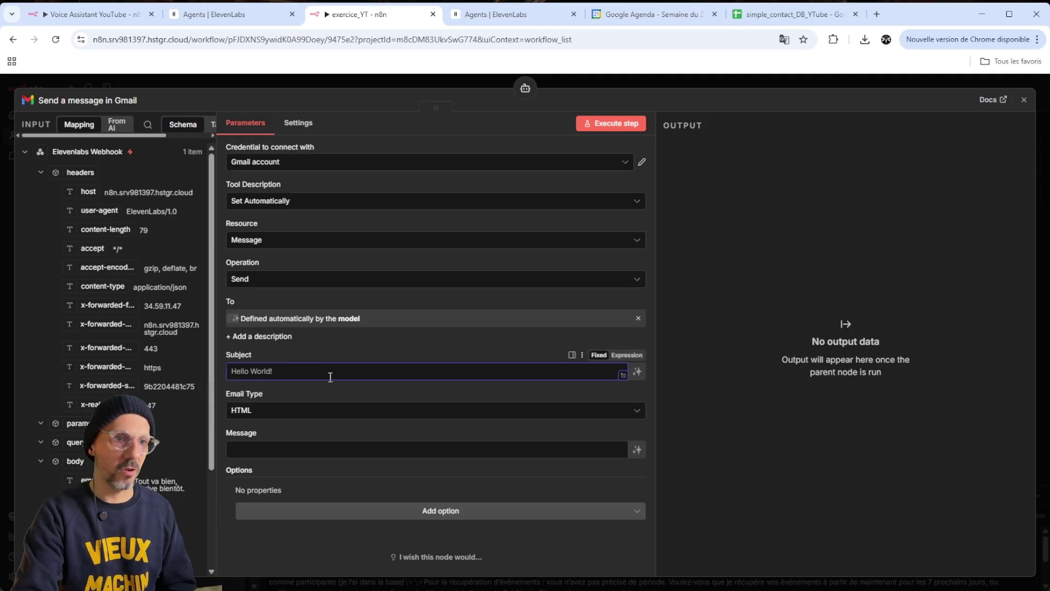
click(637, 371)
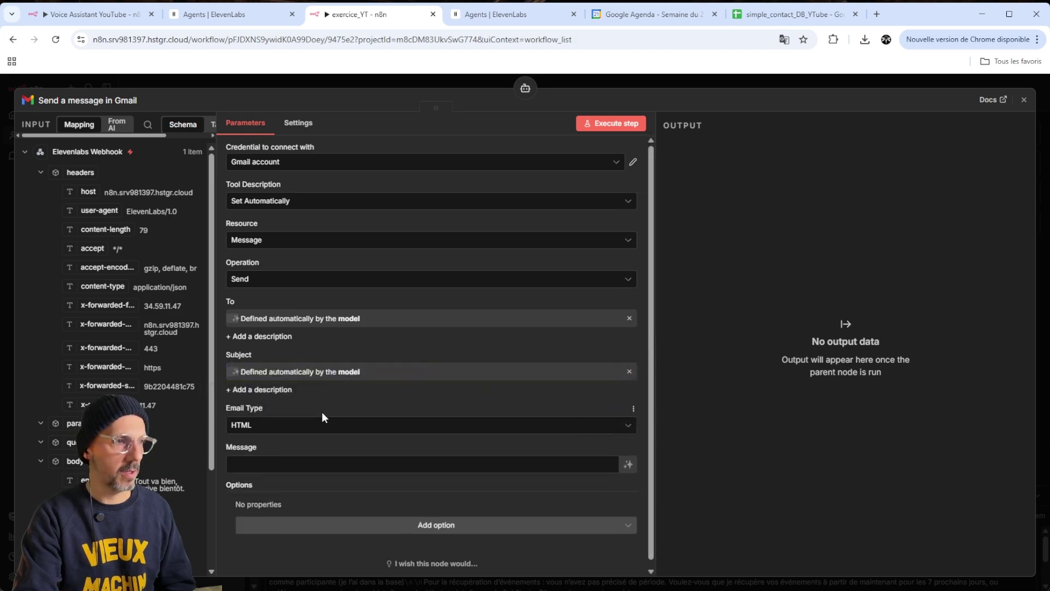
click(361, 430)
click(376, 396)
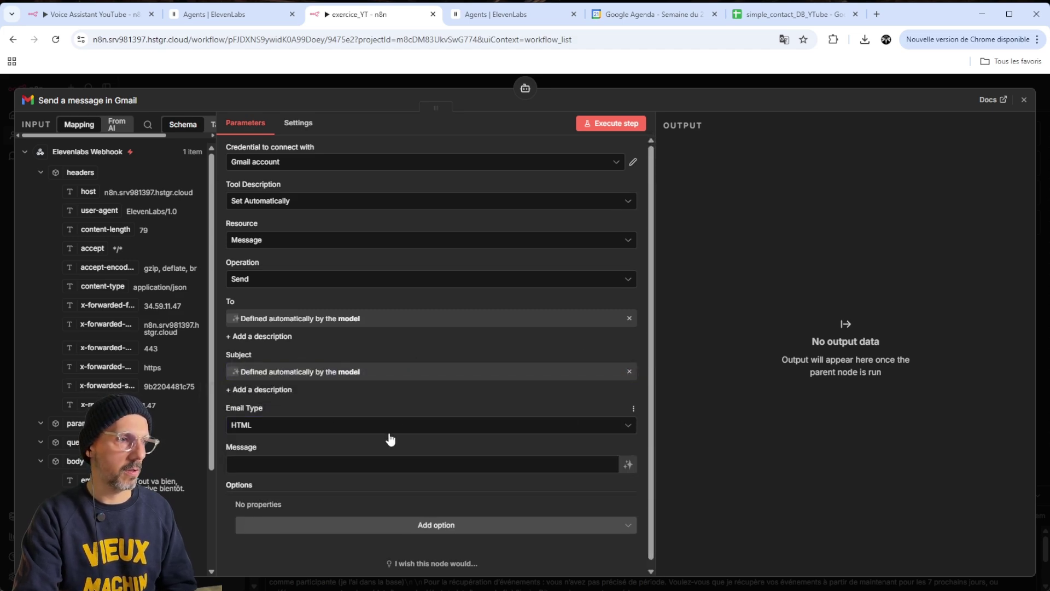
scroll(391, 435, down, 1)
click(628, 458)
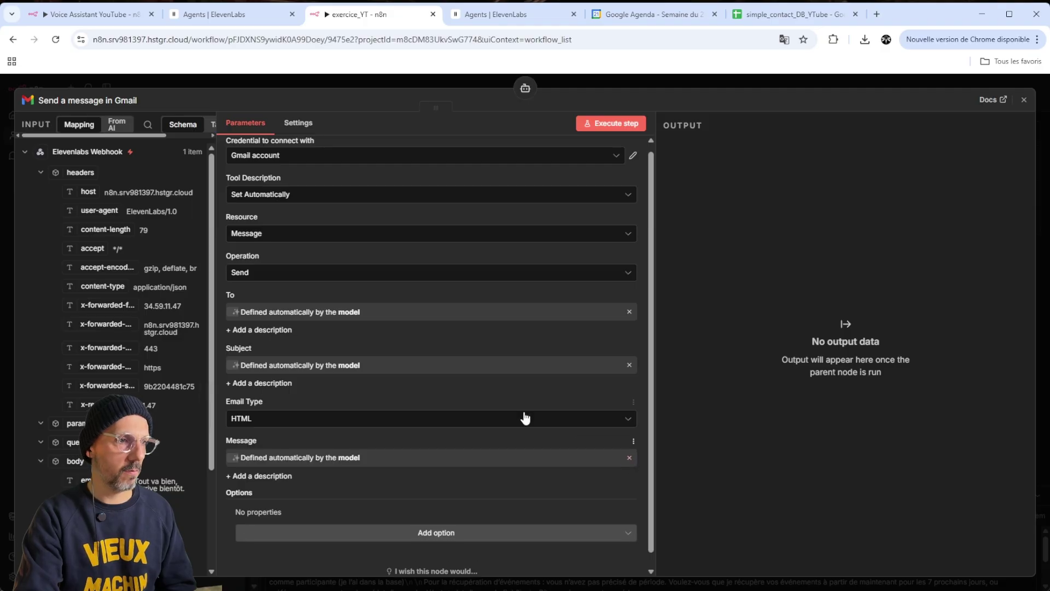
scroll(383, 432, down, 1)
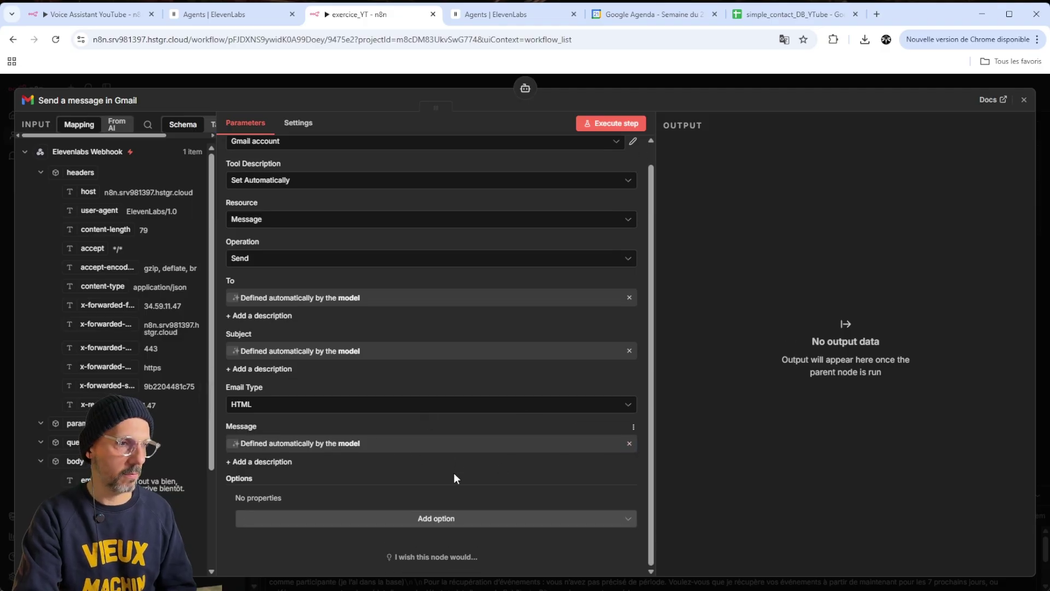
click(501, 518)
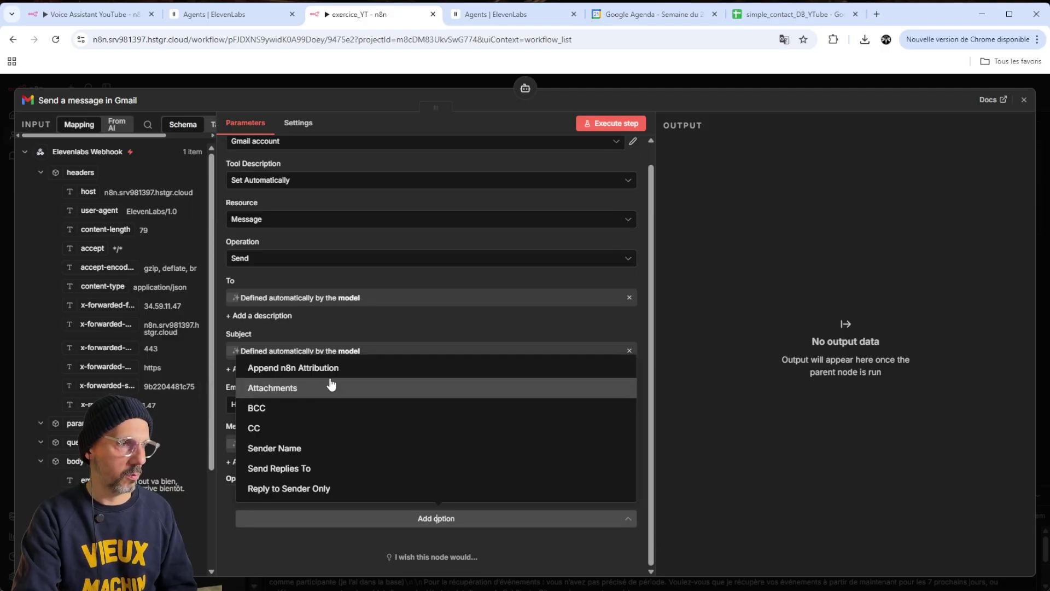
click(306, 517)
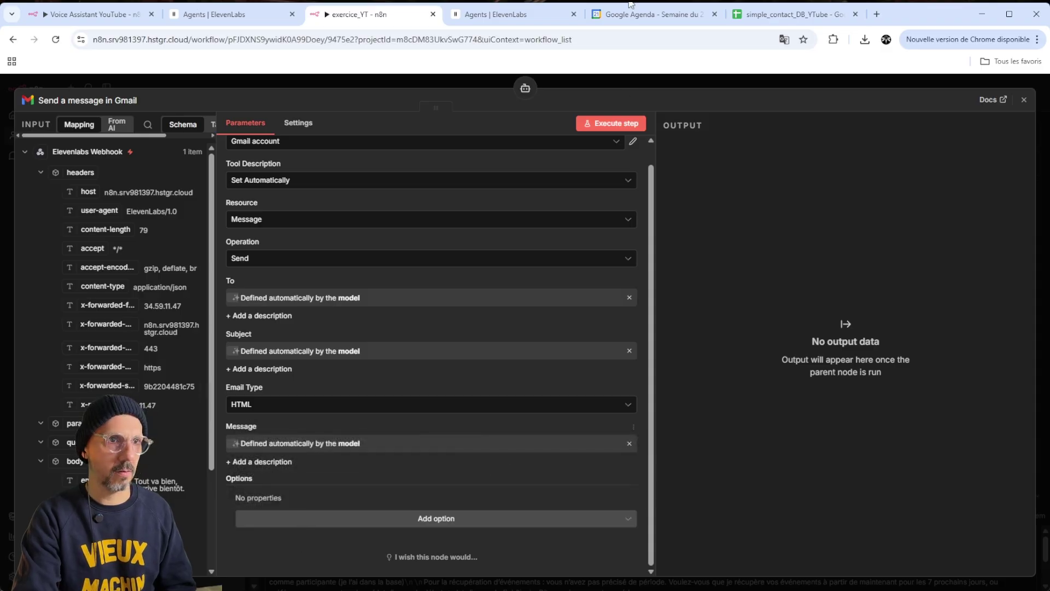
click(677, 80)
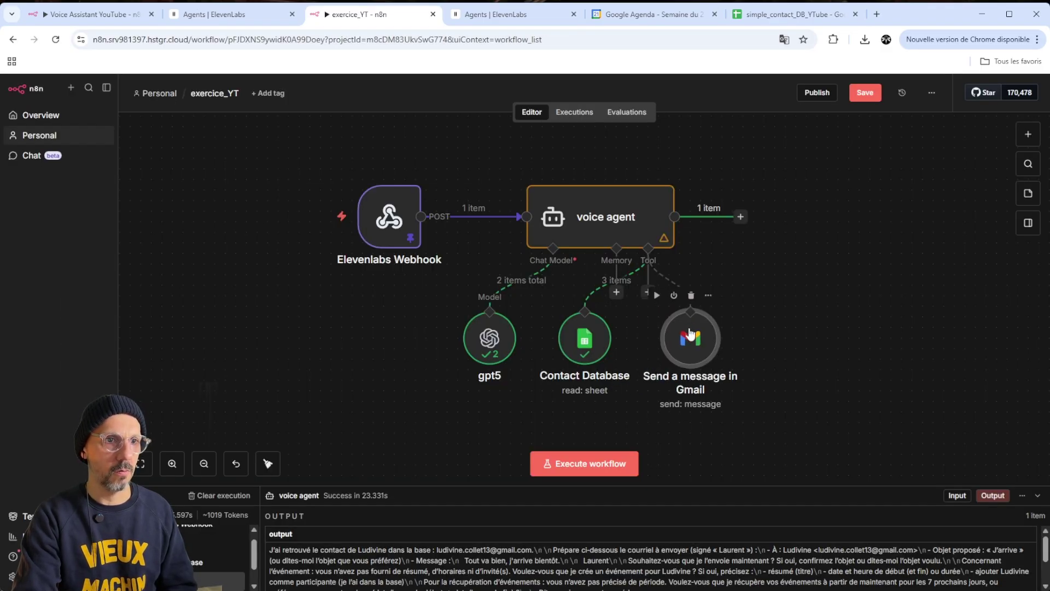
Rerun the voice agent and confirm the Contact Database lookup and the Gmail message labelled SENT
right_click(615, 205)
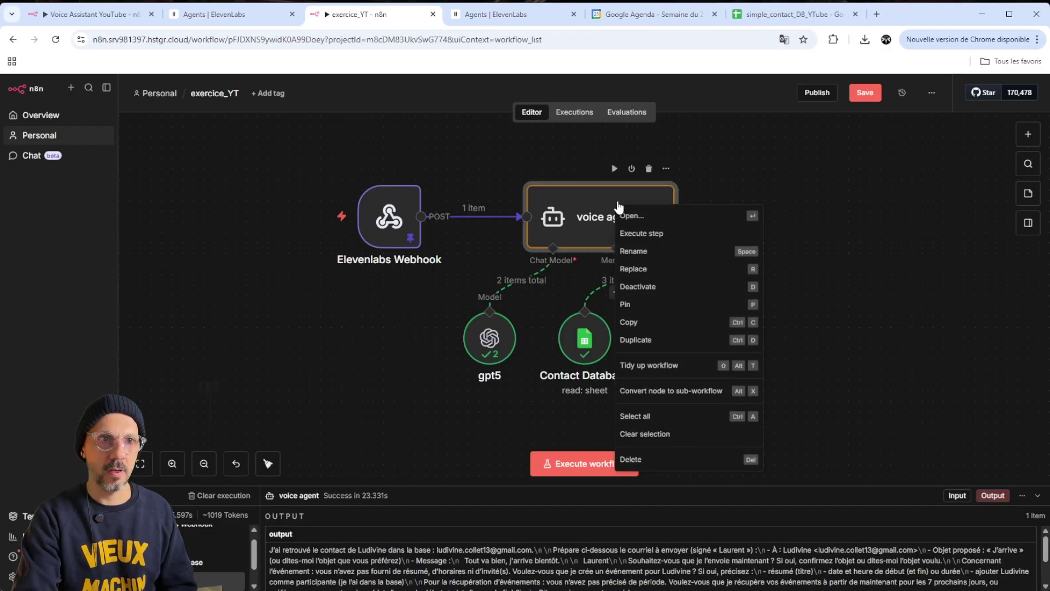
click(664, 234)
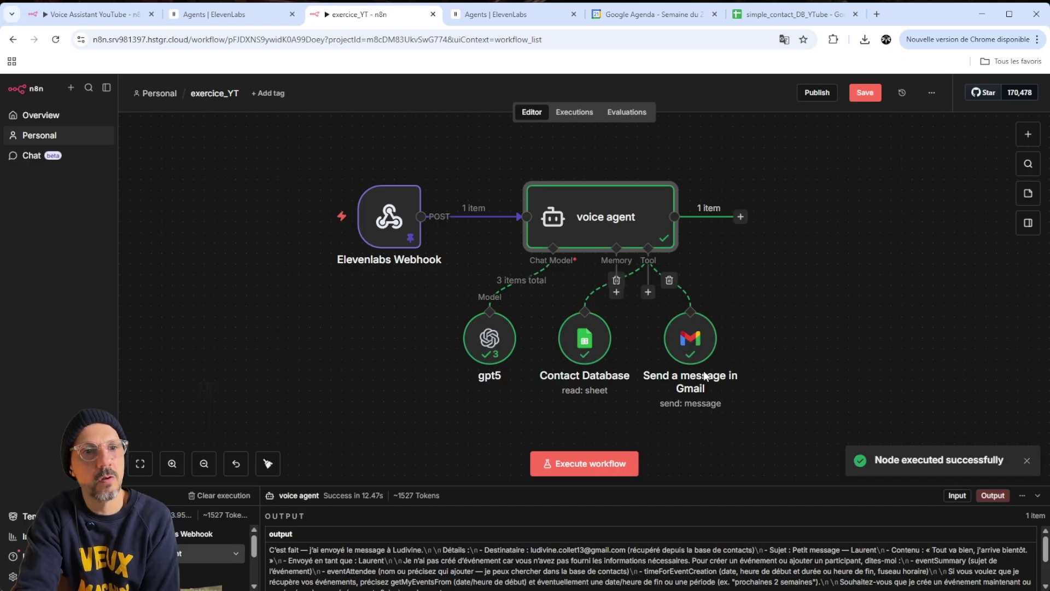
click(592, 332)
drag(592, 332, 591, 345)
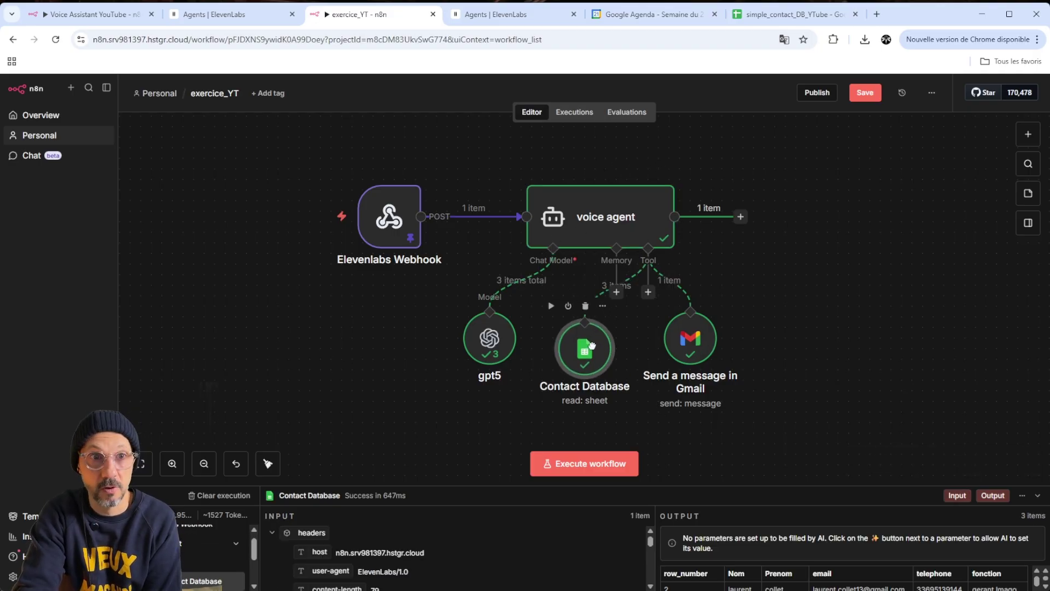
click(693, 347)
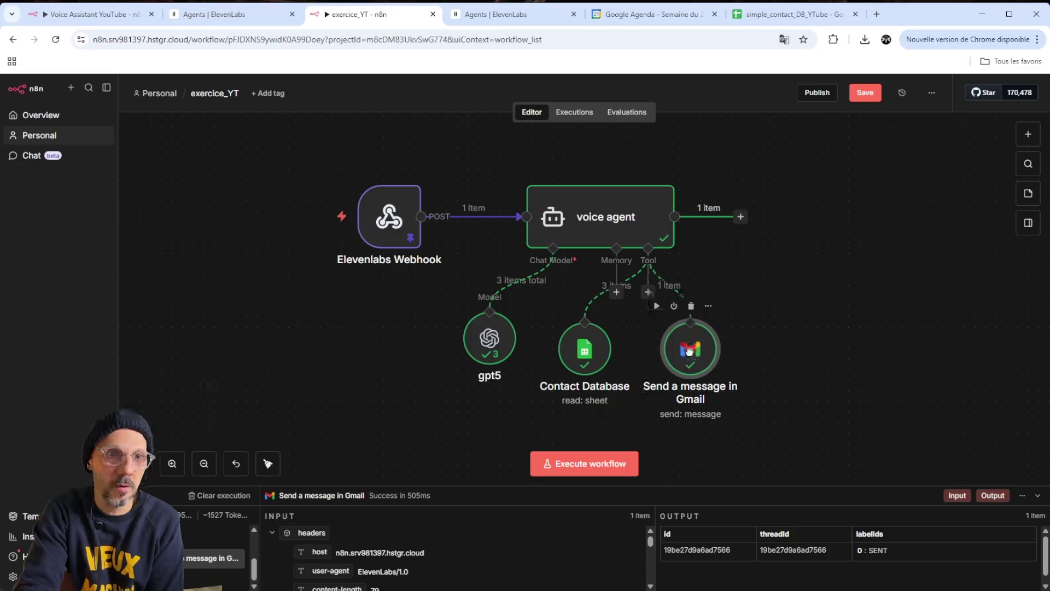
double_click(638, 228)
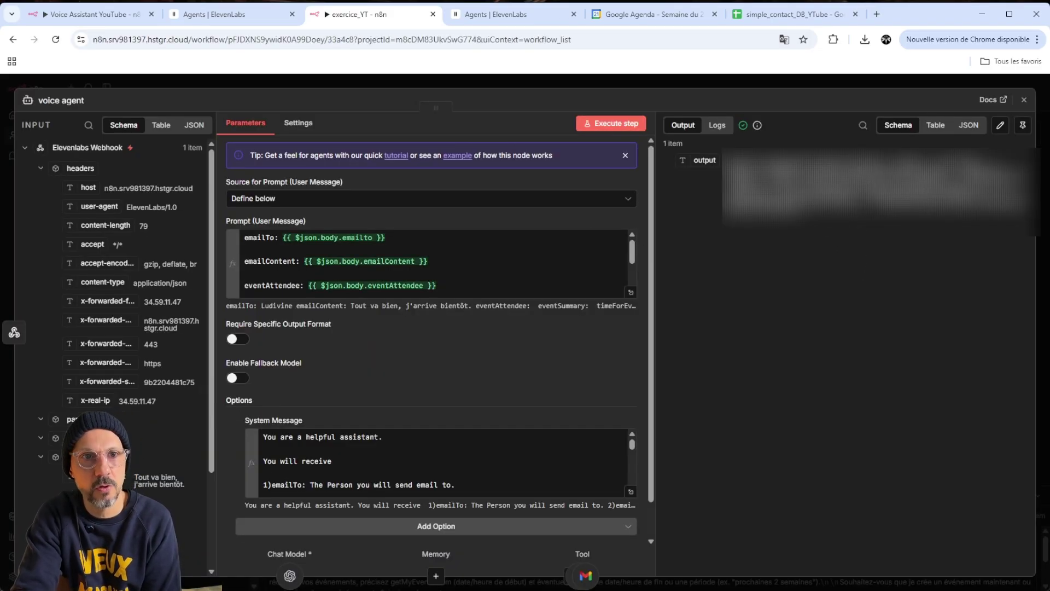
key(Escape)
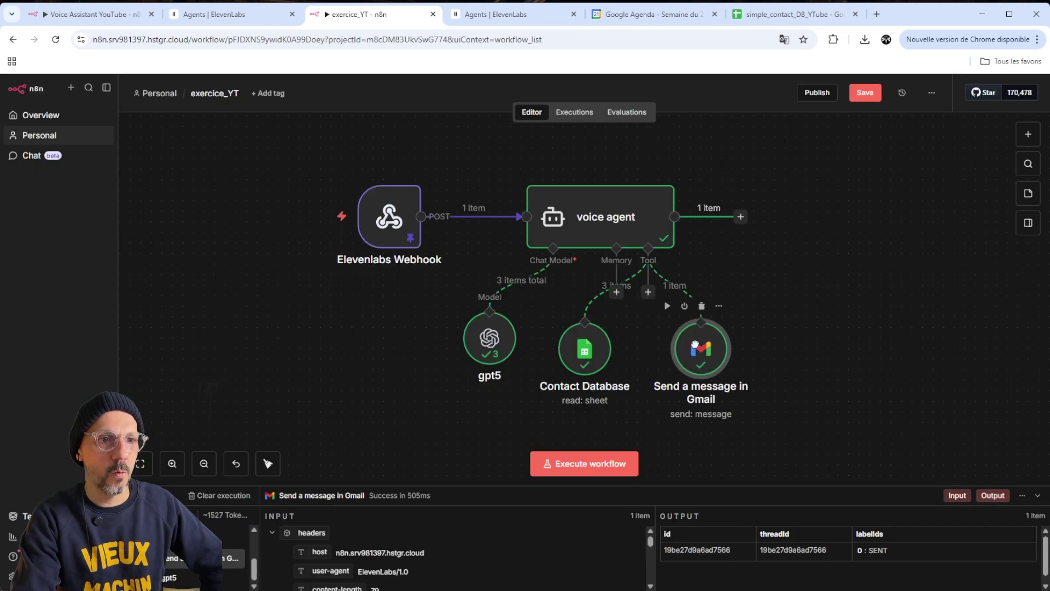
Add a Google Calendar tool using the Google Calendar account credential and the Lazyness calendar
click(649, 292)
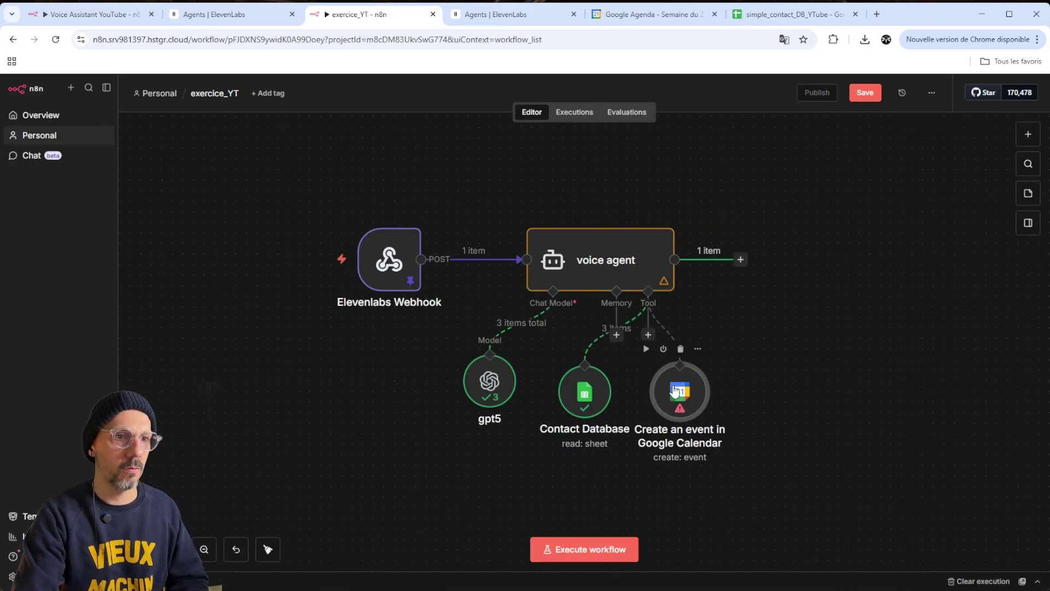
drag(677, 383, 688, 371)
double_click(687, 372)
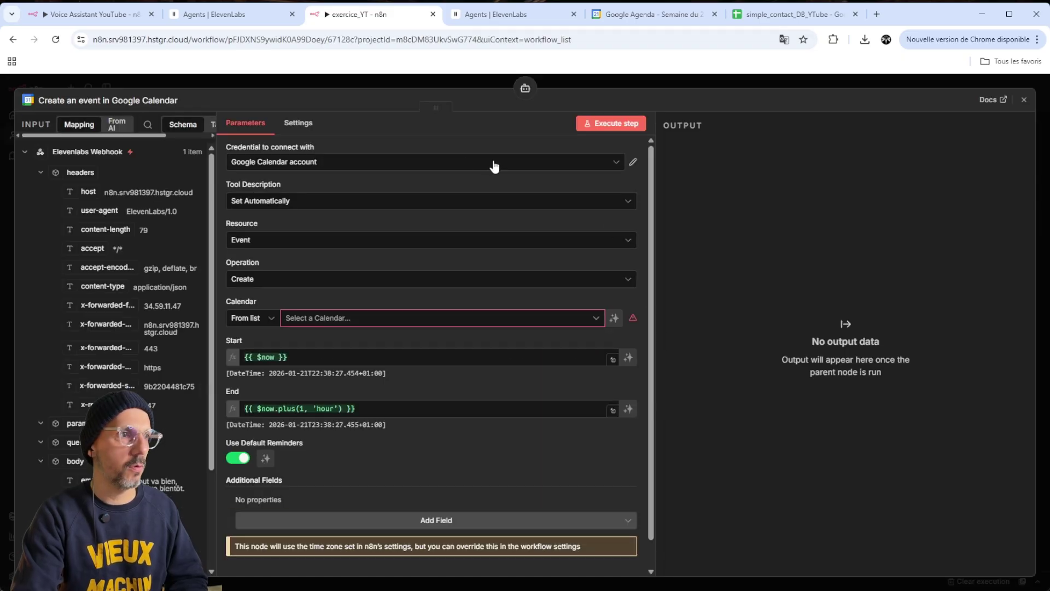
click(405, 163)
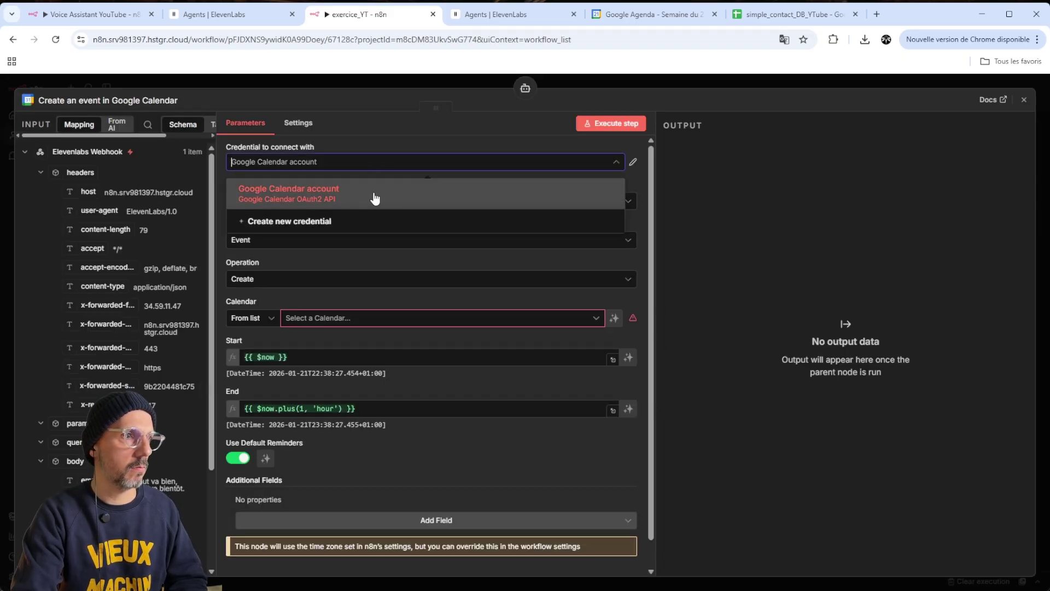
click(382, 196)
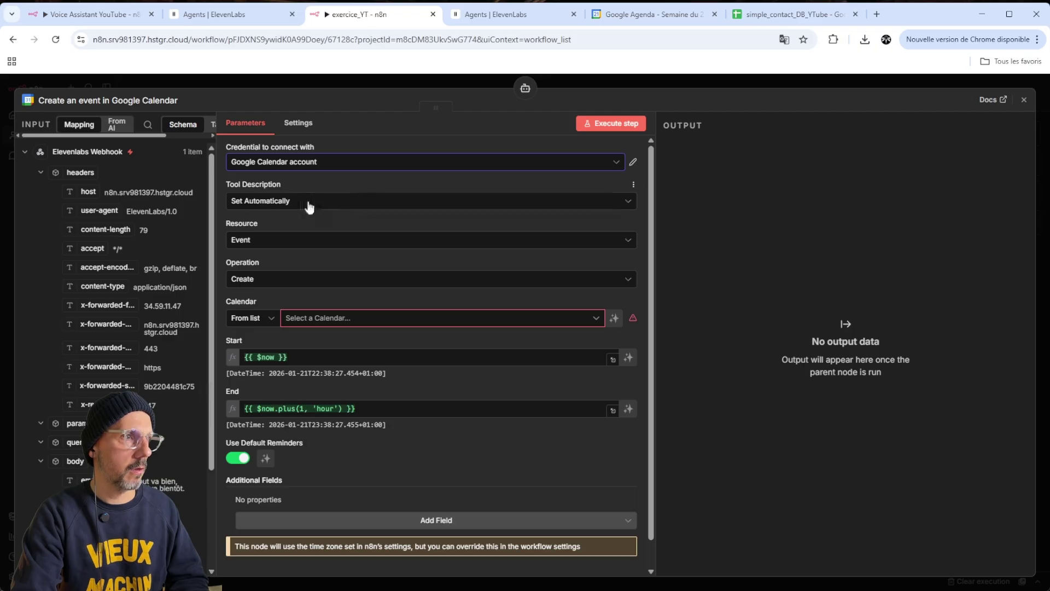
click(432, 323)
click(520, 422)
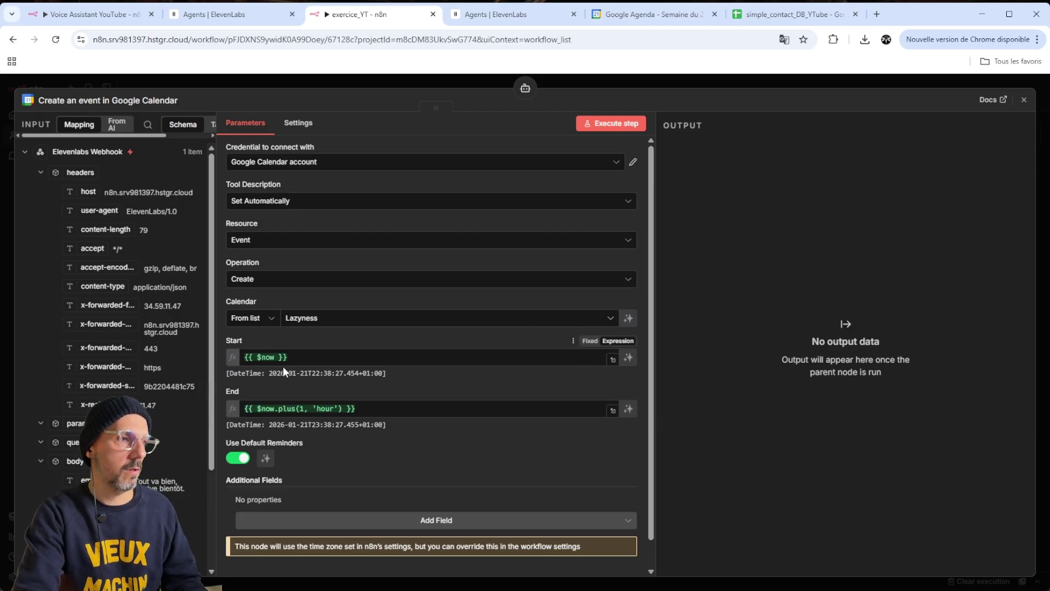
Let the model define the event start, end, and an added Attendees field
click(628, 357)
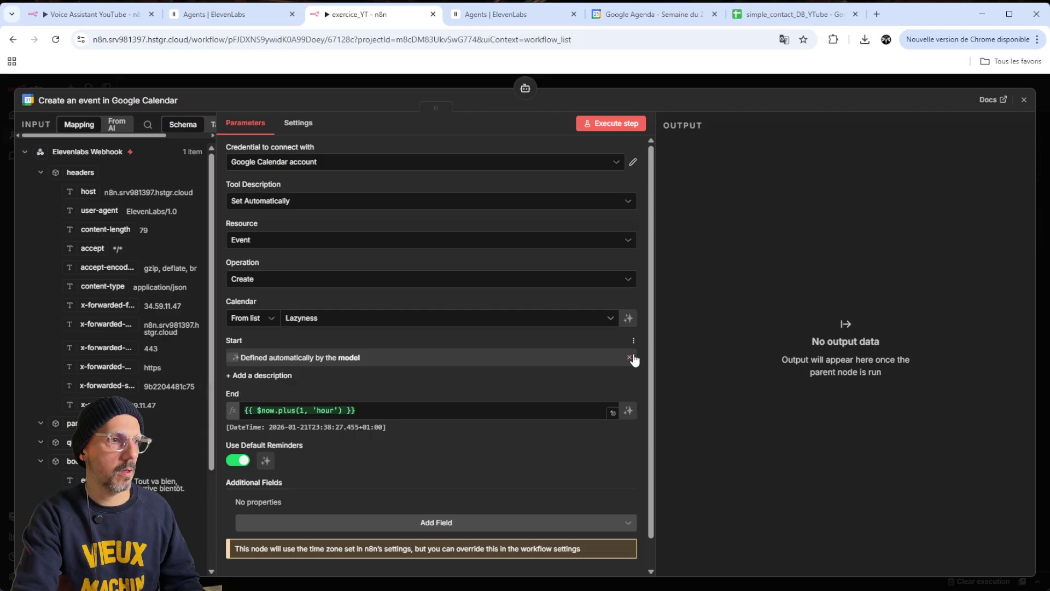
click(628, 410)
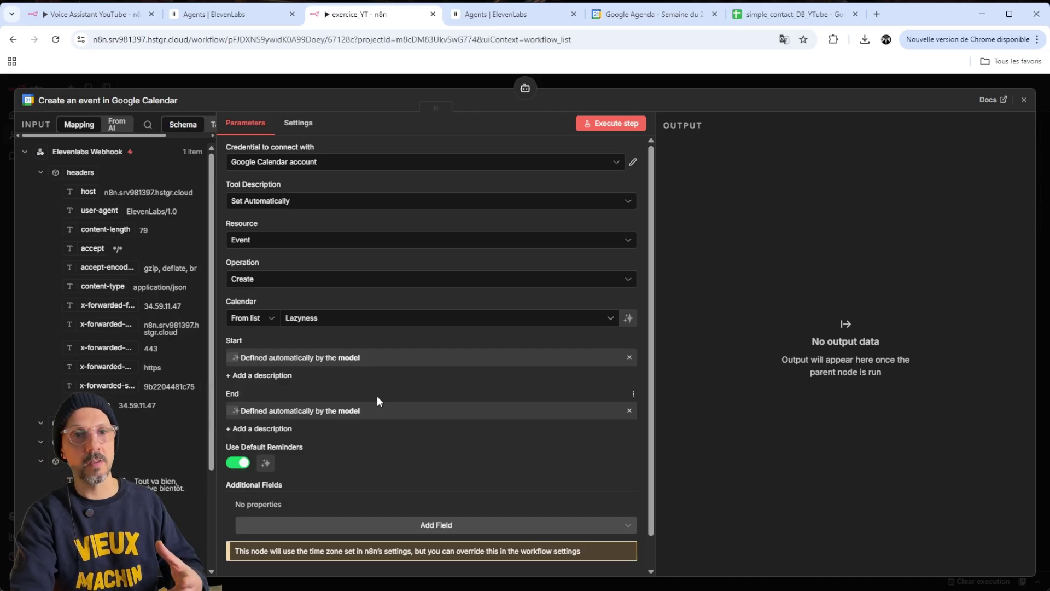
click(436, 524)
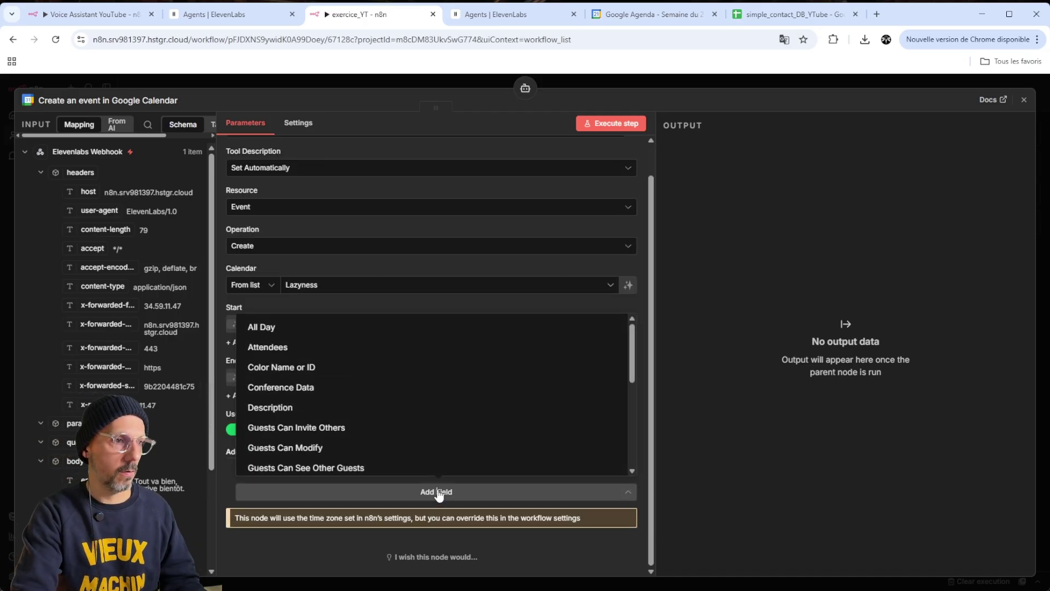
click(349, 353)
scroll(490, 460, down, 2)
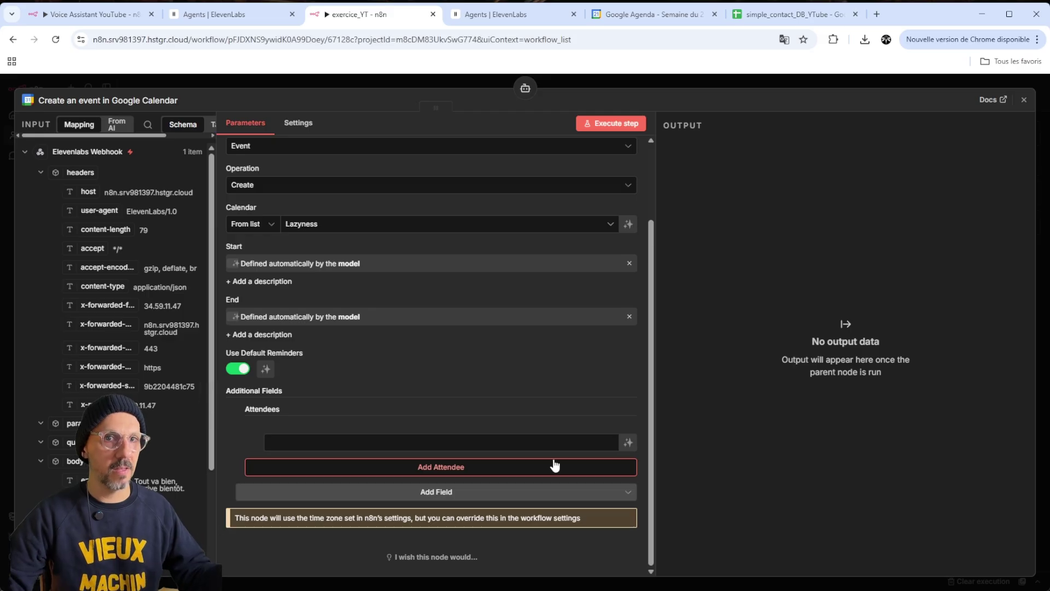
click(628, 442)
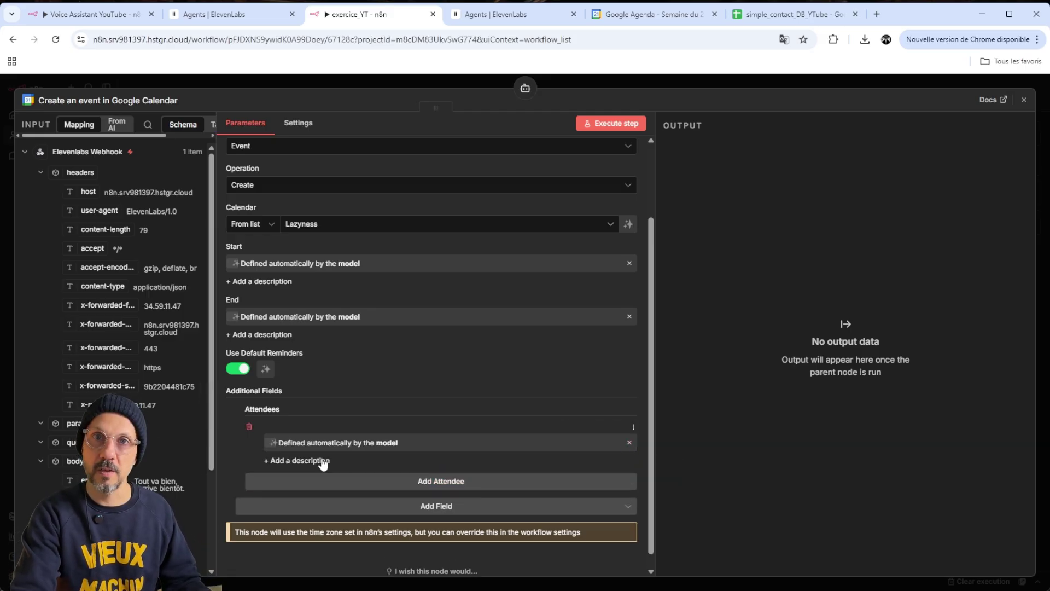
Close the Google Calendar tool and open the Elevenlabs Webhook's settings
click(719, 79)
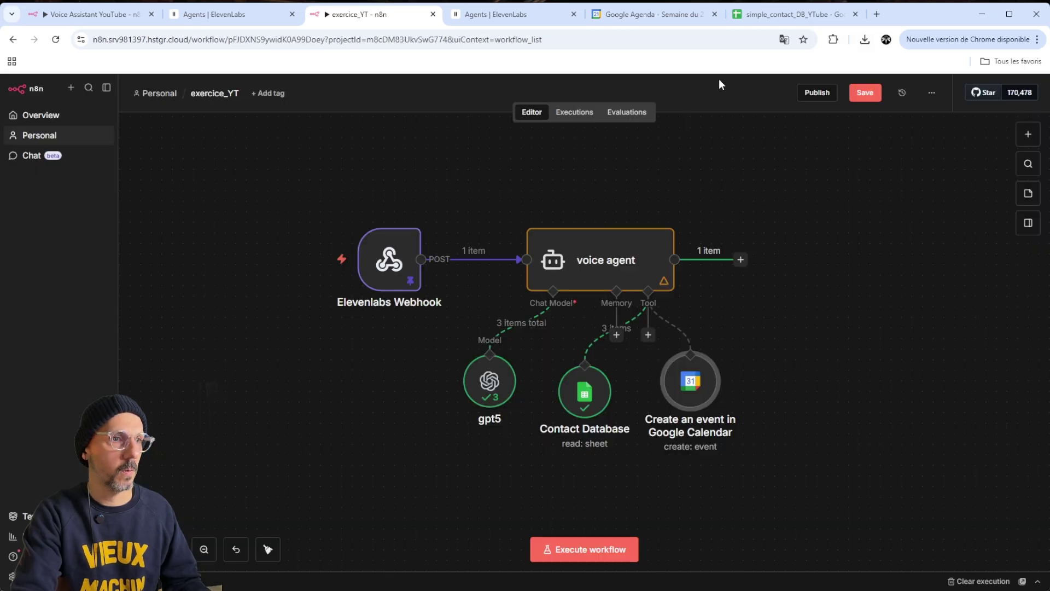
mouse_move(685, 369)
mouse_down()
mouse_move(705, 379)
mouse_move(693, 380)
mouse_up()
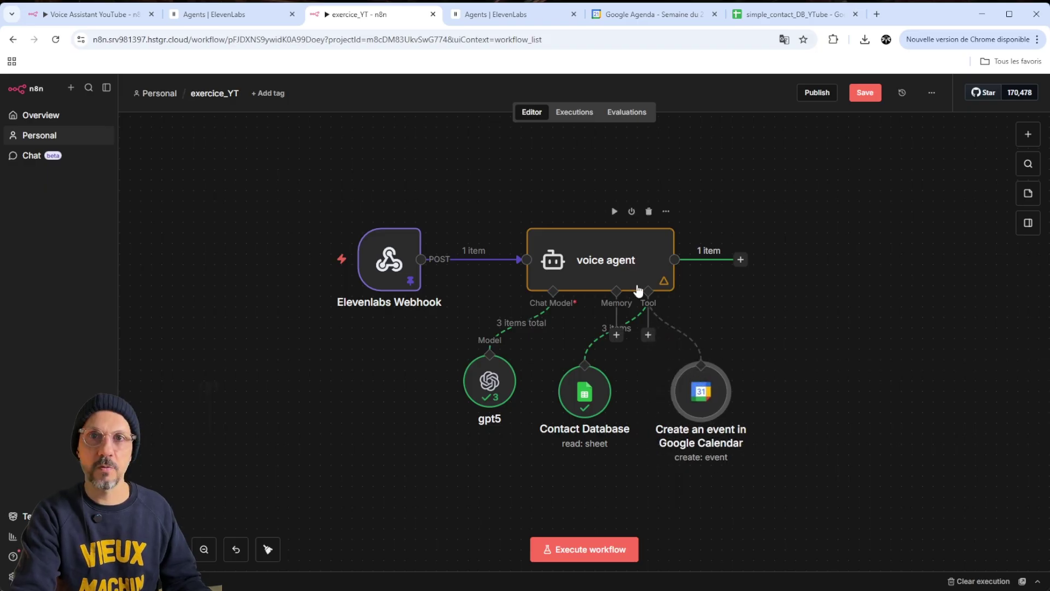
mouse_move(394, 258)
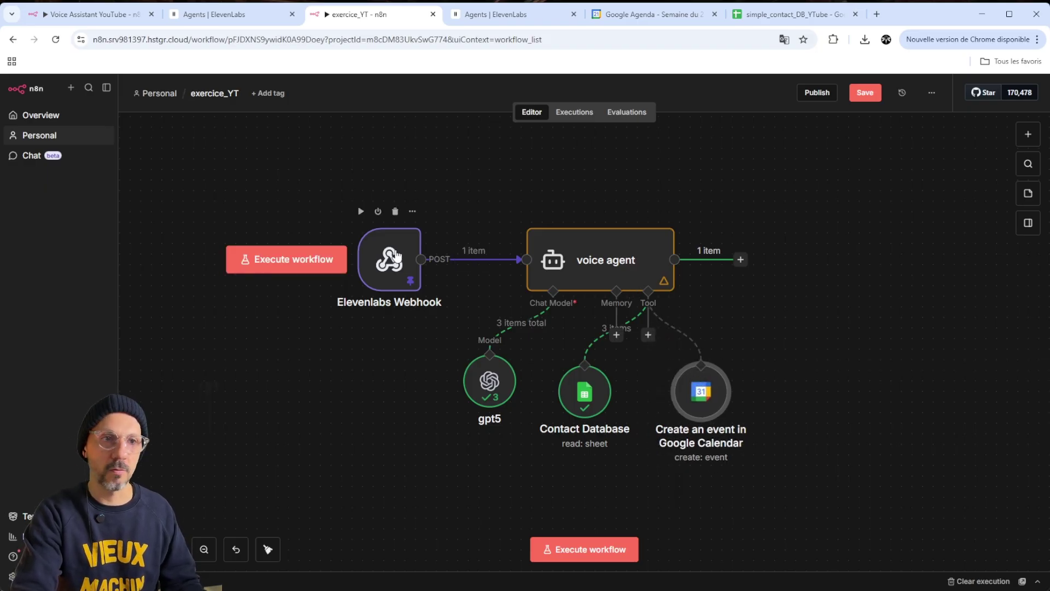
double_click(396, 255)
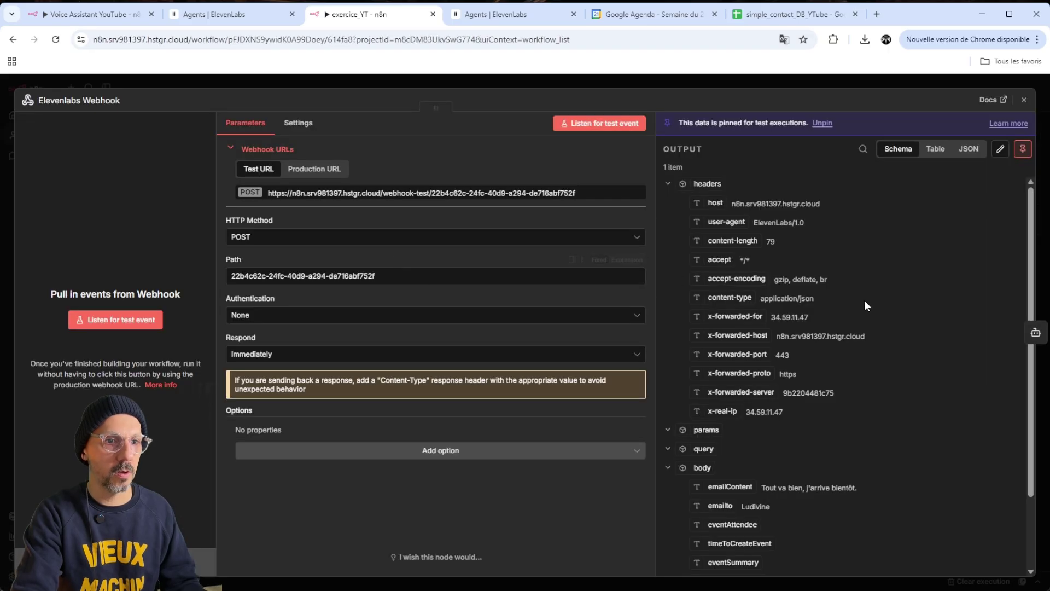
scroll(850, 306, down, 3)
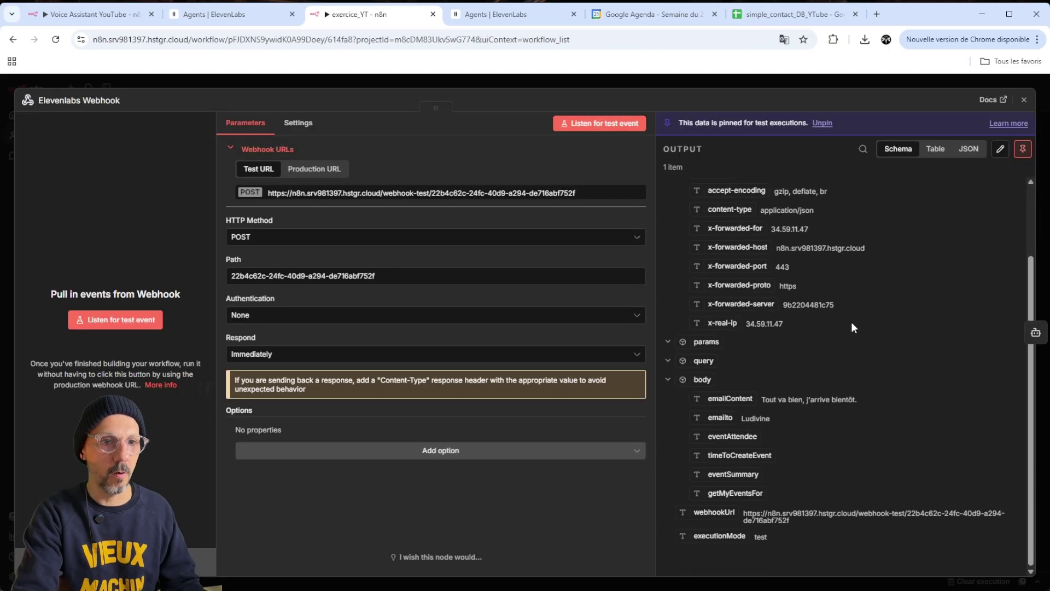
click(752, 441)
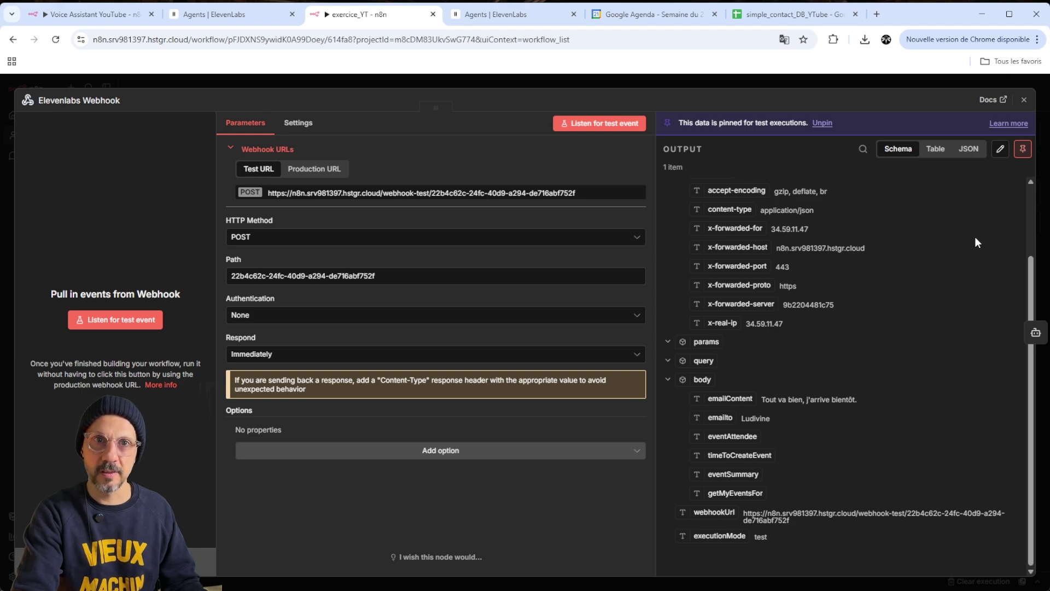
Edit the pinned data: paste the attendee, time '25 janvier 2026 17h00', summary 'reunion Youtube', date '25 Janvier', then save
click(1000, 148)
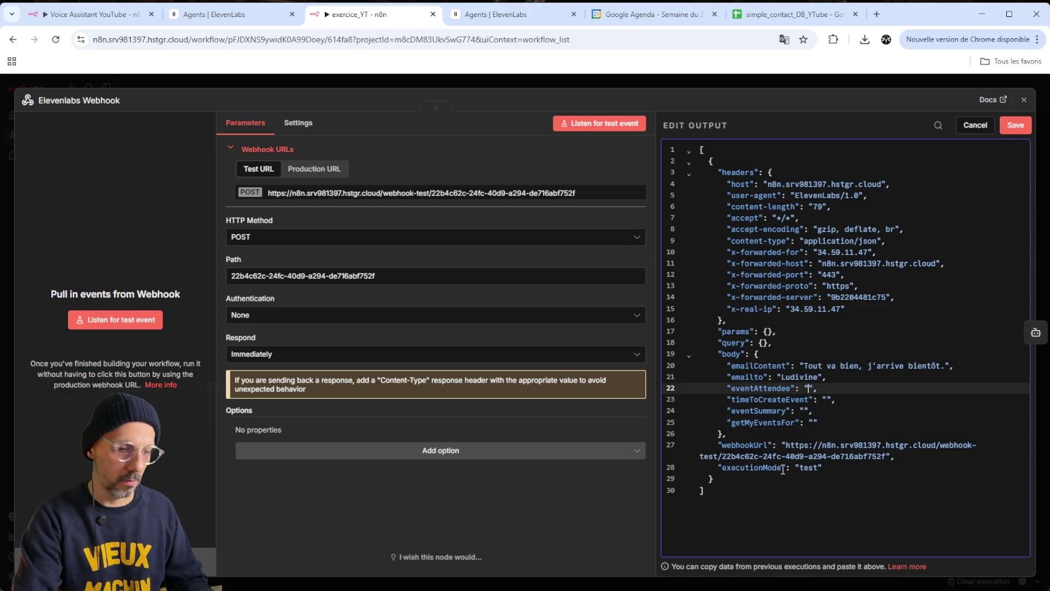
click(827, 399)
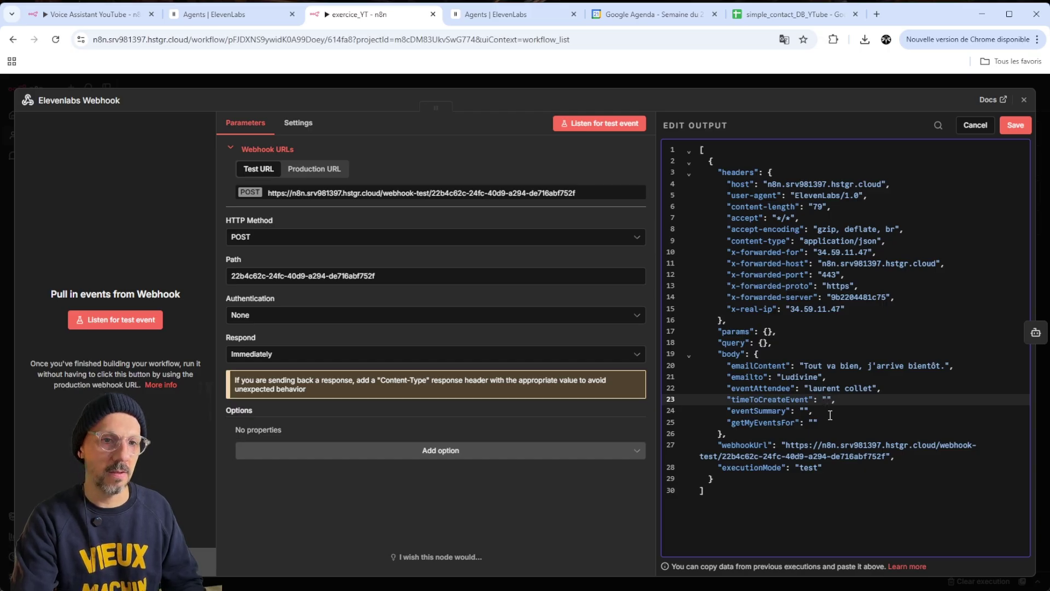
text(25 janvier )
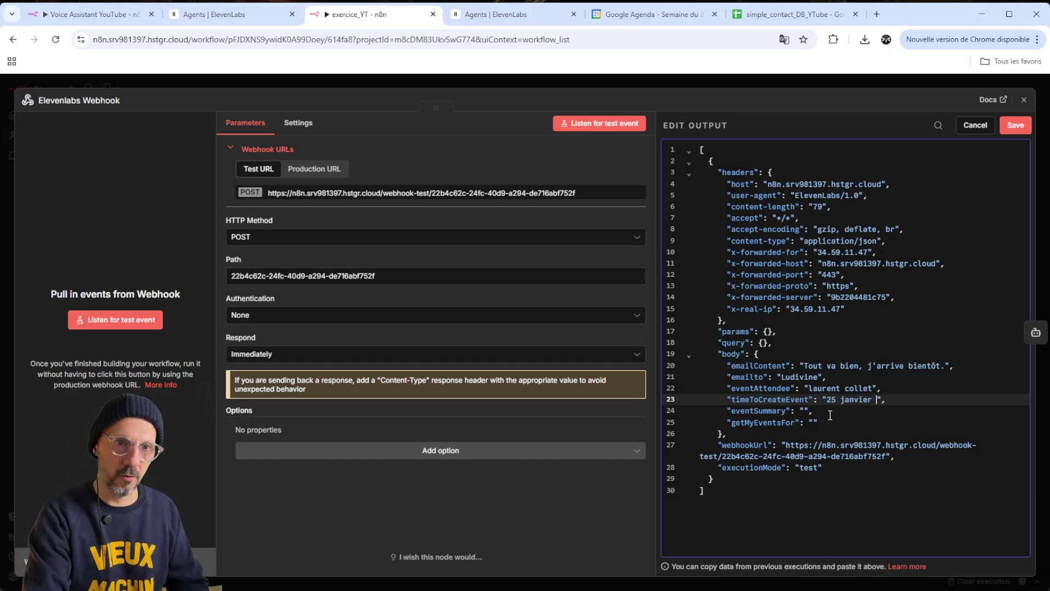
text(2026)
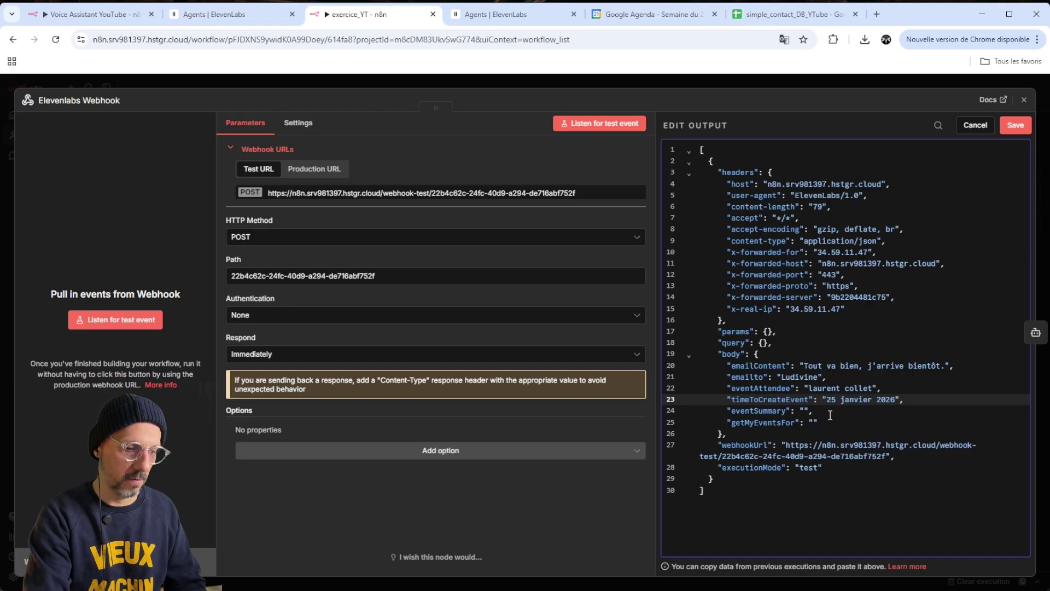
text( 17h00)
click(804, 411)
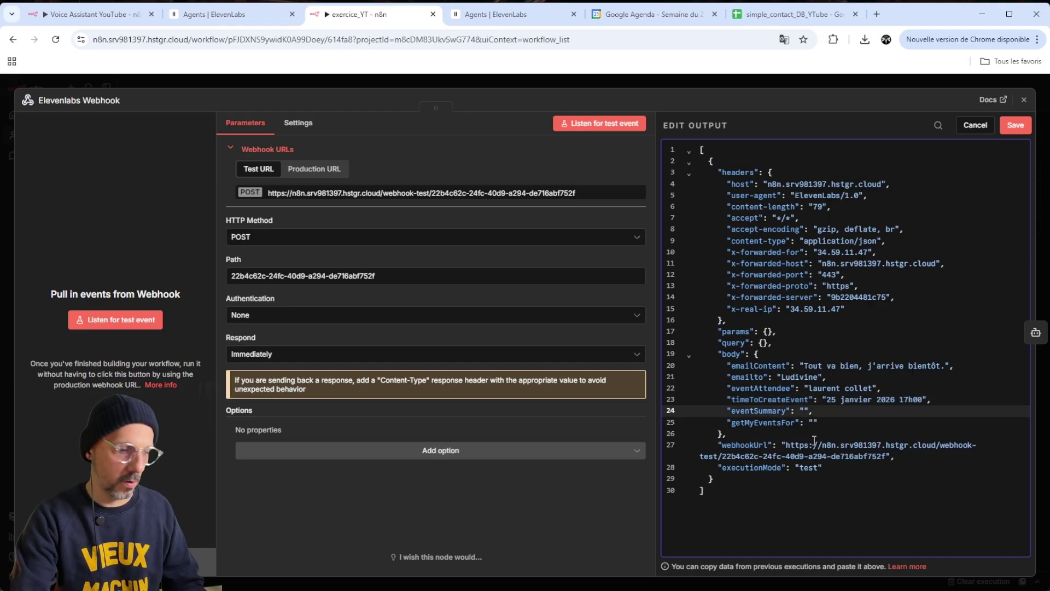
text(reunion Youtube)
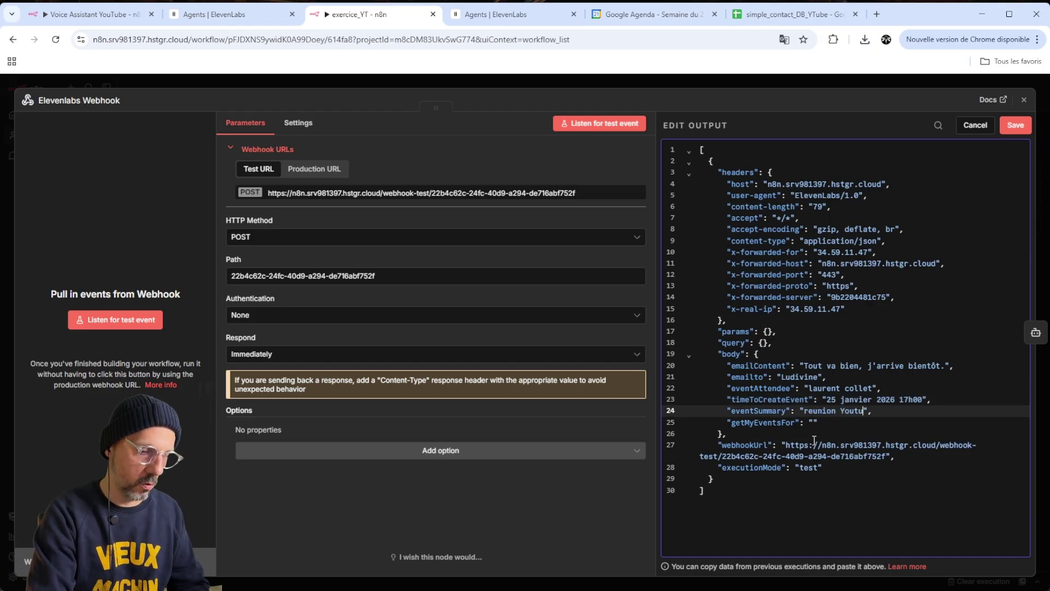
click(854, 429)
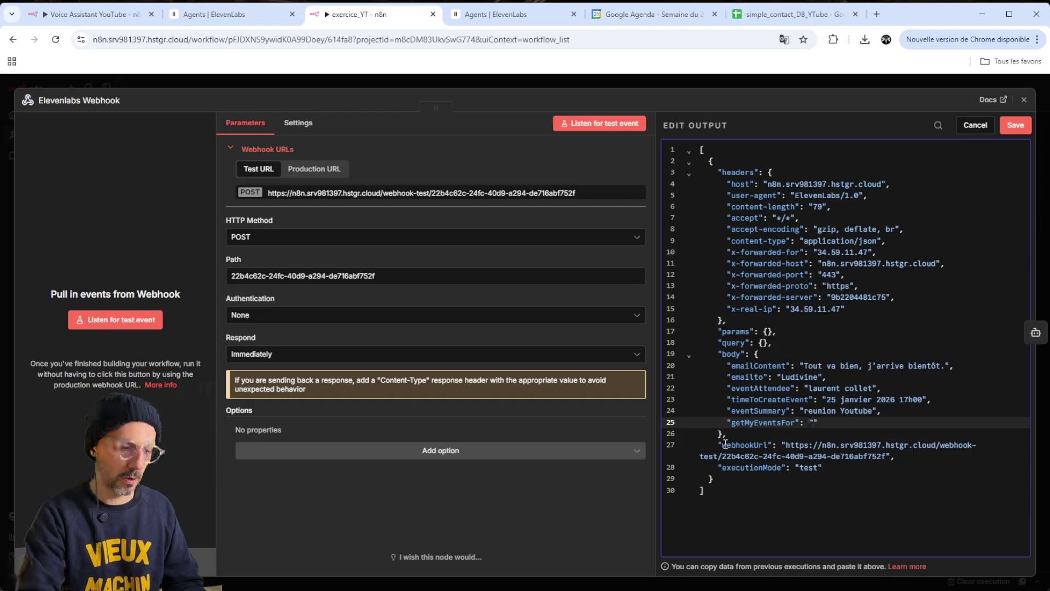
text(25 Janvier)
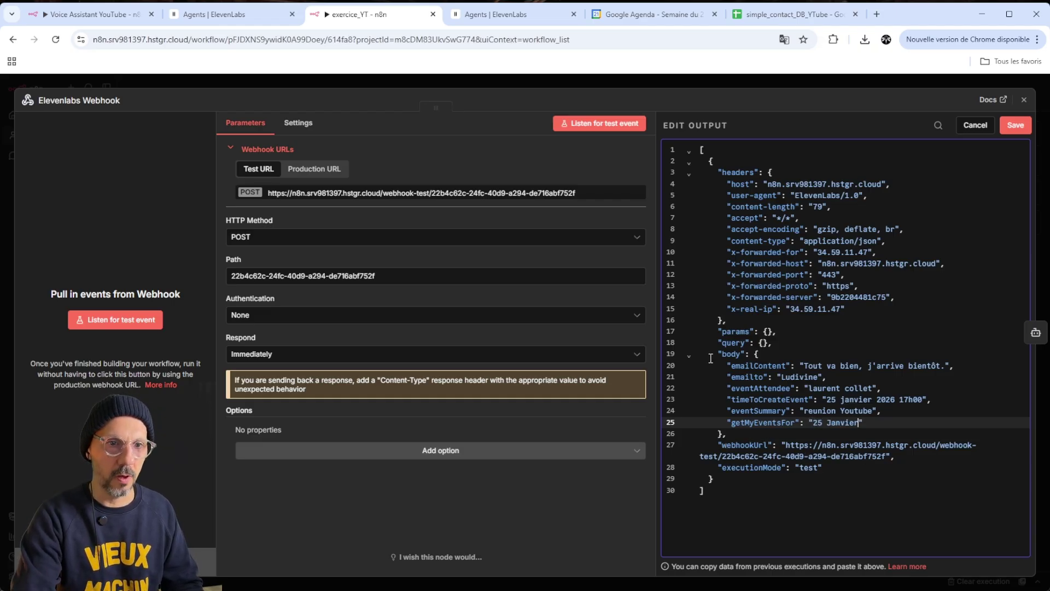
click(1016, 125)
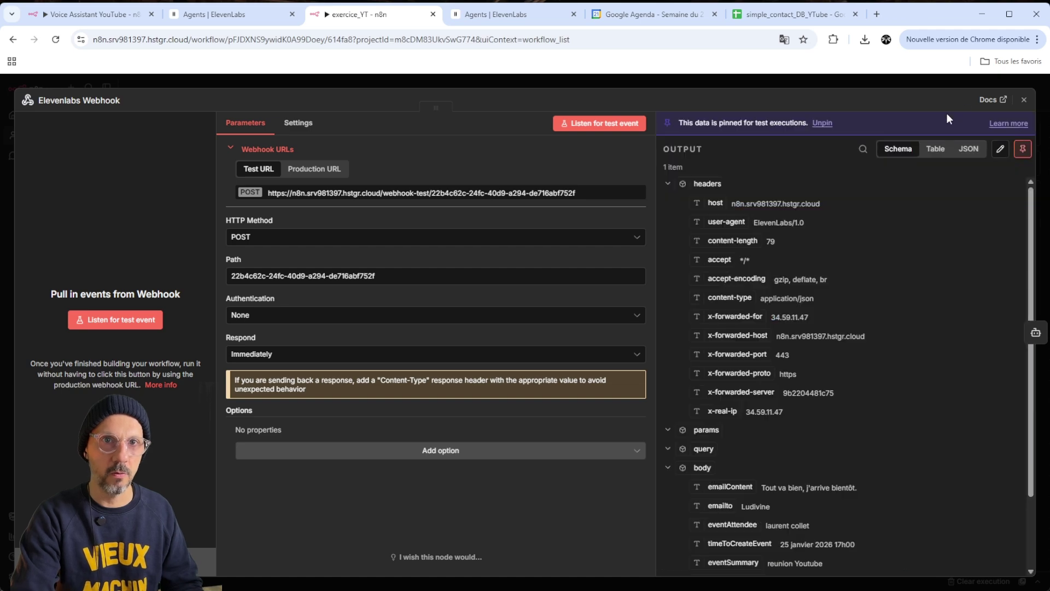
click(964, 86)
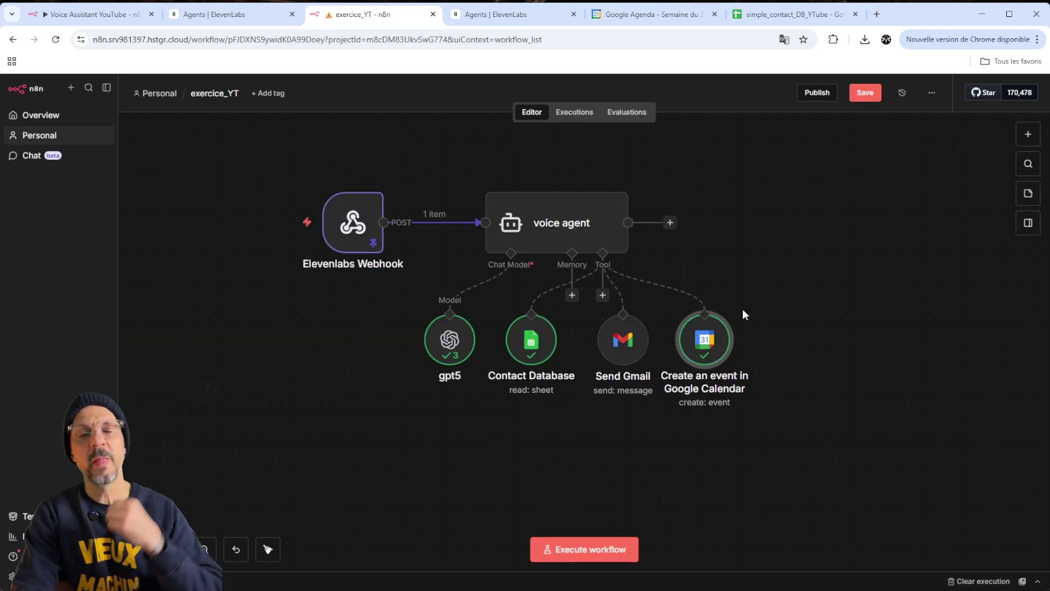
Rerun the voice agent and check the new 5 pm event on 25 January in Google Agenda
right_click(548, 226)
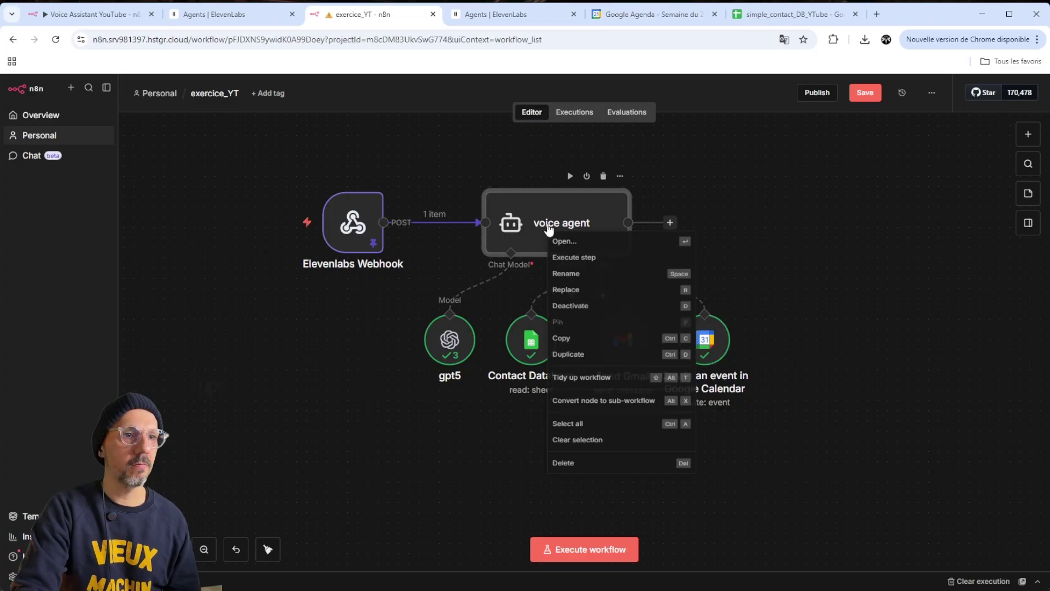
click(629, 257)
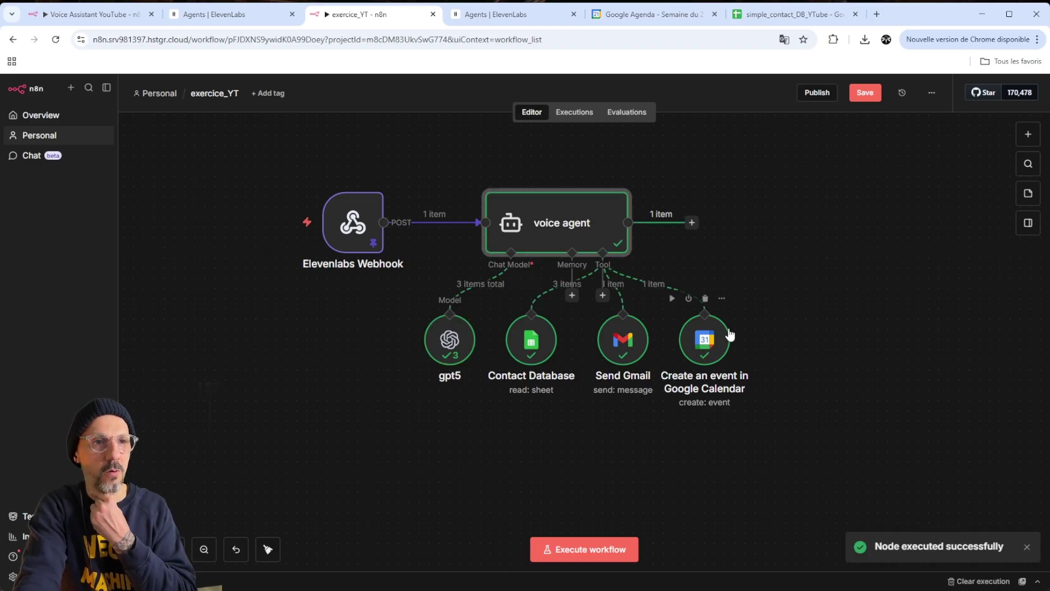
double_click(606, 221)
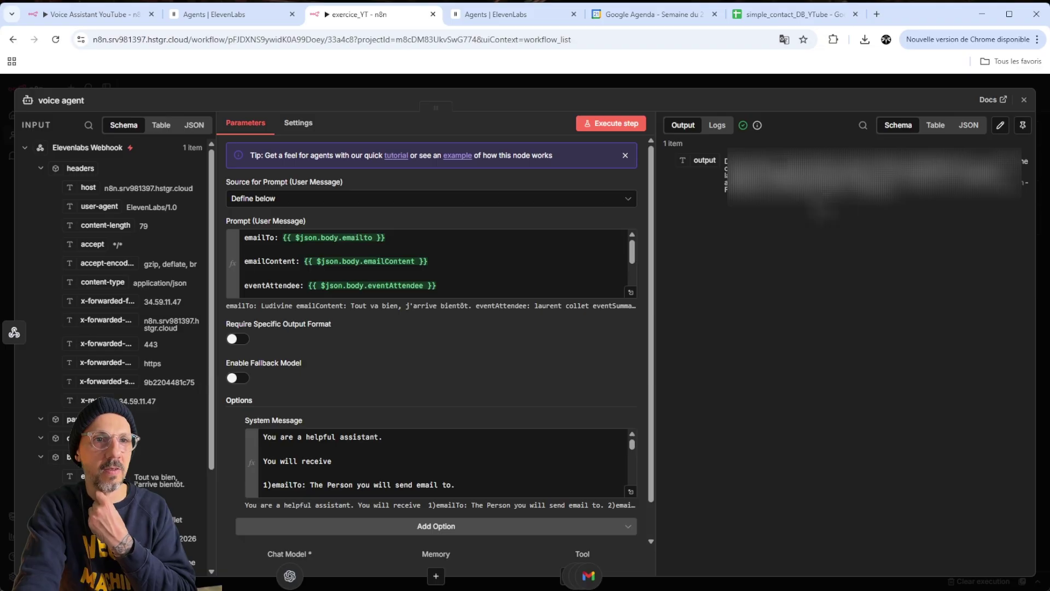
key(Escape)
click(648, 14)
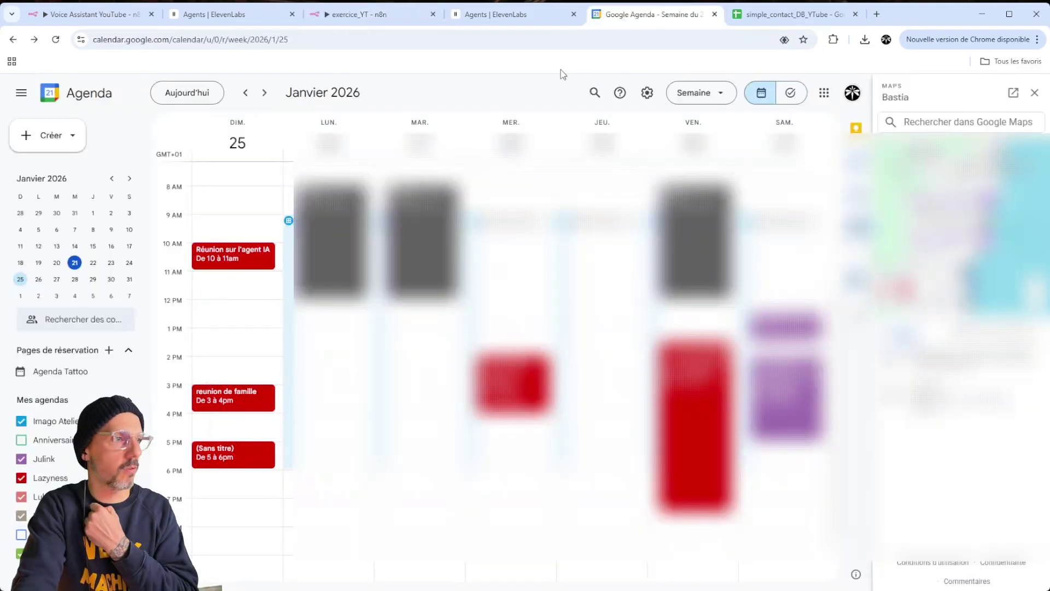
double_click(238, 452)
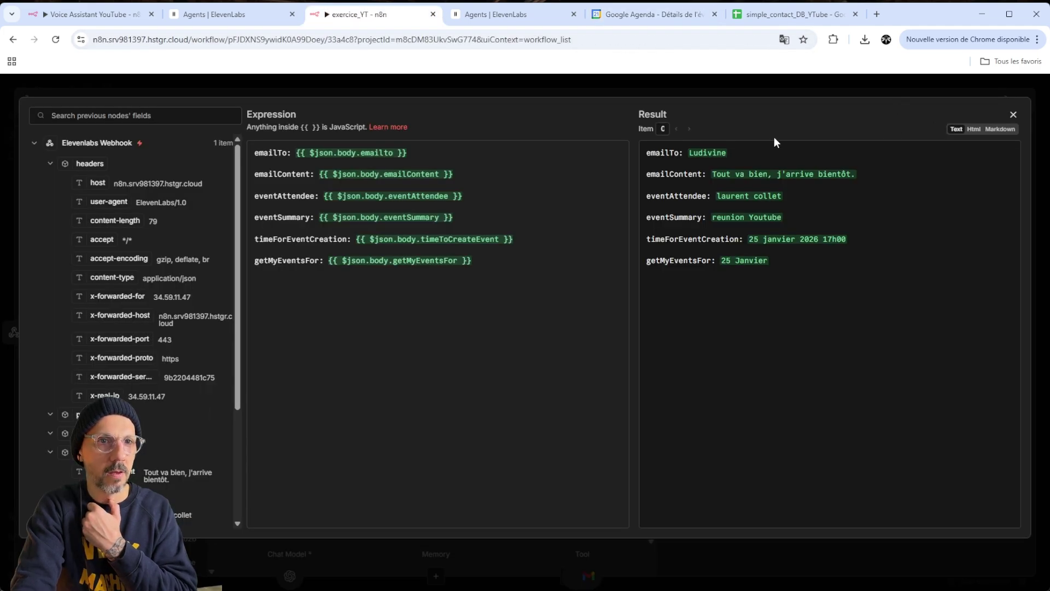
Close the expanded prompt and agent settings, back to the canvas with all four tools run
click(1012, 116)
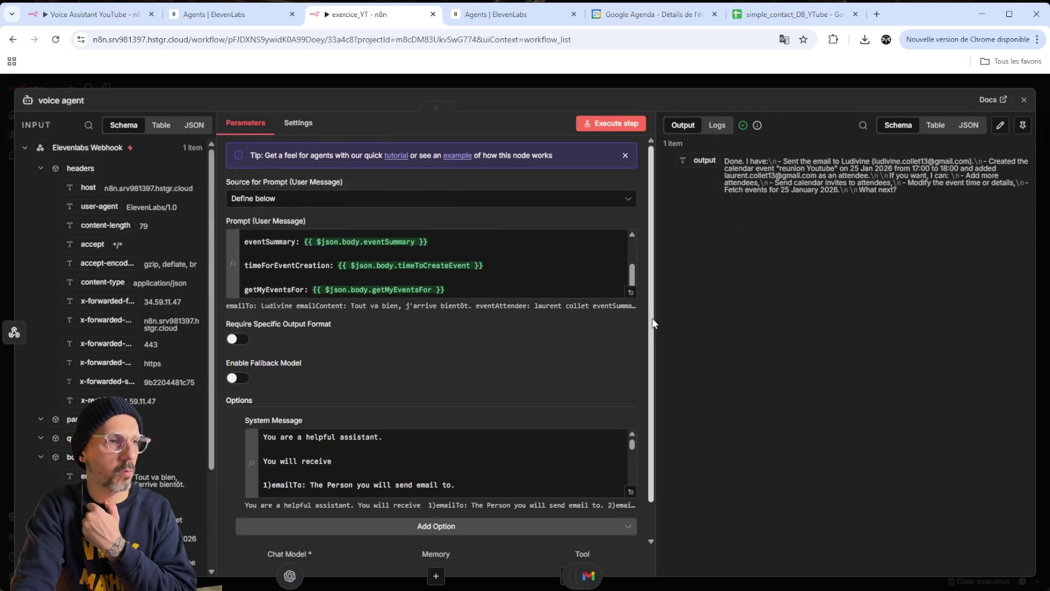
key(Escape)
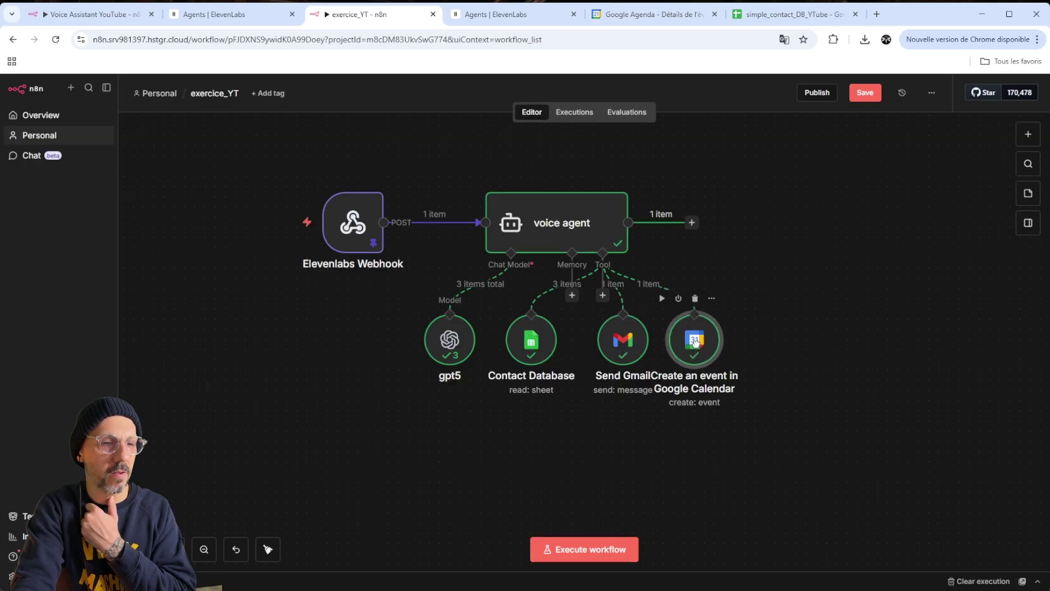
right_click(701, 348)
click(772, 292)
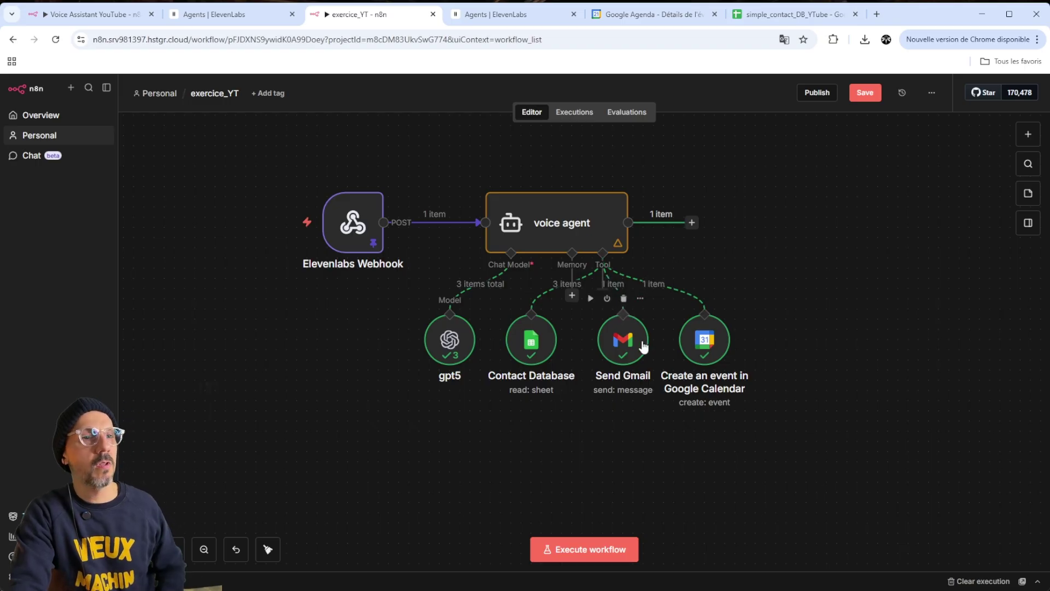
Add a Google Calendar Get Many tool on the Lazyness calendar, returning all events
click(602, 295)
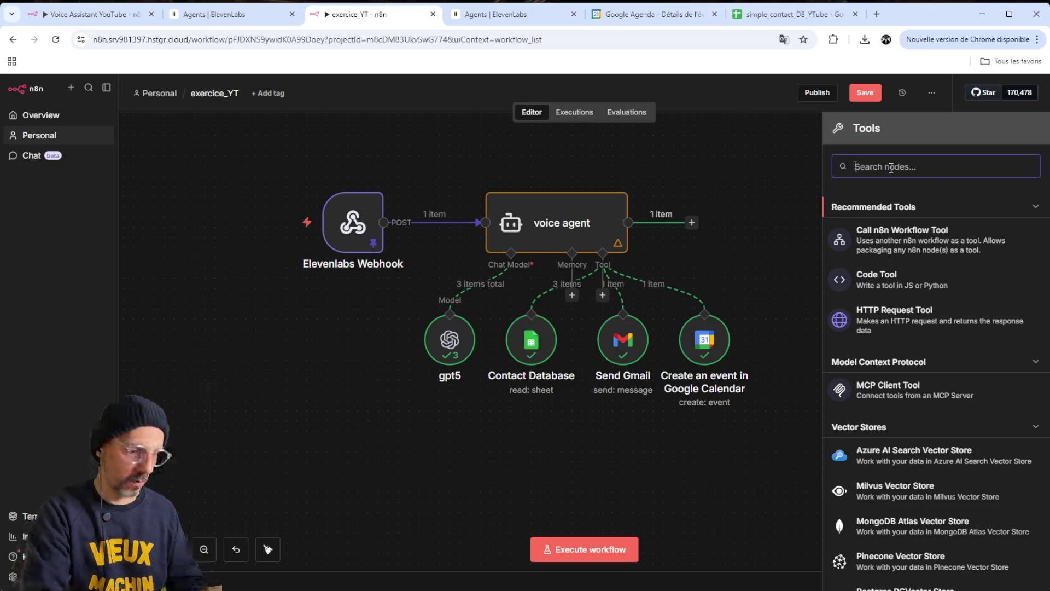
text(calendar)
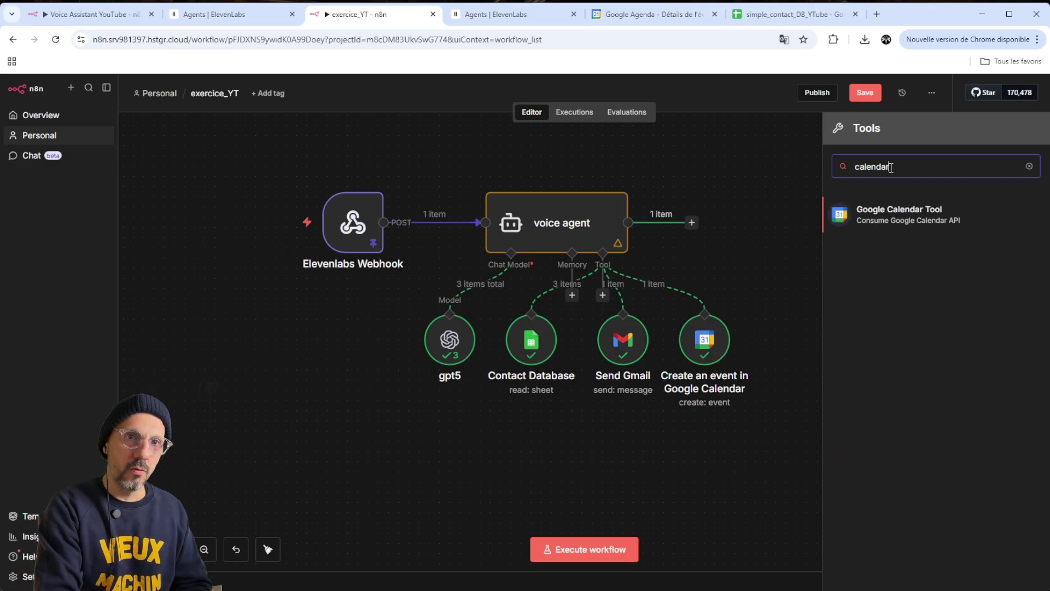
click(911, 218)
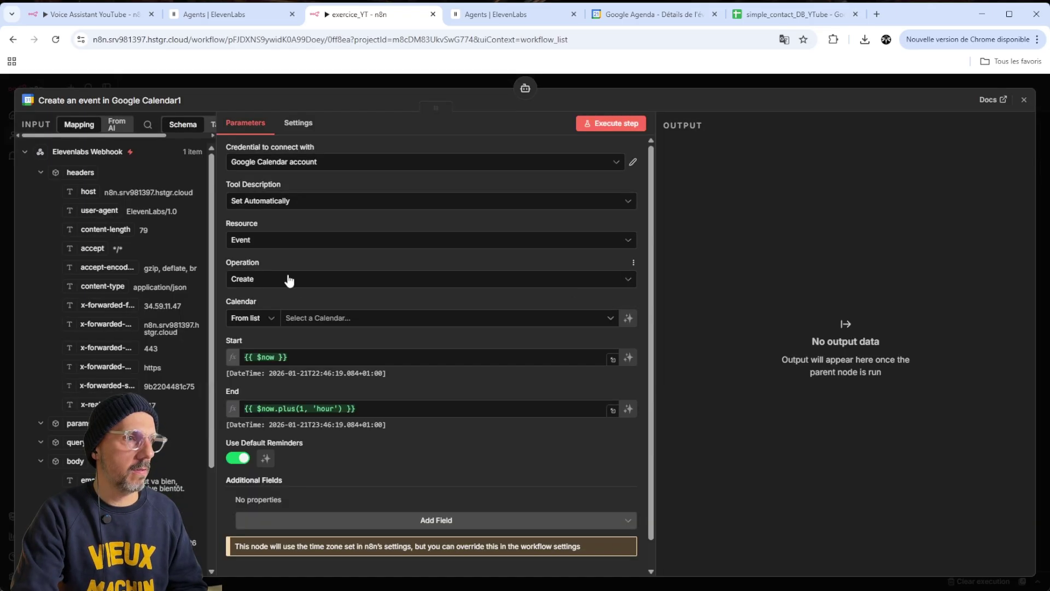
click(288, 279)
scroll(325, 382, down, 1)
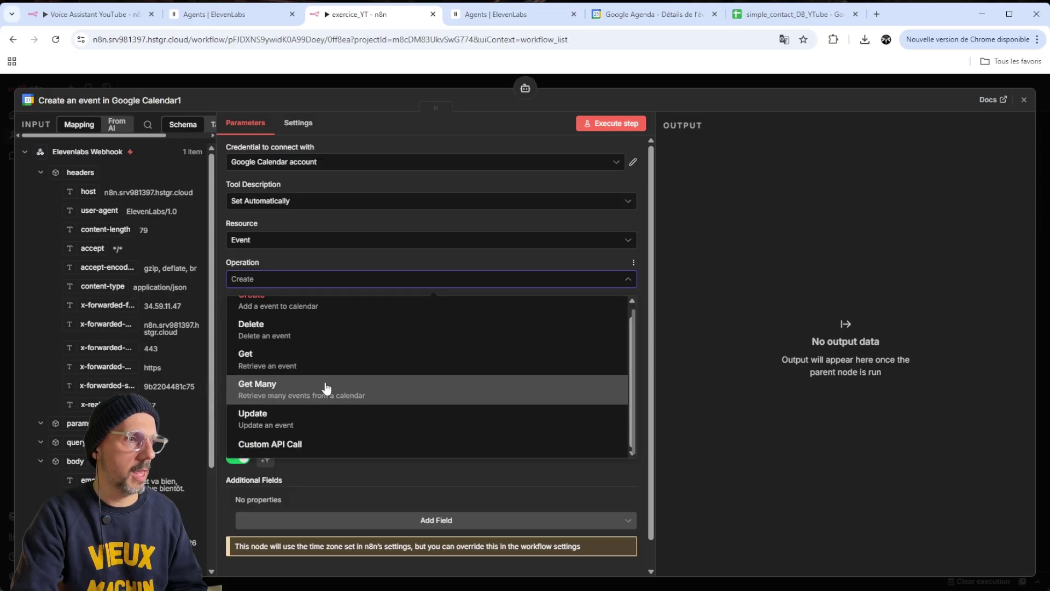
click(325, 381)
click(328, 317)
click(304, 435)
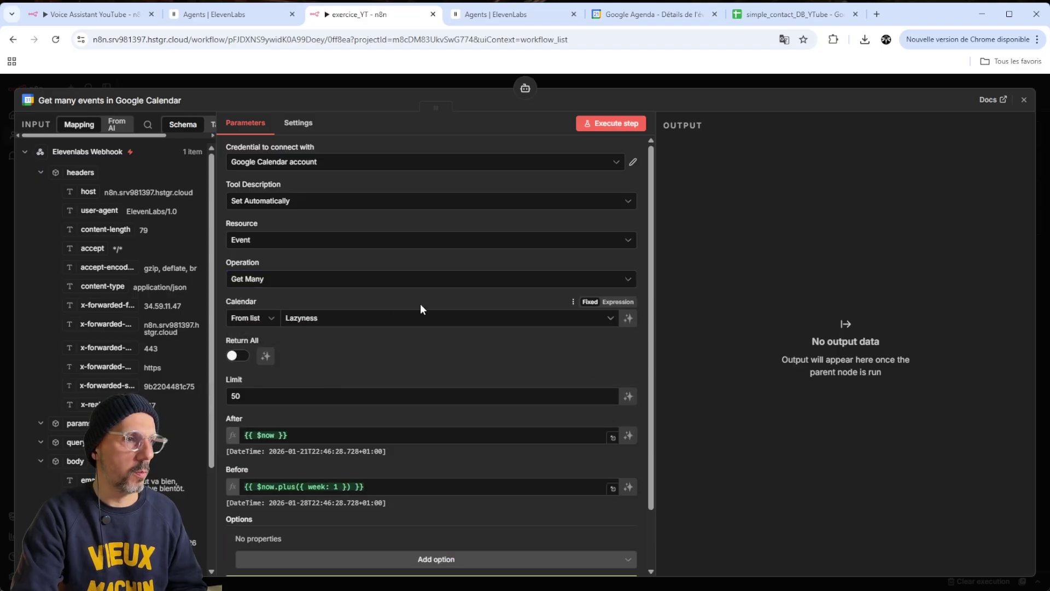
scroll(247, 321, down, 1)
click(232, 300)
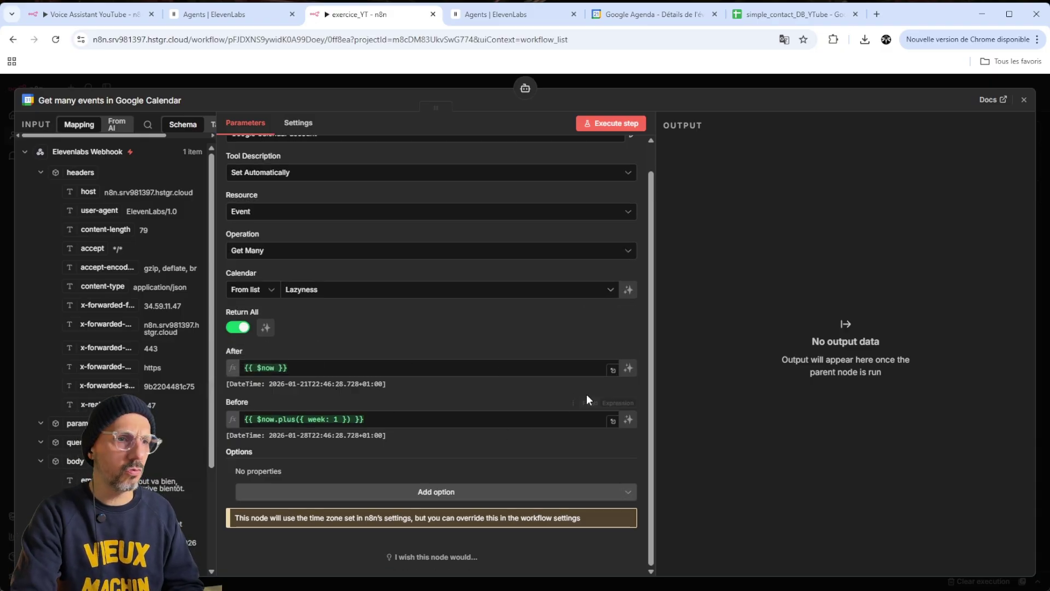
Let the model define the After and Before dates, then start a new test run with Ctrl+Enter
click(628, 367)
click(629, 420)
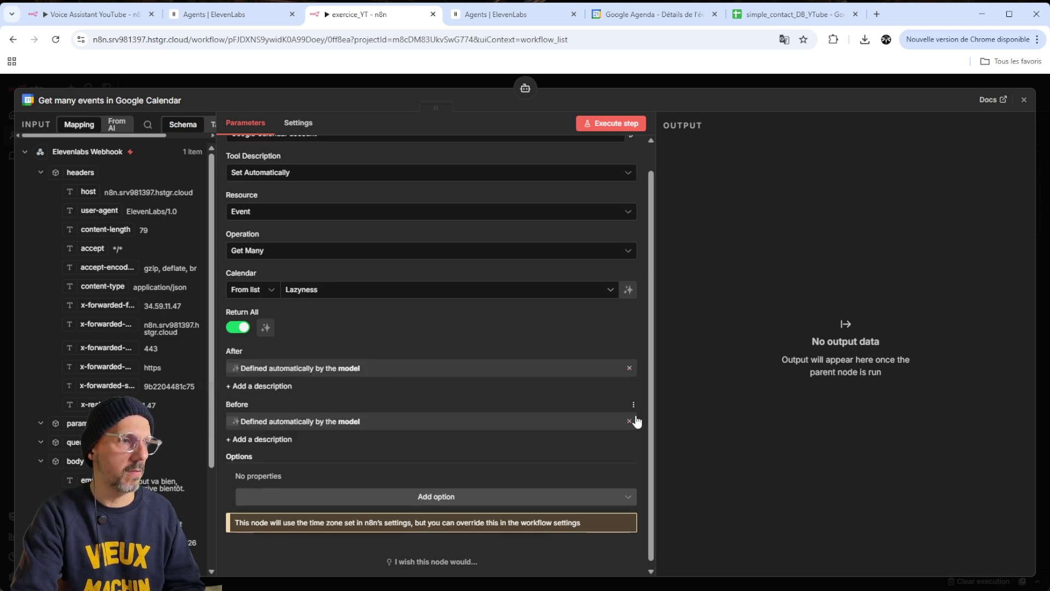
scroll(476, 420, down, 1)
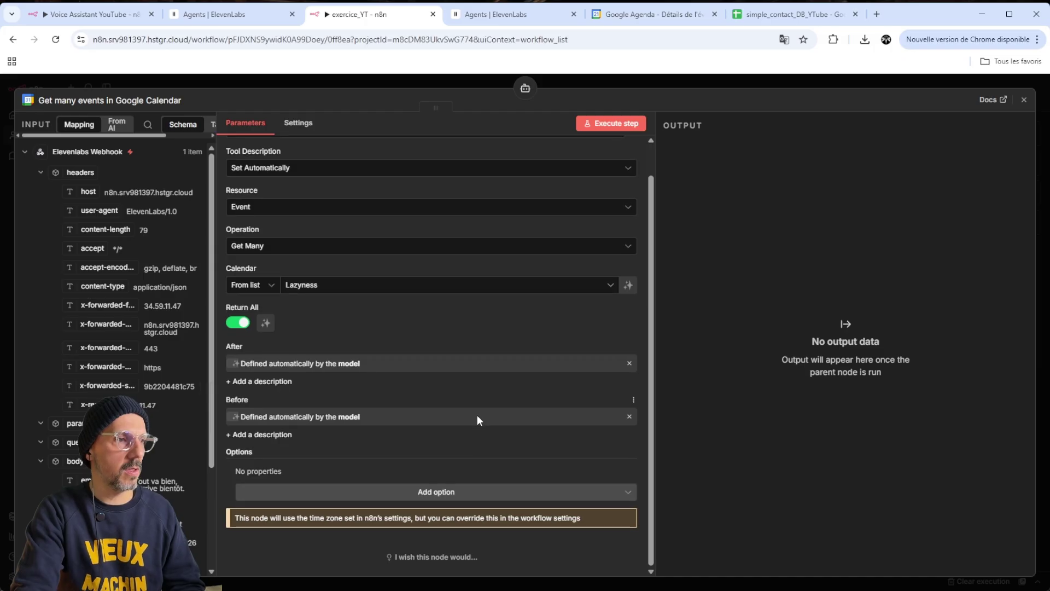
scroll(502, 312, up, 2)
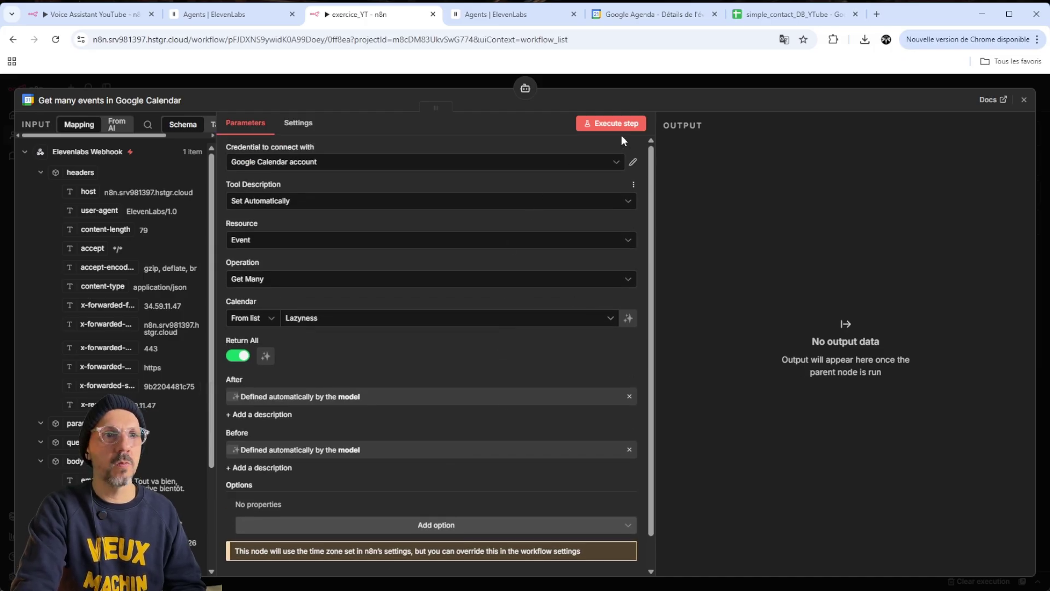
key(Escape)
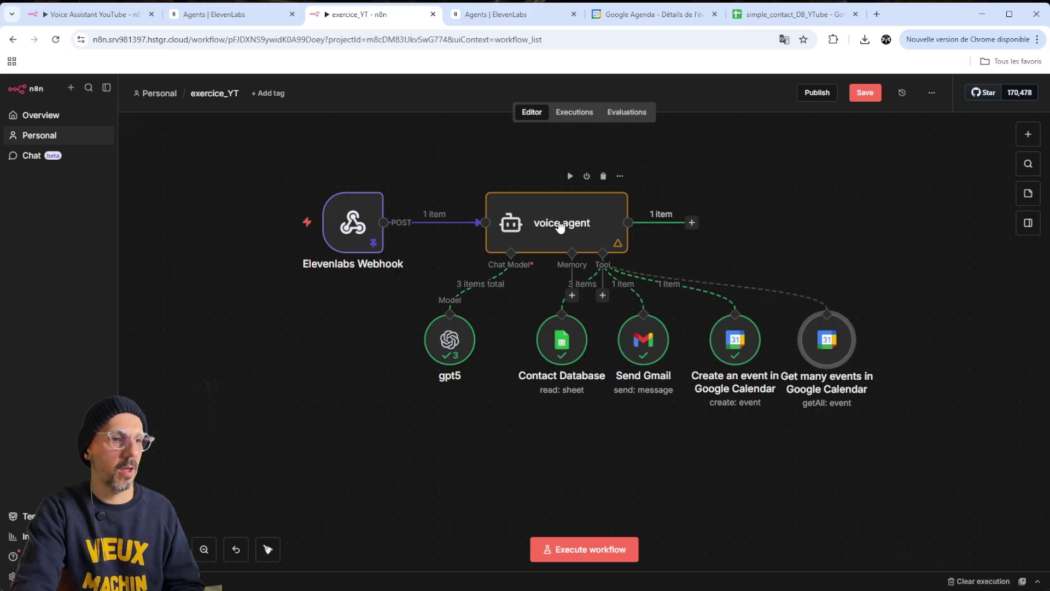
key(ctrl+Return)
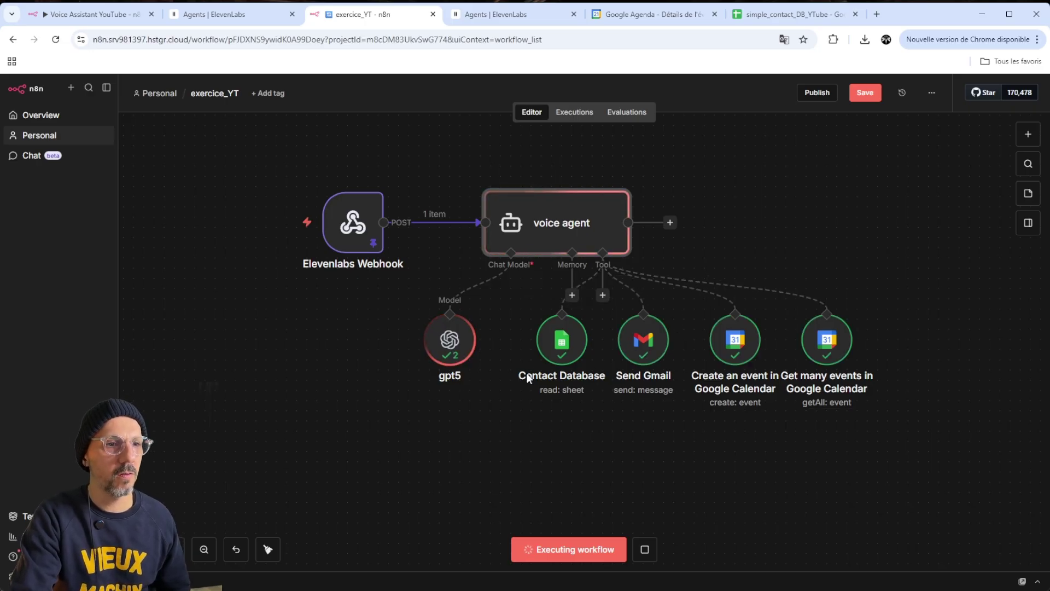
View the voice agent's output as a table, then switch to the Google Calendar event tab
right_click(557, 240)
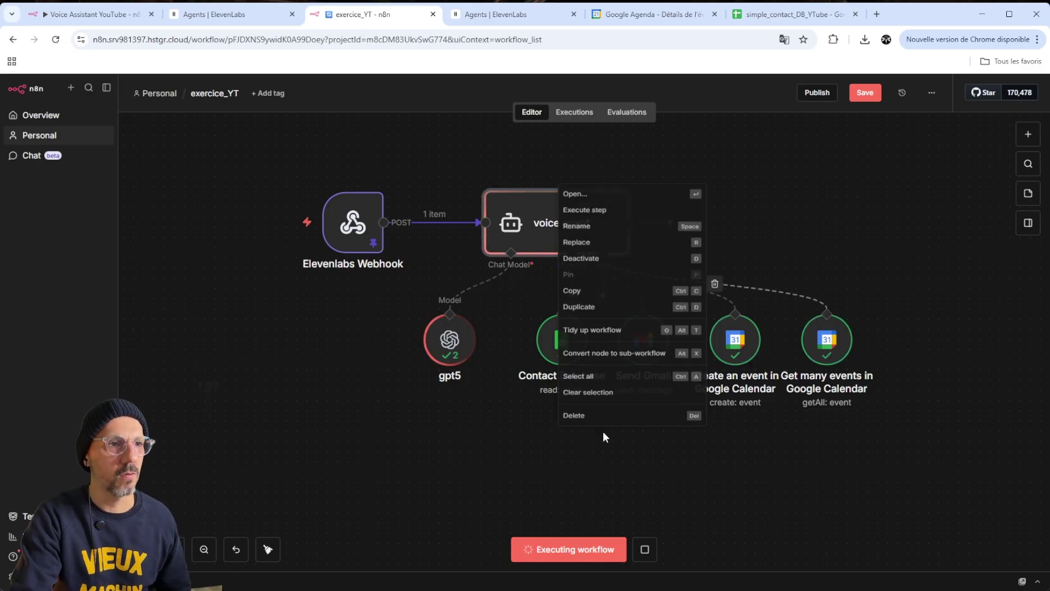
click(467, 447)
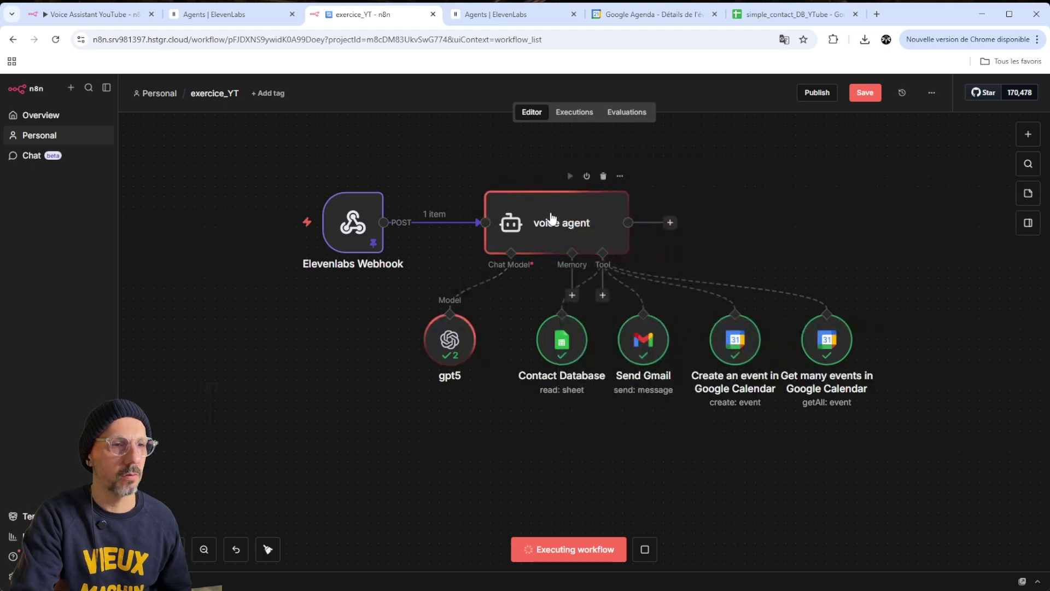
double_click(602, 227)
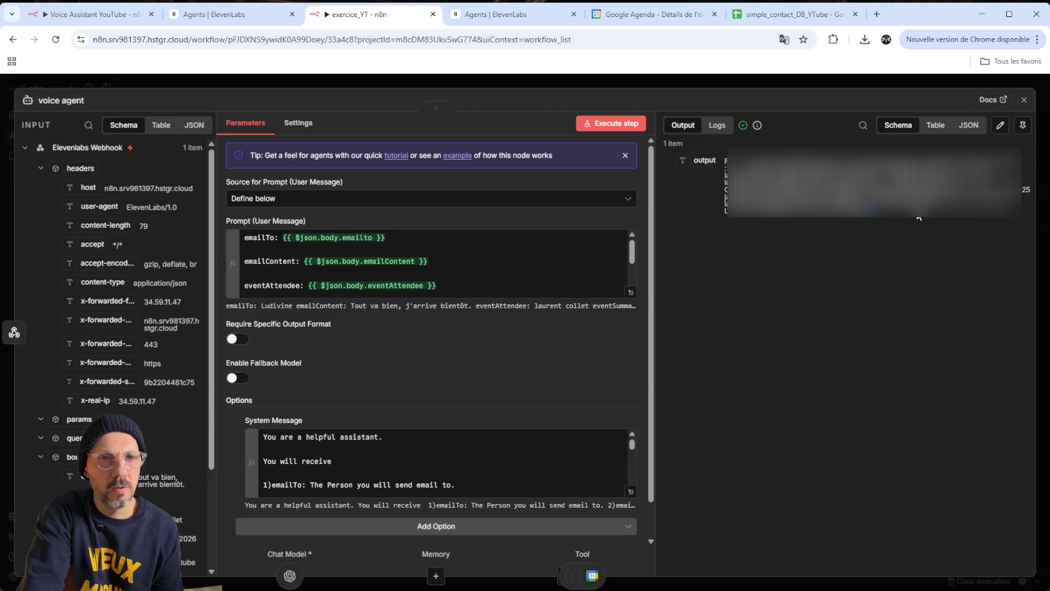
click(936, 125)
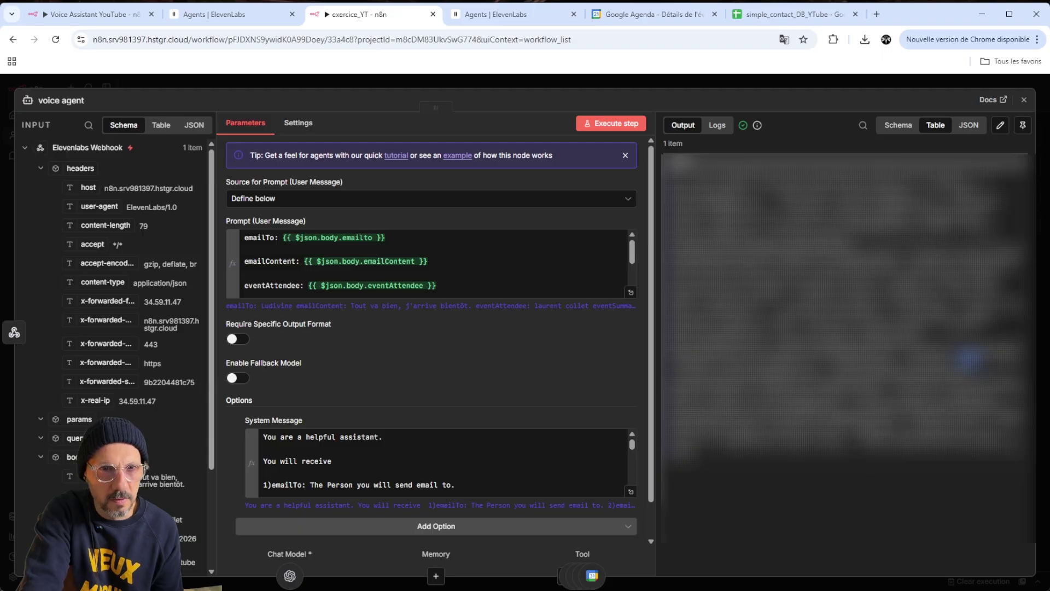
click(671, 17)
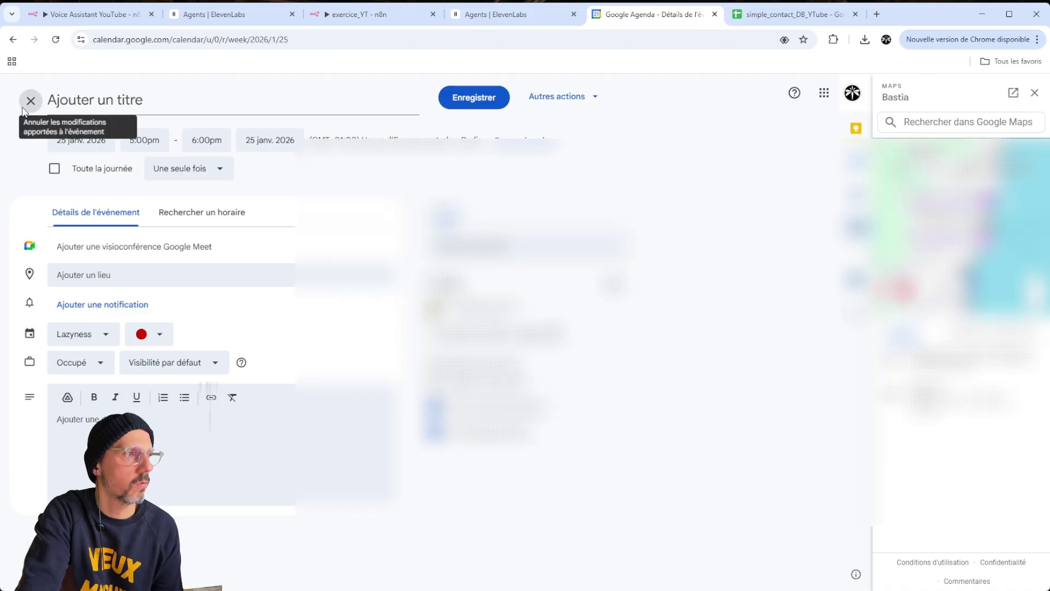
Discard the event draft, review both untitled 5–6 pm events on 25 January, and return to n8n
click(31, 100)
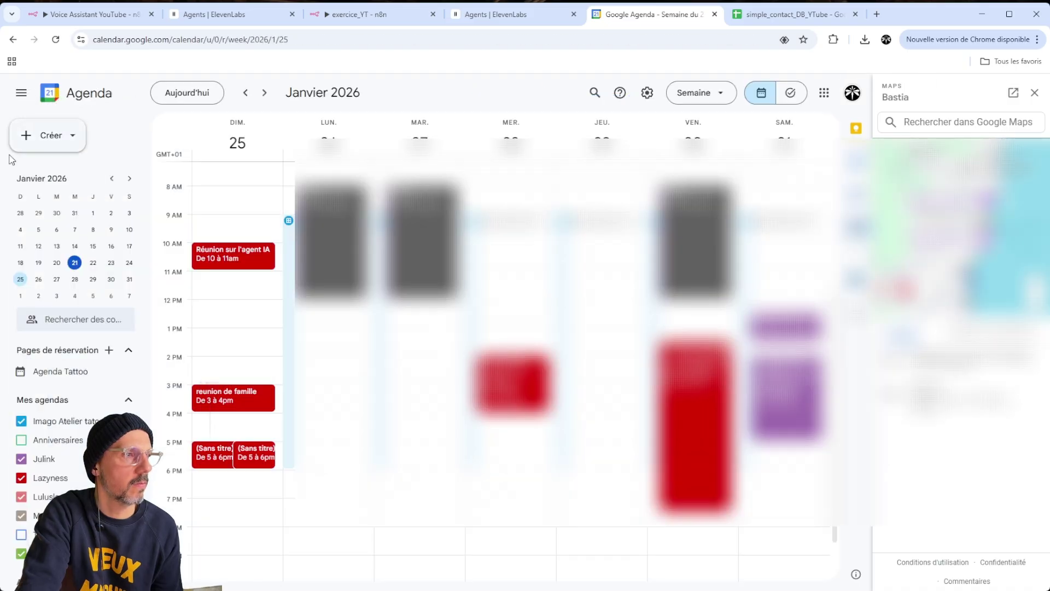
click(256, 453)
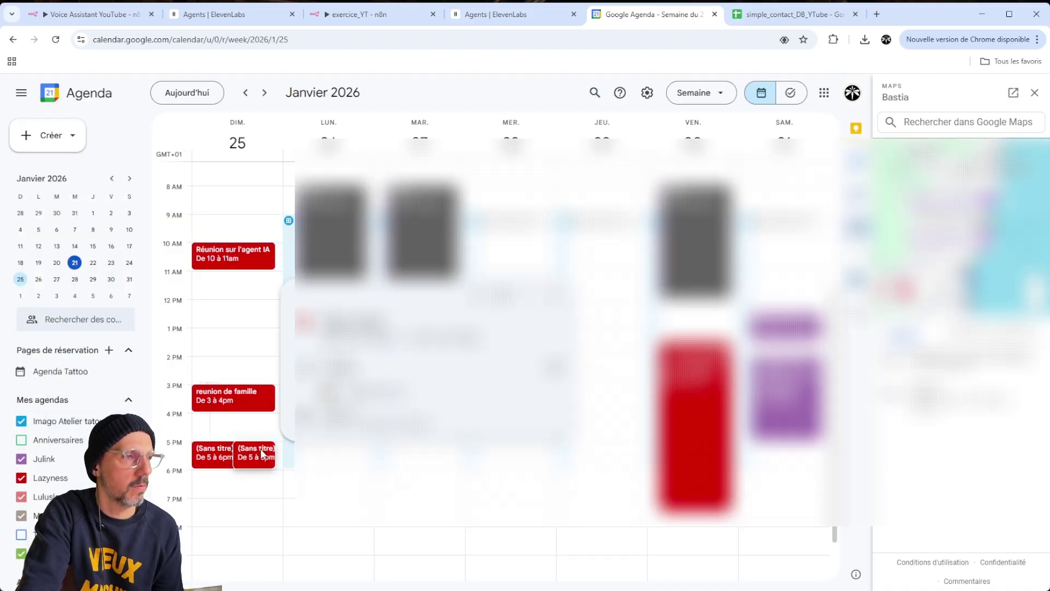
click(218, 459)
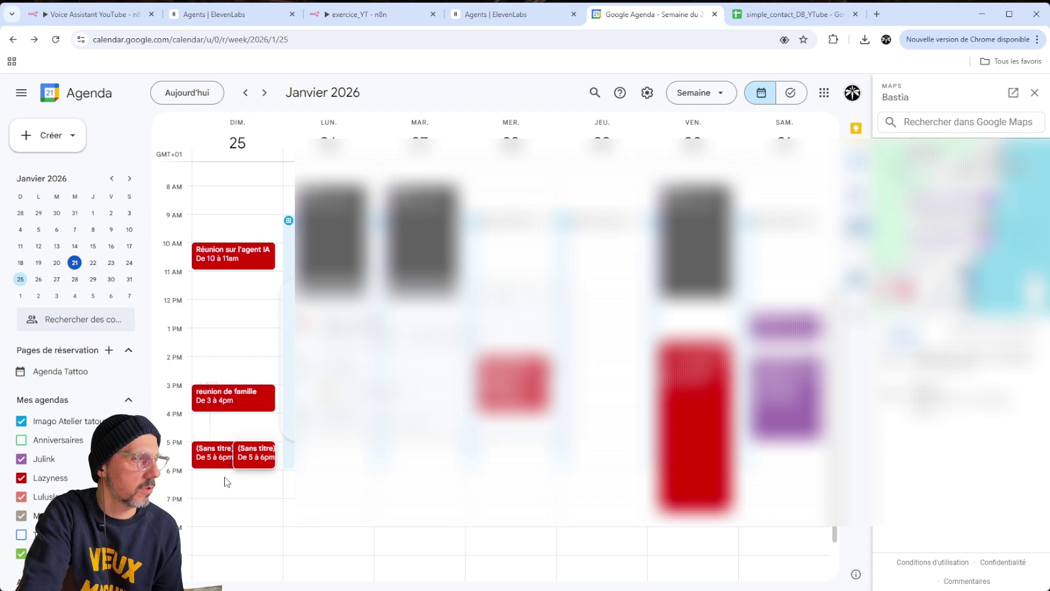
click(241, 428)
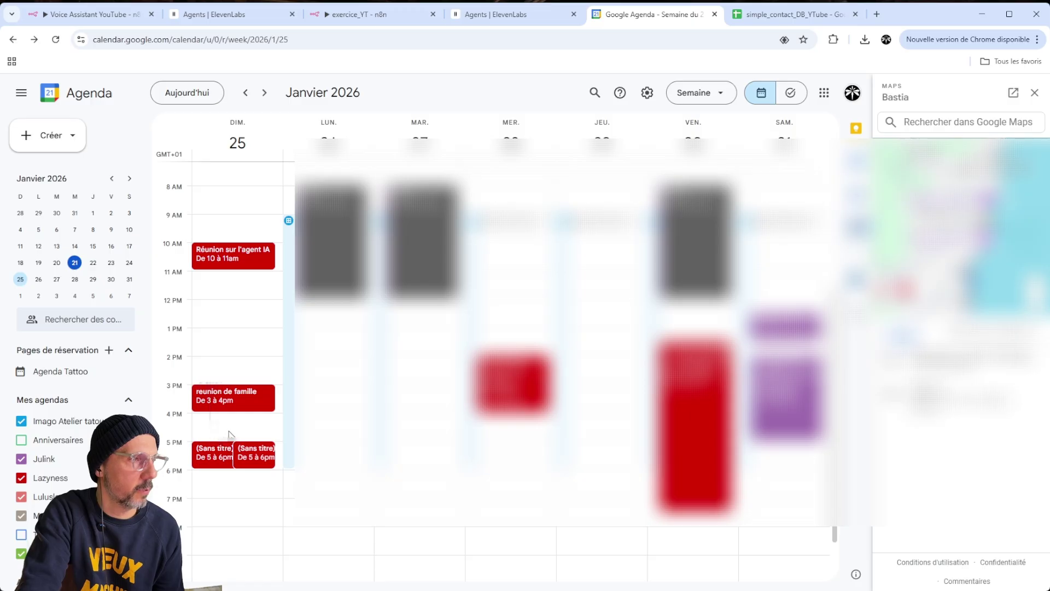
click(381, 13)
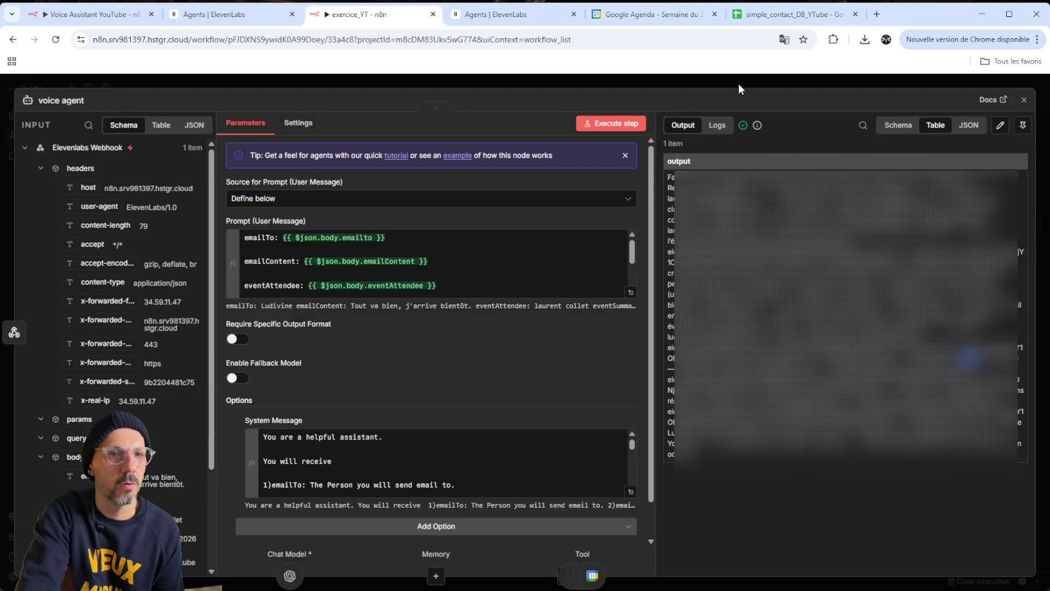
Check the voice agent's System Message tool list against the Create Event and Get Events tools
click(755, 77)
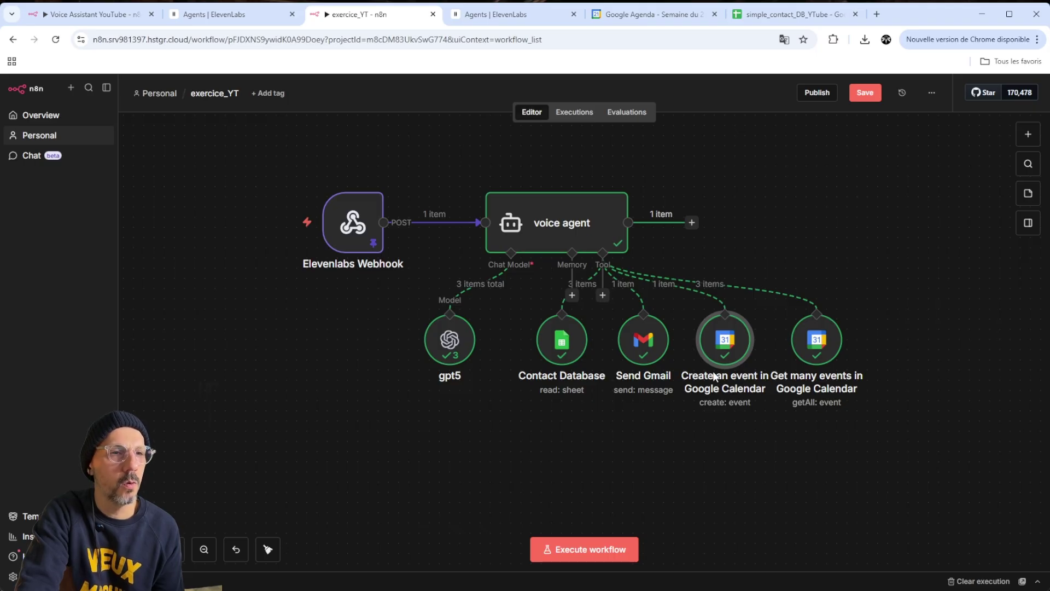
right_click(547, 230)
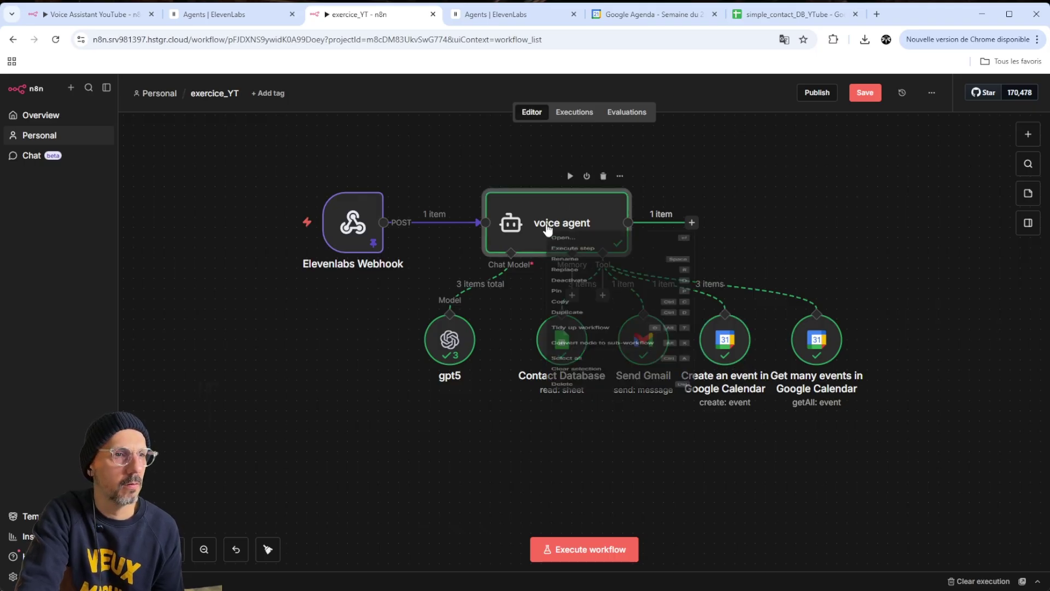
click(824, 395)
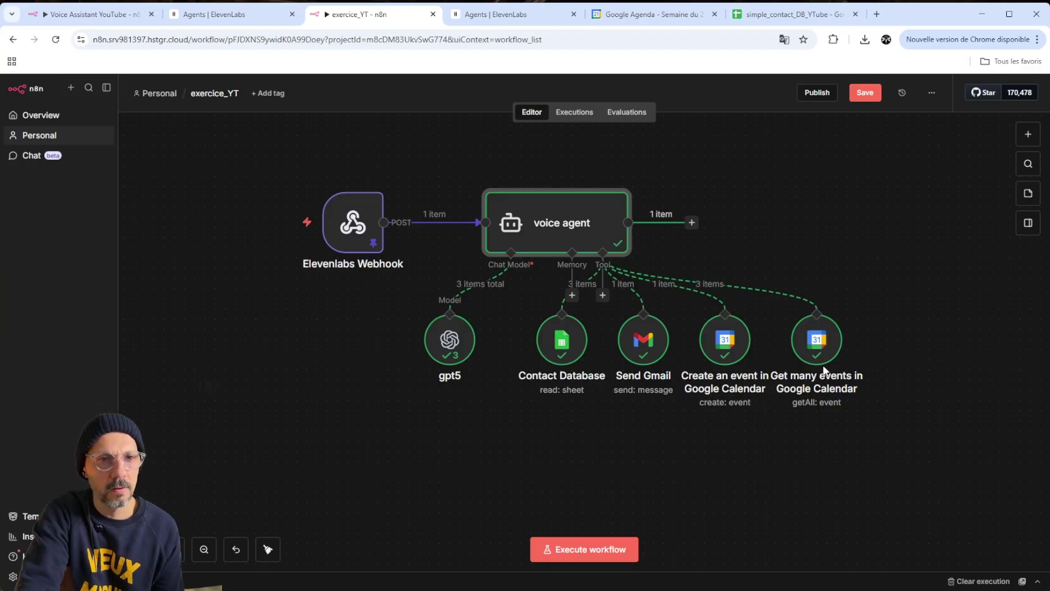
double_click(556, 240)
scroll(410, 419, down, 5)
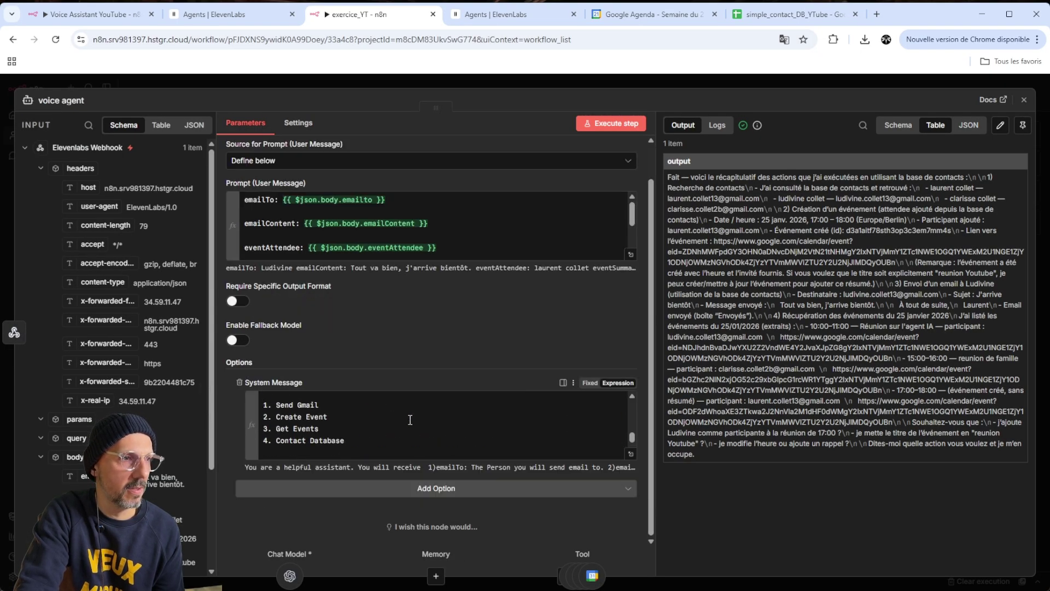
scroll(410, 419, down, 2)
scroll(383, 422, up, 3)
scroll(360, 425, down, 3)
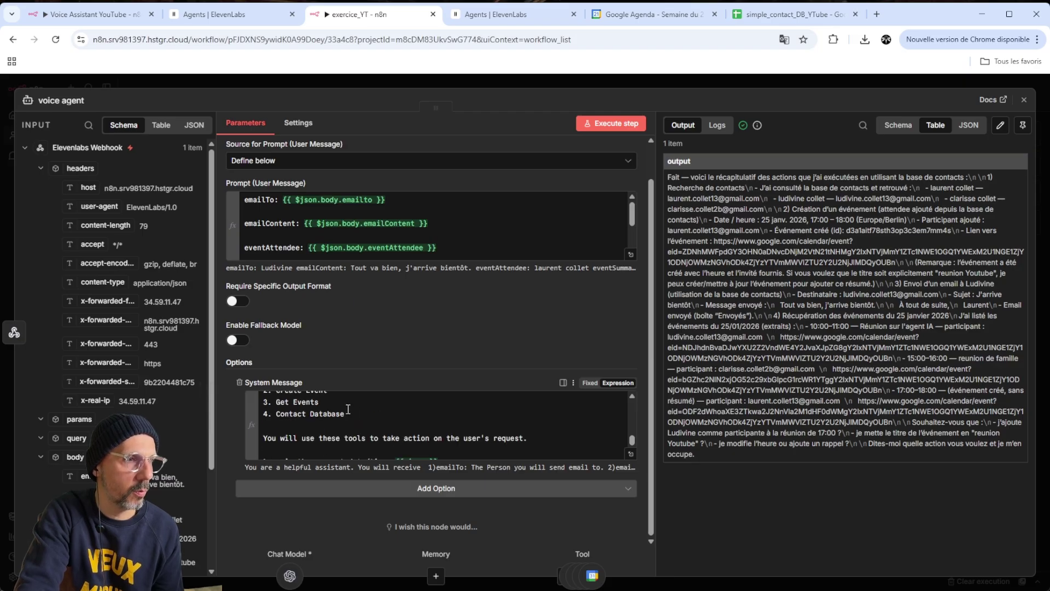
click(348, 409)
key(Escape)
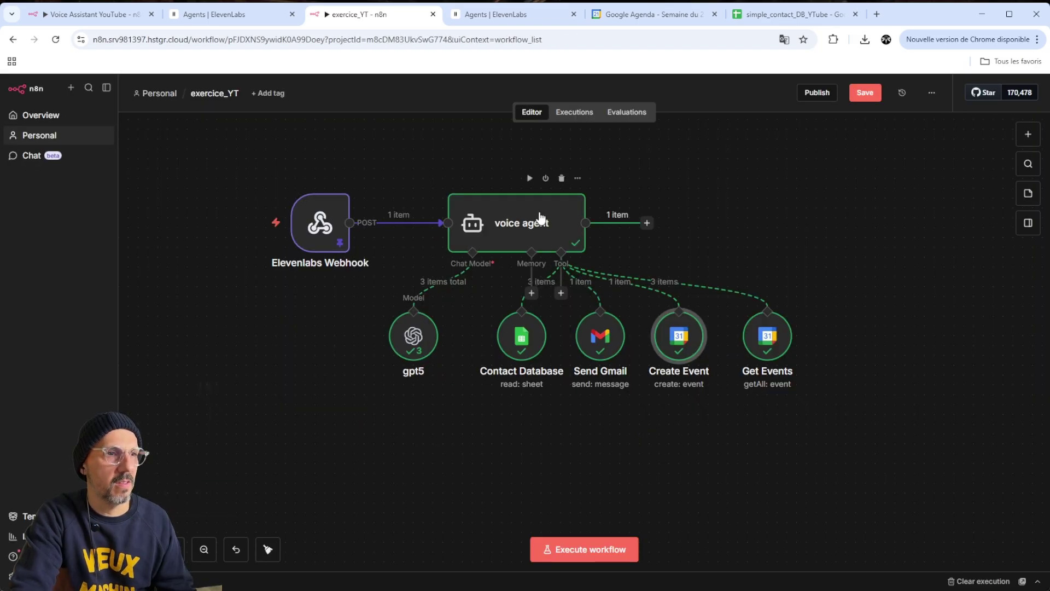
right_click(539, 219)
key(ctrl+5)
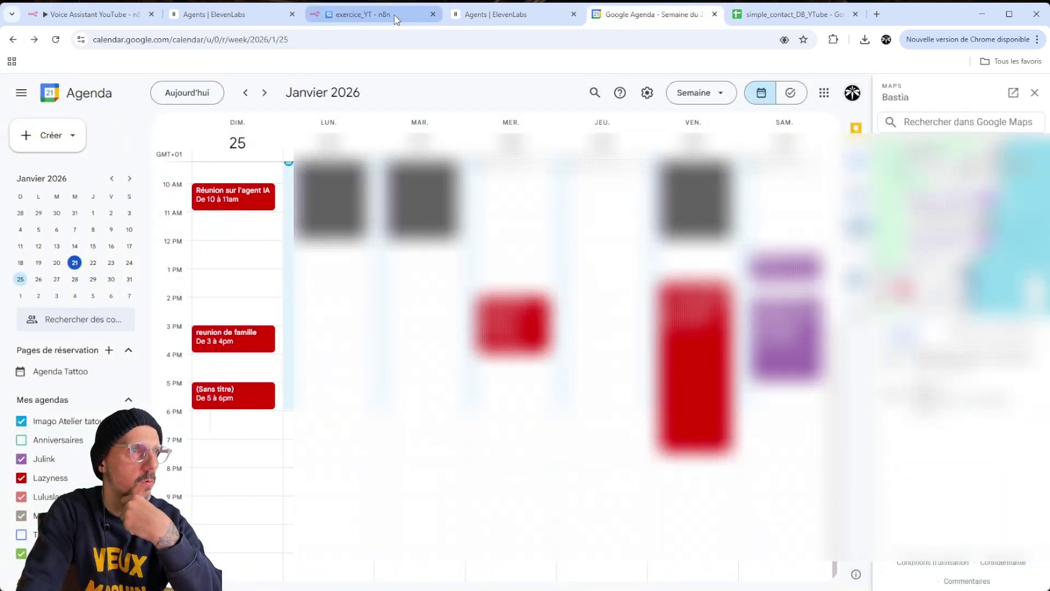
Leave the 25 January 2026 calendar week and go back to the n8n workflow
click(363, 15)
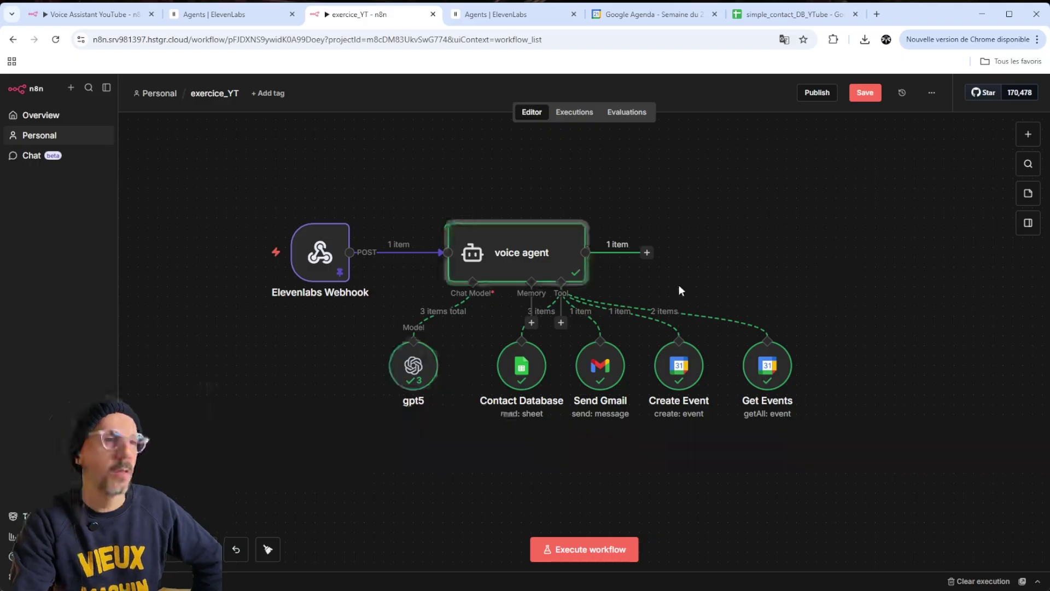
Add a Respond to Webhook node after the voice agent, named Respond to ElevenLabs, and realign nodes
drag(518, 272, 551, 256)
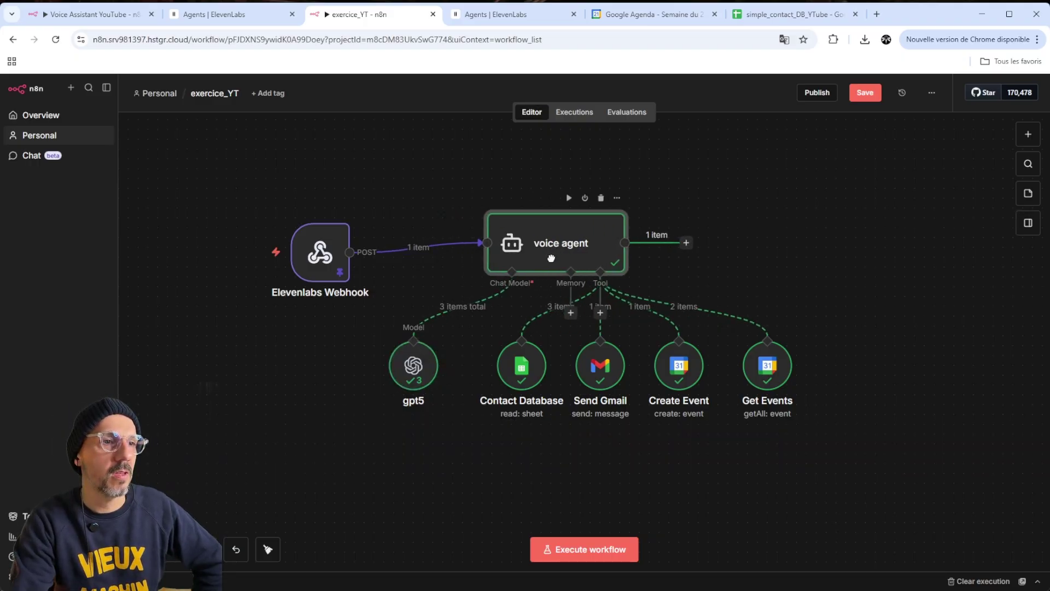
mouse_move(320, 252)
mouse_down()
mouse_move(319, 231)
mouse_move(348, 241)
mouse_move(330, 252)
mouse_up()
click(686, 252)
text(webhoo)
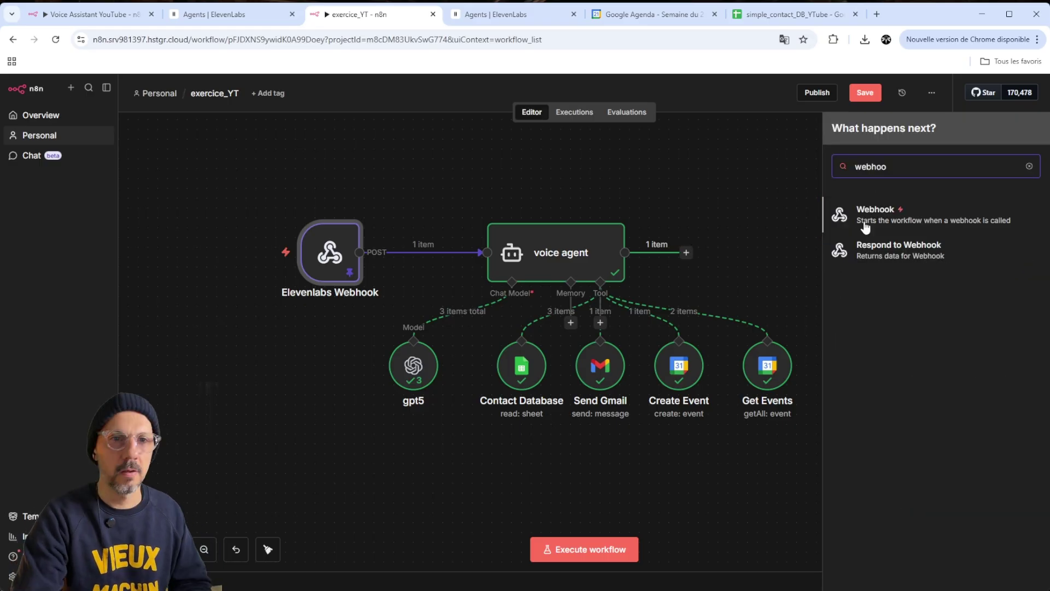
click(930, 255)
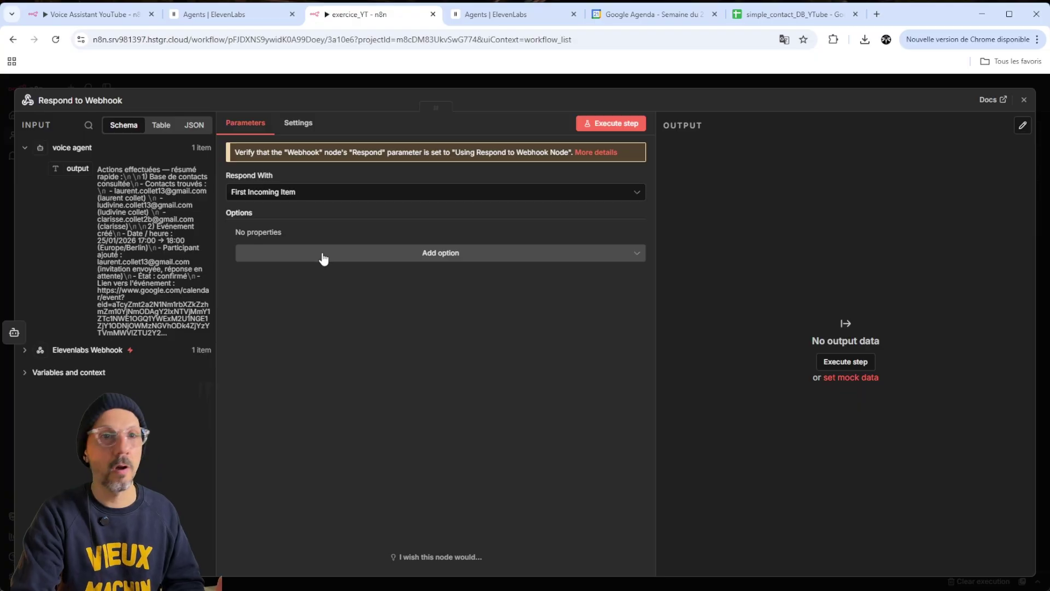
click(717, 88)
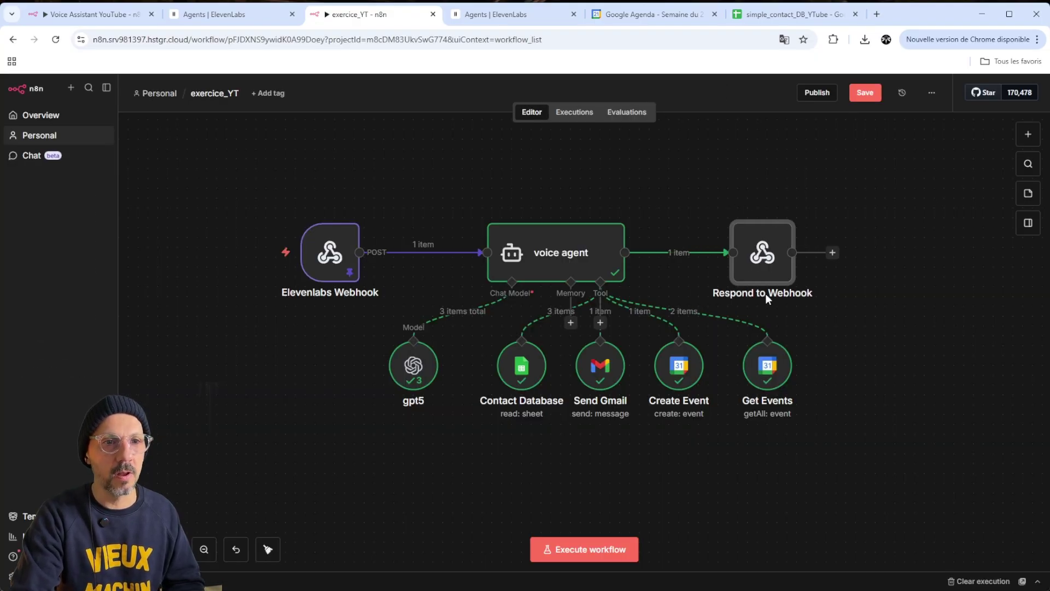
double_click(780, 295)
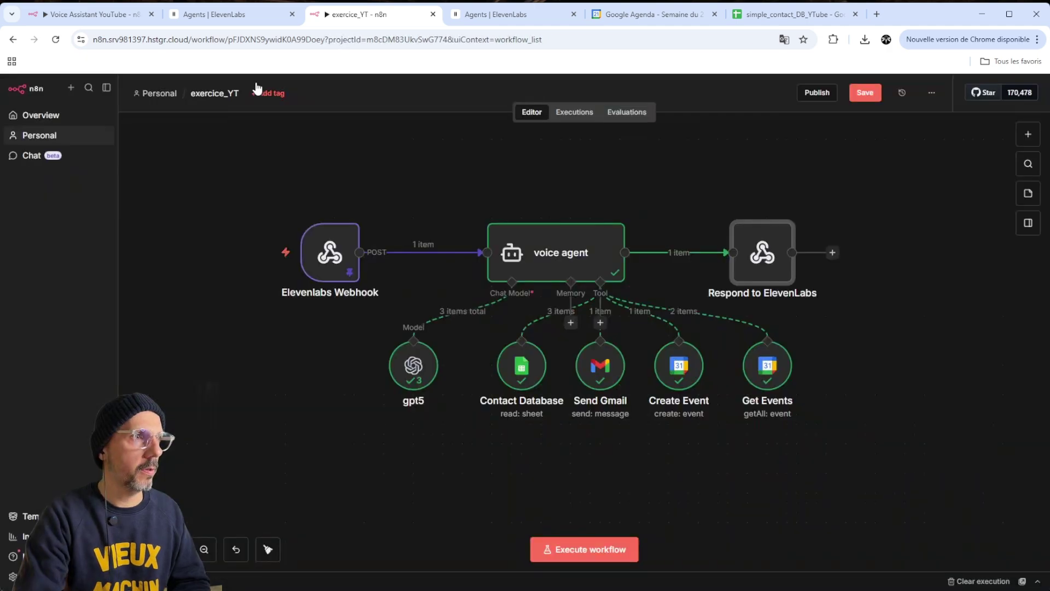
drag(330, 253, 350, 253)
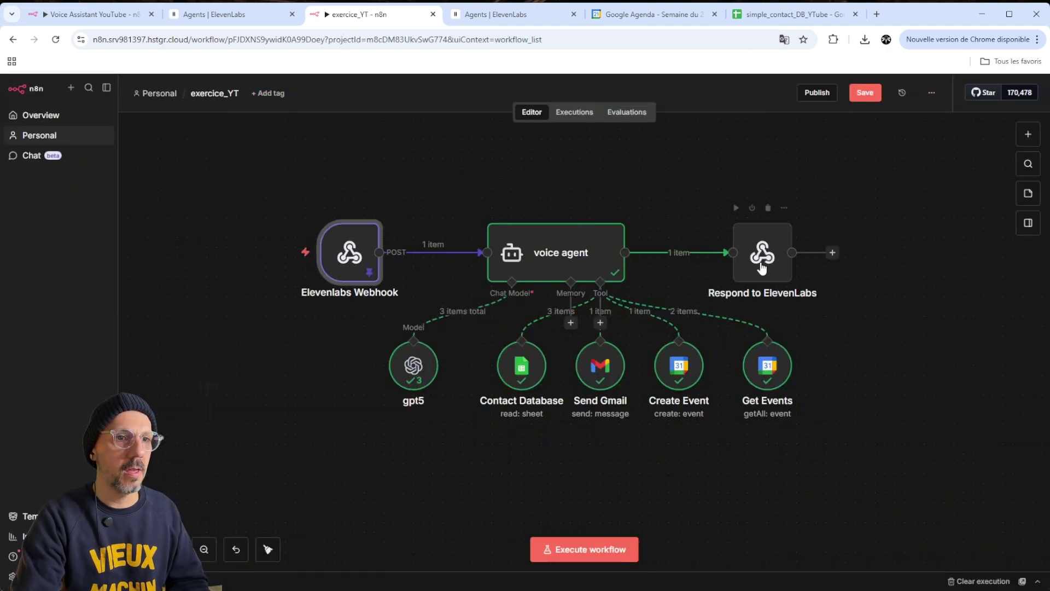
Set the Elevenlabs Webhook to respond 'Using Respond to Webhook Node' and save the workflow
double_click(348, 250)
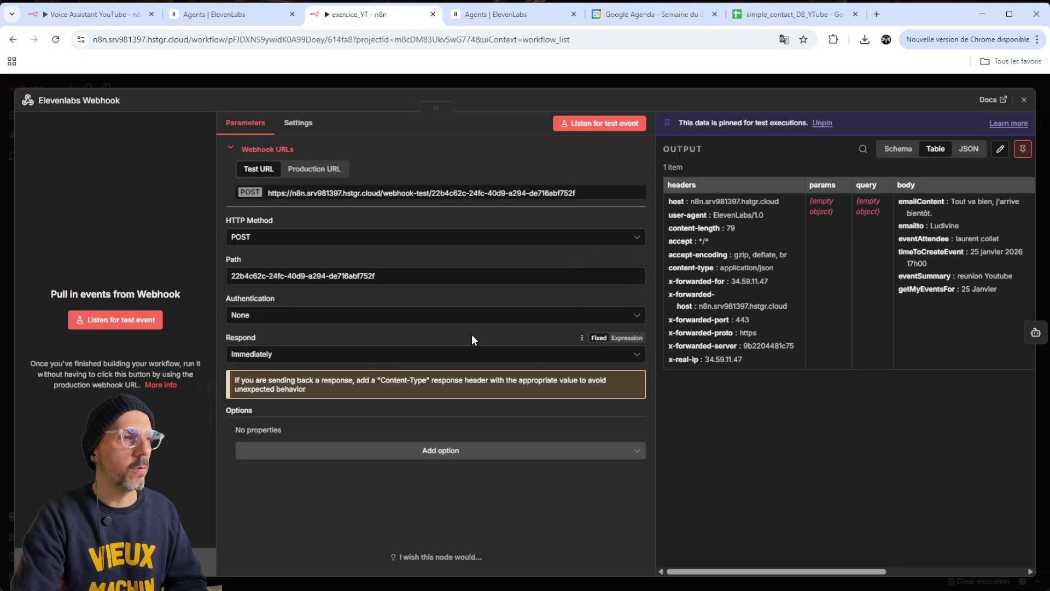
click(315, 356)
click(309, 344)
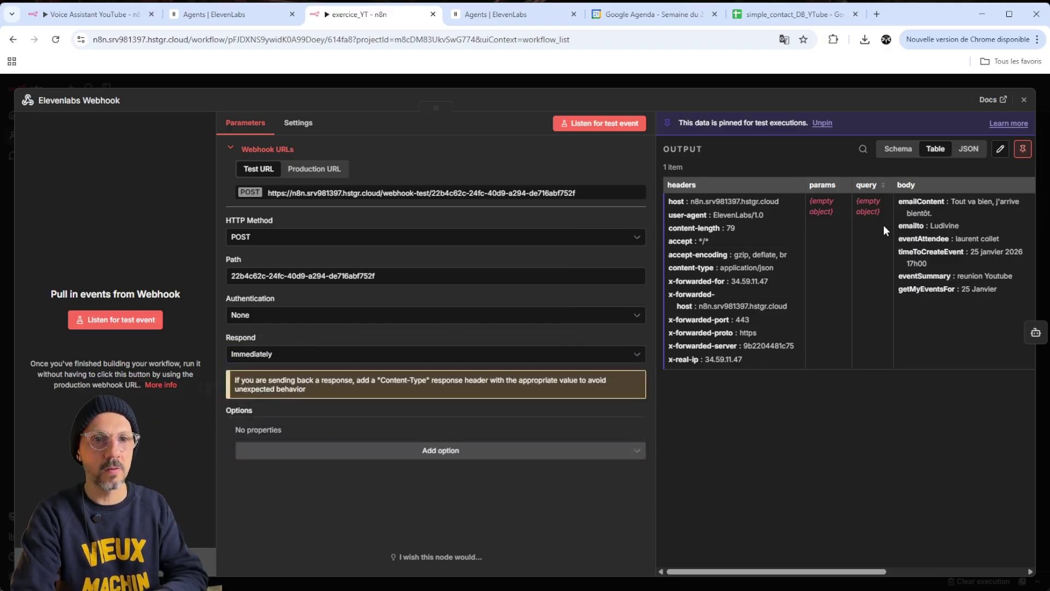
click(307, 357)
click(341, 445)
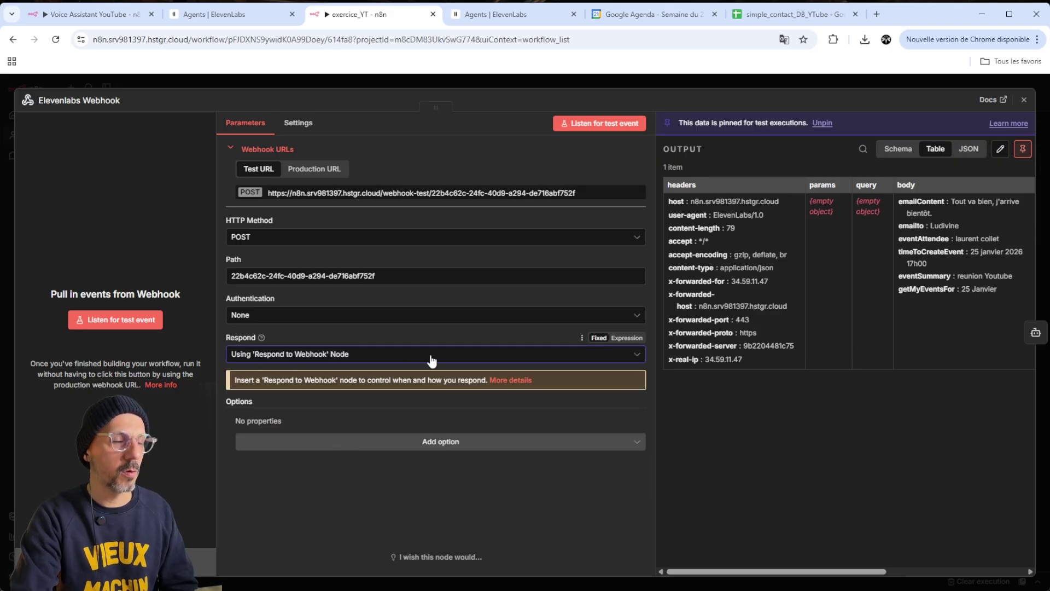
click(802, 80)
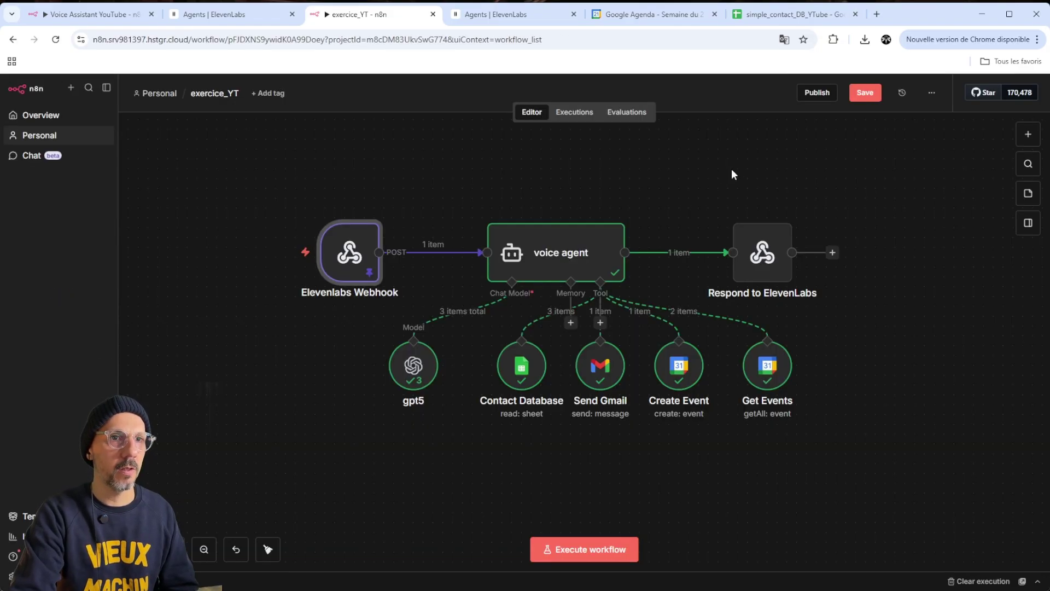
click(871, 100)
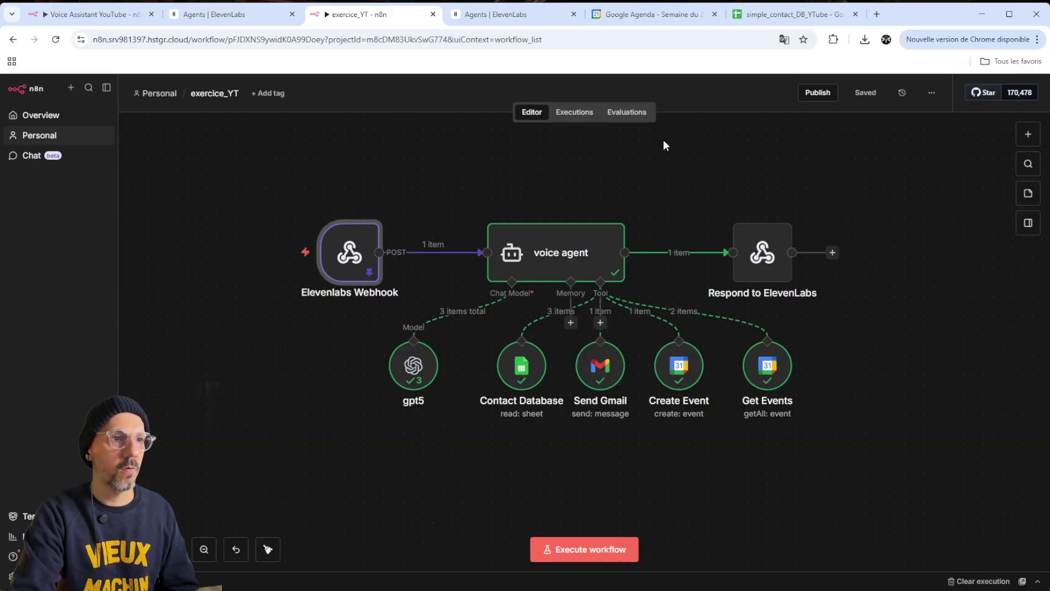
Unpin the webhook's sample data, tidy the node layout, and start listening for a test call
double_click(342, 242)
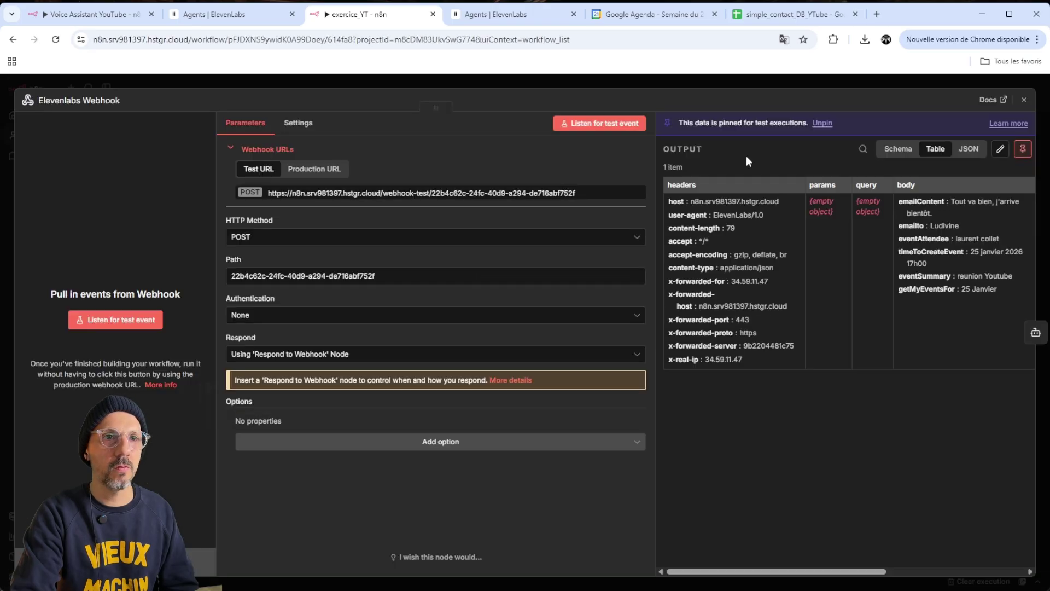
click(1022, 148)
click(785, 83)
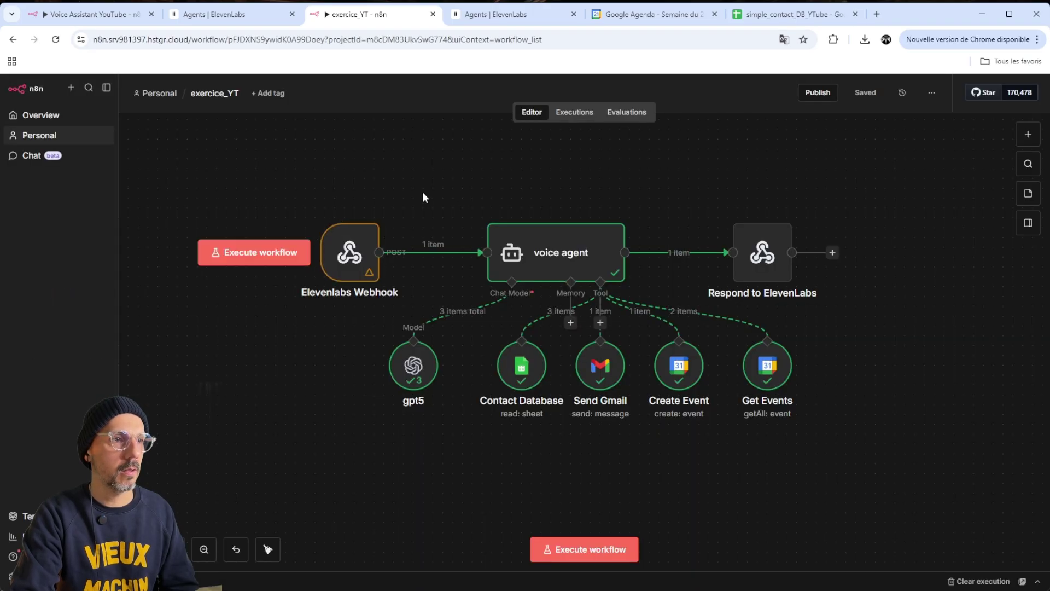
drag(350, 253, 325, 267)
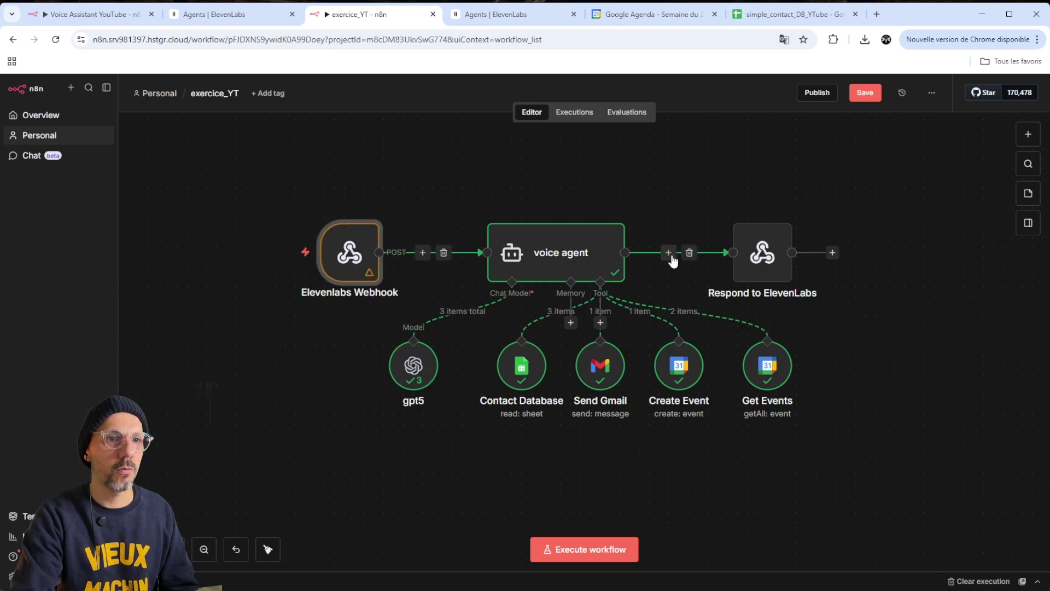
drag(764, 247, 774, 248)
drag(547, 252, 546, 222)
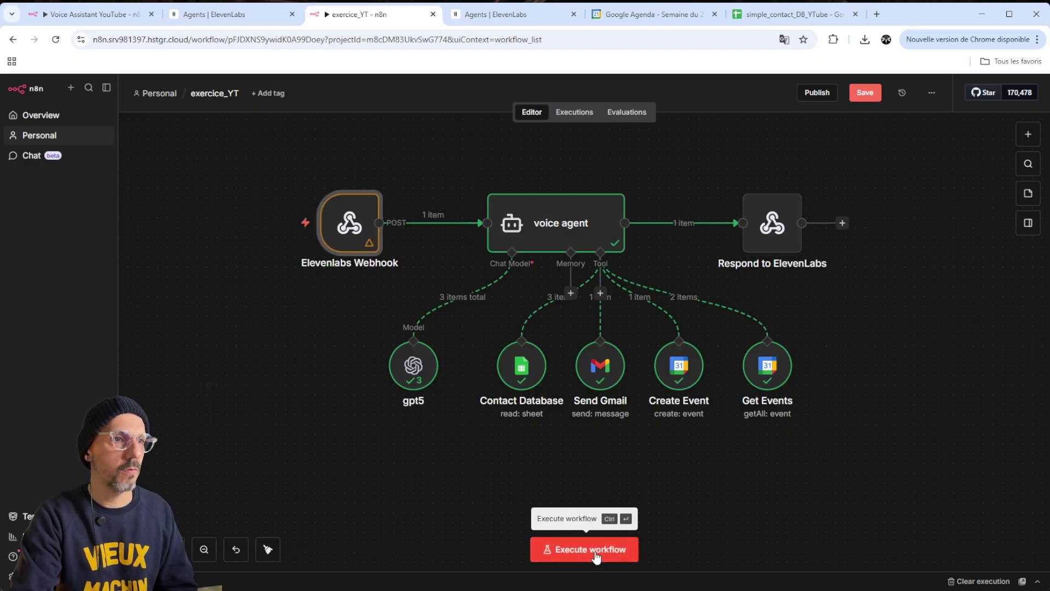
click(596, 554)
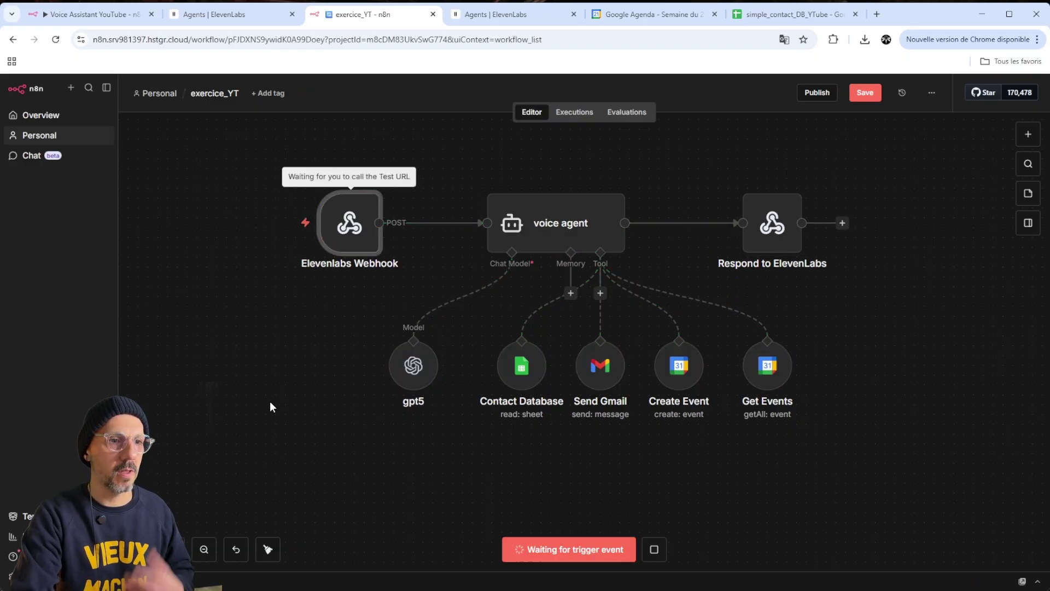
click(506, 18)
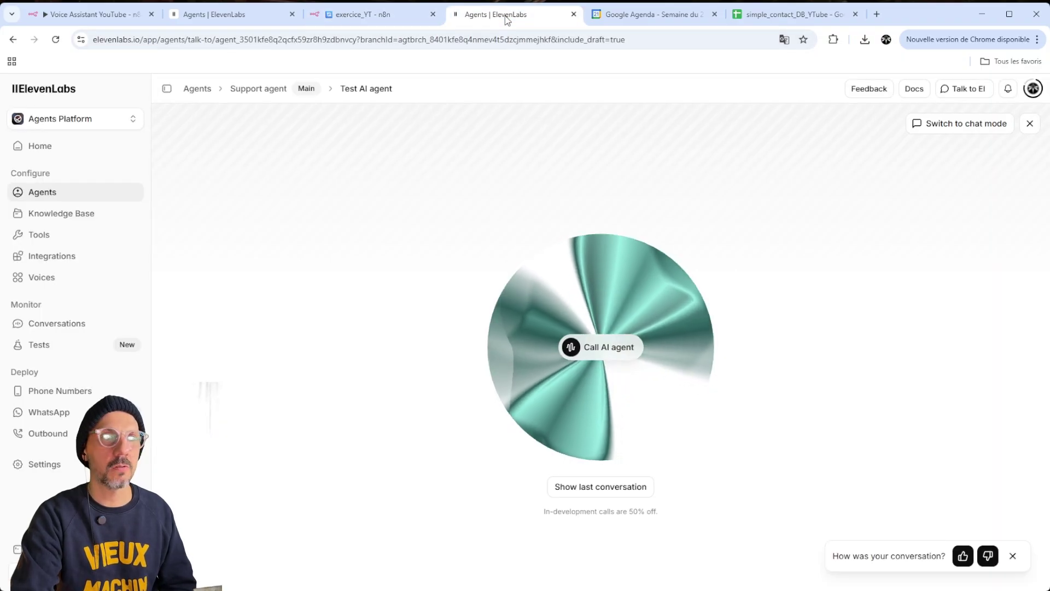
Hold a test voice call with the ElevenLabs Support agent, then return to n8n to watch it run
click(599, 347)
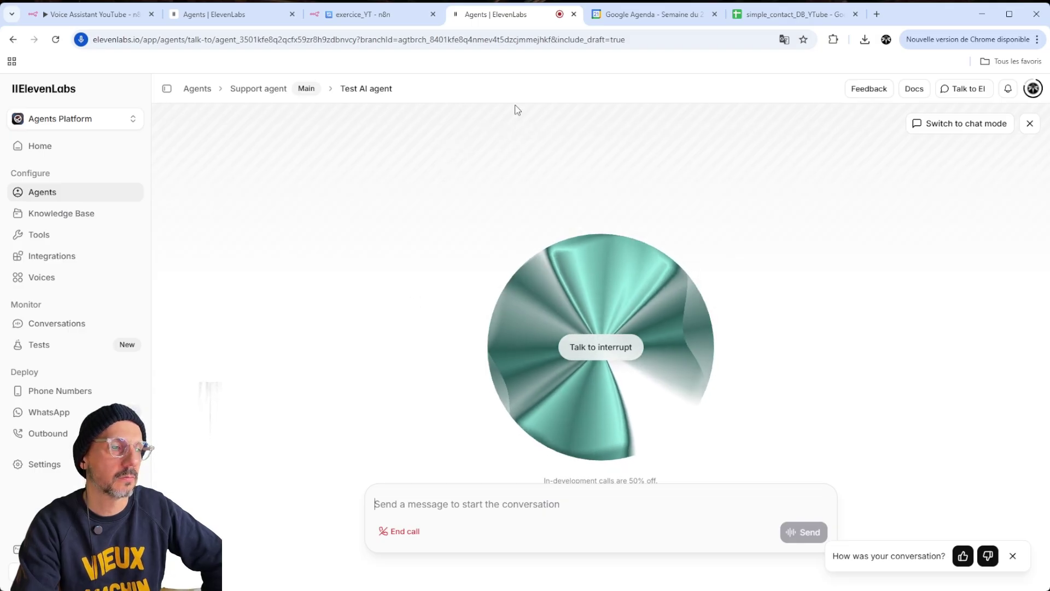
key(ctrl+shift+Tab)
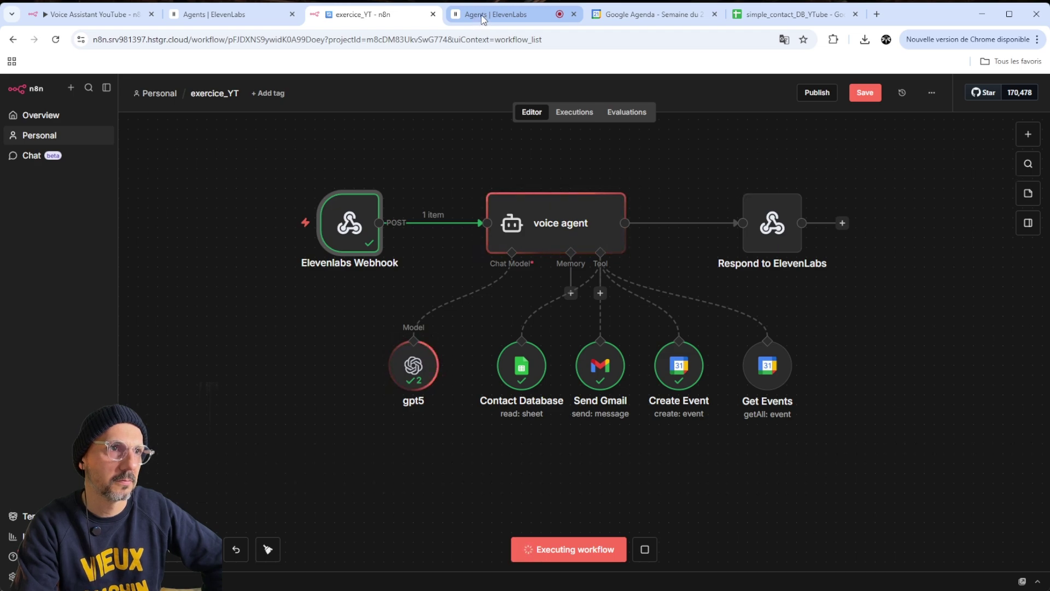
Confirm the n8n run finished through Respond to ElevenLabs, then view the Google Calendar week
click(482, 16)
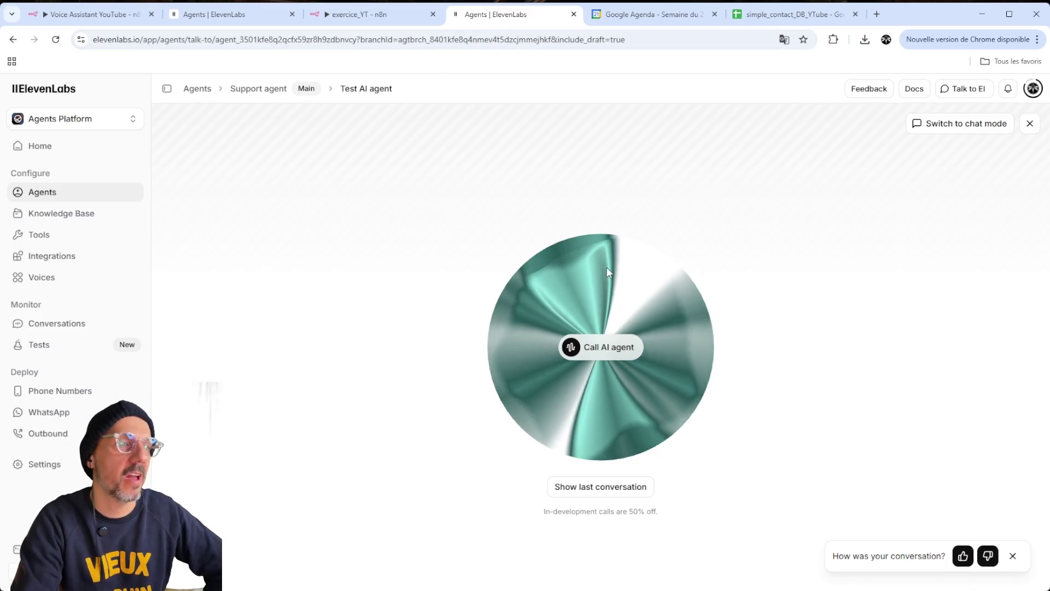
click(361, 15)
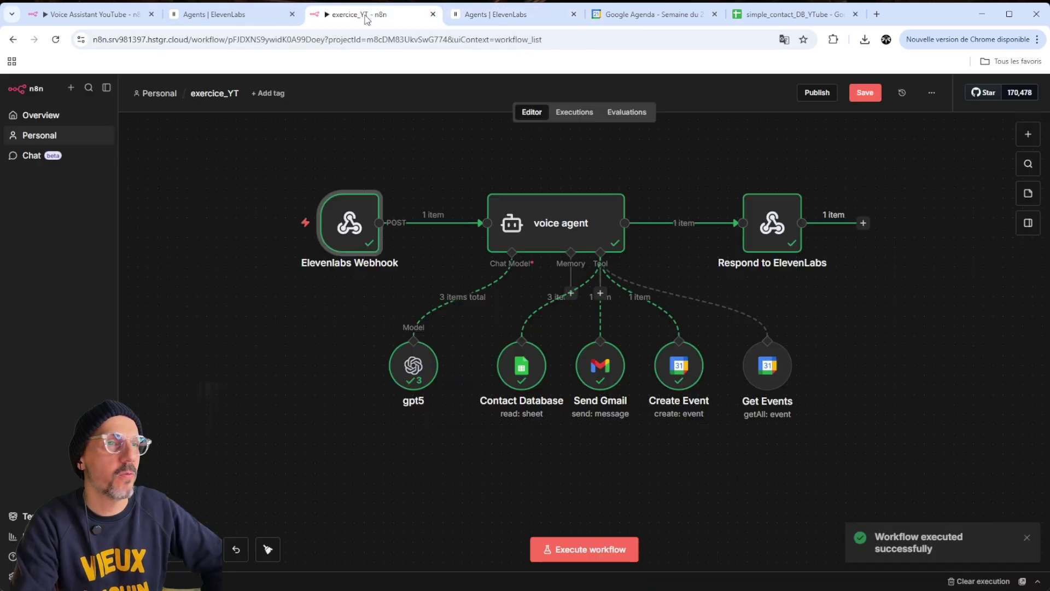
mouse_move(785, 241)
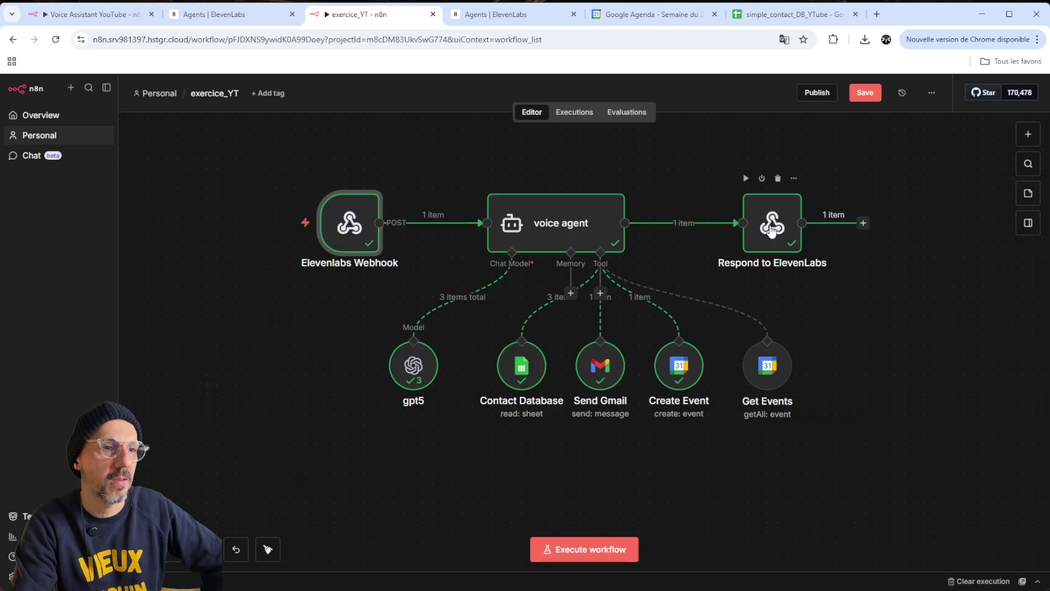
click(666, 16)
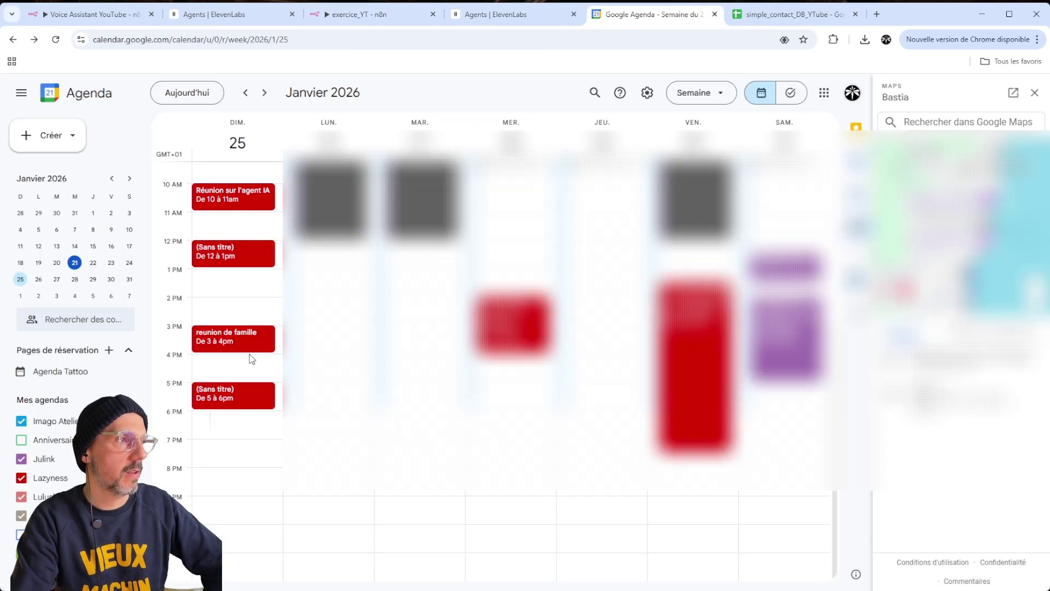
Open the untitled 12–1 pm event on Sunday 25 January to see its guests, then return to n8n
scroll(249, 353, up, 1)
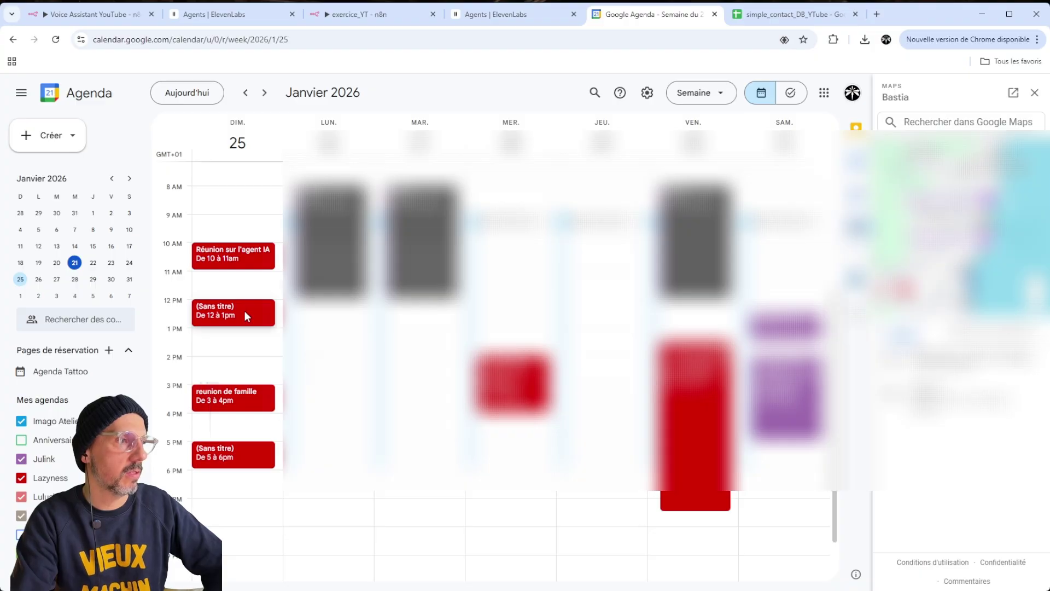
double_click(246, 316)
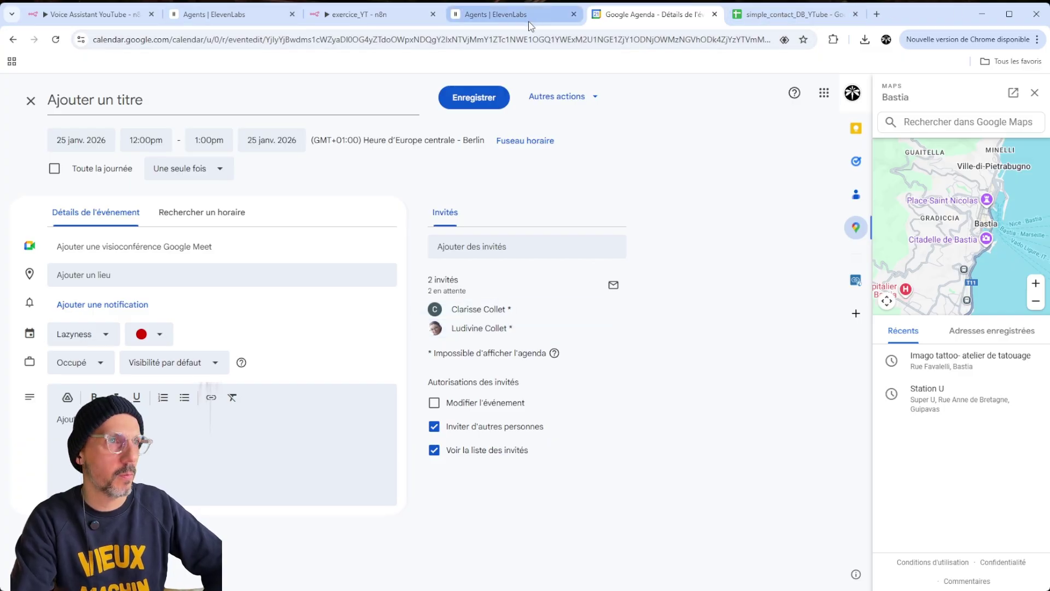
click(358, 14)
Inspect the Create Event run output, then add a Description field to the Create Event tool
double_click(678, 365)
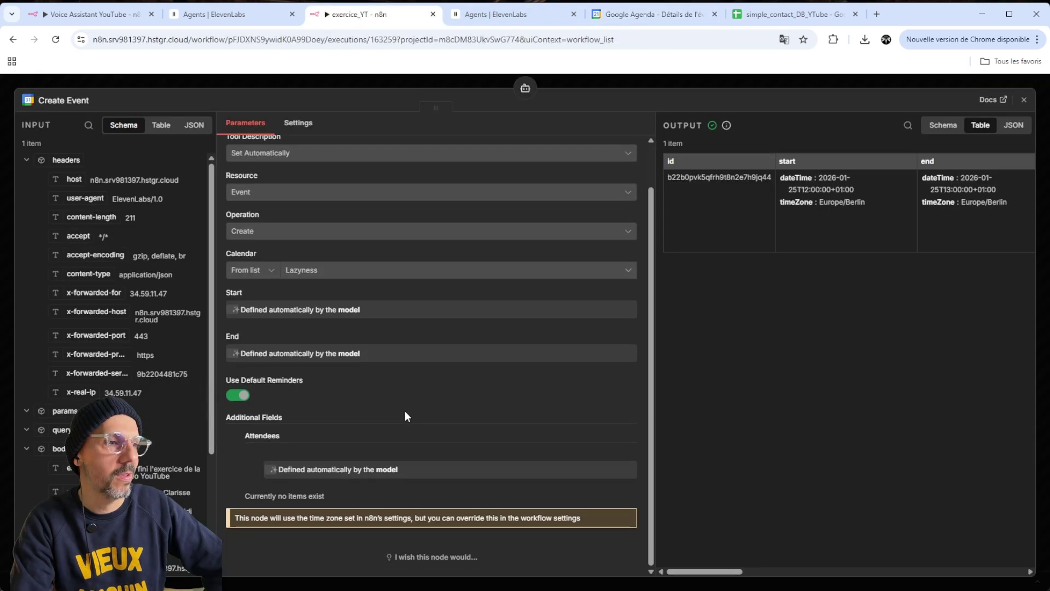
click(735, 77)
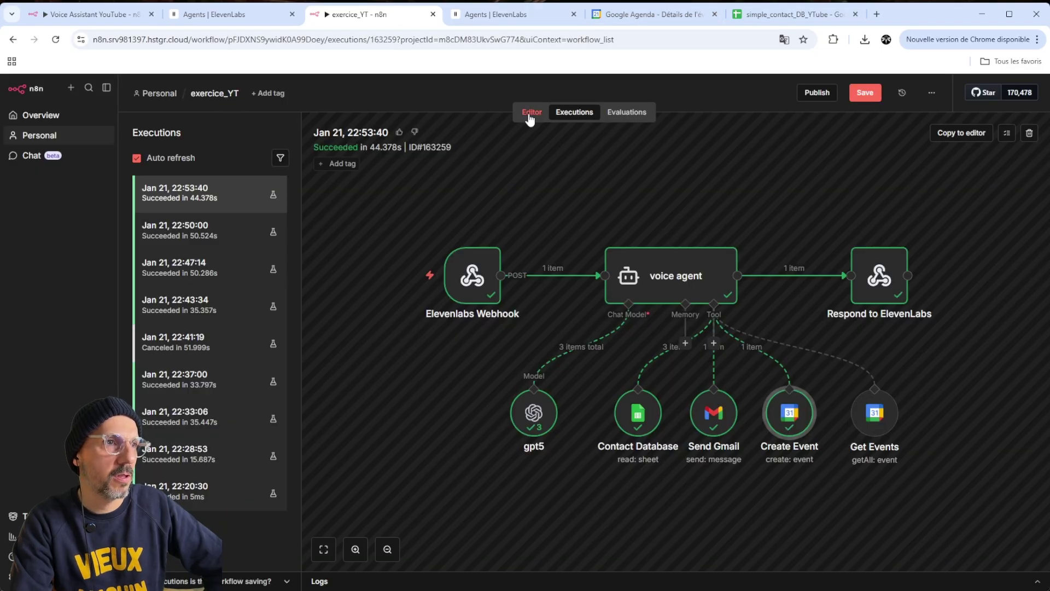
click(530, 115)
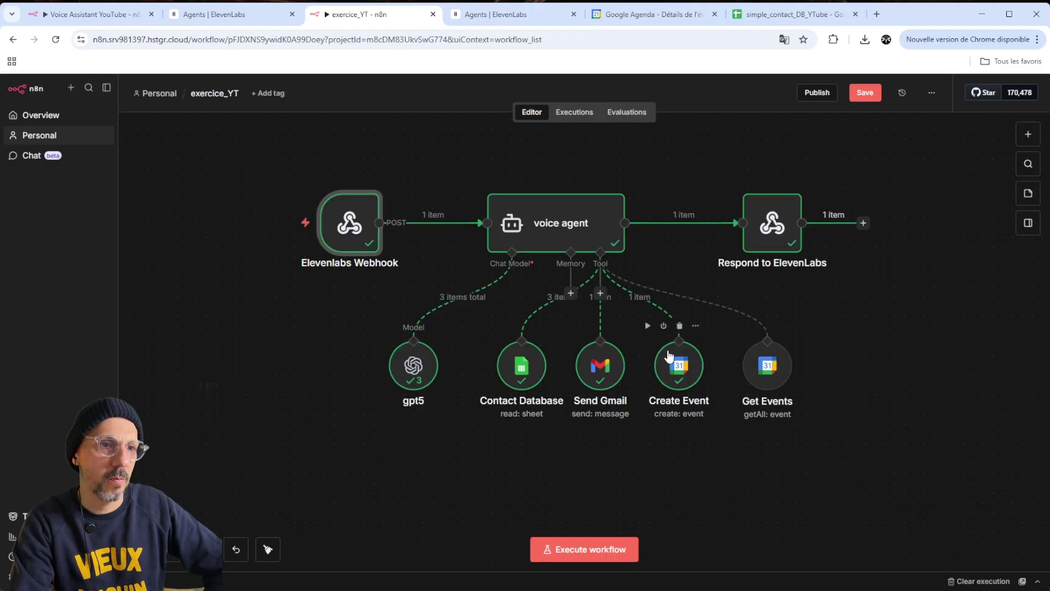
double_click(680, 365)
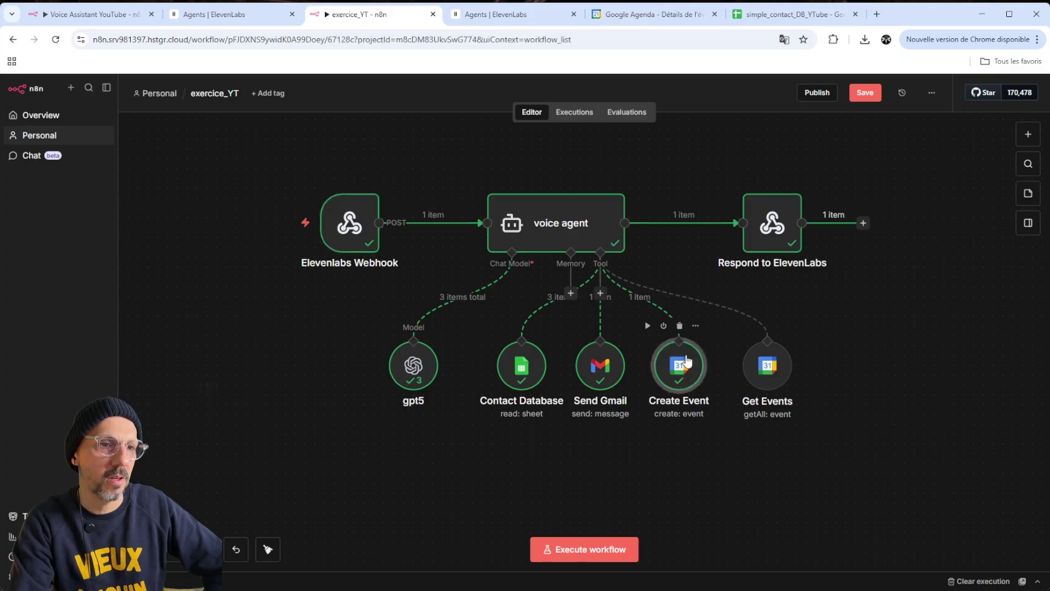
scroll(424, 432, down, 2)
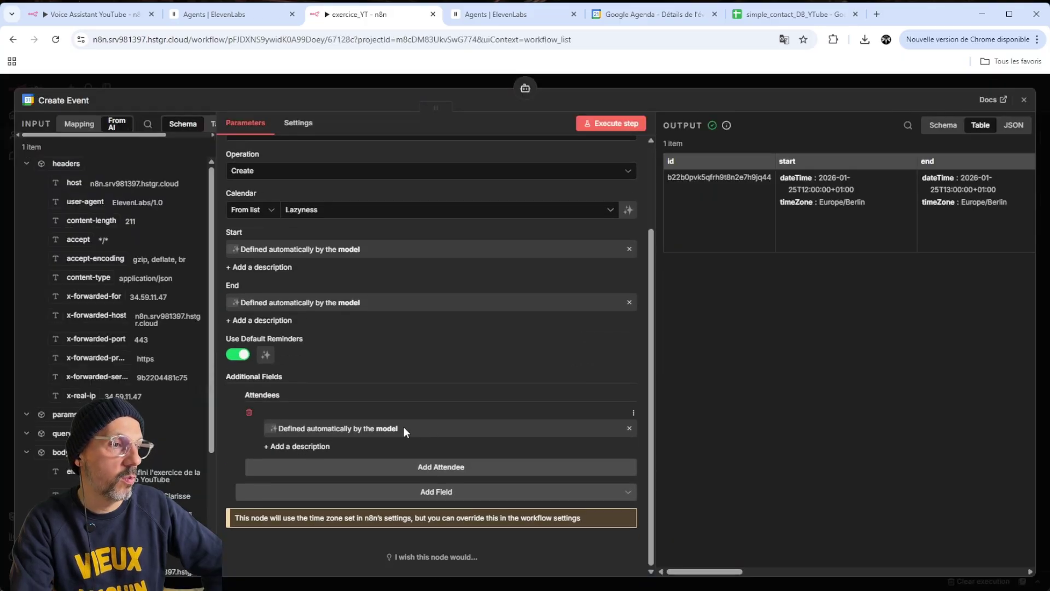
click(417, 491)
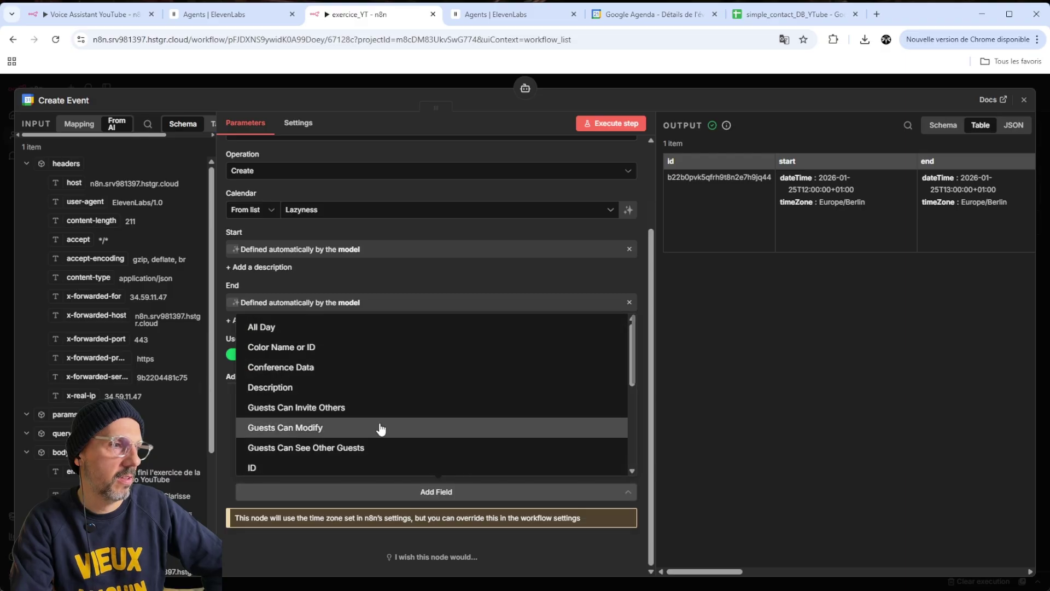
click(308, 389)
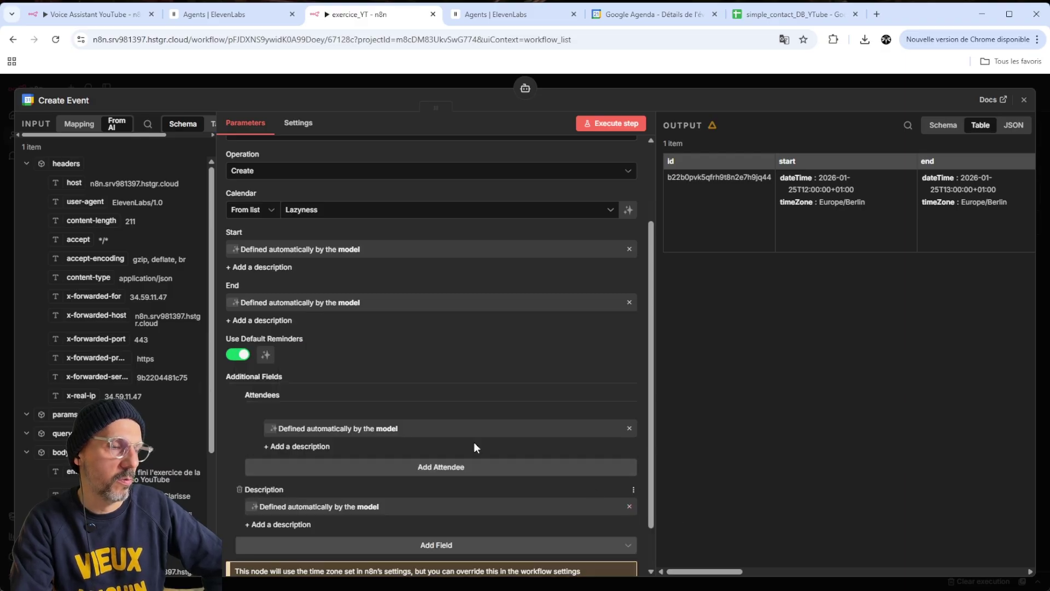
key(Escape)
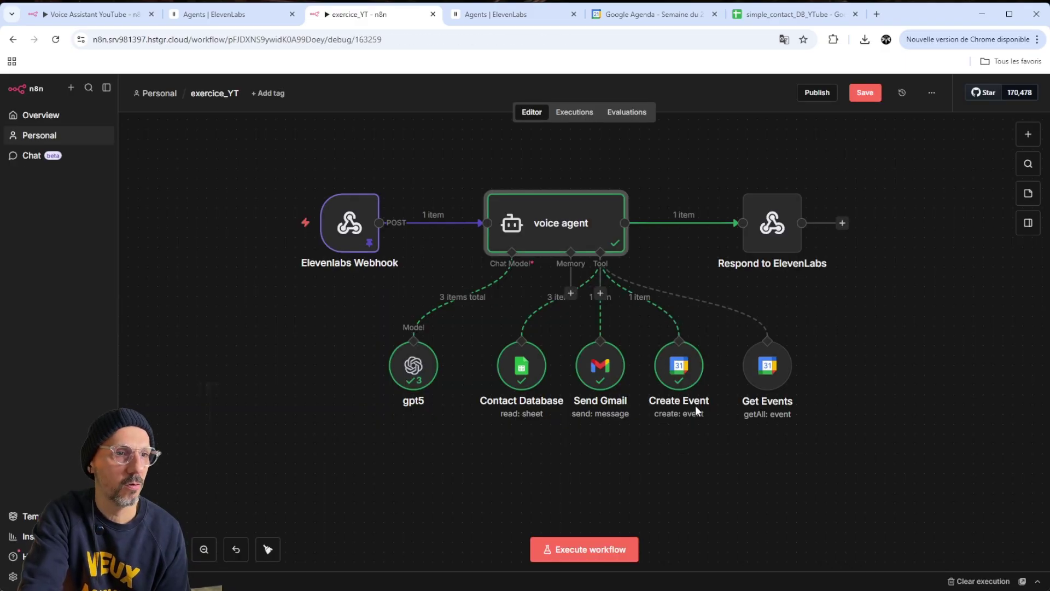
Add Summary as an additional Create Event field and save the workflow
double_click(686, 370)
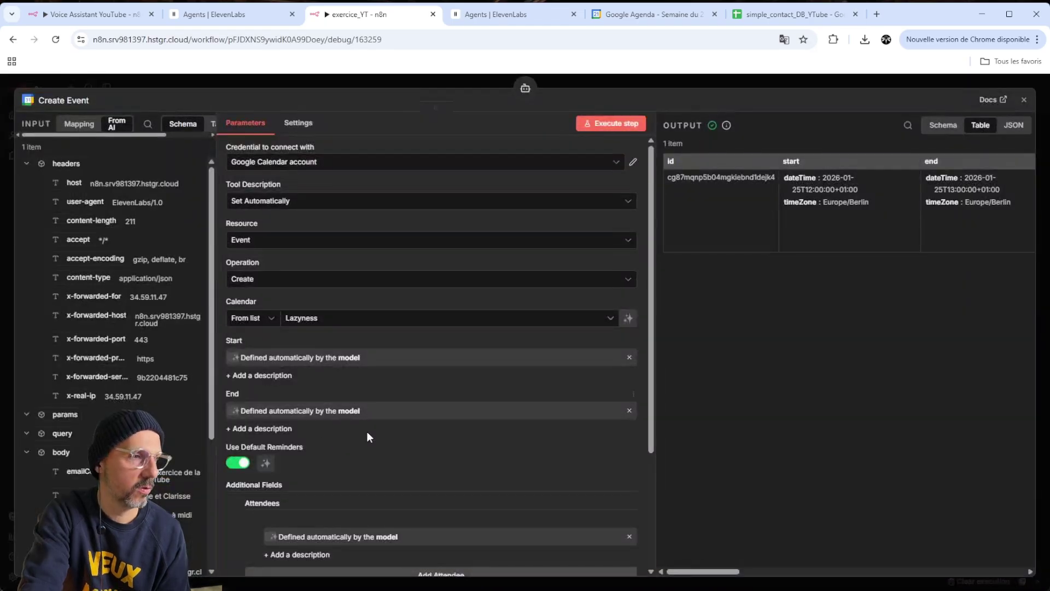
scroll(383, 432, down, 1)
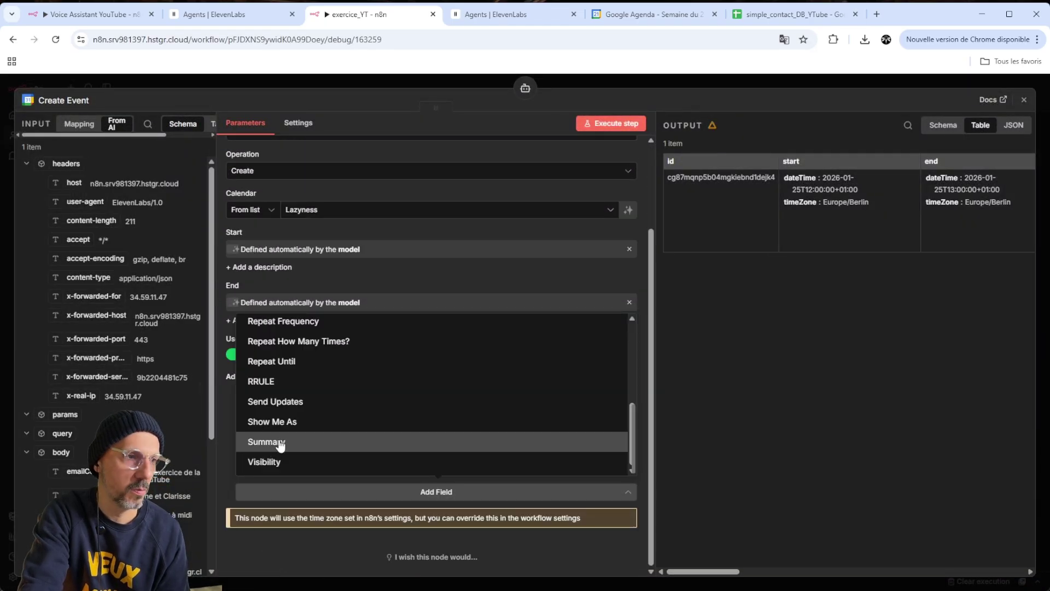
click(296, 442)
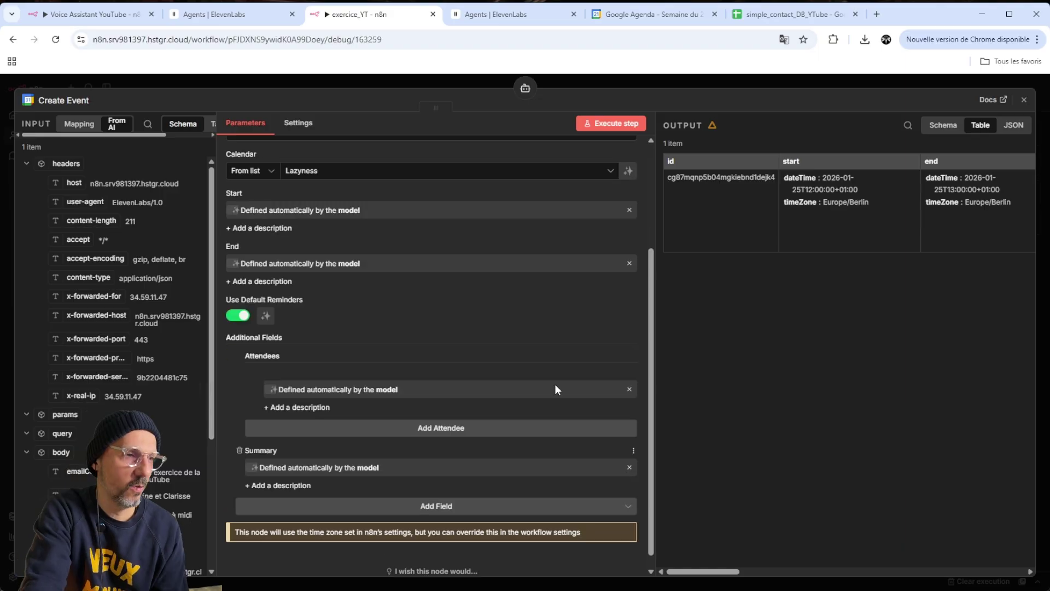
key(Escape)
click(863, 93)
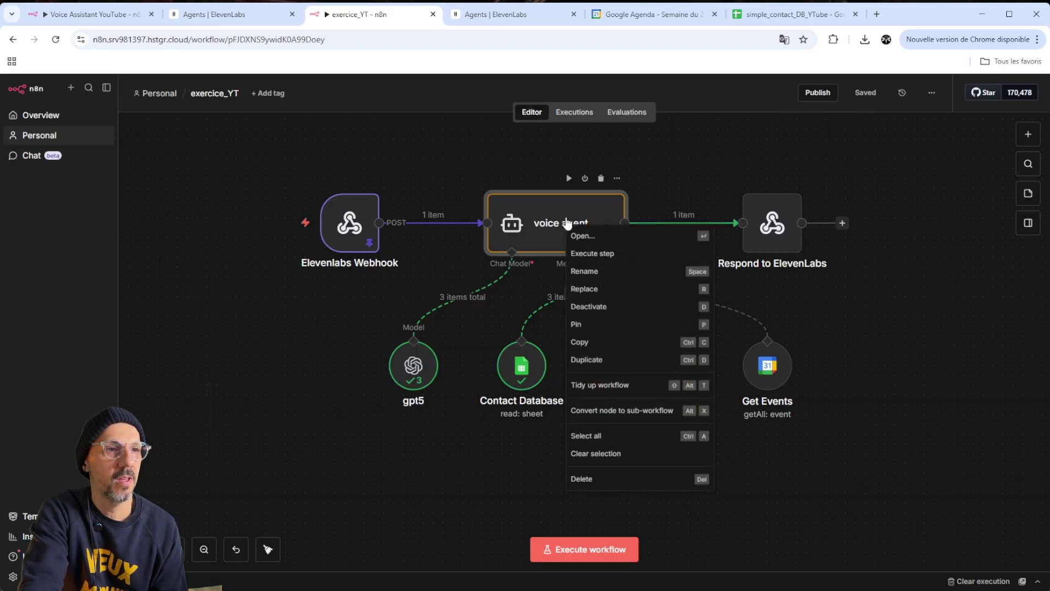
right_click(567, 225)
Rerun the voice agent step, check the new Repas de famille event, and close the calendar tab
click(611, 255)
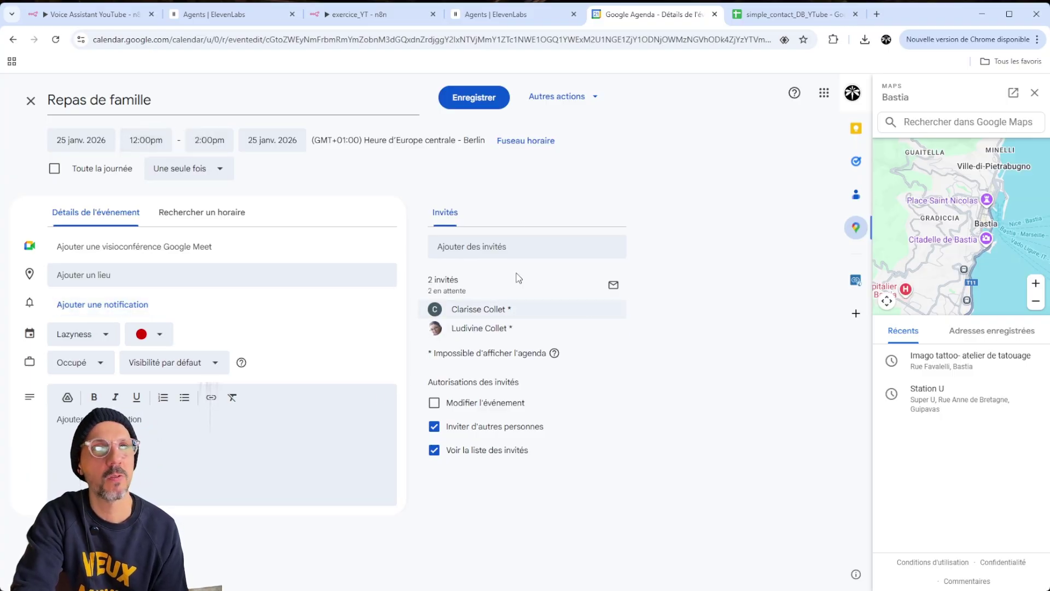
click(31, 101)
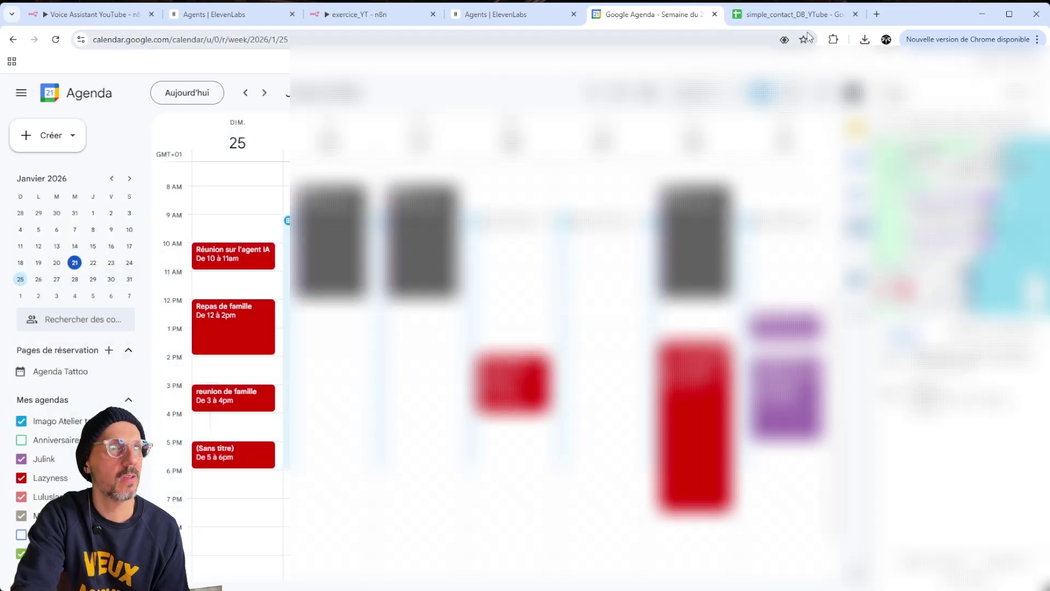
click(714, 14)
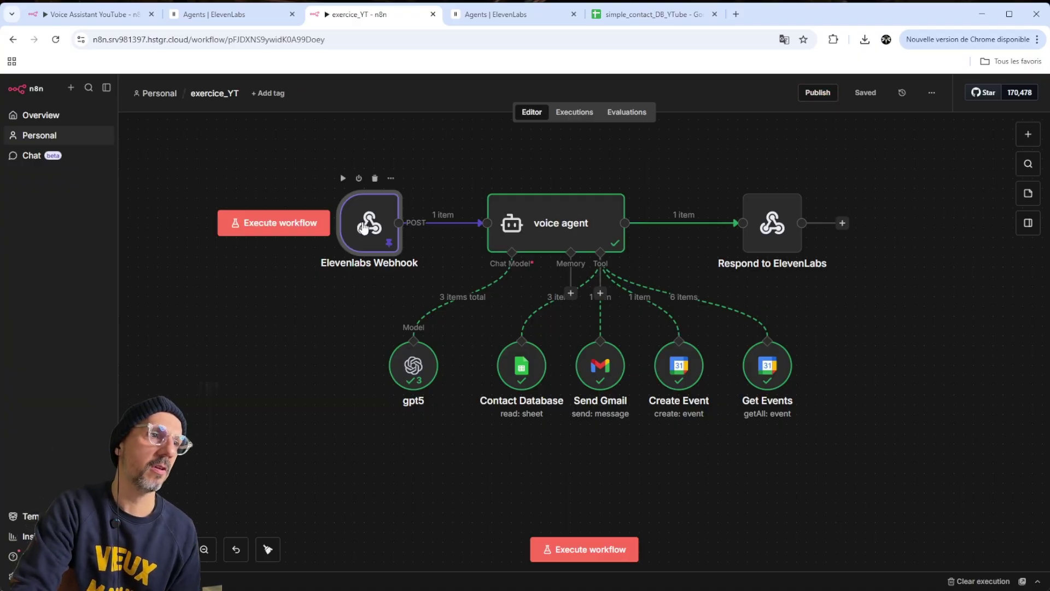
Copy the Elevenlabs Webhook's production URL and bring up the ElevenLabs Support agent's settings page
double_click(362, 224)
click(312, 172)
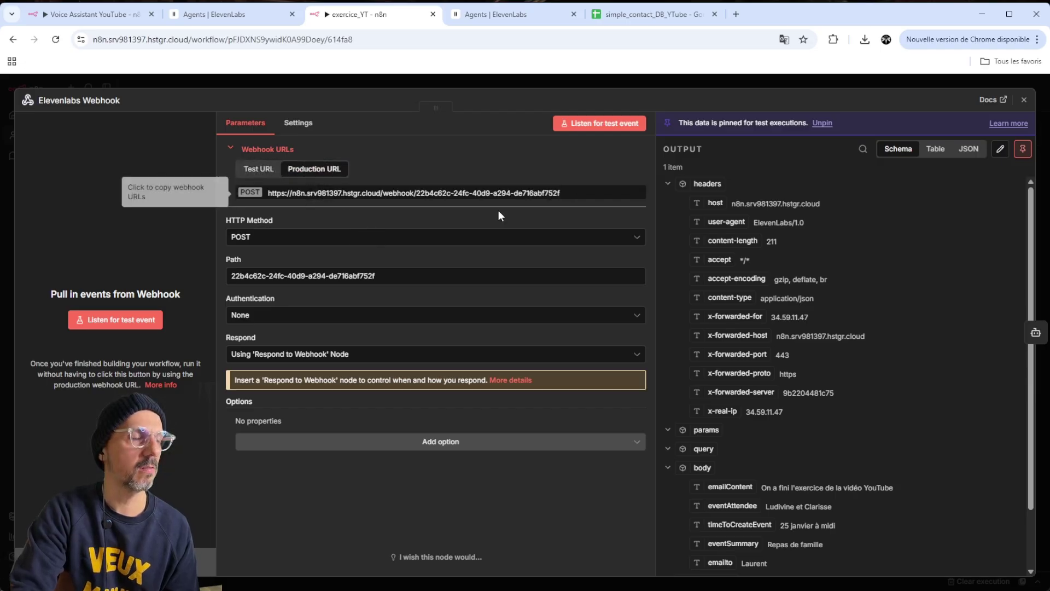
click(321, 194)
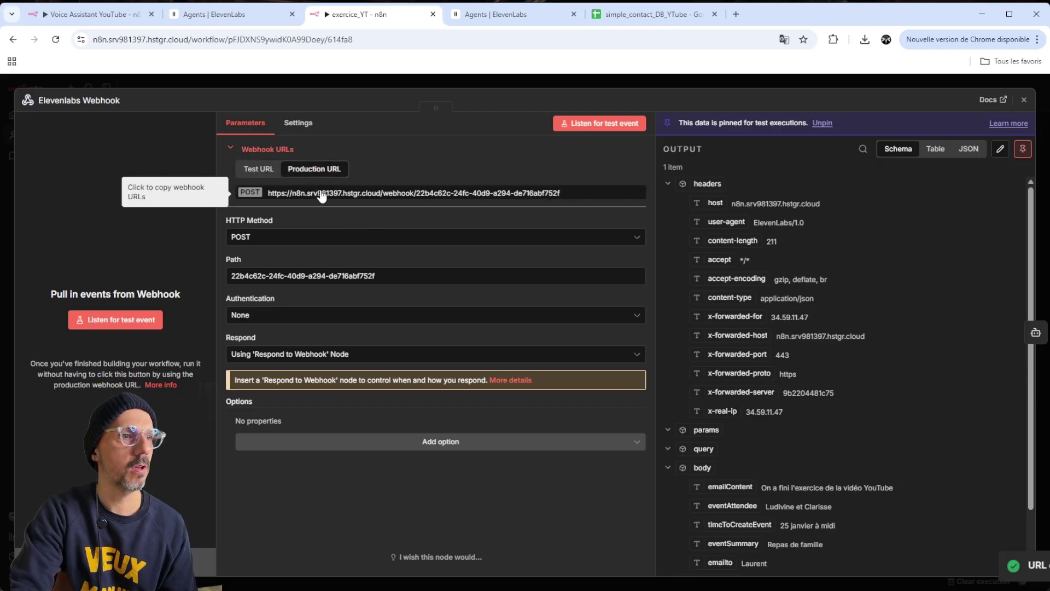
click(518, 21)
click(1028, 126)
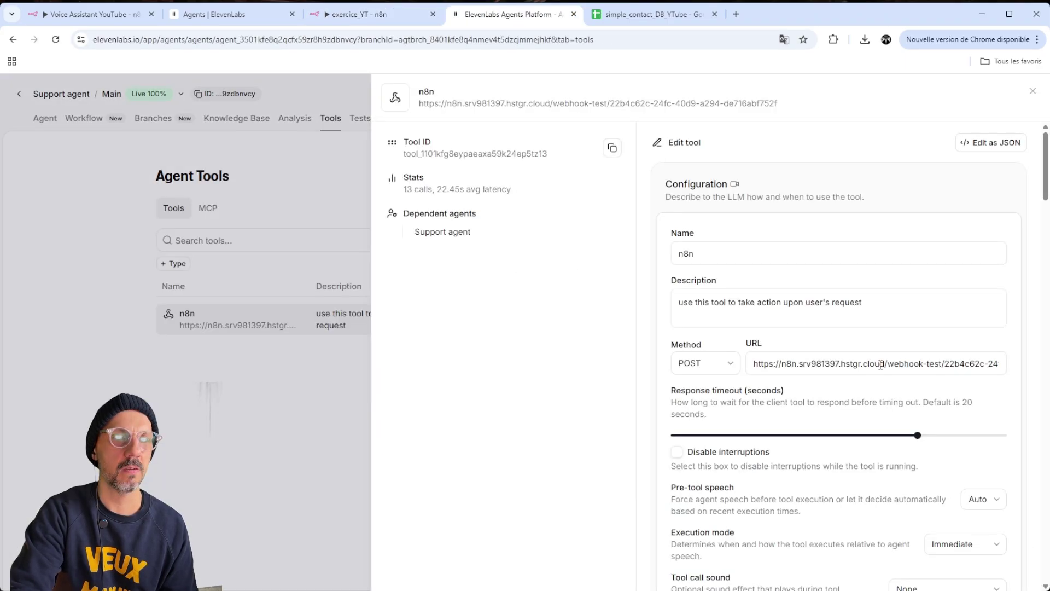
Replace the n8n tool's webhook-test URL with the copied production webhook URL and save
click(880, 364)
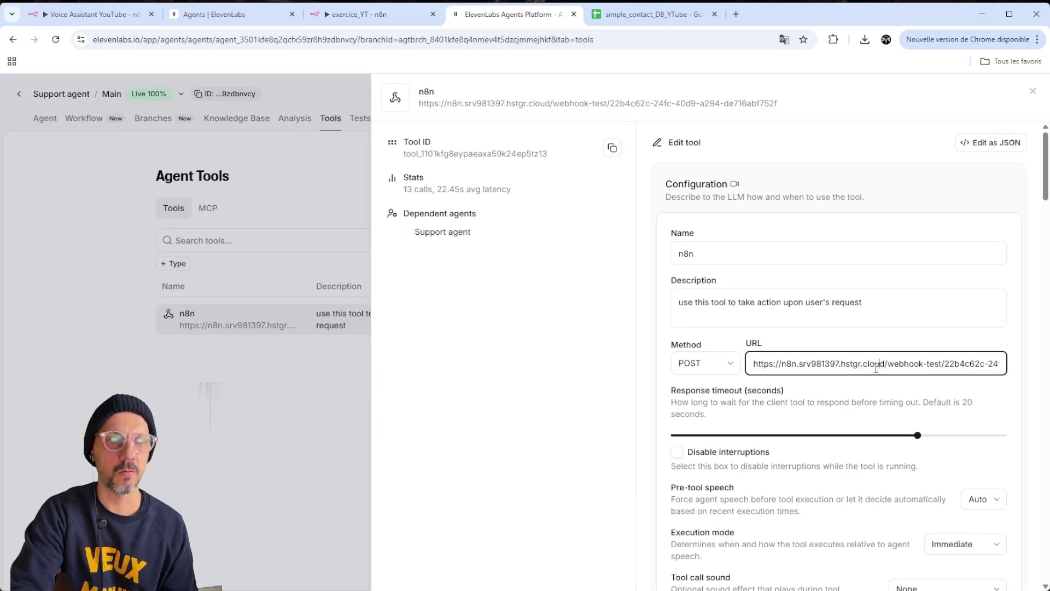
drag(863, 364, 941, 364)
click(926, 363)
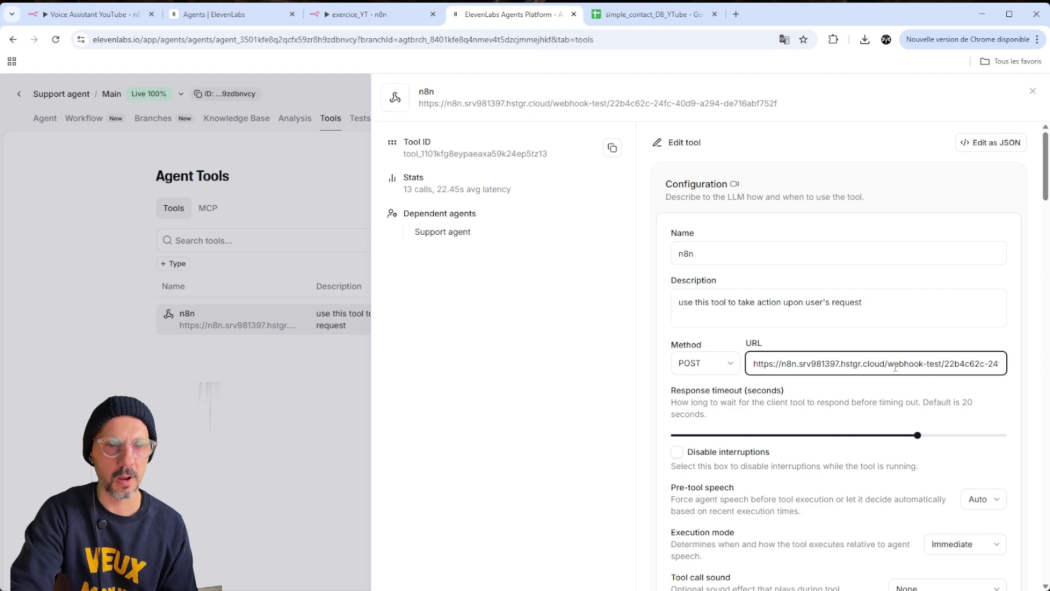
key(ctrl+a)
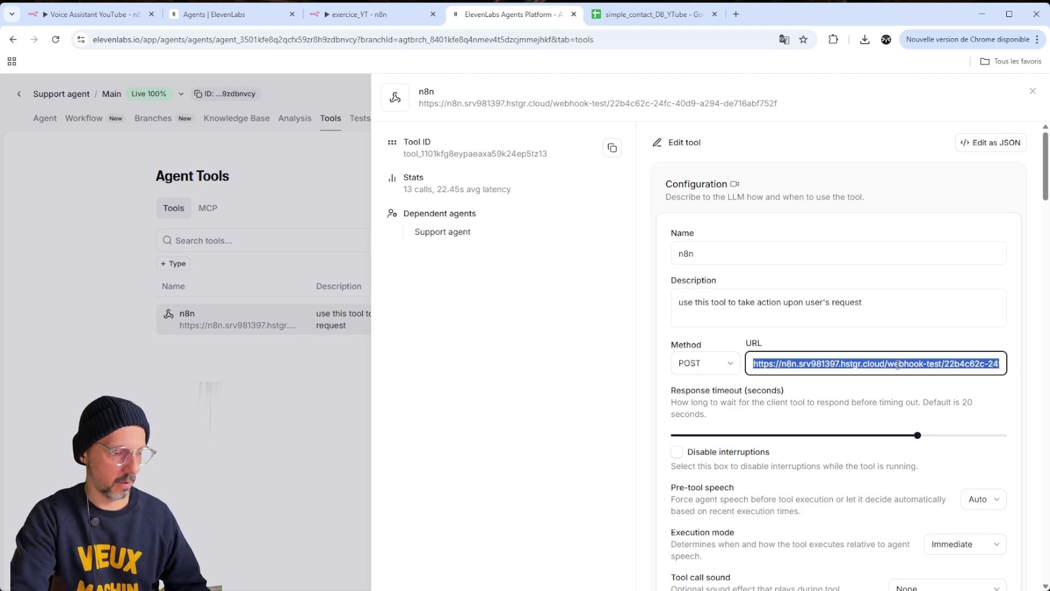
key(ctrl+v)
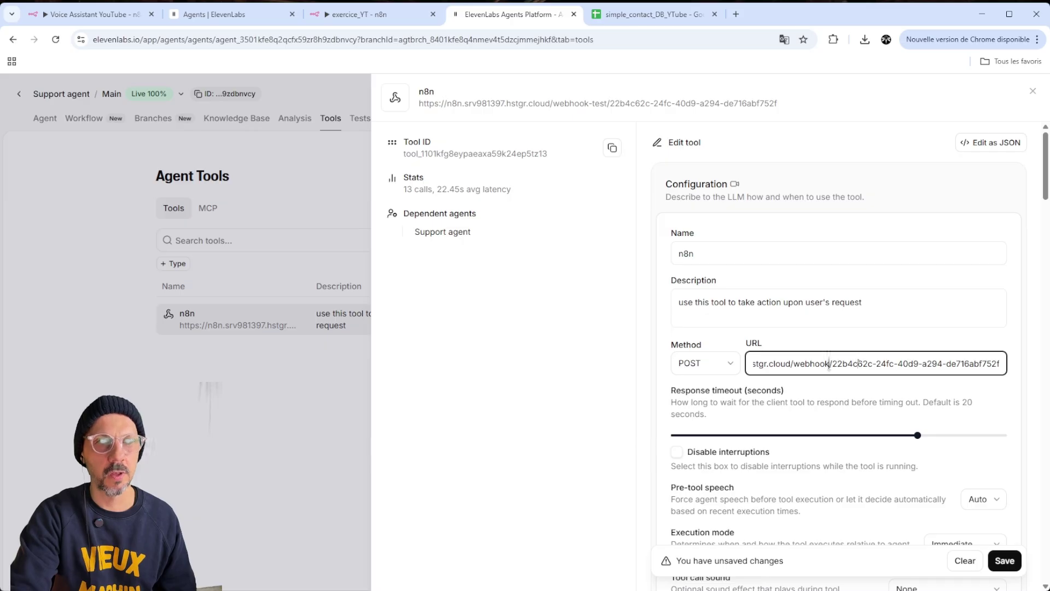
click(796, 365)
drag(797, 365, 961, 366)
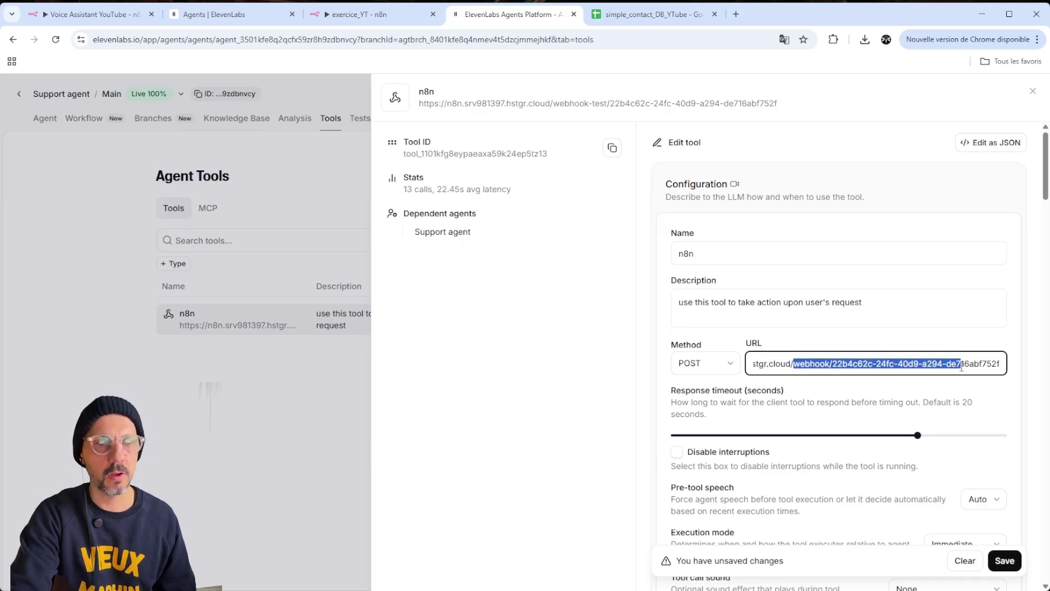
click(1012, 565)
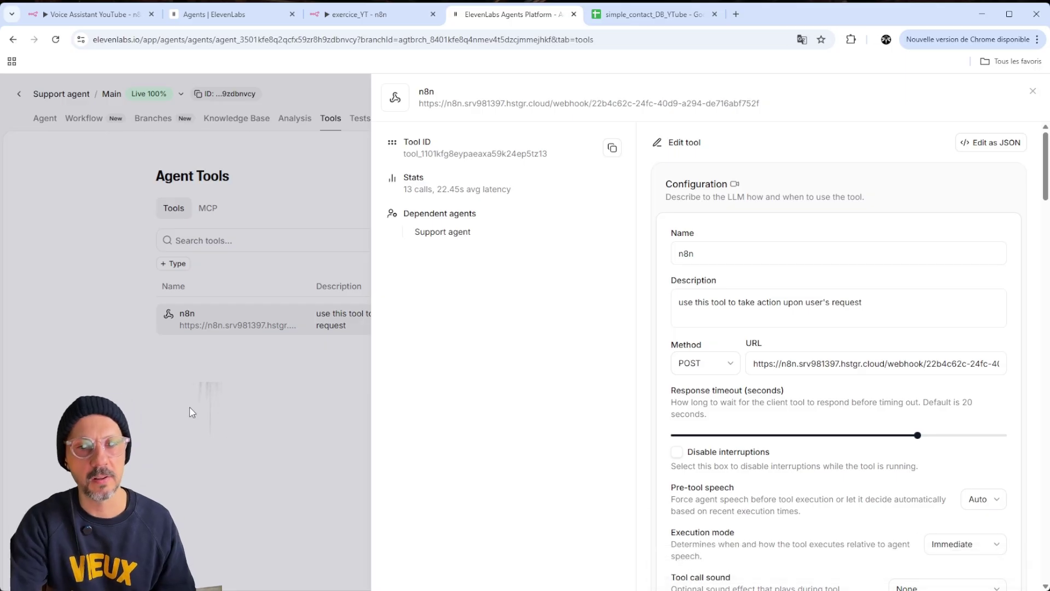
Back on the n8n canvas, align gpt5, Contact Database, Send Gmail, Create Event and Get Events in one row
click(358, 15)
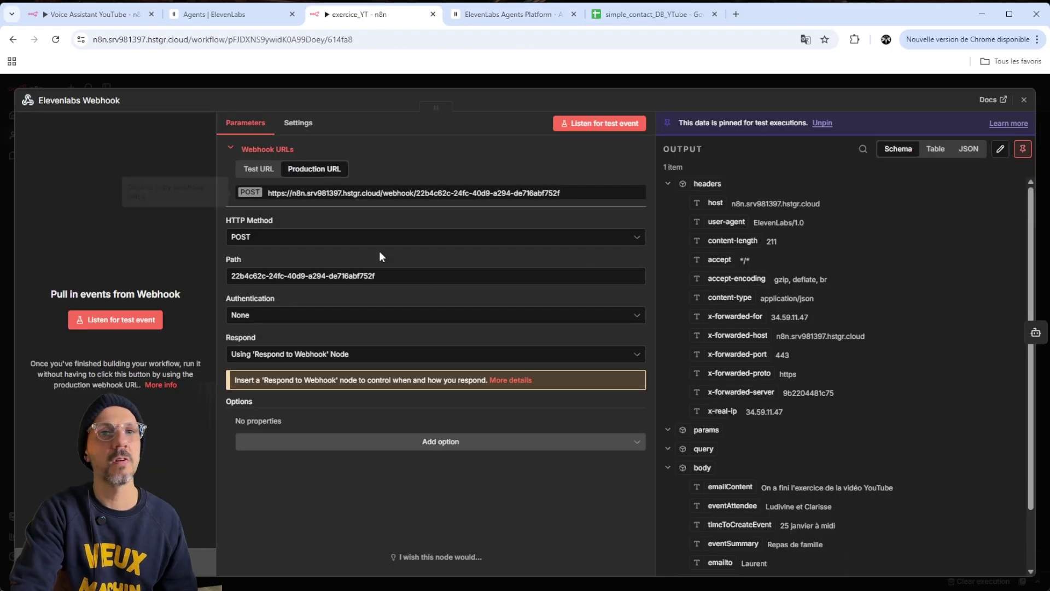
click(722, 80)
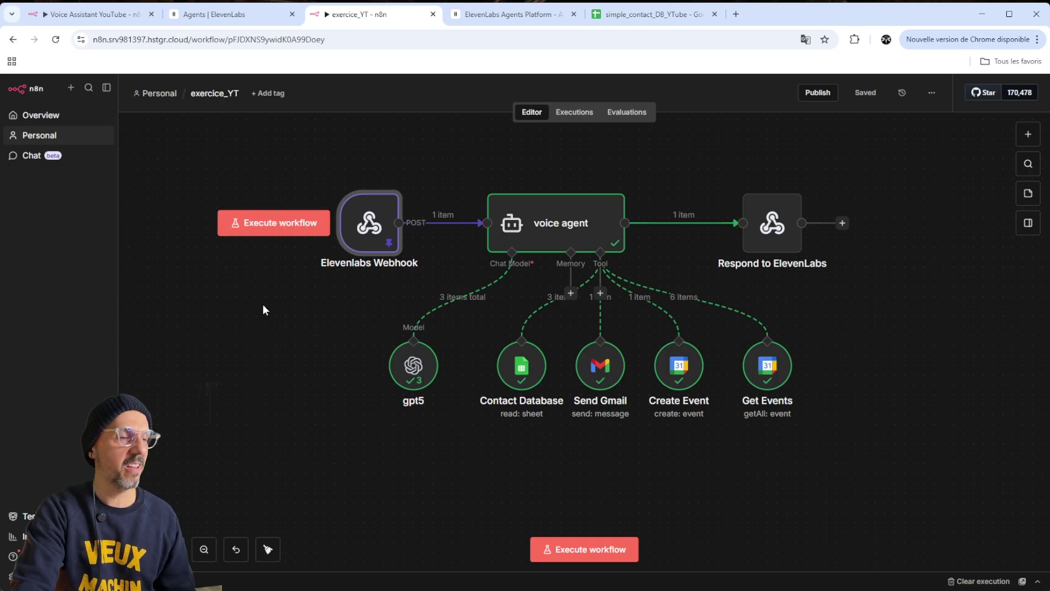
drag(436, 357, 412, 354)
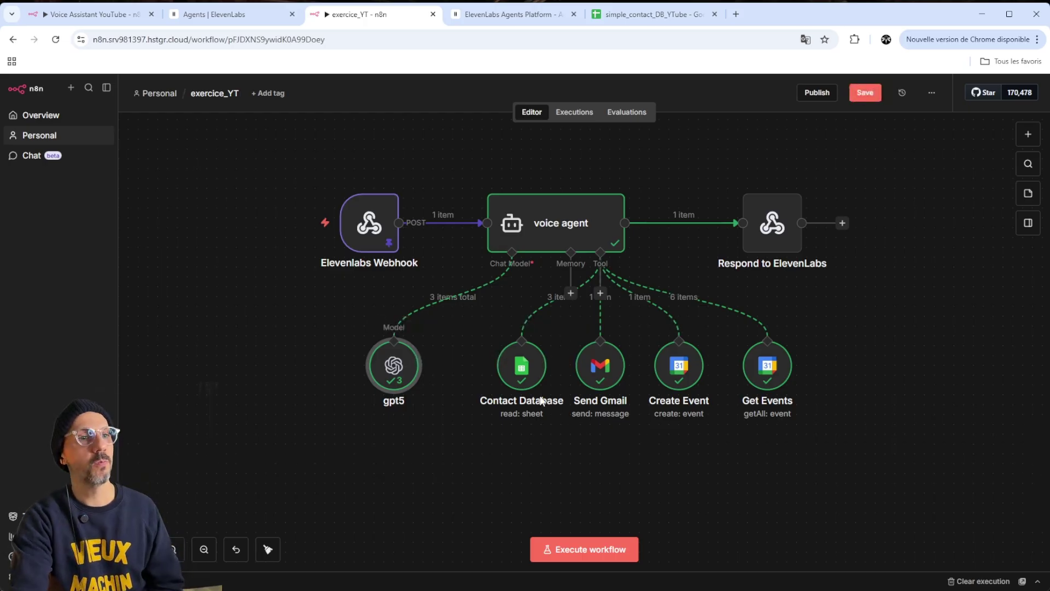
drag(534, 363, 524, 391)
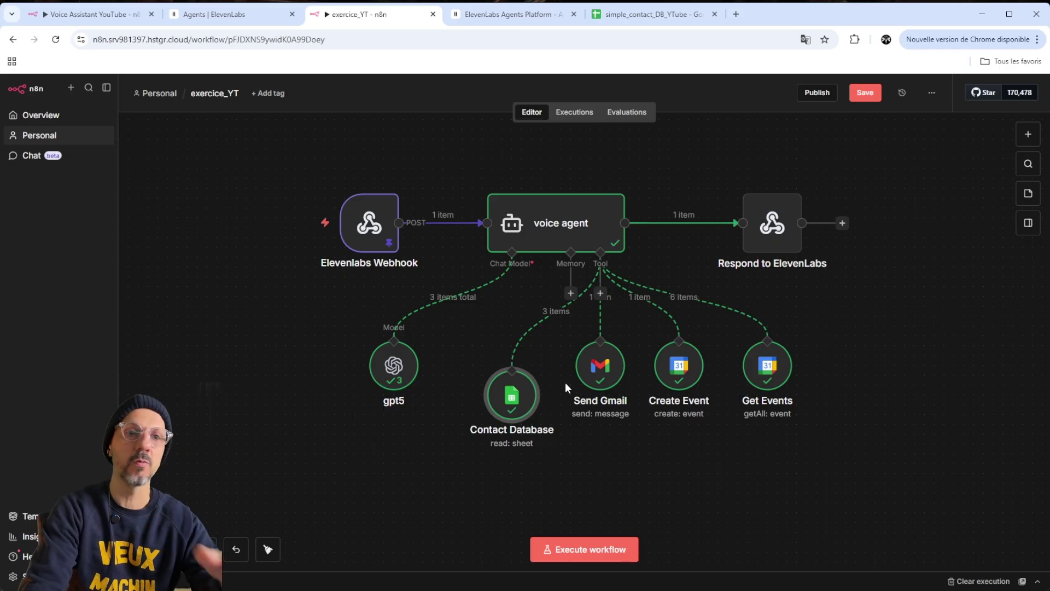
drag(603, 375, 613, 395)
drag(669, 377, 678, 397)
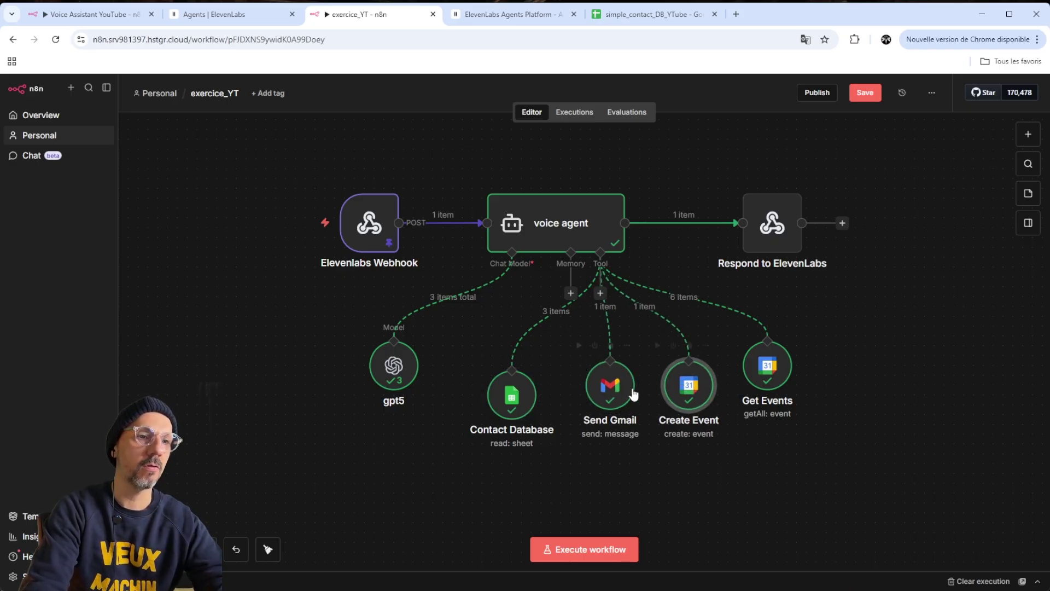
drag(619, 384, 618, 393)
drag(681, 386, 681, 396)
drag(749, 375, 768, 405)
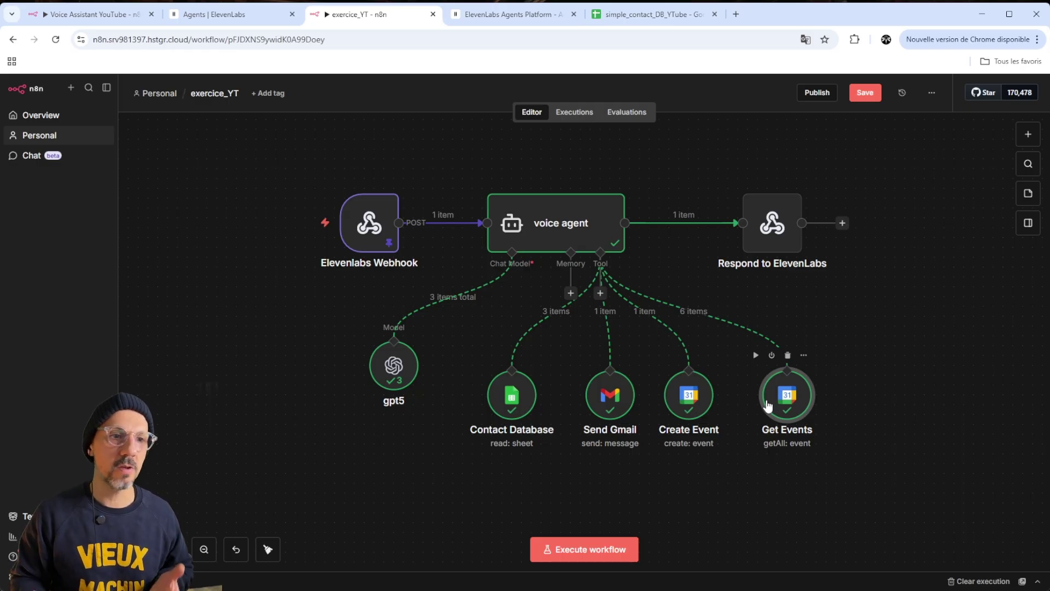
Attach an Airtable Tool to the voice agent and place it right of Get Events
click(600, 293)
text(airtable)
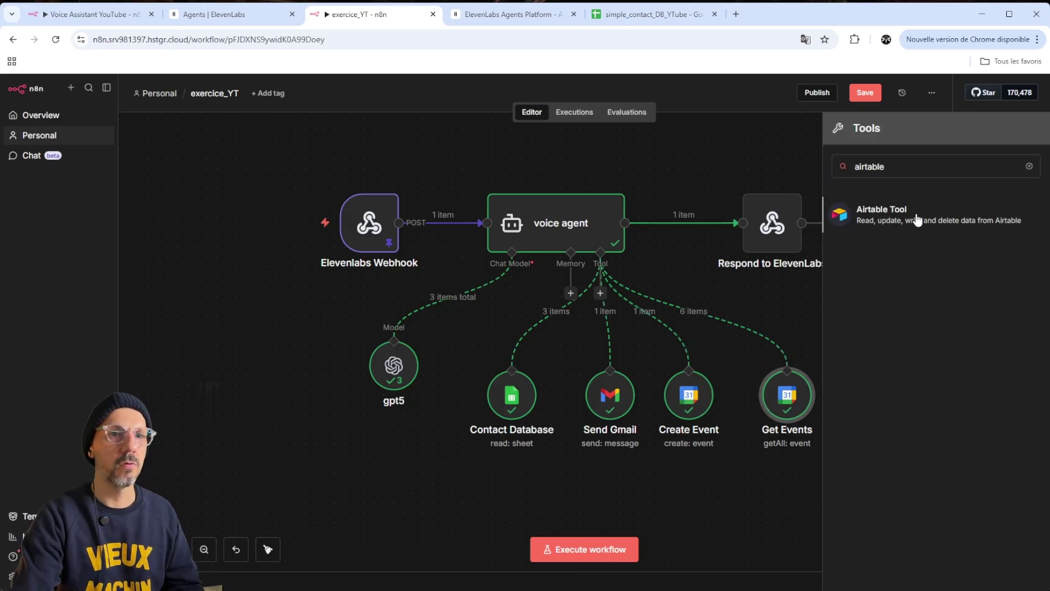
click(850, 217)
click(690, 82)
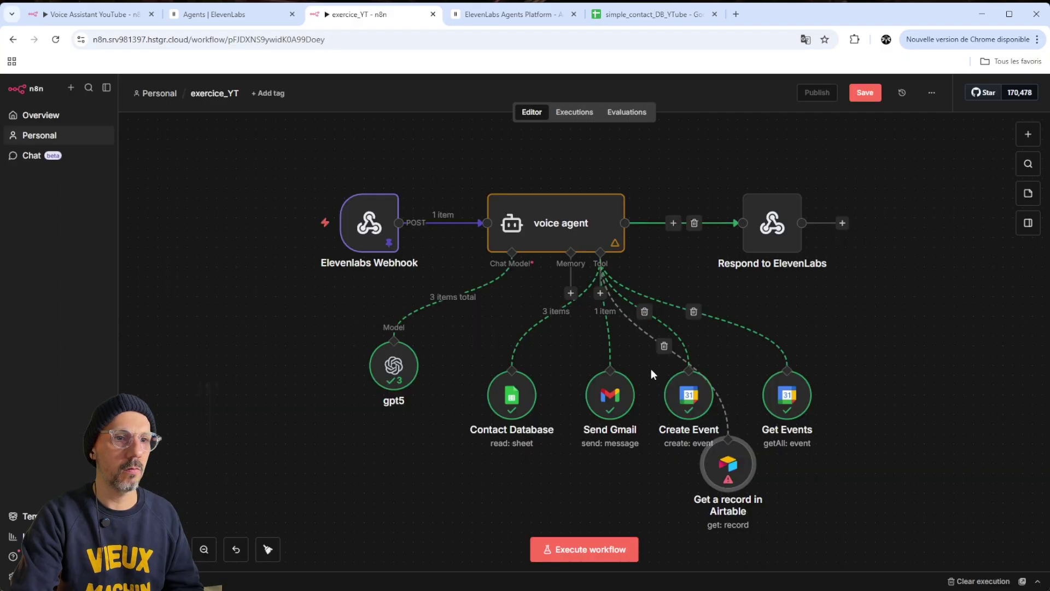
drag(728, 467, 885, 392)
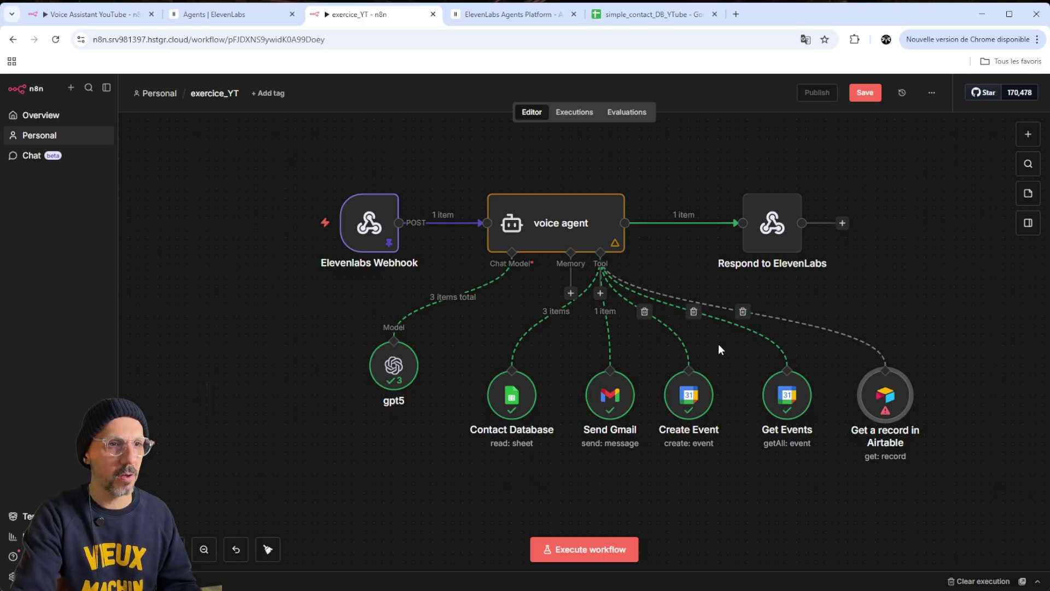
Attach a WhatsApp Business Cloud send-template tool and place it at the row's far right
click(600, 293)
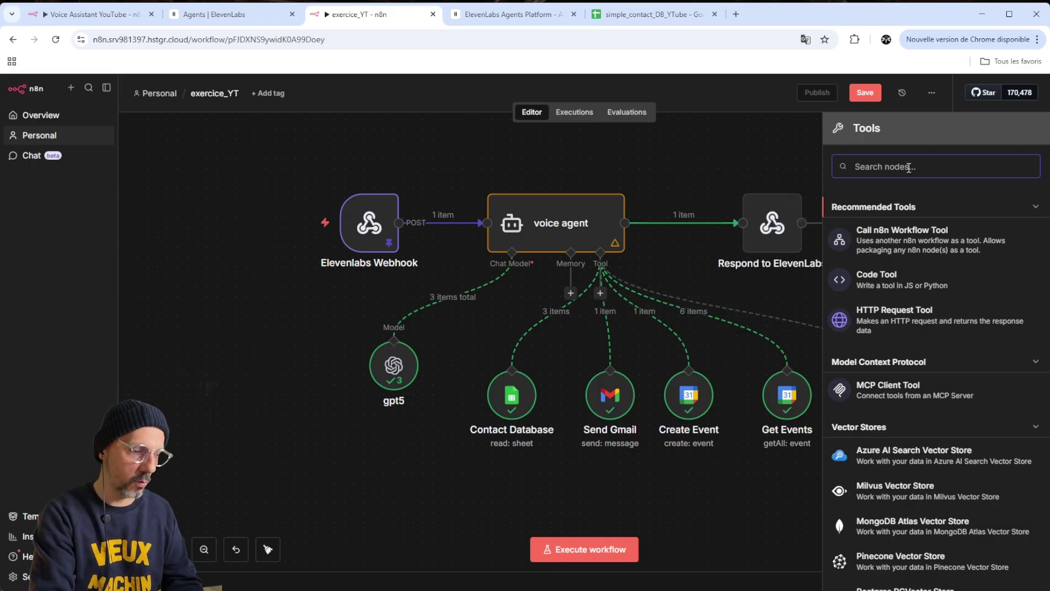
text(wh)
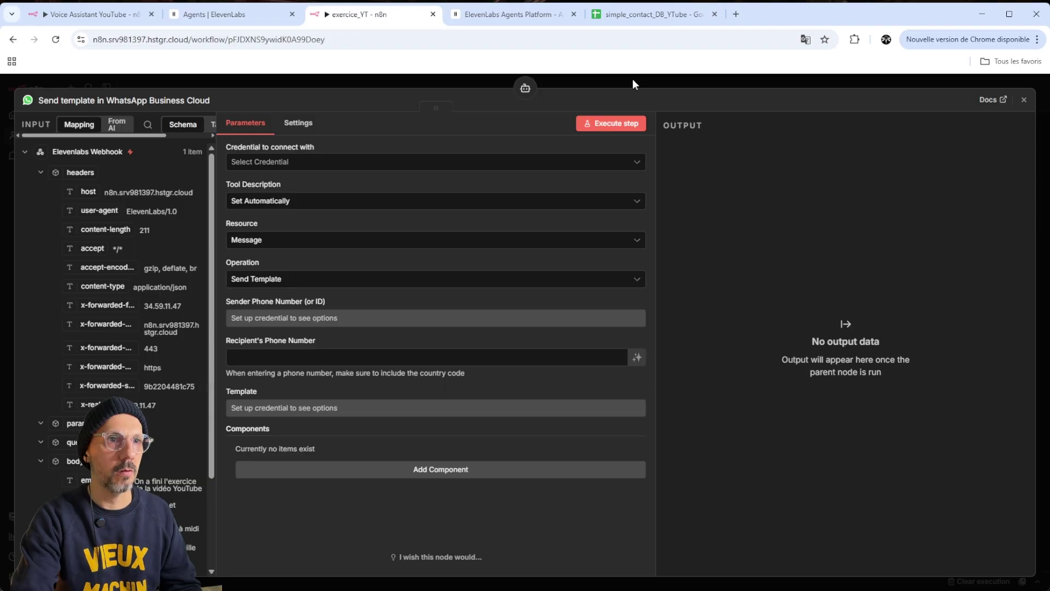
click(632, 78)
drag(715, 465, 971, 399)
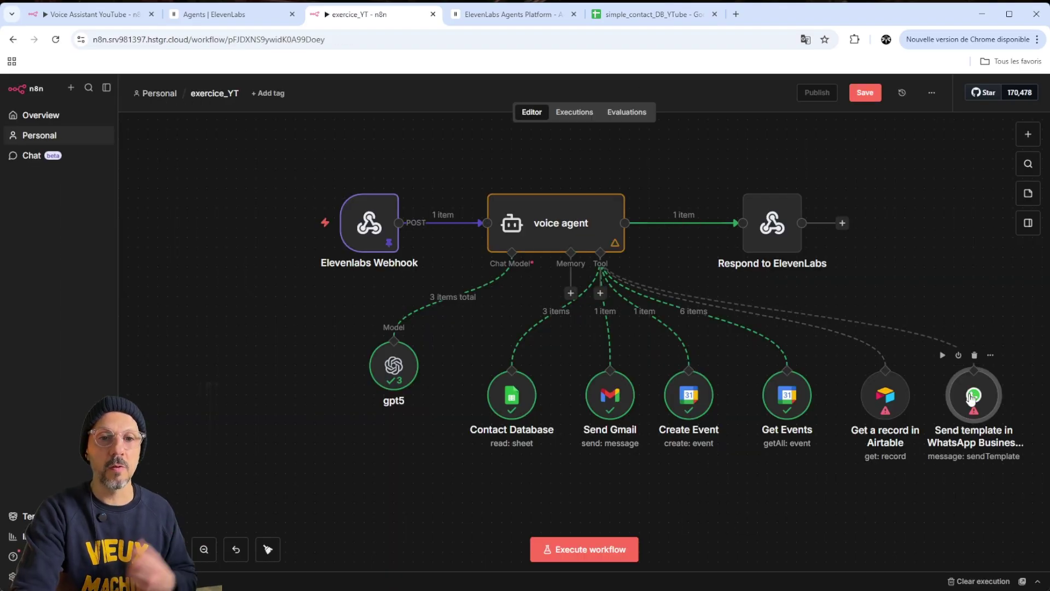